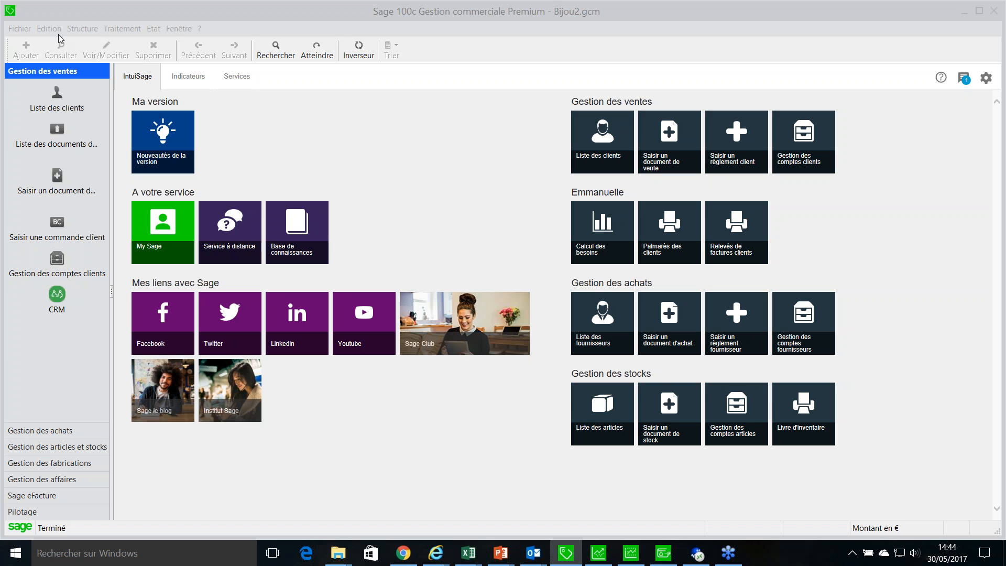
Step: Widen the vertical bar slightly and look through its management sections, finishing on Gestion des achats
left_click(496, 133)
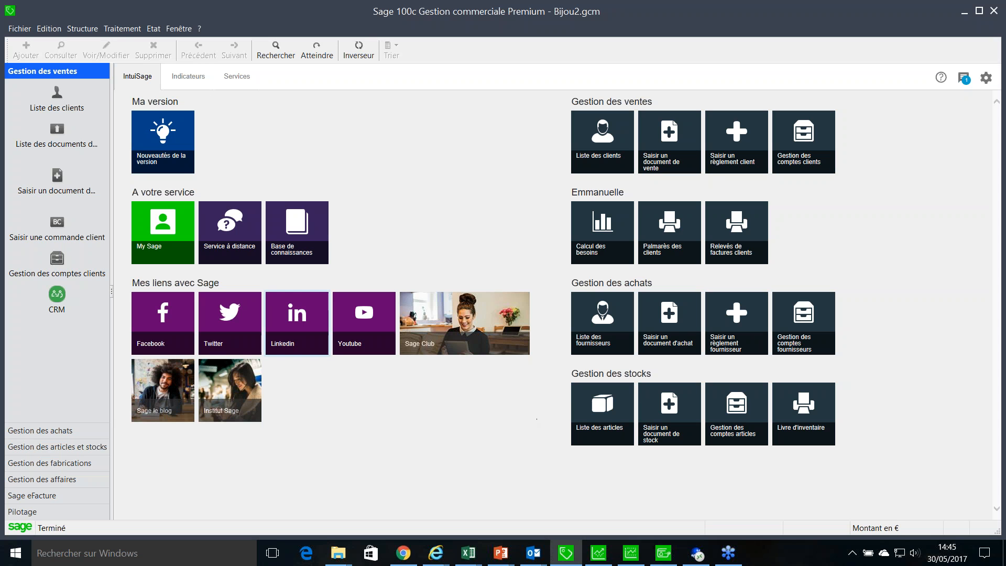
left_click_drag(111, 131, 124, 130)
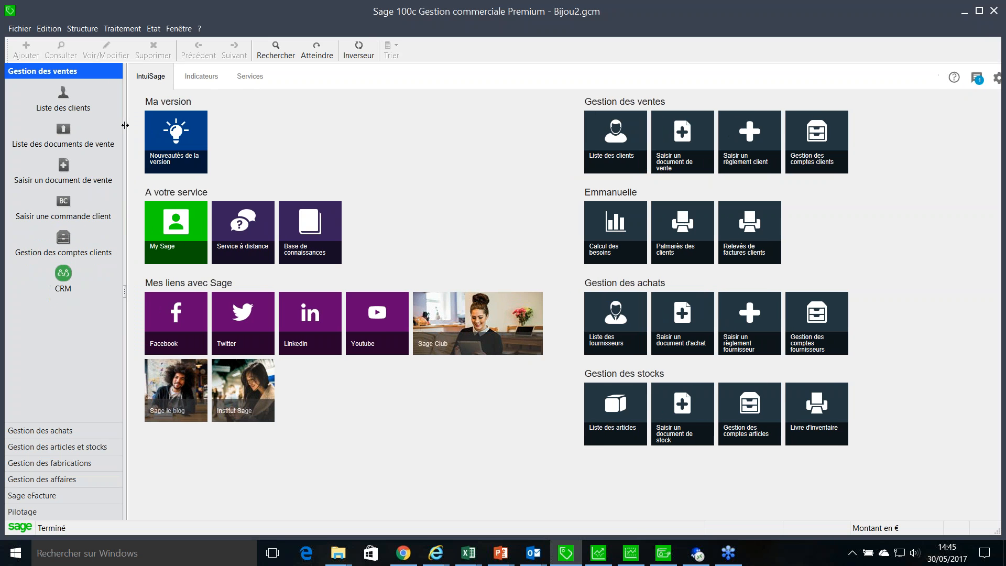
left_click(45, 430)
left_click(45, 447)
left_click(45, 462)
left_click(45, 480)
left_click(44, 494)
left_click(47, 135)
left_click(48, 107)
left_click(47, 88)
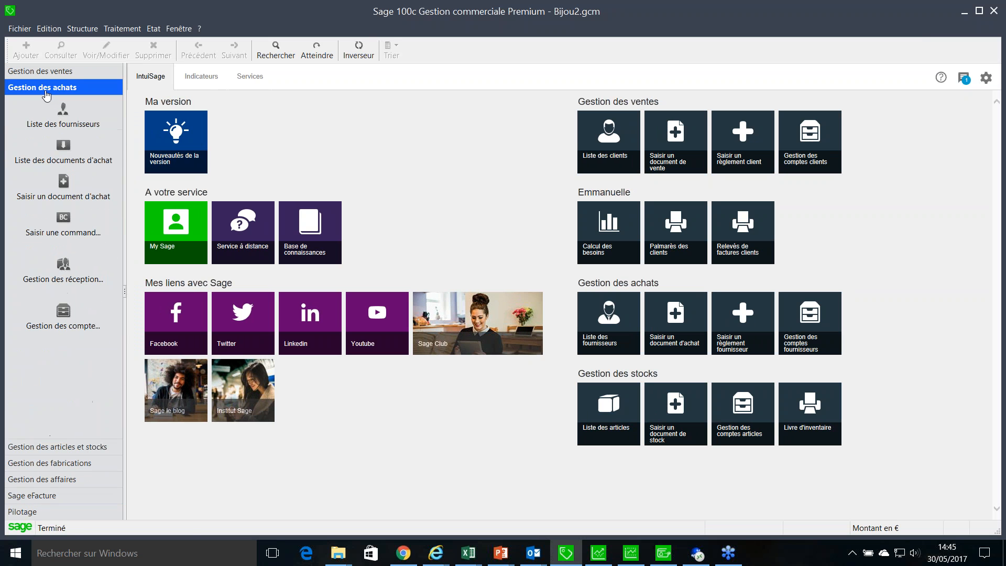
Step: Hide the vertical bar and display it again, widening it slightly
left_click(179, 28)
left_click(224, 143)
left_click(179, 28)
left_click(201, 139)
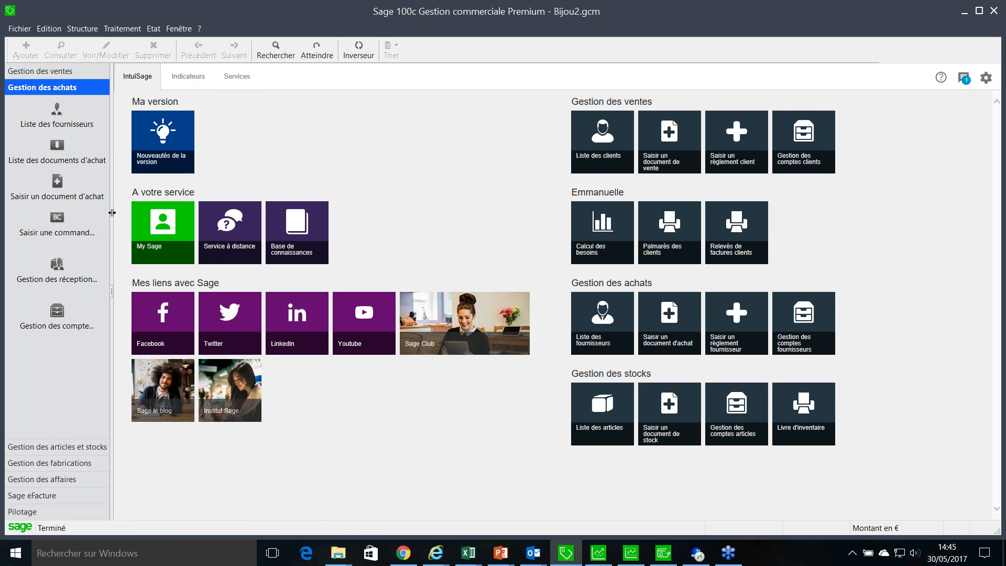
left_click_drag(113, 213, 120, 212)
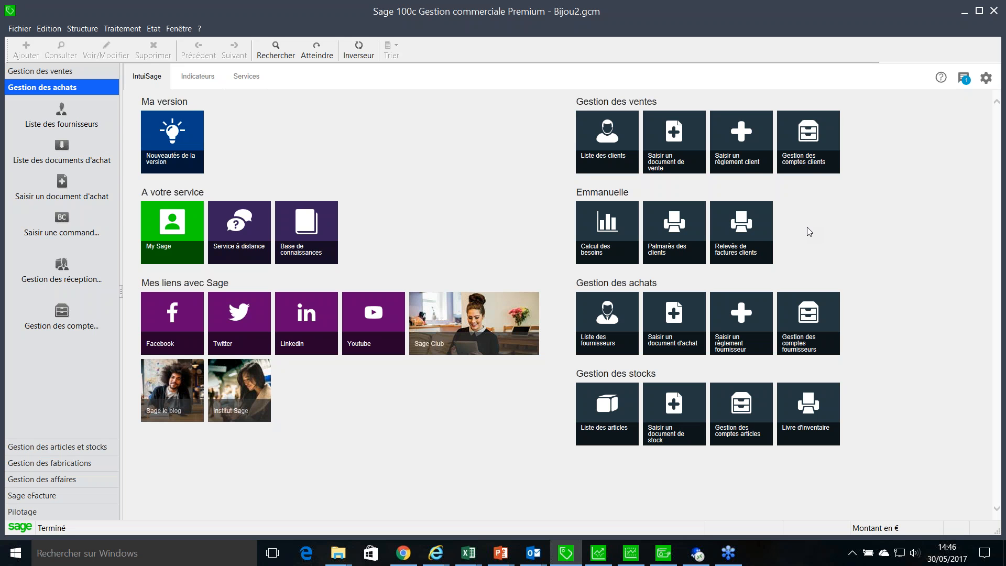
Step: Open the Indicateurs page and refresh the CA commercial de mai 2017 indicator
left_click(111, 30)
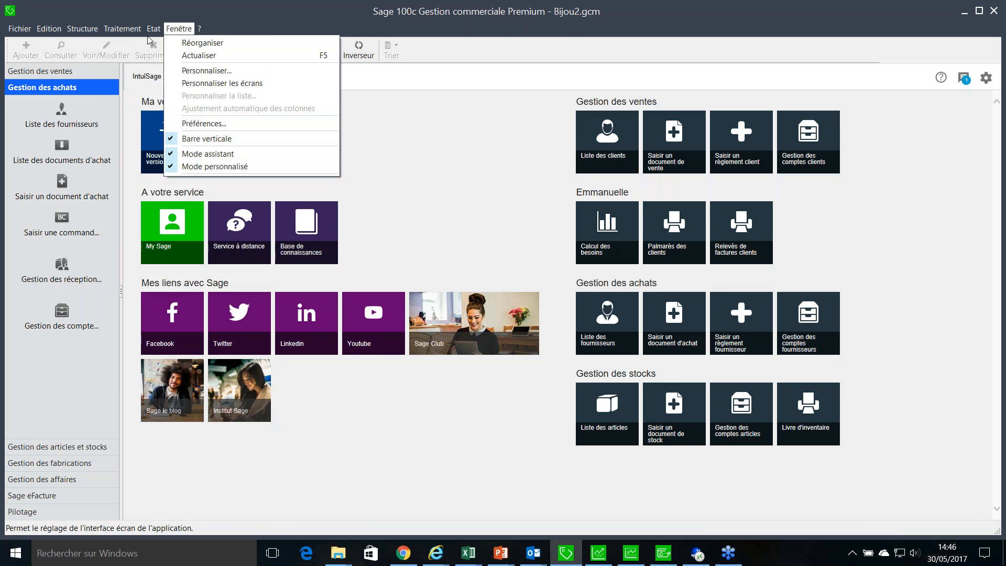
left_click(276, 101)
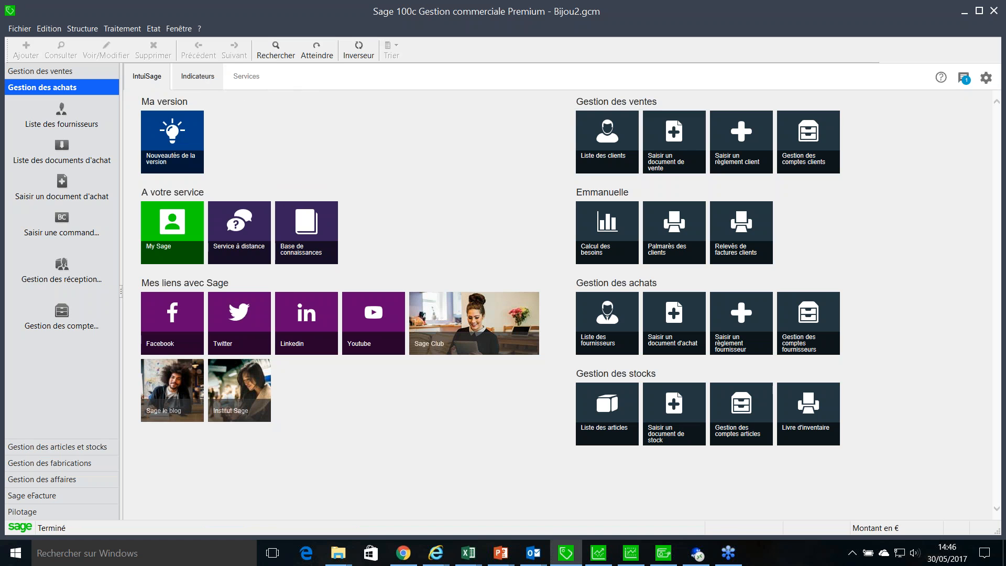
left_click(206, 80)
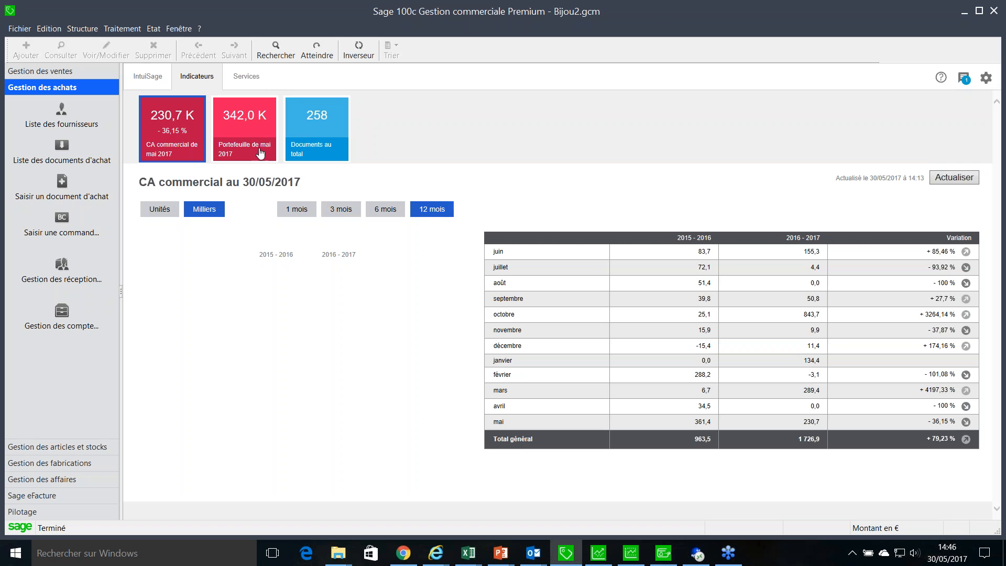
left_click(230, 131)
left_click(178, 130)
left_click(971, 178)
Step: View the CA commercial comparison over 6, 3 and 1 months, and return it to 12 months
left_click(385, 209)
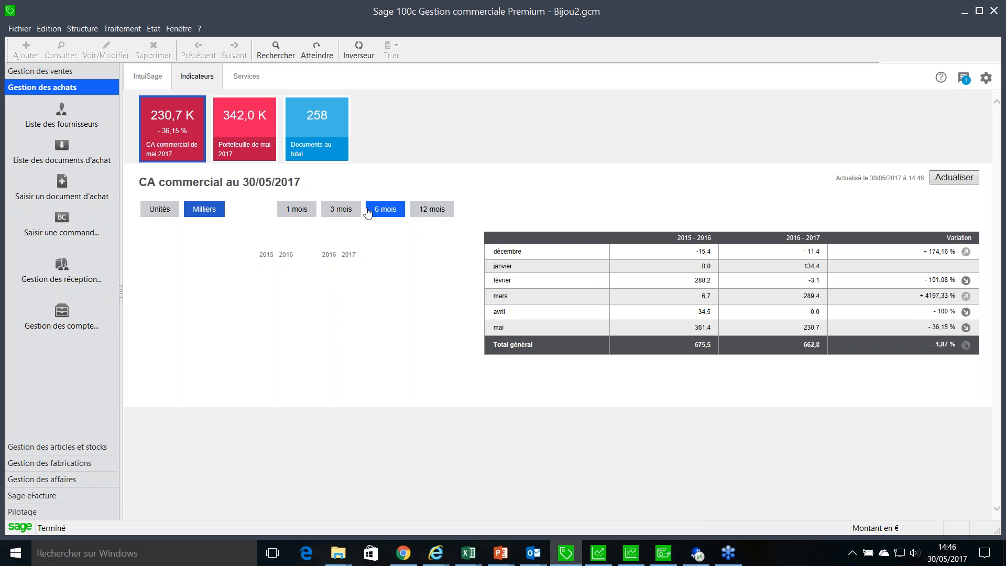
left_click(341, 210)
left_click(304, 212)
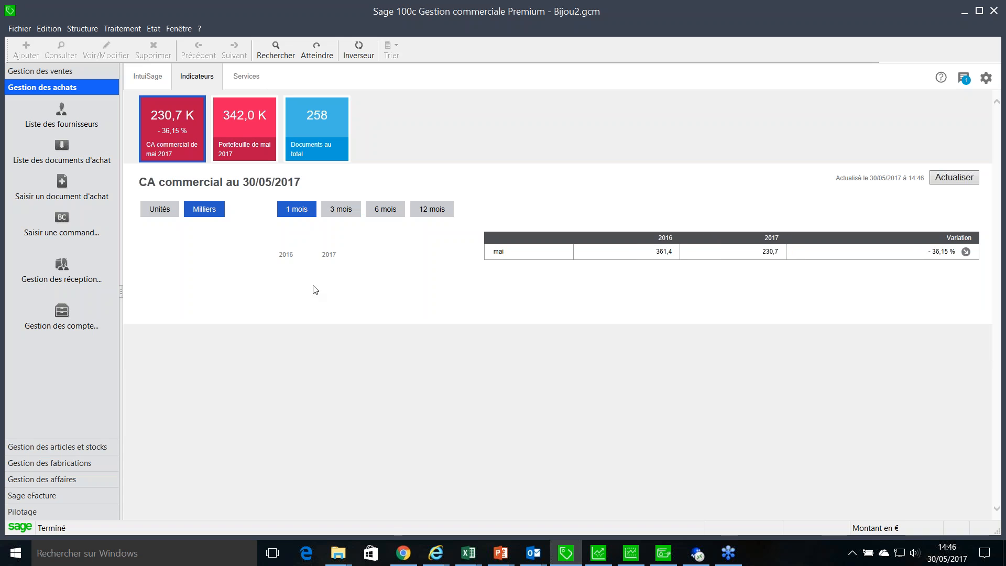
left_click(344, 210)
left_click(402, 211)
left_click(427, 212)
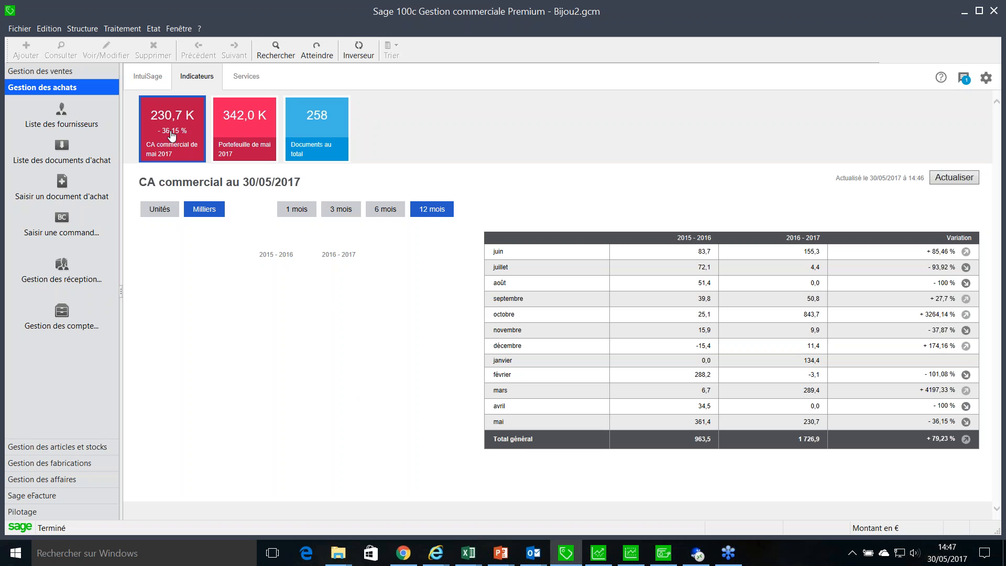
Step: Examine the Portefeuille de mai 2017 ring chart, reading the values of its Commandé, Facturé and Comptabilisé segments
left_click(254, 131)
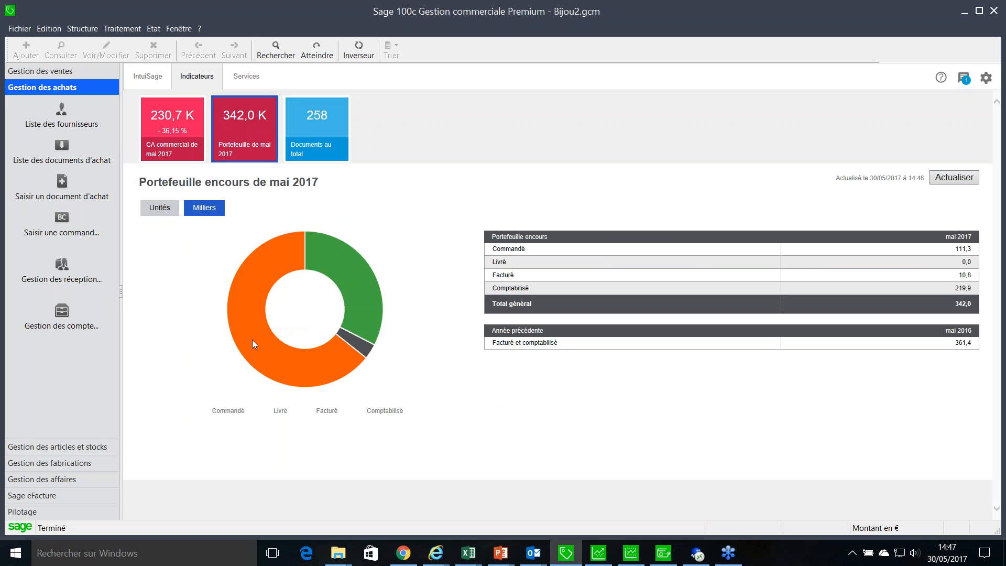
mouse_move(350, 279)
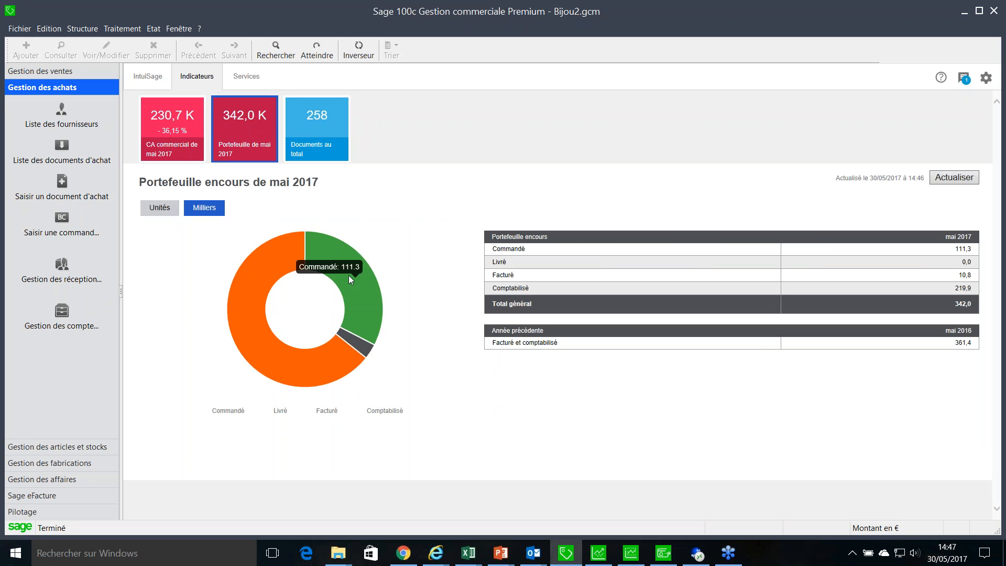
mouse_move(350, 352)
mouse_move(315, 269)
mouse_move(287, 258)
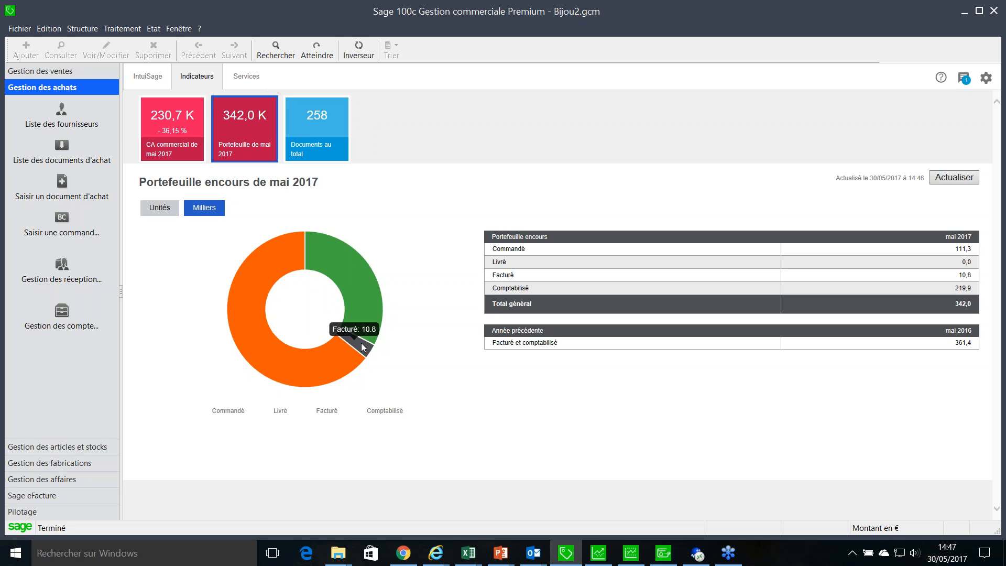
mouse_move(251, 269)
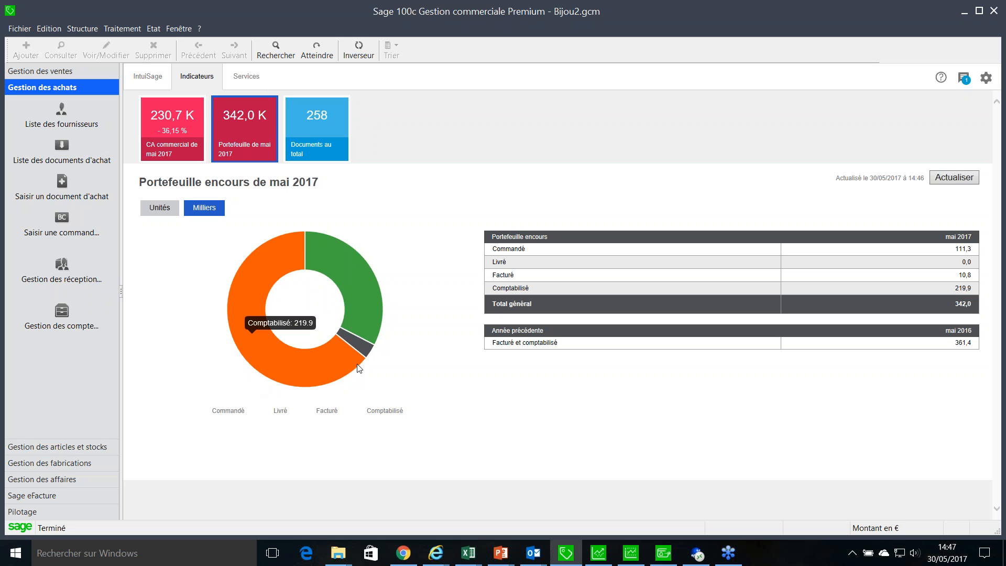
mouse_move(369, 328)
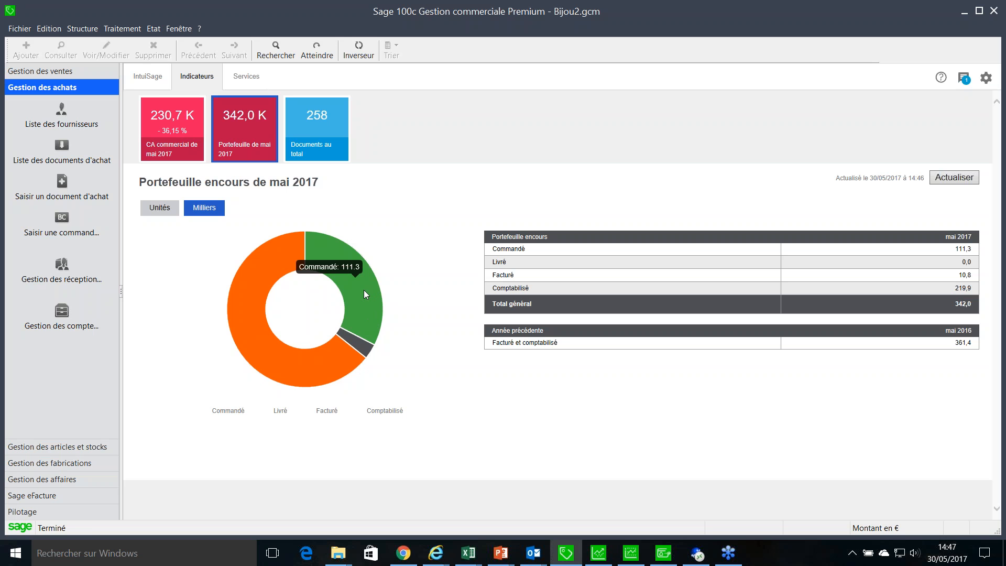
mouse_move(326, 373)
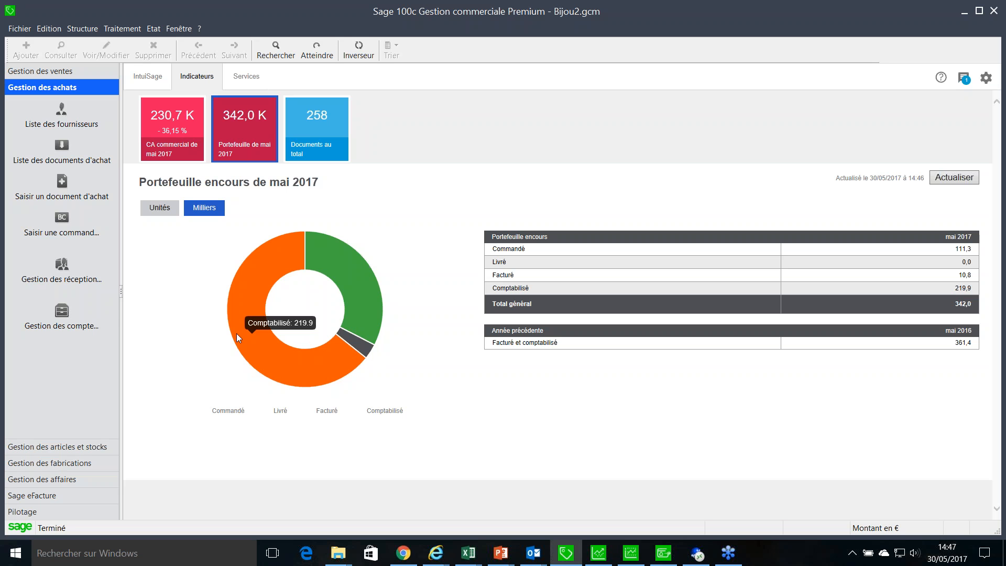
mouse_move(255, 329)
Step: Compare the CA commercial, Portefeuille and Documents au total indicators, finishing on CA commercial
left_click(175, 136)
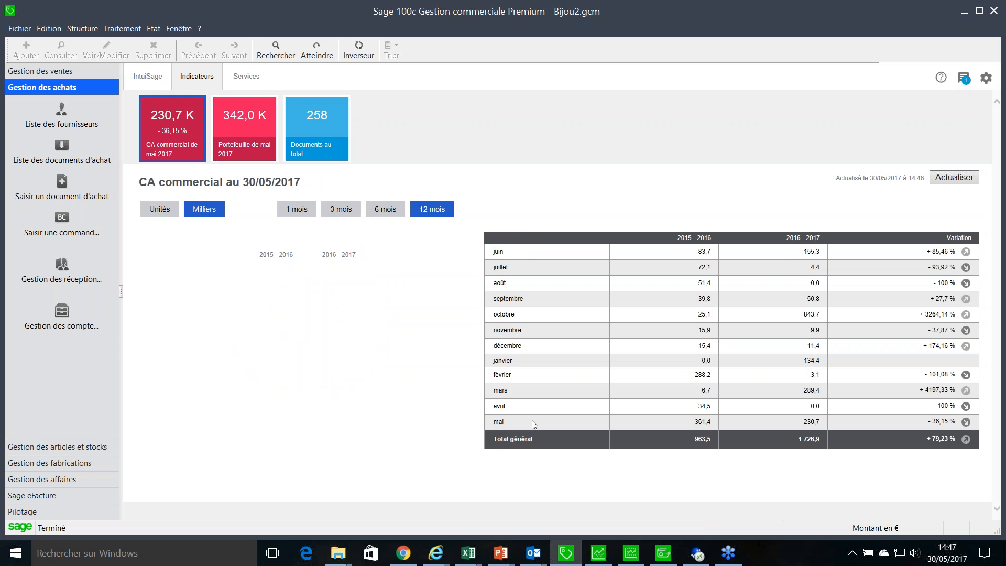
left_click(245, 134)
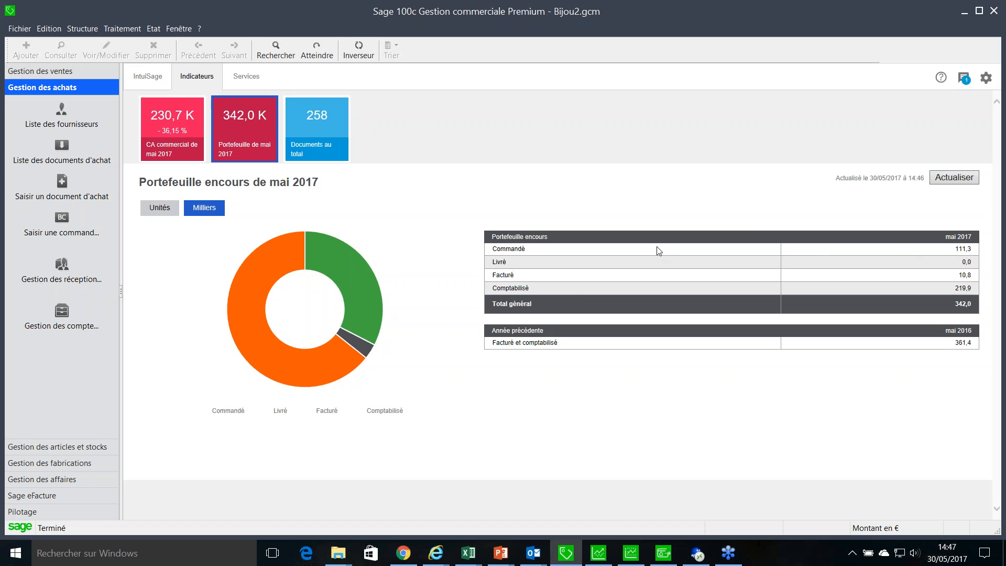
left_click(304, 141)
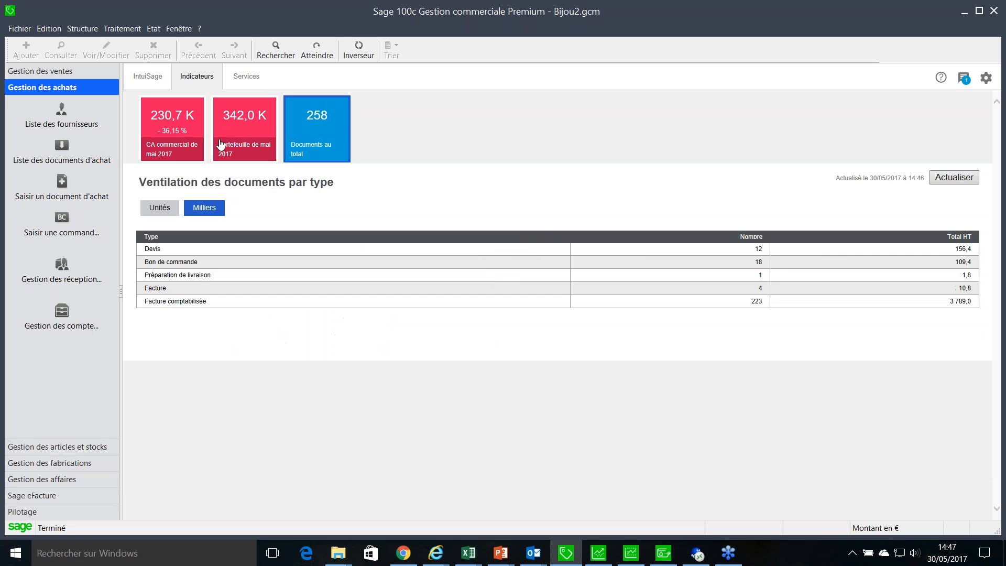
left_click(247, 131)
left_click(165, 131)
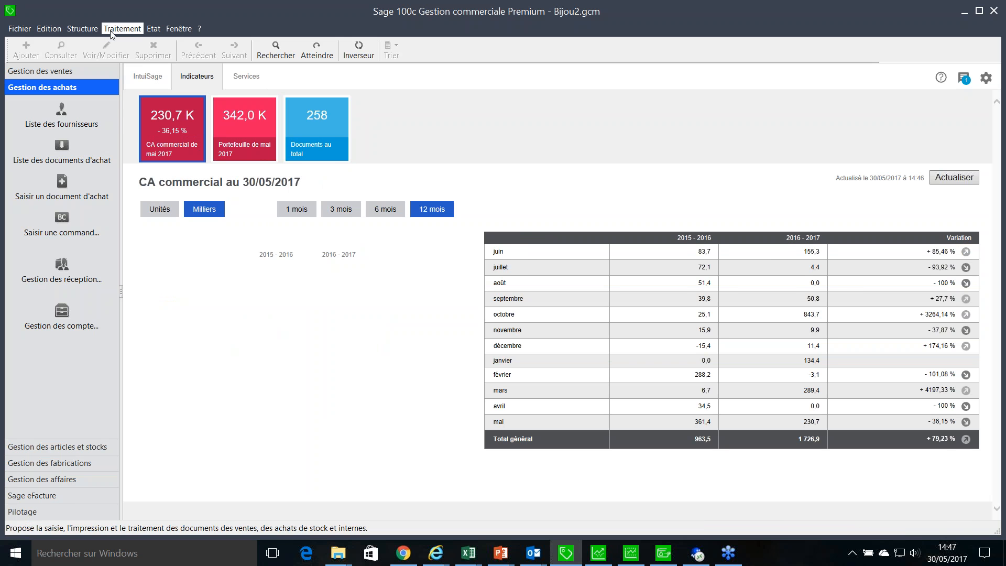
Step: Widen the vertical bar to fit its labels and show the Gestion des ventes shortcuts beside the IntuiSage home page
left_click_drag(122, 115, 136, 115)
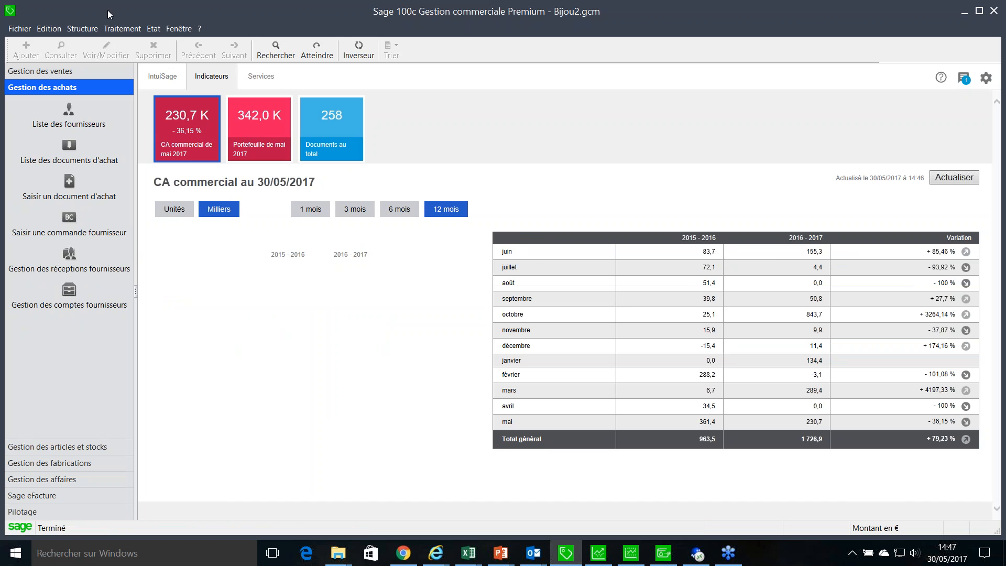
left_click(32, 71)
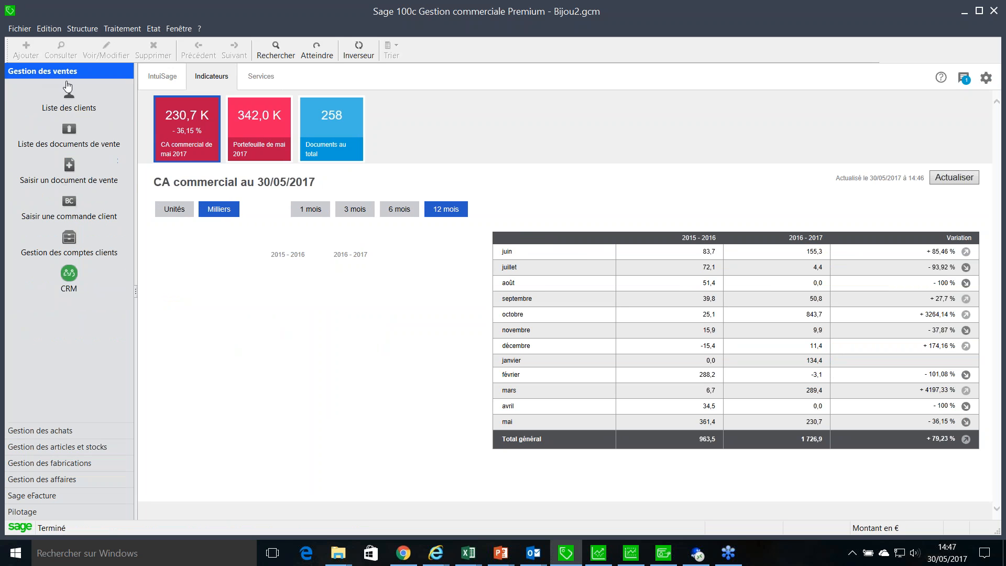
left_click(68, 92)
left_click(171, 82)
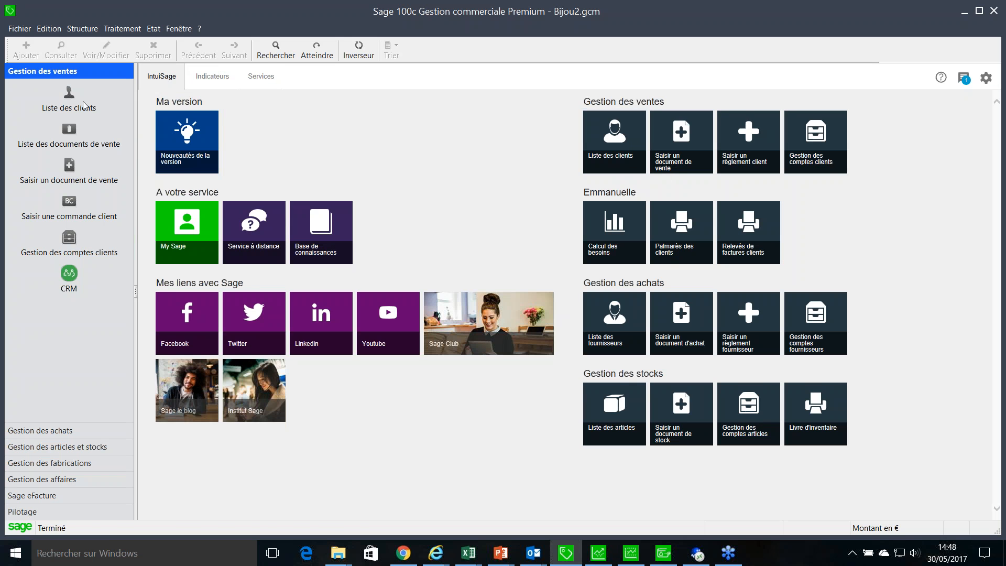
Step: Create a new sales document of type Bon de commande
left_click(117, 30)
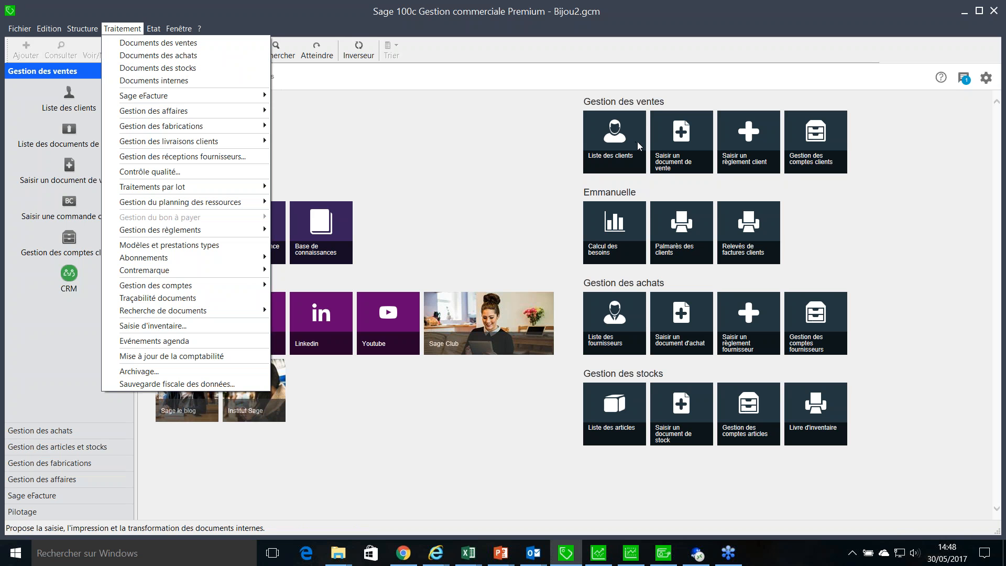
left_click(690, 147)
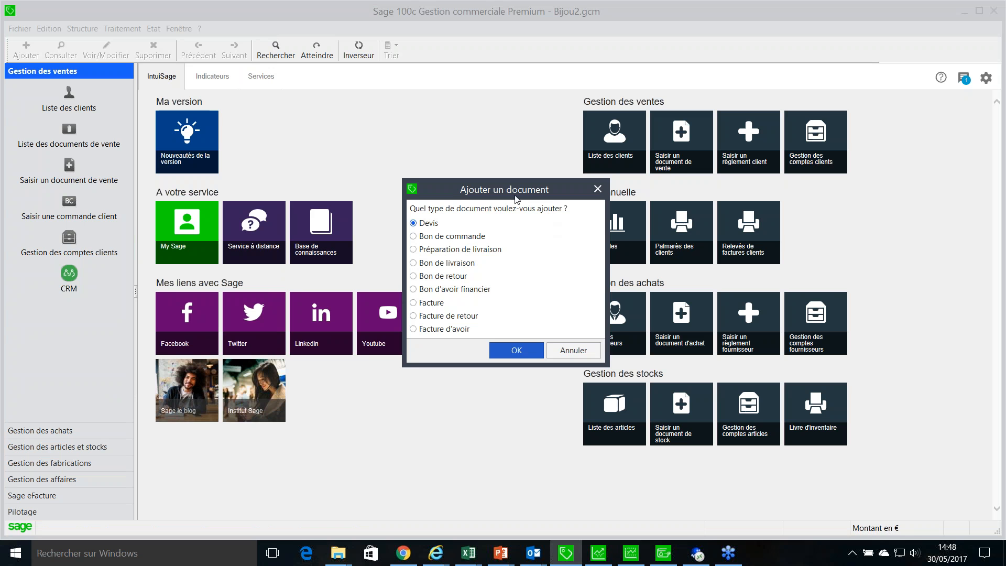
left_click_drag(516, 199, 492, 179)
left_click(397, 216)
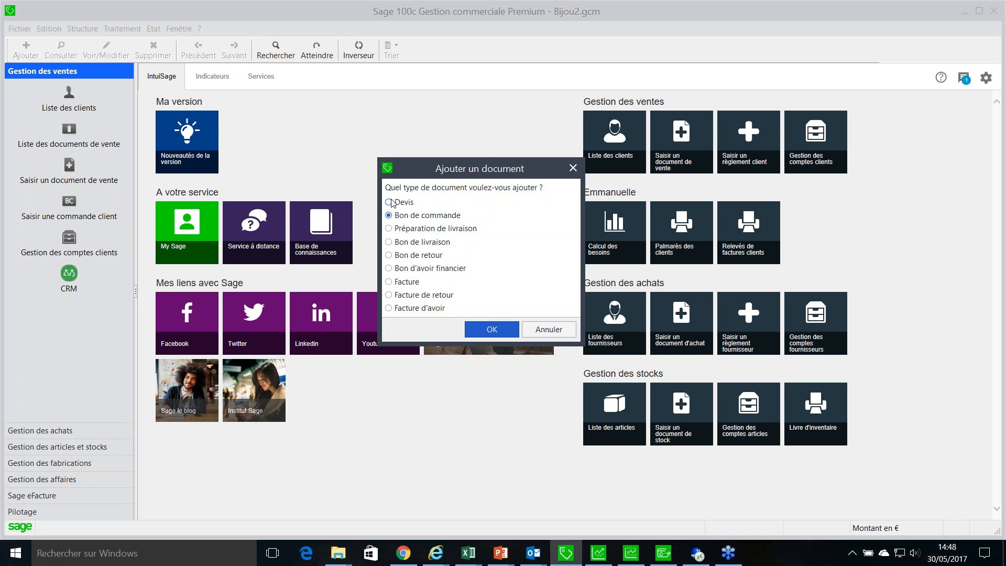
left_click(409, 284)
left_click(422, 216)
left_click(491, 329)
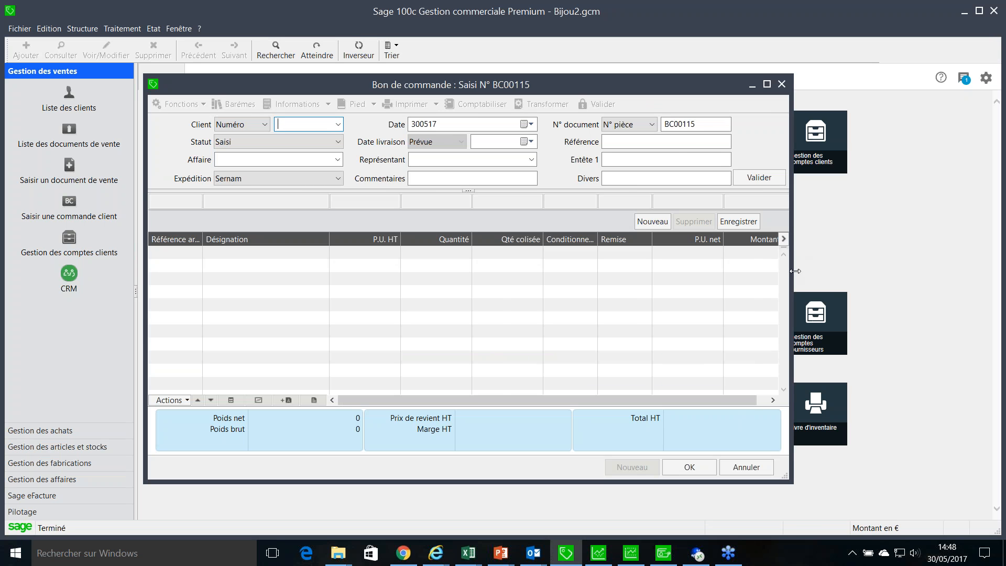
Step: Widen the order window and enter CARAT as the client number
left_click_drag(792, 271, 912, 277)
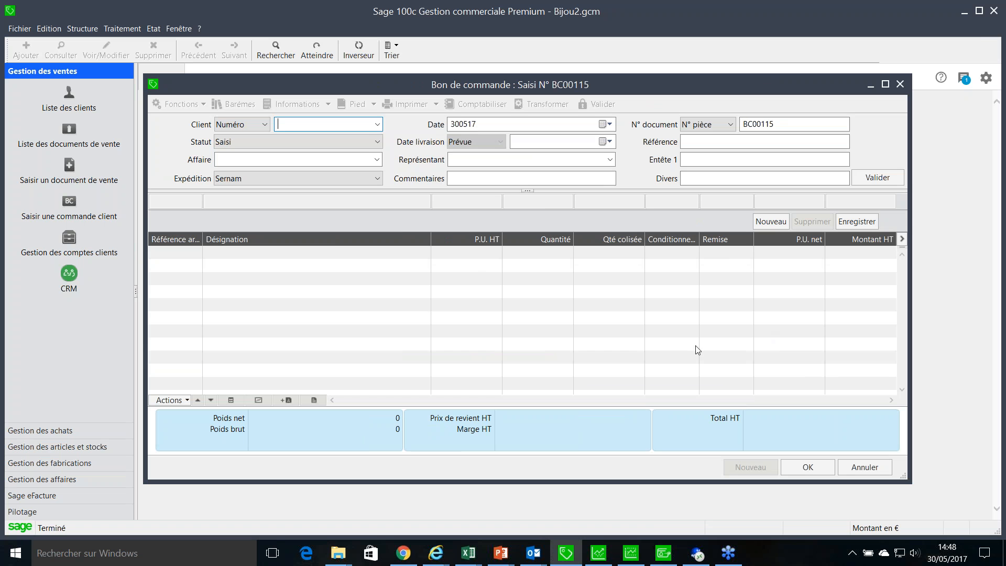
left_click(278, 126)
type("CARAT Carat S.a.r.l")
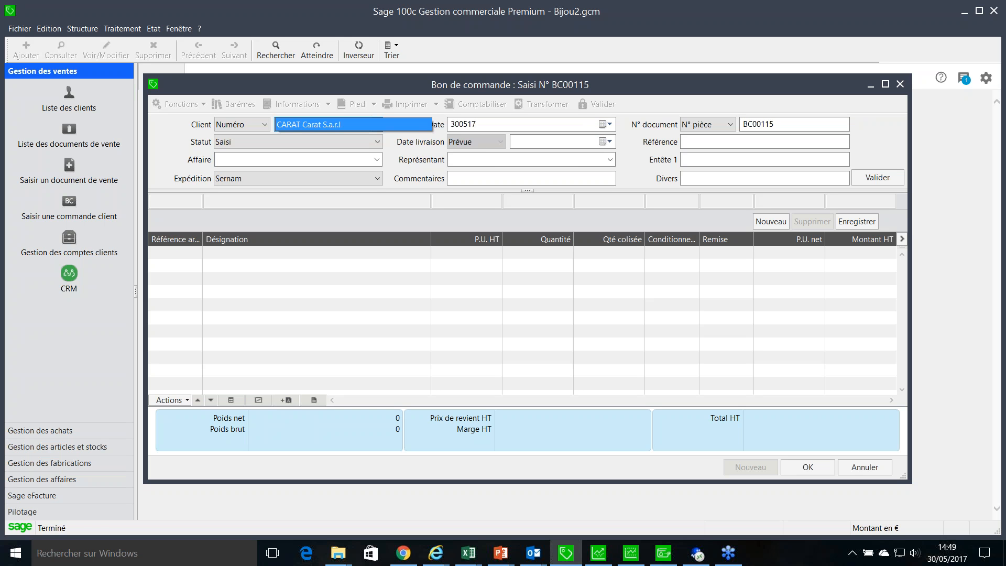
key("Return")
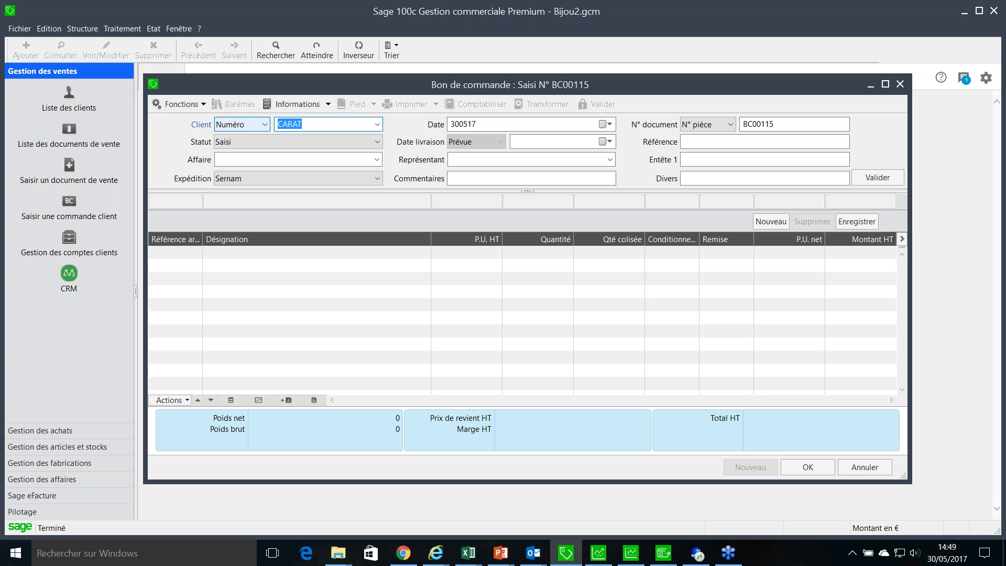
Step: Clear the client number and choose CARAT Carat S.a.r.l again from the suggestions for C
key("BackSpace")
type("C")
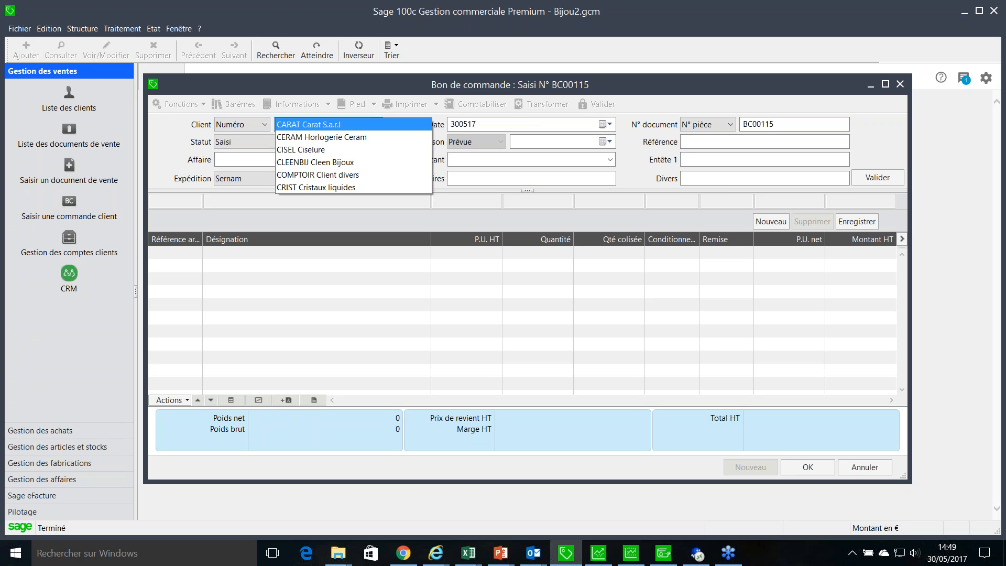
key("Return")
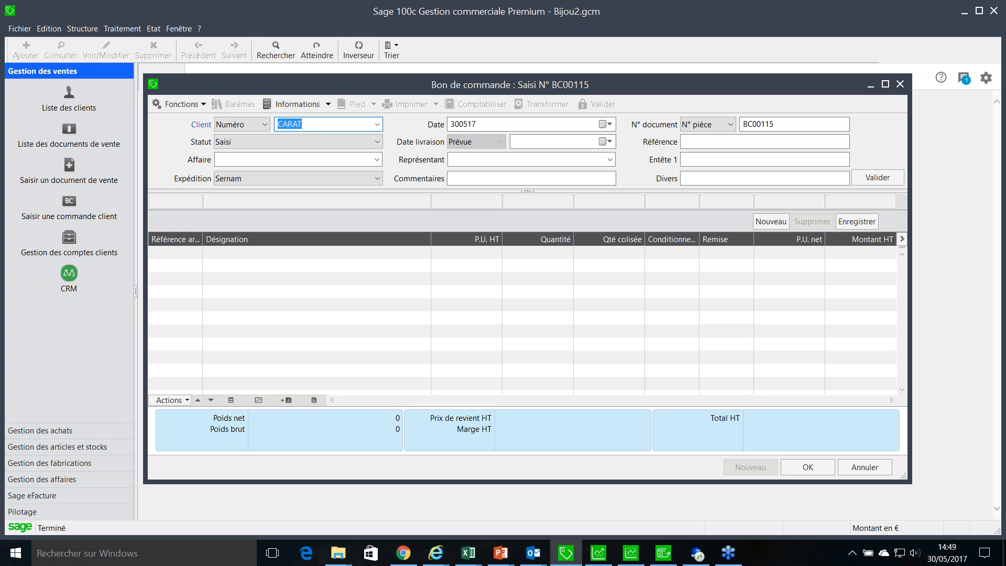
Step: Look up client accounts from C, try sorting the list by its different columns, and choose CARAT as the order's client
key("BackSpace")
type("C")
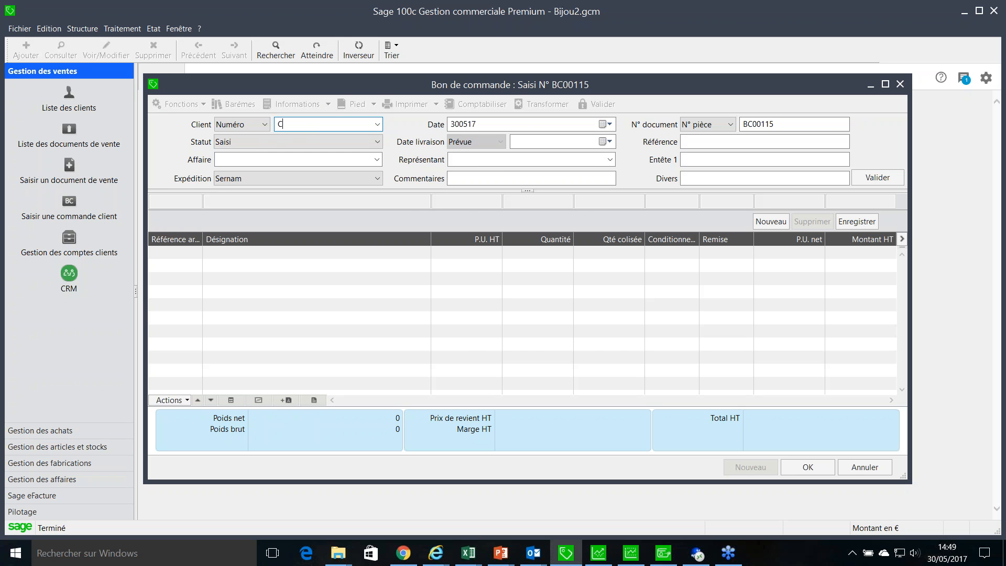
key("Tab")
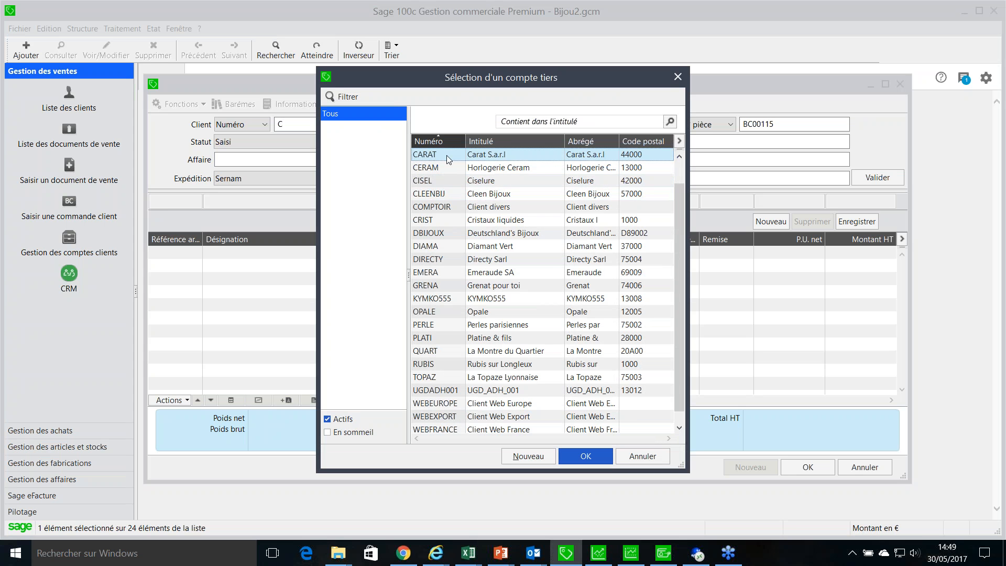
left_click(443, 141)
left_click(477, 142)
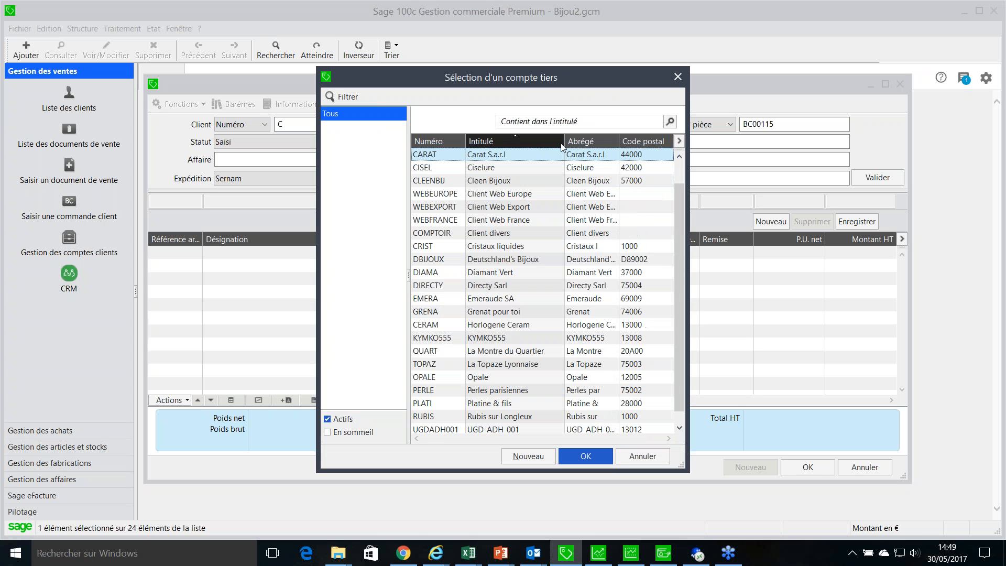
left_click(584, 145)
left_click(650, 143)
left_click(447, 142)
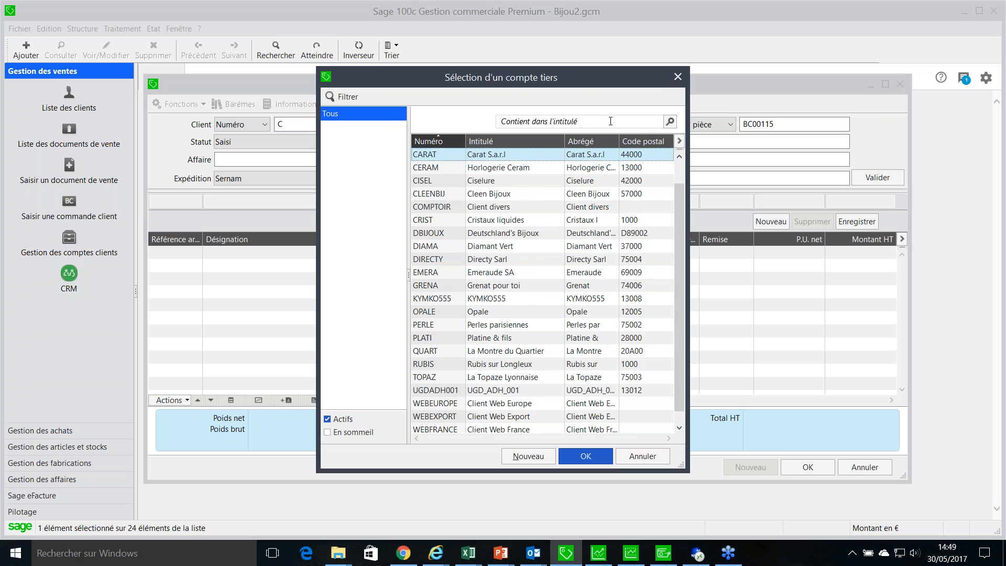
double_click(445, 155)
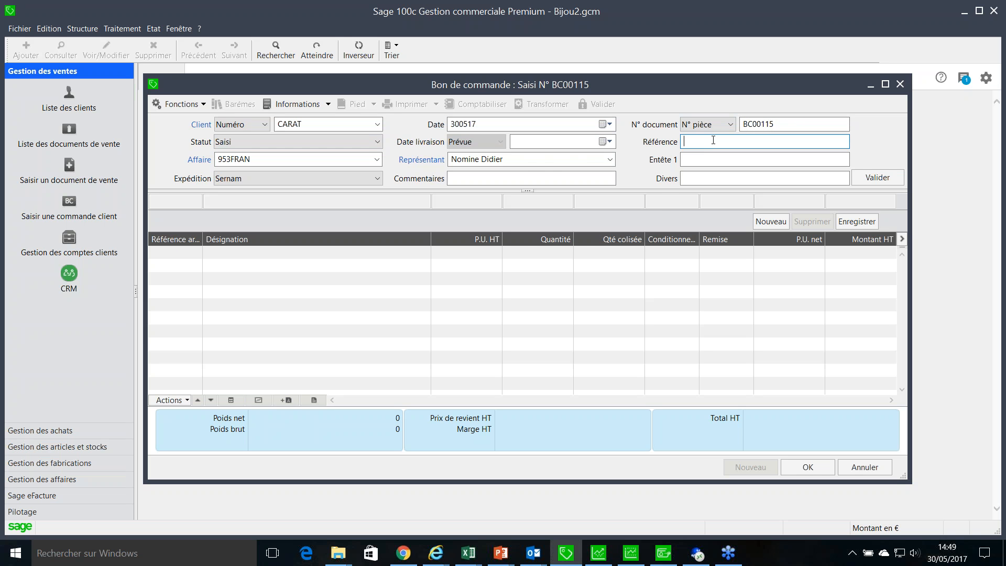
Step: Set the order's delivery date to 31 May 2017 and its reference to 2017xxxx
left_click(609, 141)
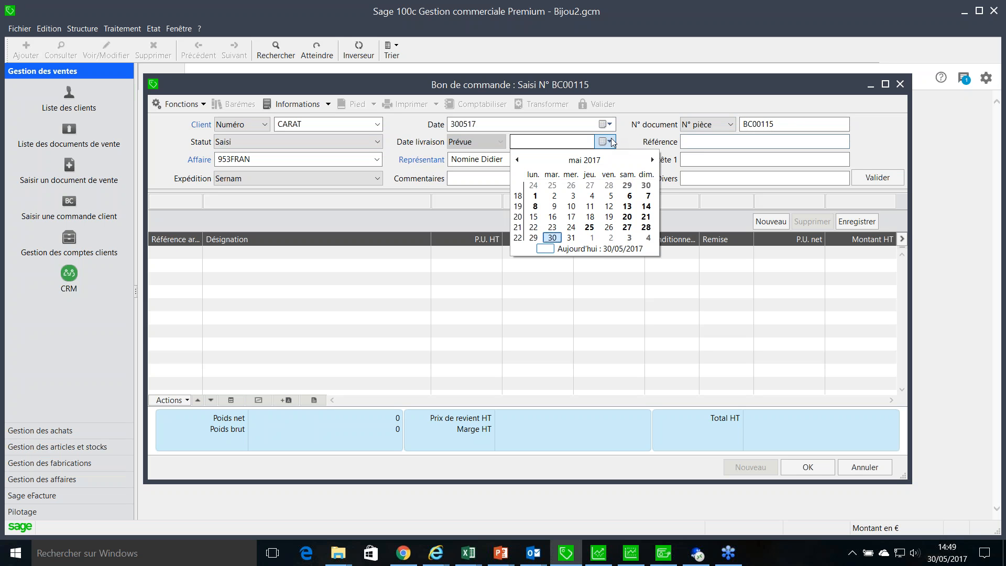
left_click(572, 238)
left_click(686, 142)
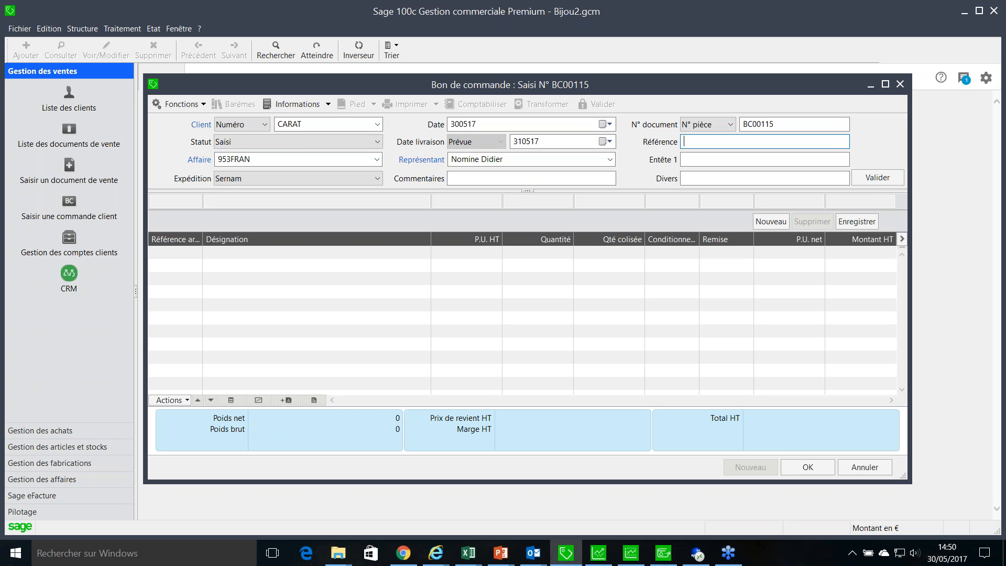
type("2017xxxx")
key("Tab")
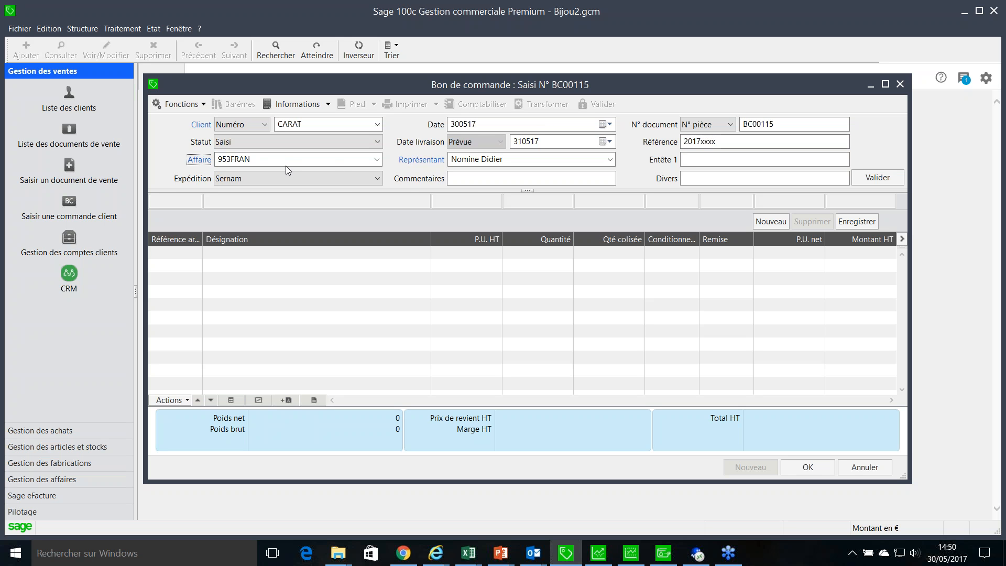
Step: Change the order's Affaire code to 954COMP Comptoir
key("Tab")
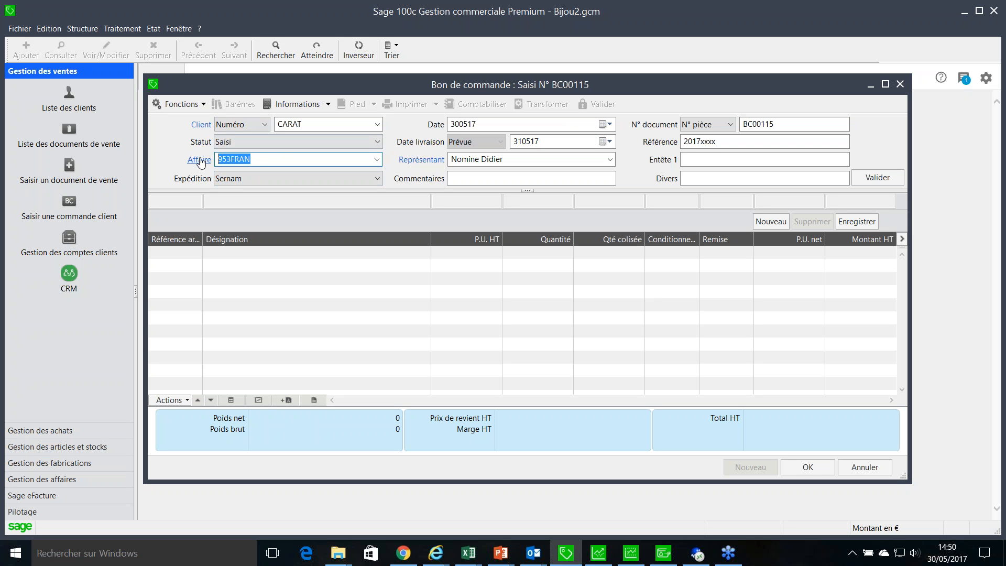
left_click(258, 159)
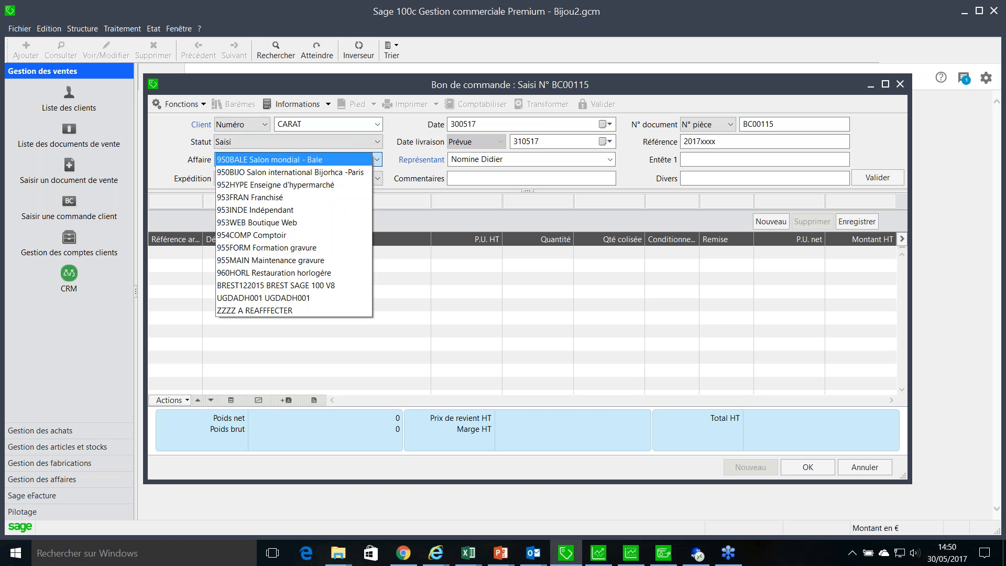
left_click(247, 235)
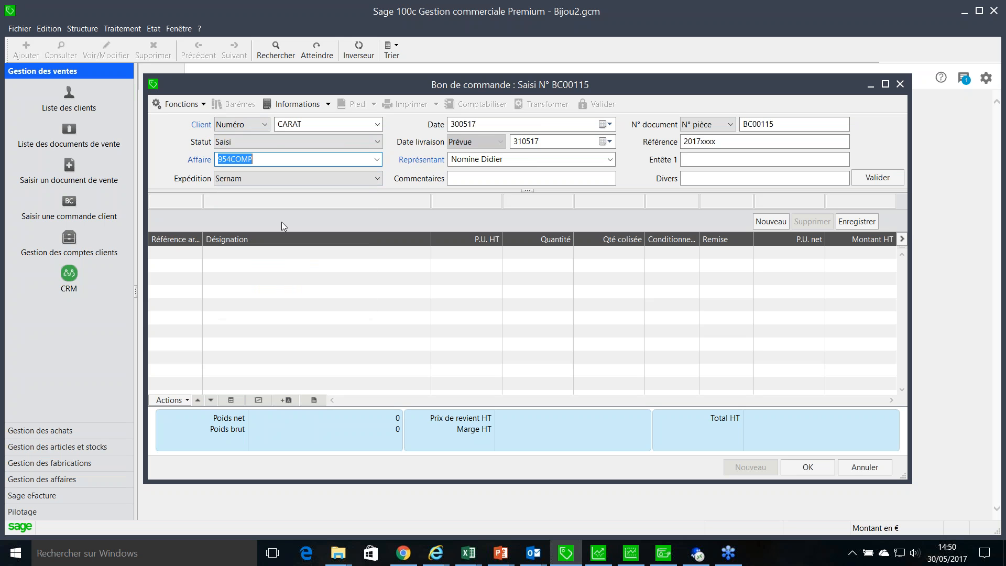
Step: Clear the order's sales representative and choose the second representative in the list instead
key("Tab")
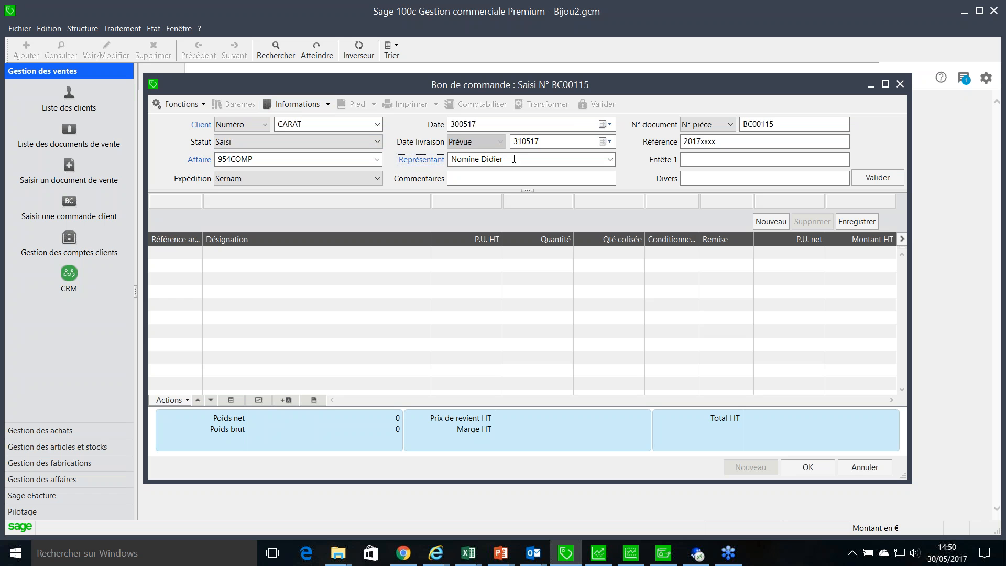
key("Tab")
key("Delete")
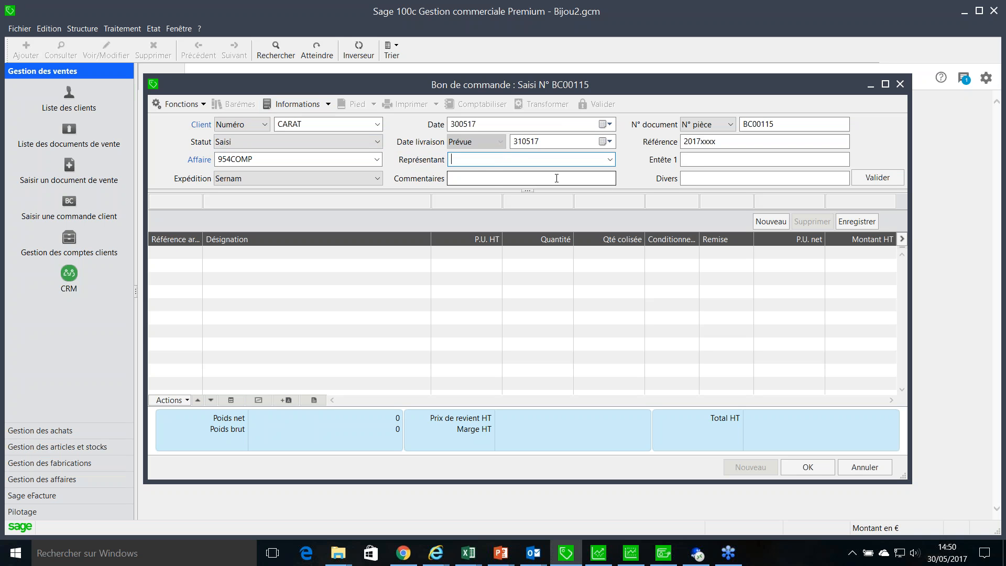
key("F4")
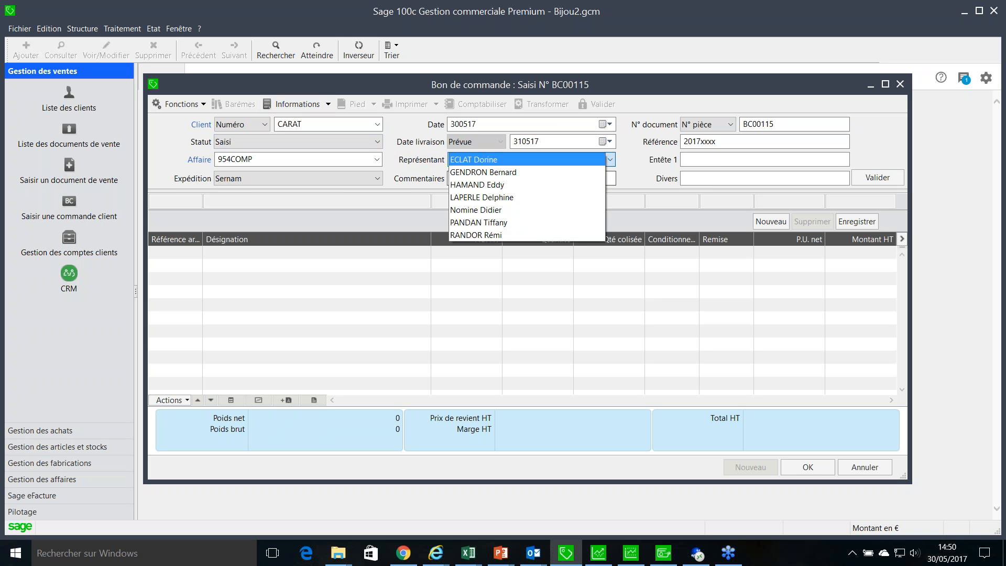
left_click(529, 173)
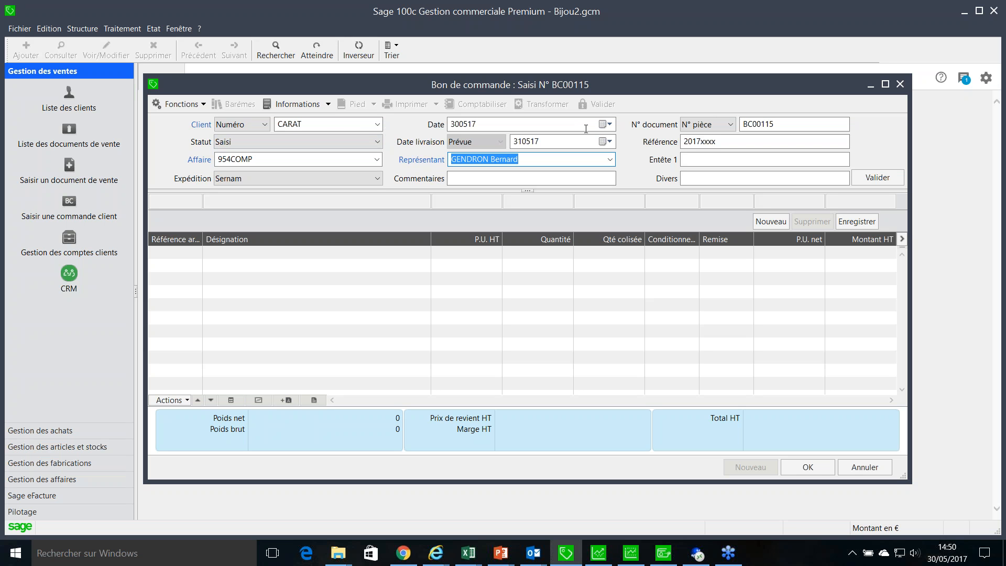
key("Tab")
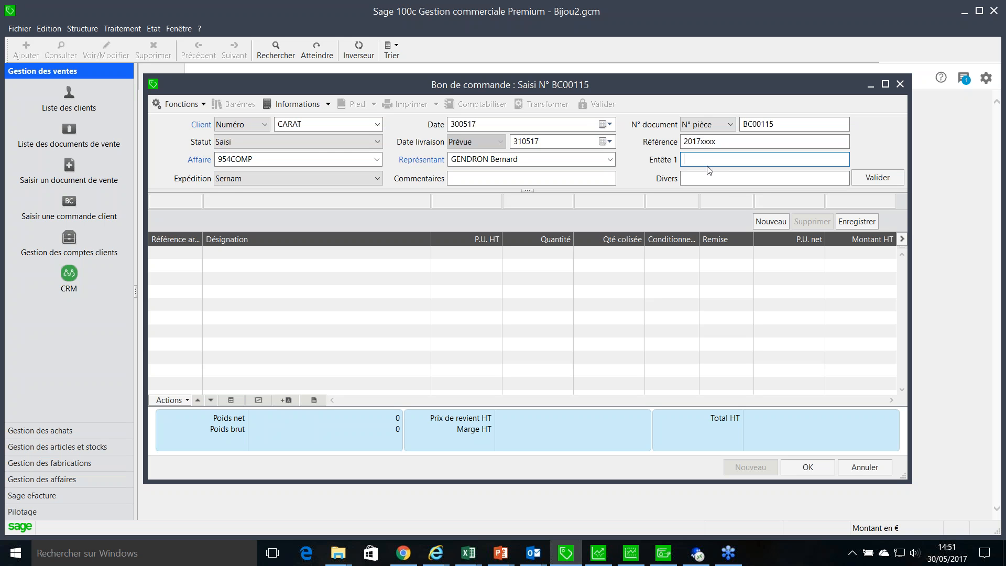
Step: Choose Sernam as the shipping method, leave the comments empty and validate the order header
left_click(284, 179)
left_click(285, 178)
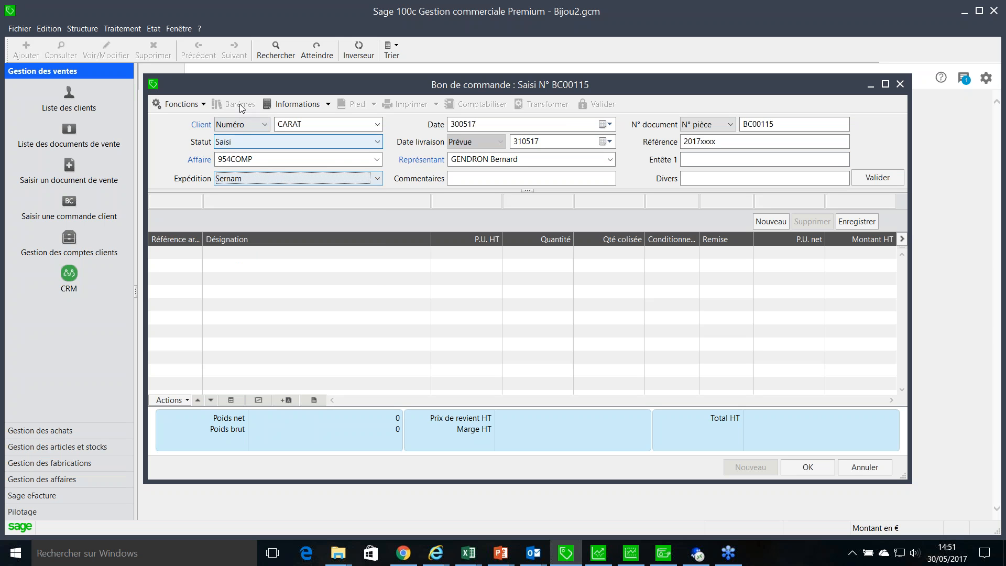
left_click(376, 179)
left_click(296, 193)
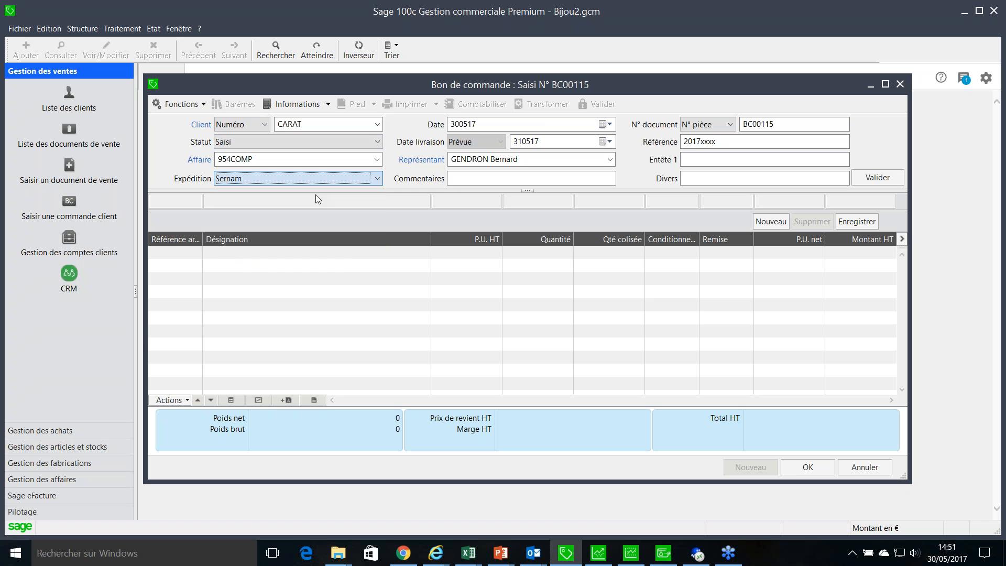
left_click(470, 178)
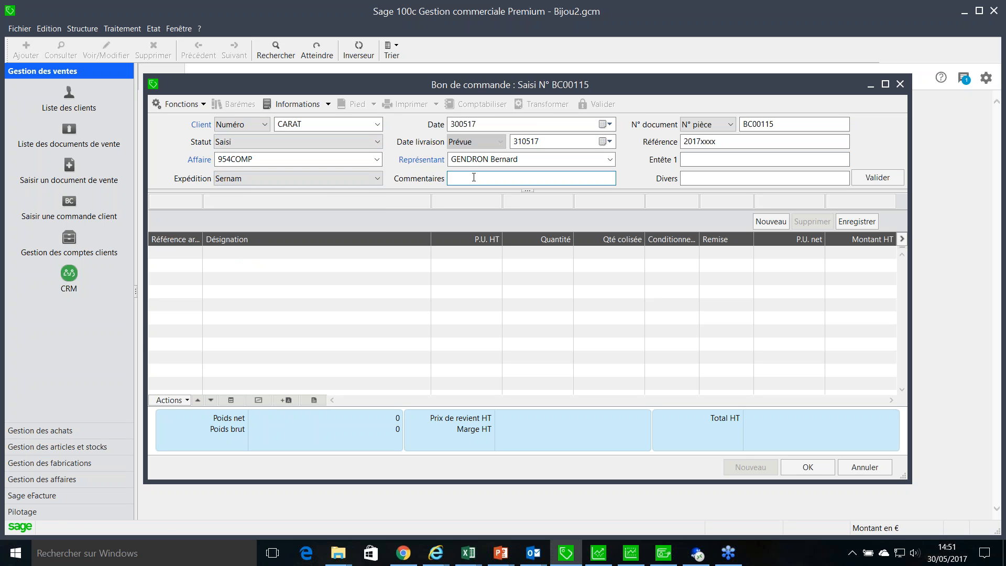
left_click(878, 178)
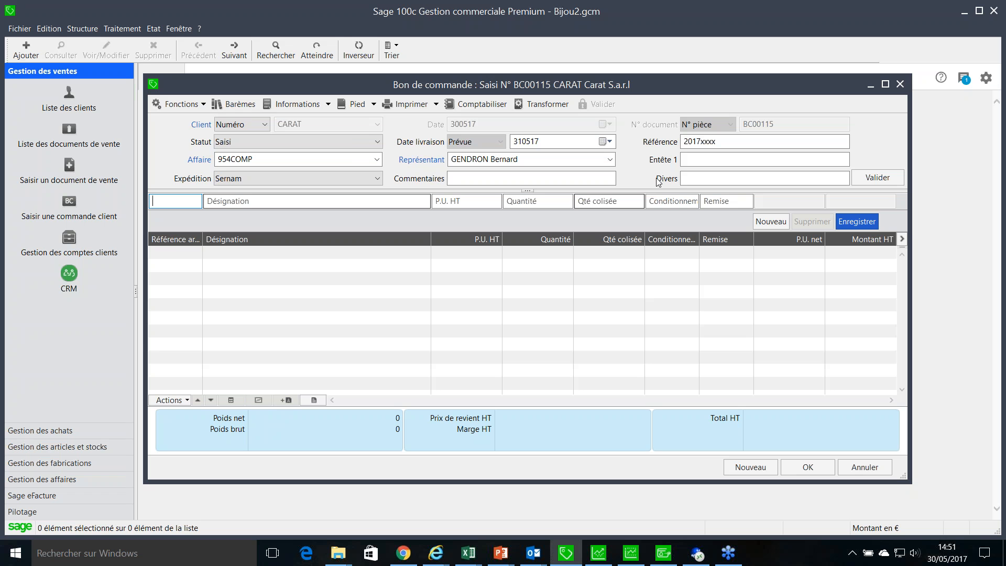
Step: Set the delivery place in the order's document information to the Annexe Sté Carat address
left_click(328, 104)
left_click(301, 120)
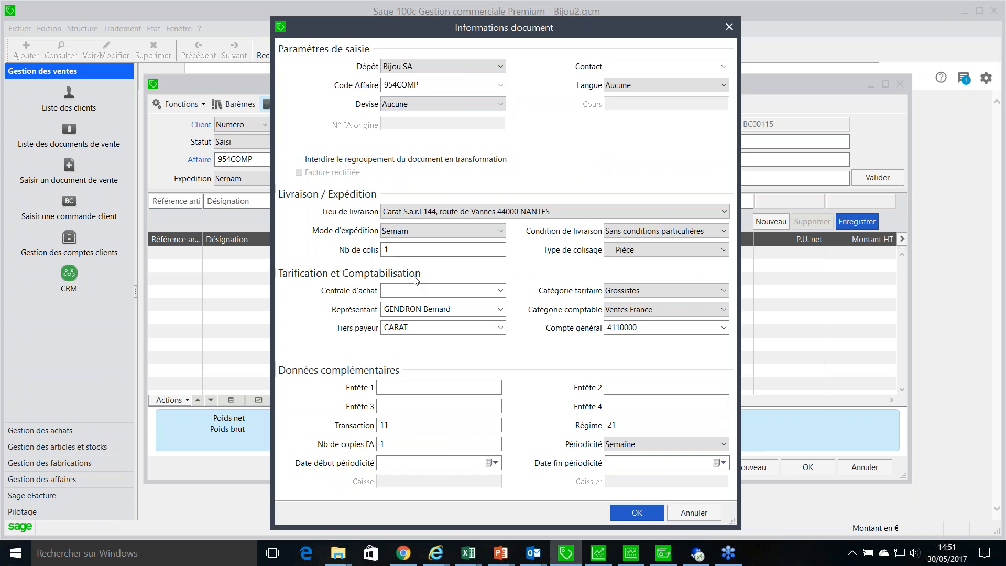
left_click_drag(420, 27, 501, 39)
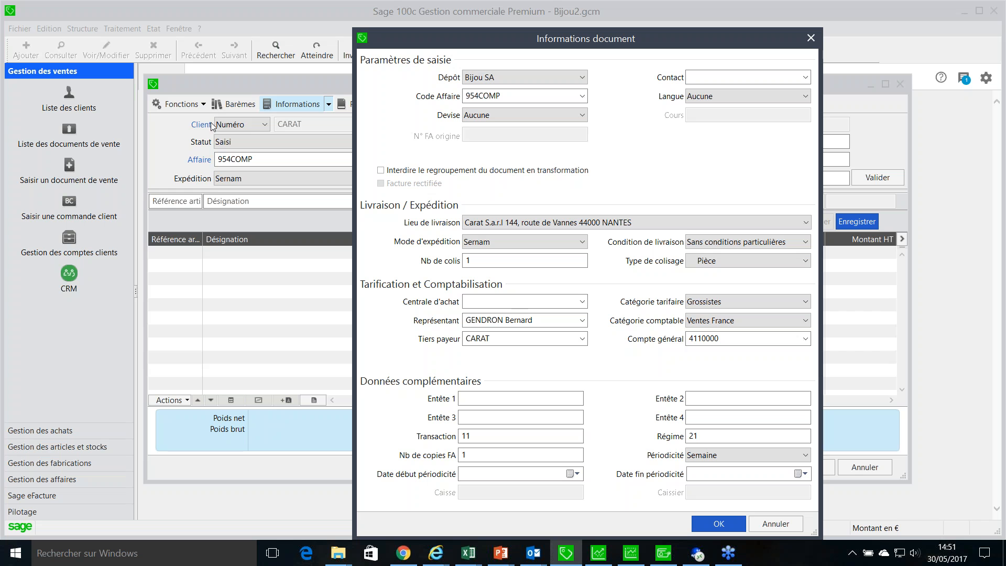
left_click(680, 231)
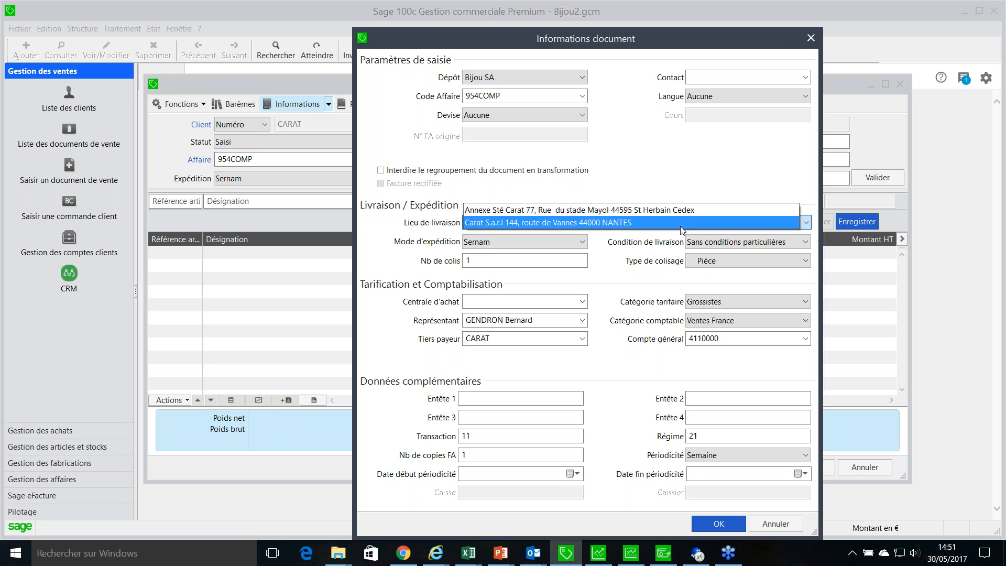
left_click(679, 215)
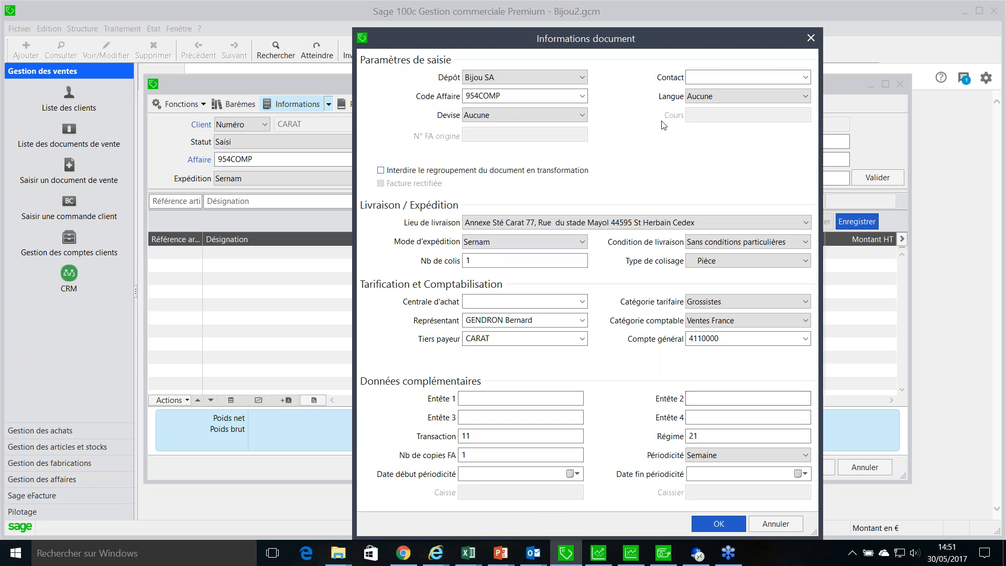
left_click(733, 525)
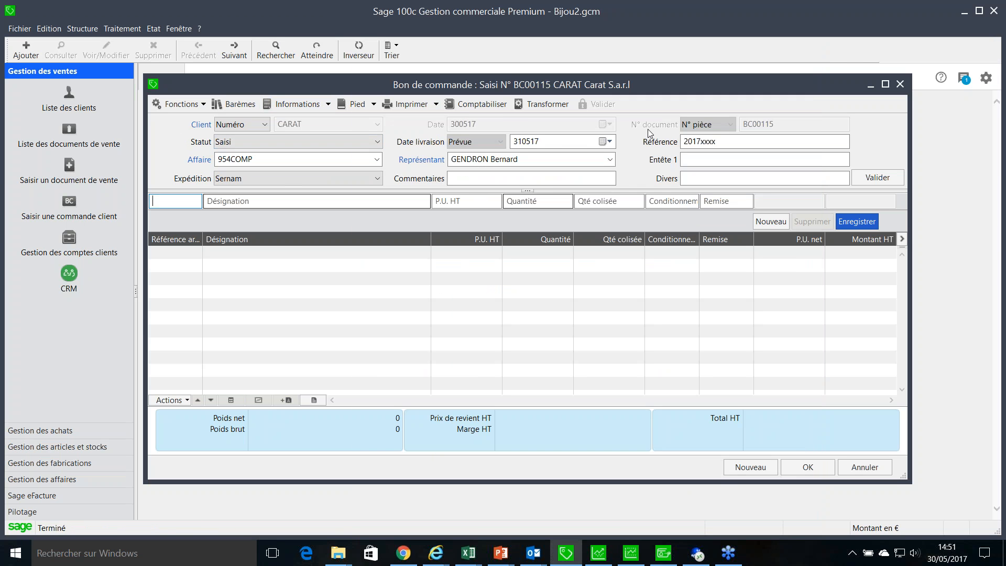
left_click(377, 106)
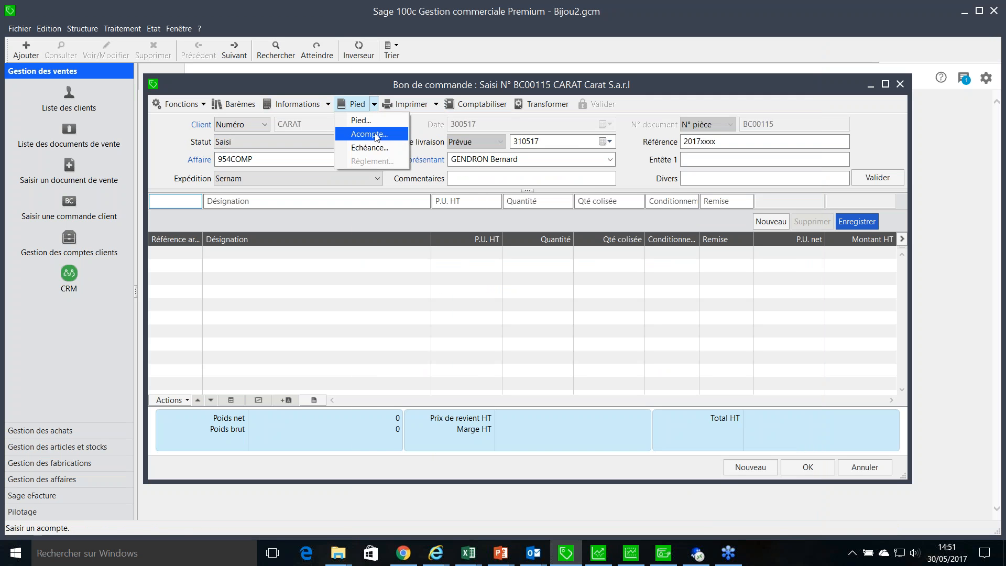
left_click(381, 244)
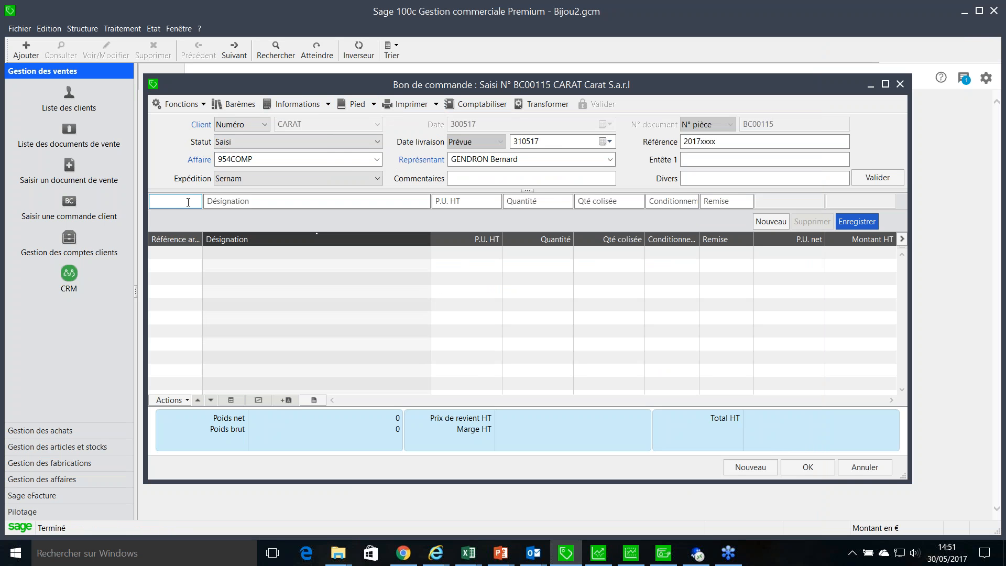
Step: Look up articles from BA, filter the catalogue to Bijoux, Argent, Bagues, and add BAAR01 Bague Argent to the order line
type("C")
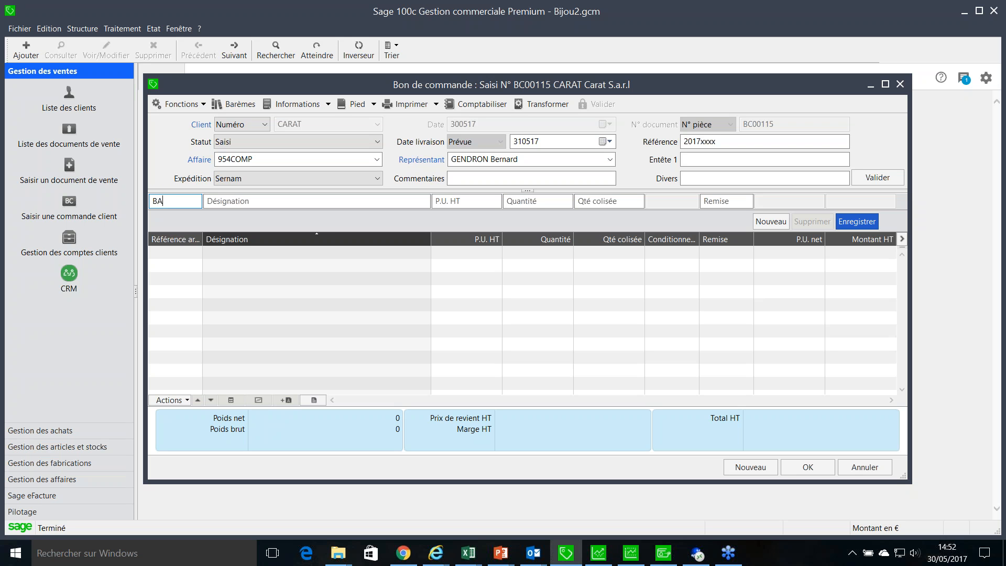
key("Tab")
left_click_drag(291, 108, 332, 116)
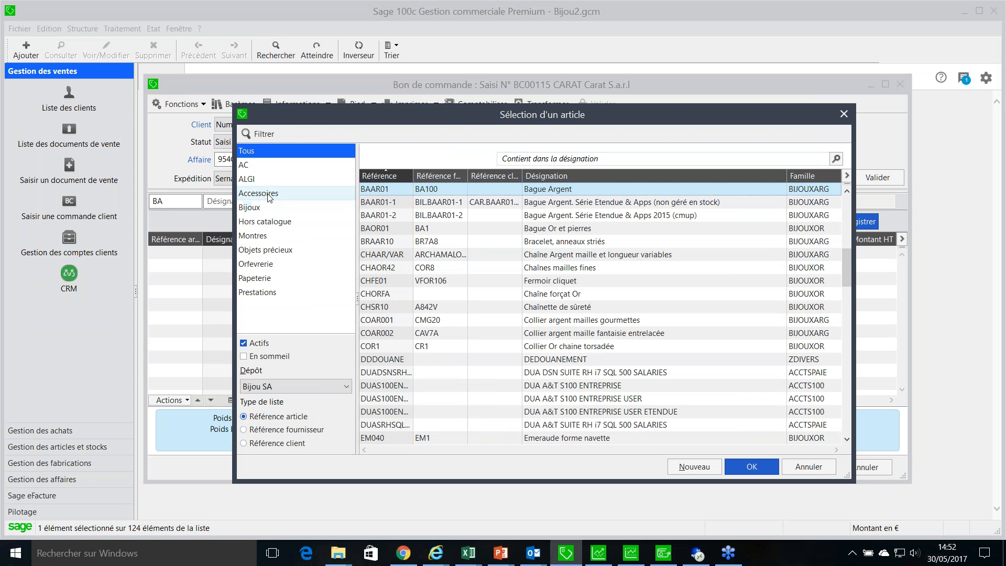
left_click(289, 207)
left_click(382, 189)
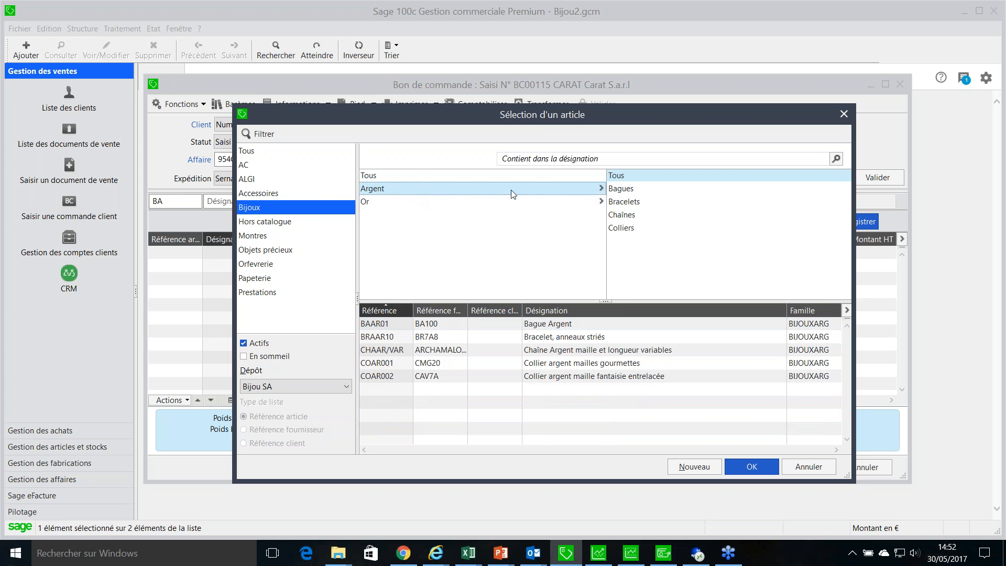
left_click(718, 190)
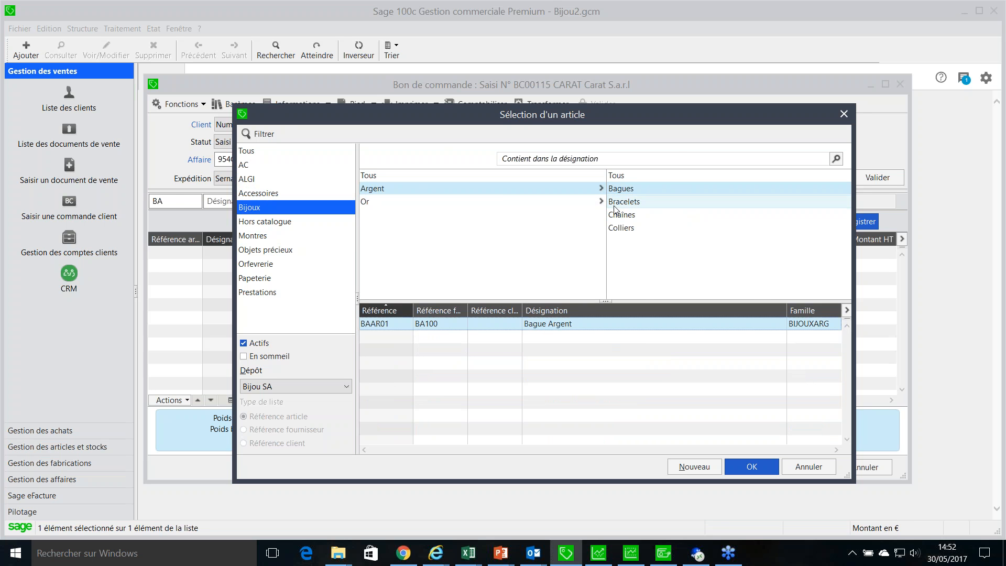
double_click(407, 327)
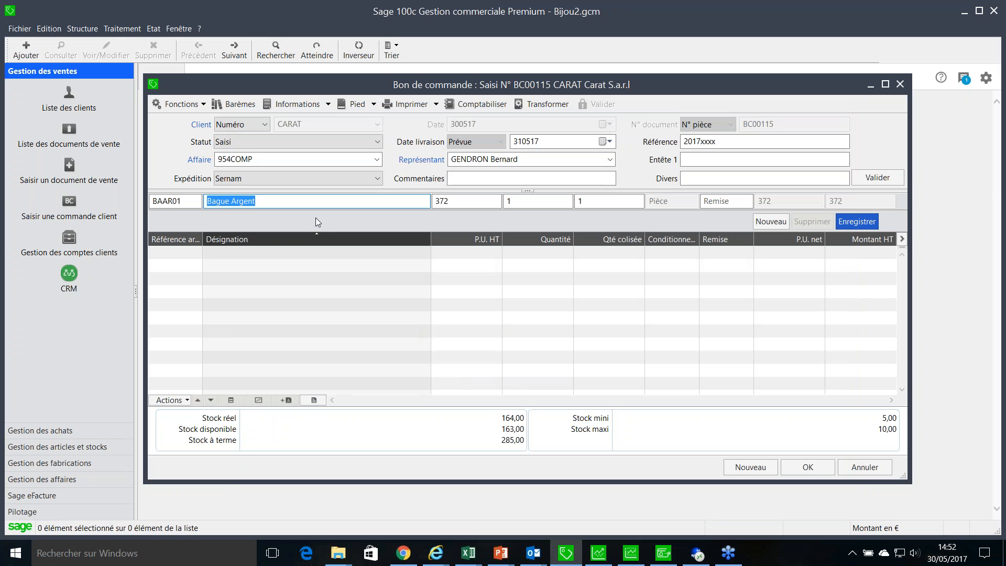
Step: Set the quantity of the BAAR01 Bague Argent line to 10
left_click(552, 198)
type("0")
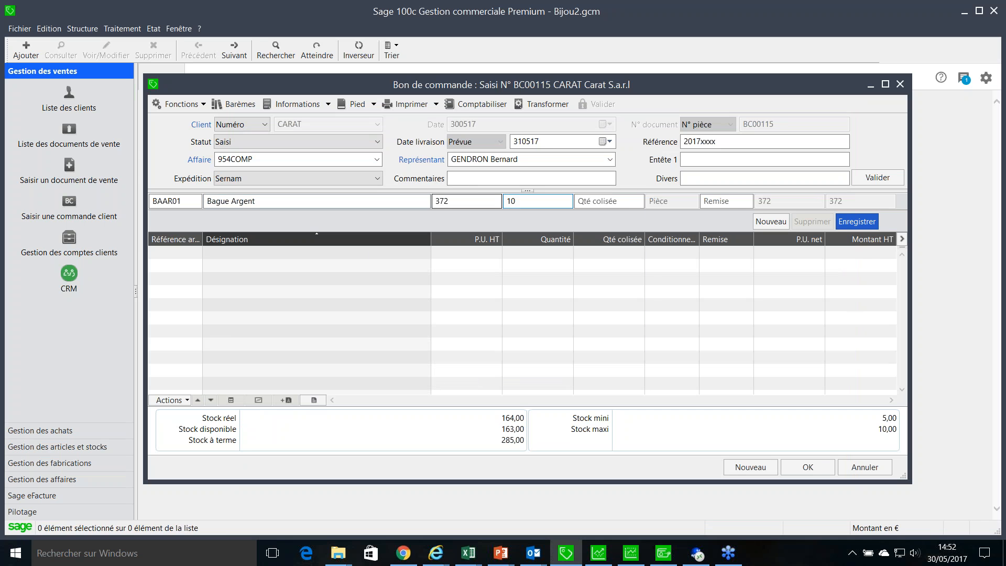
key("Tab")
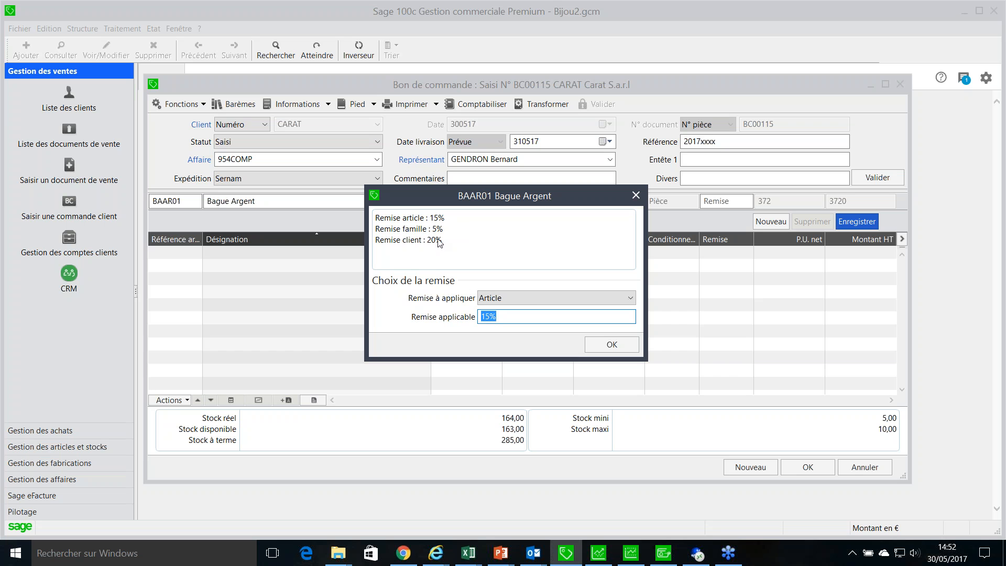
Step: Apply an Autre discount of 17% to the Bague Argent line and record it in the order
left_click(530, 301)
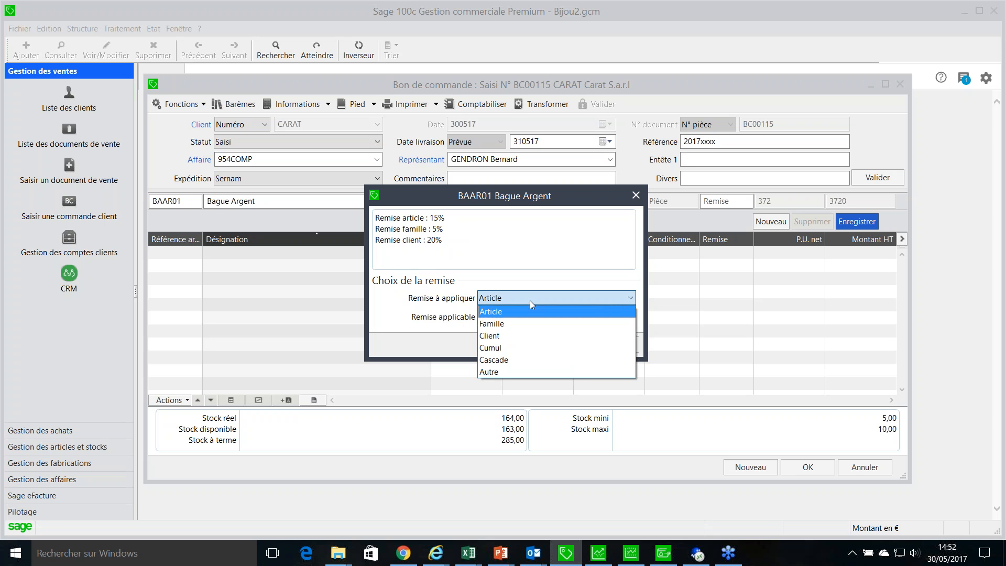
left_click(530, 300)
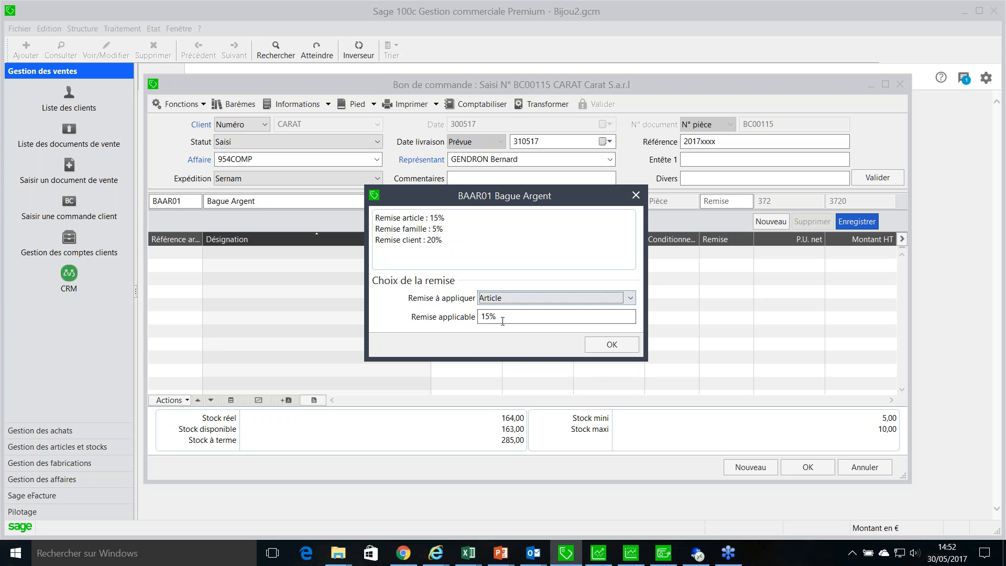
left_click(507, 303)
left_click(490, 372)
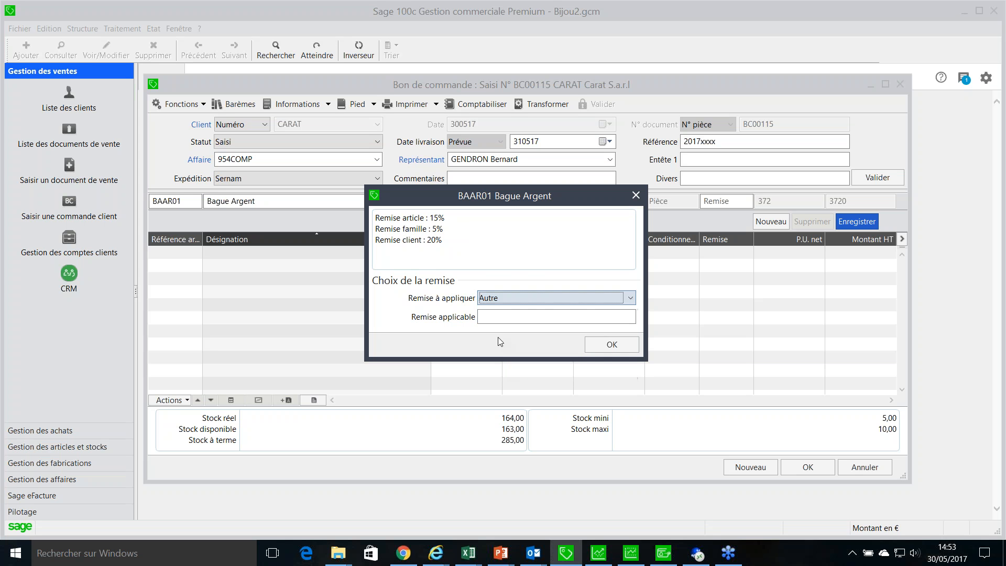
left_click(494, 317)
type("17")
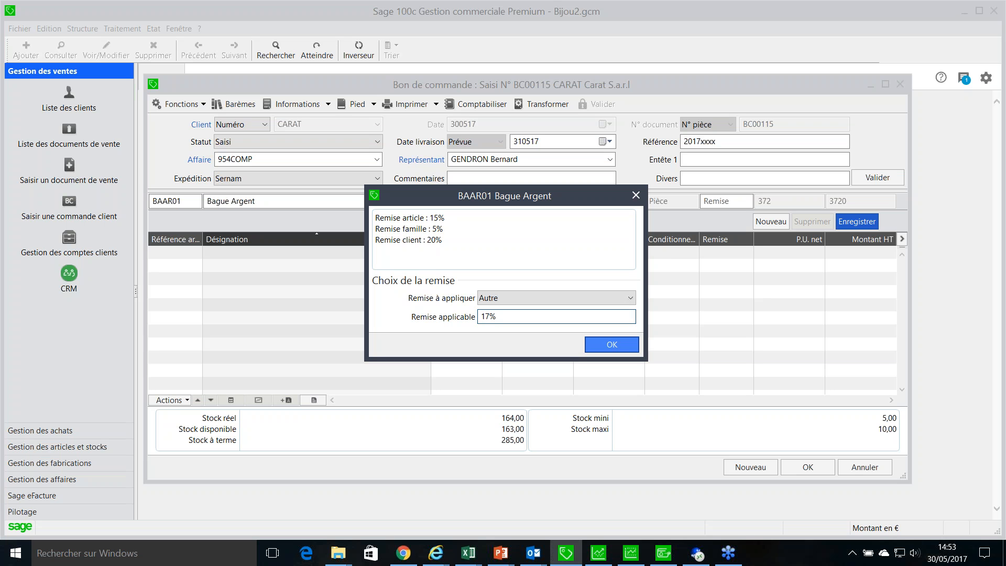
left_click(591, 346)
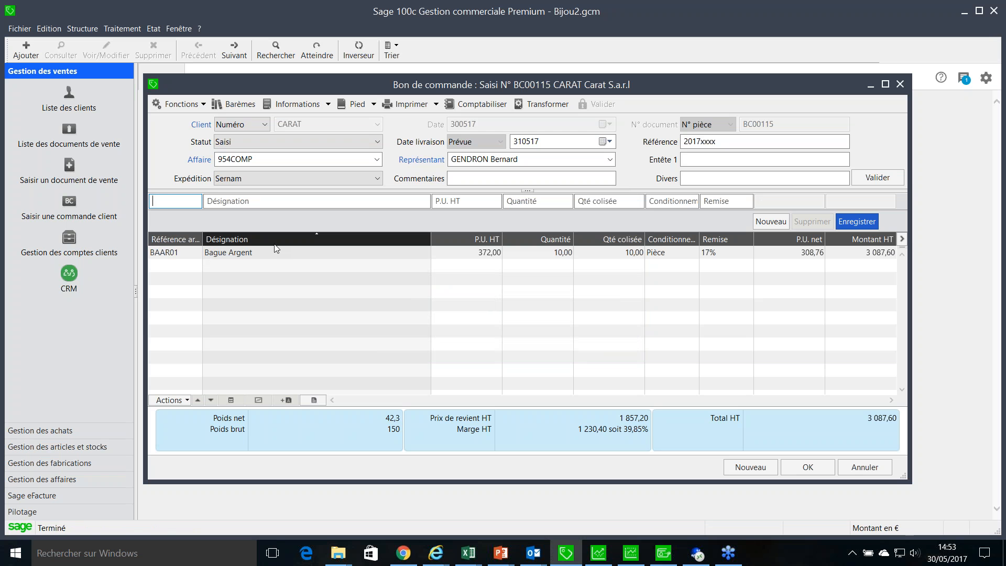
Step: Look up articles from C, filter the catalogue to Bijoux, Or, Chaînes, and add both CHAOR42 and CHORFA to the order
type("C")
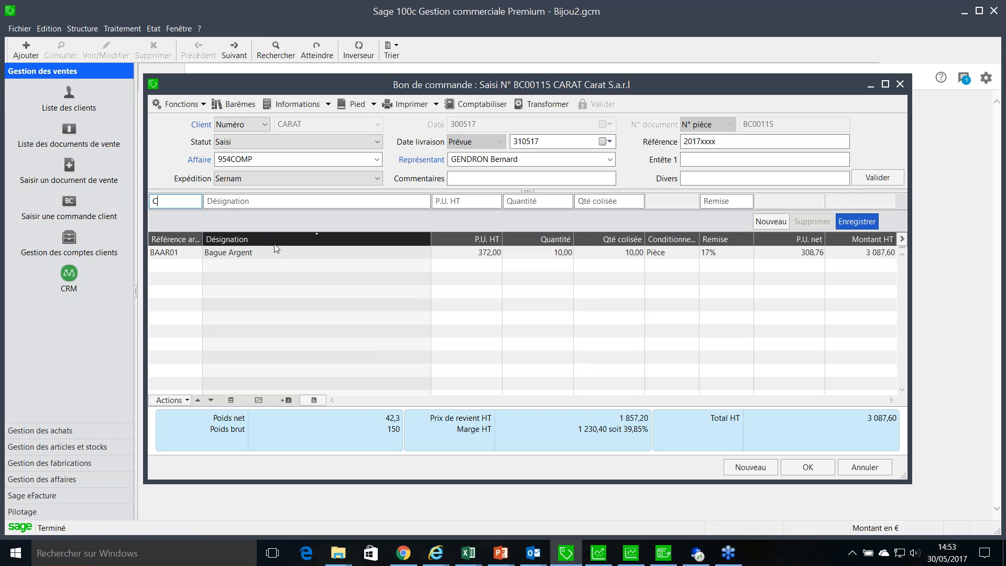
key("Tab")
left_click(292, 209)
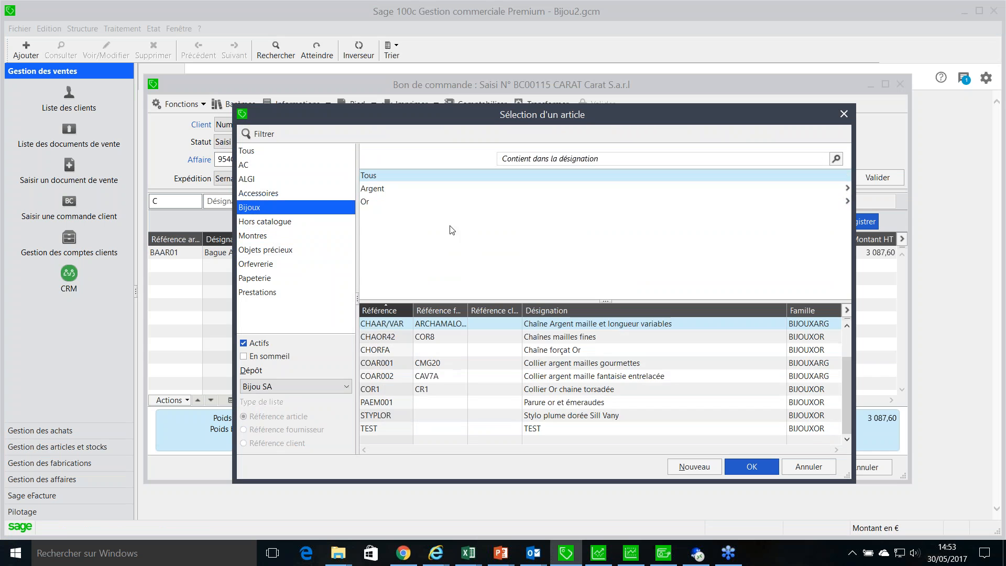
left_click(388, 203)
left_click(632, 190)
left_click(629, 201)
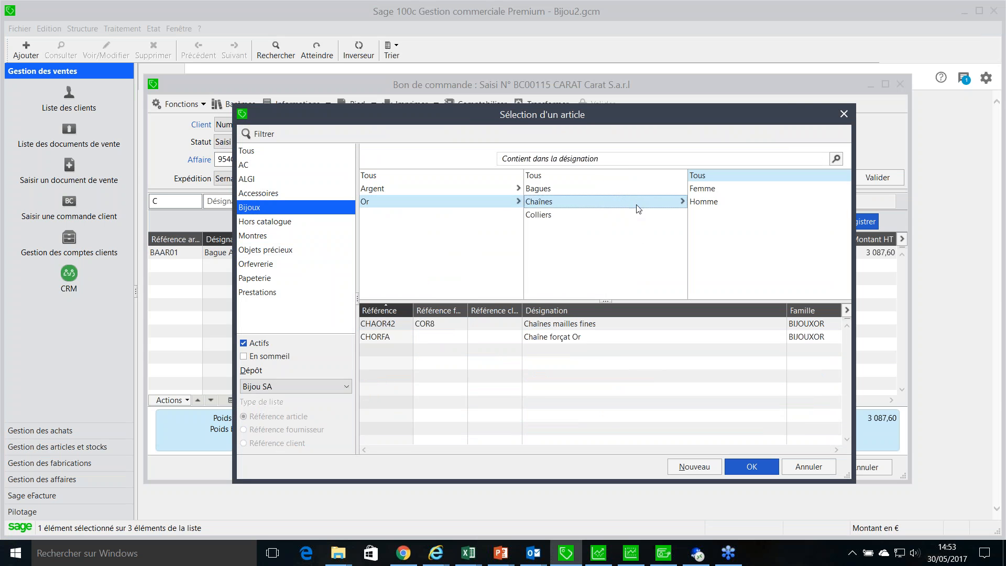
left_click(488, 327)
left_click(486, 338, "shift")
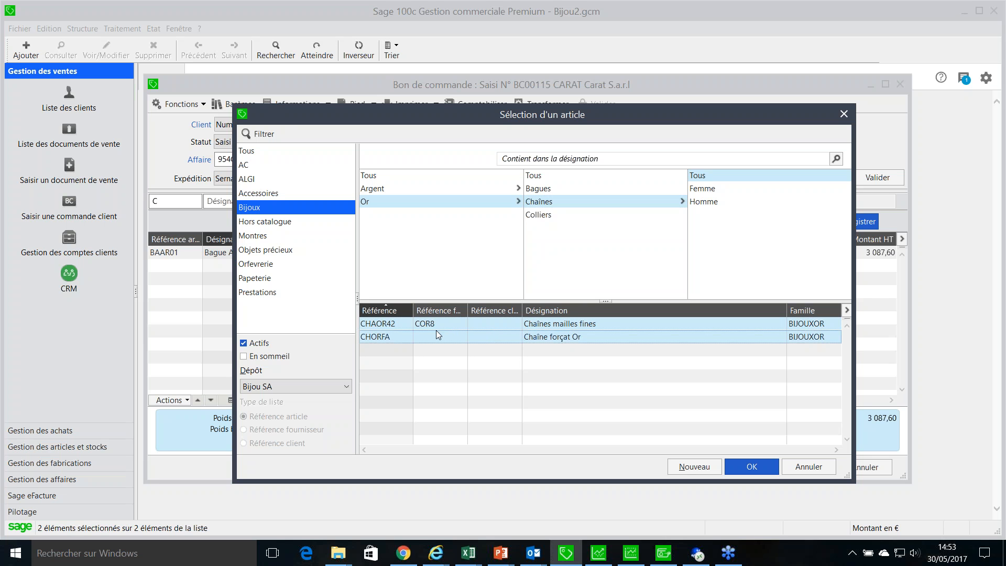
left_click(739, 463)
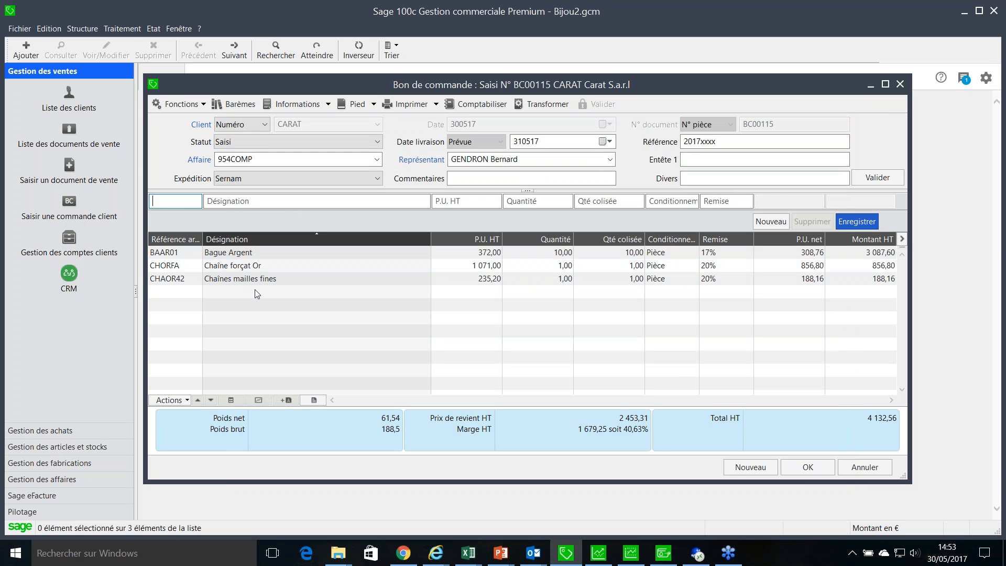
Step: Set the quantity to 5 for Chaîne forçat Or and to 3 for Chaînes mailles fines
left_click(257, 280)
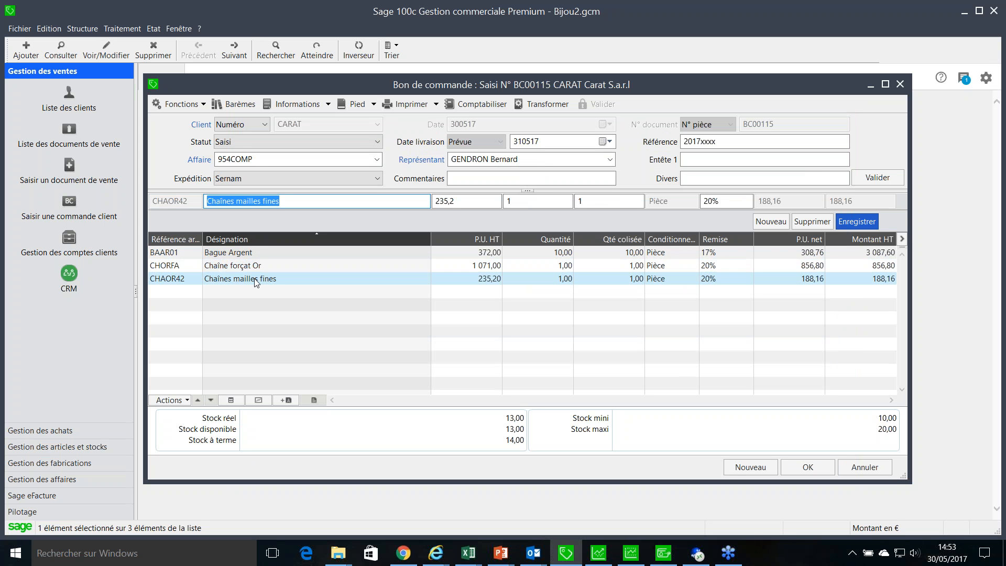
left_click(260, 265)
left_click_drag(524, 202, 500, 202)
type("5")
key("Return")
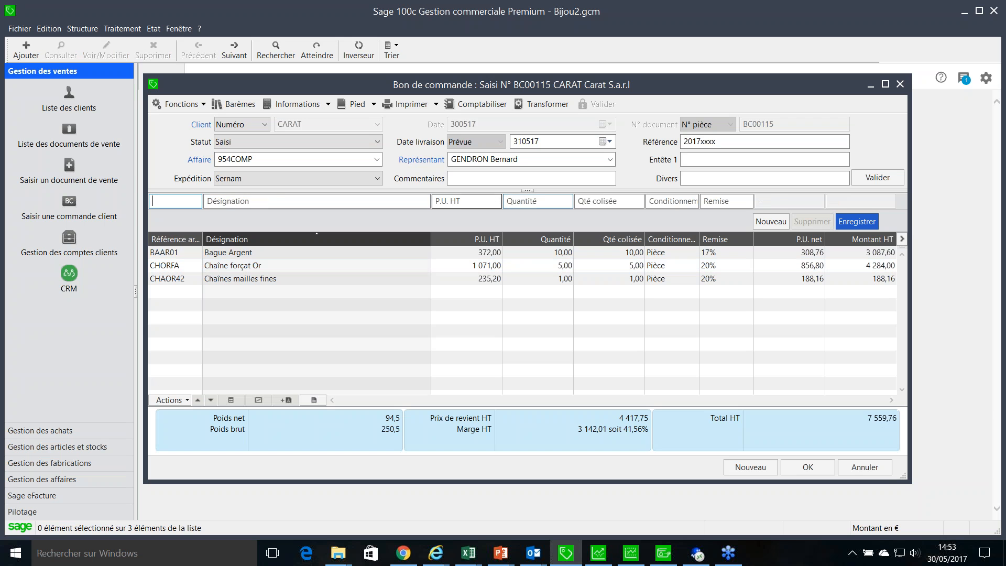
left_click_drag(522, 202, 499, 202)
type("3")
key("Return")
left_click(313, 203)
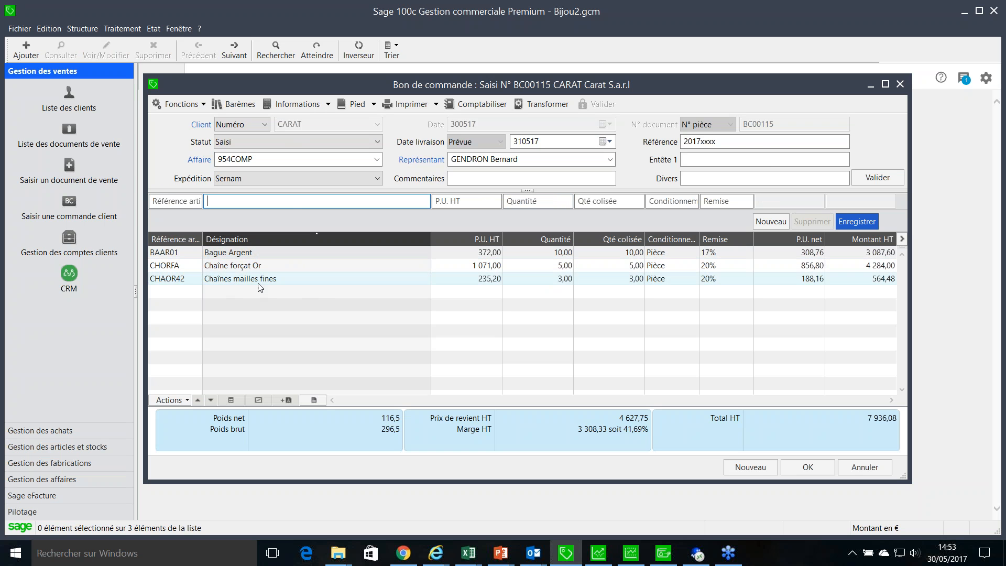
Step: Check the stock levels of the Chaînes mailles fines, Chaîne forçat Or and Bague Argent lines in turn
left_click(230, 279)
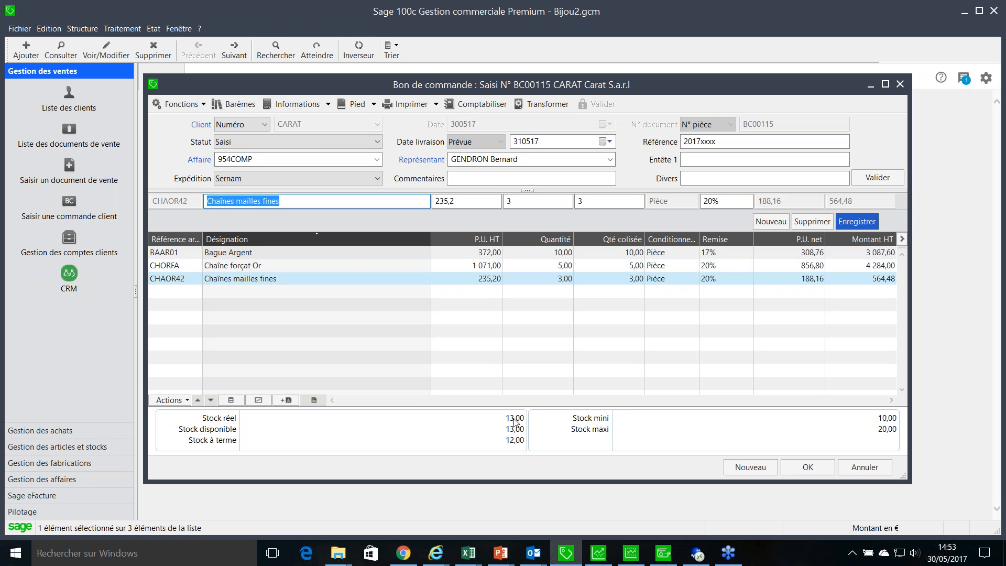
left_click(344, 267)
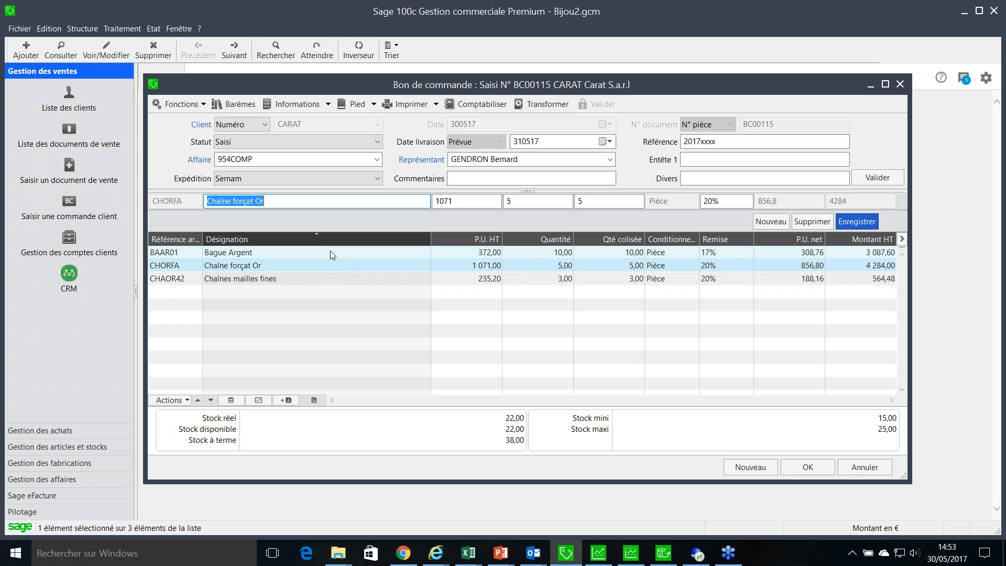
left_click(329, 251)
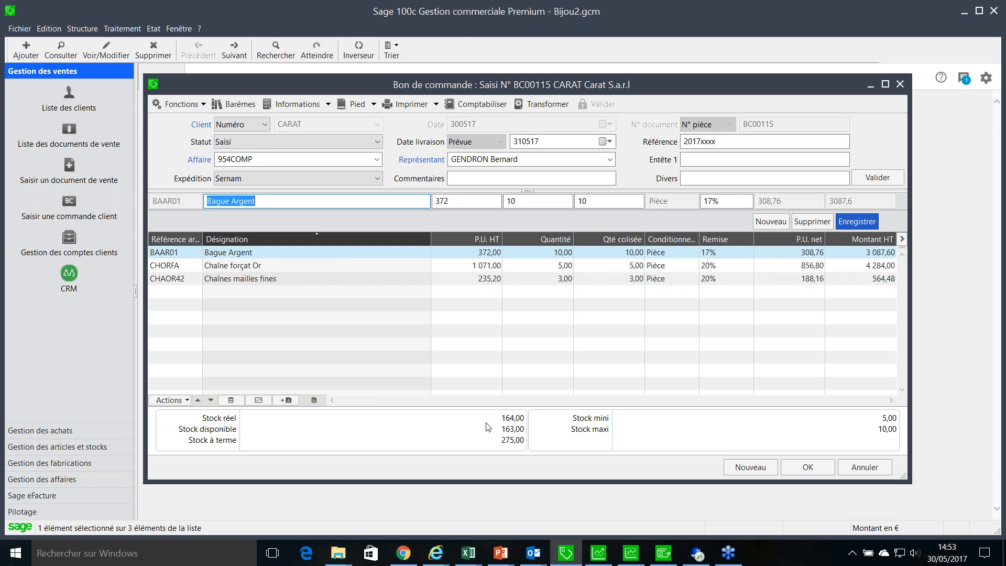
Step: Examine the projected stock movements of CHORFA Chaîne forçat Or, with the third-party column narrowed, and return to the order without a selected line
left_click(257, 264)
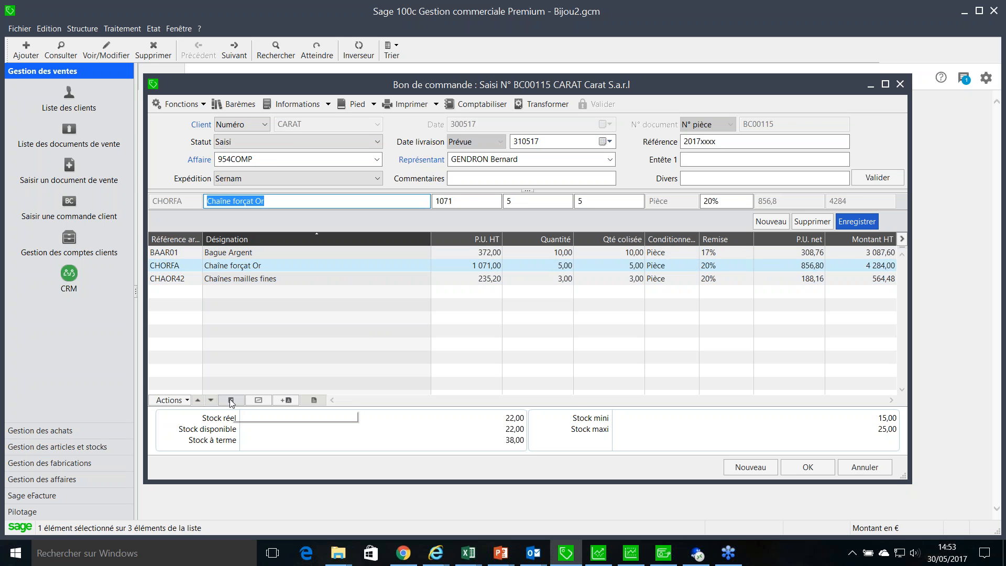
left_click(259, 400)
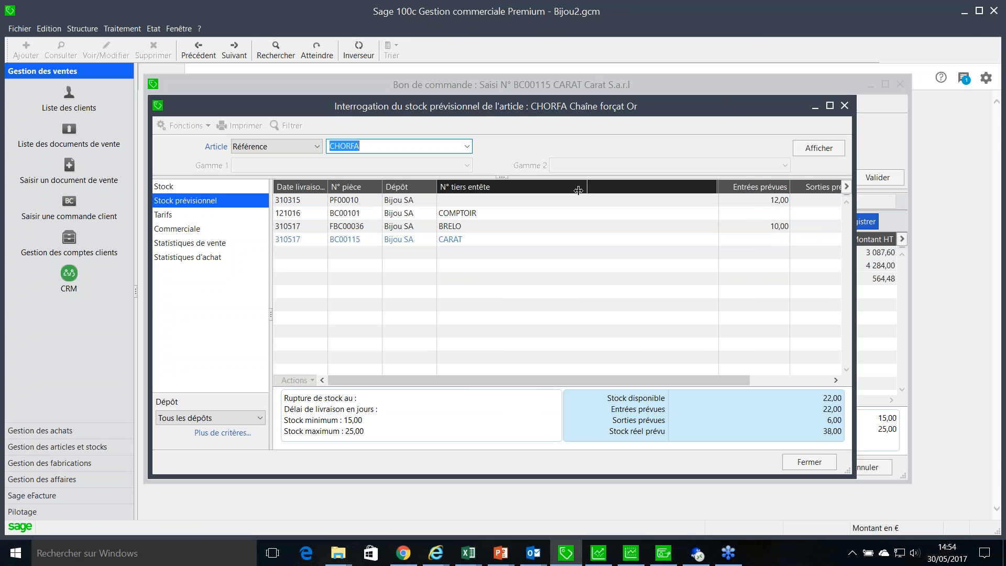
left_click_drag(719, 187, 611, 188)
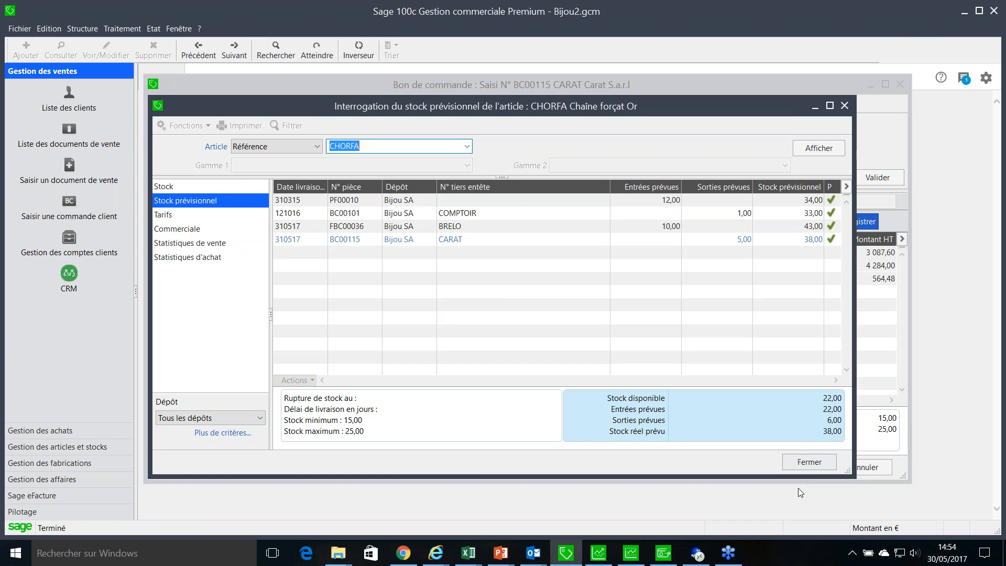
left_click(797, 465)
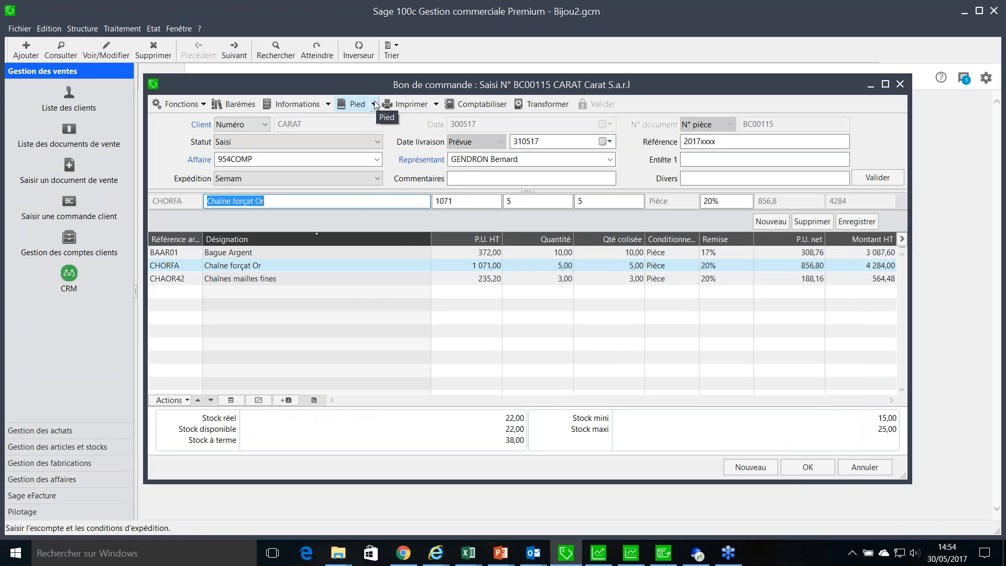
left_click(358, 200)
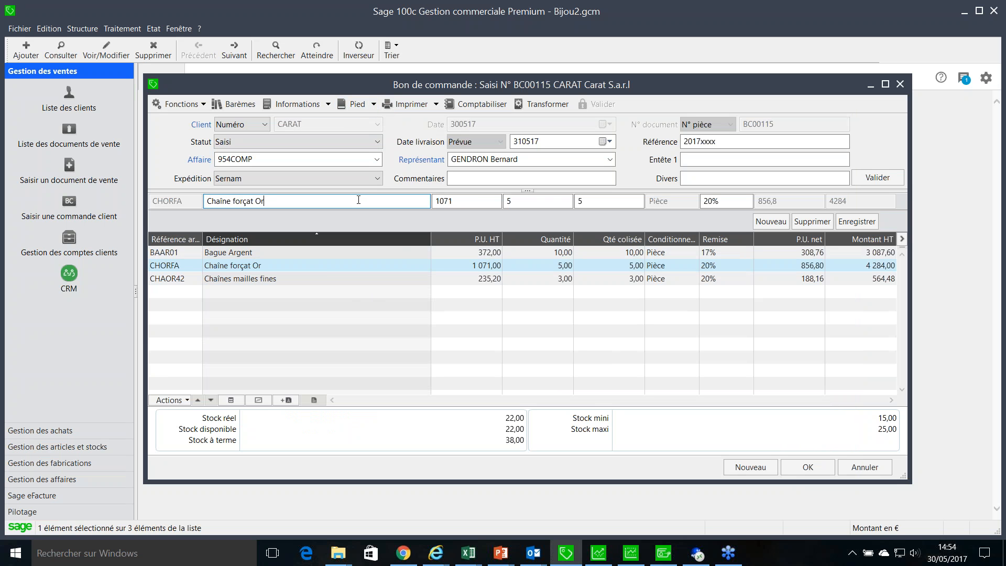
key("Escape")
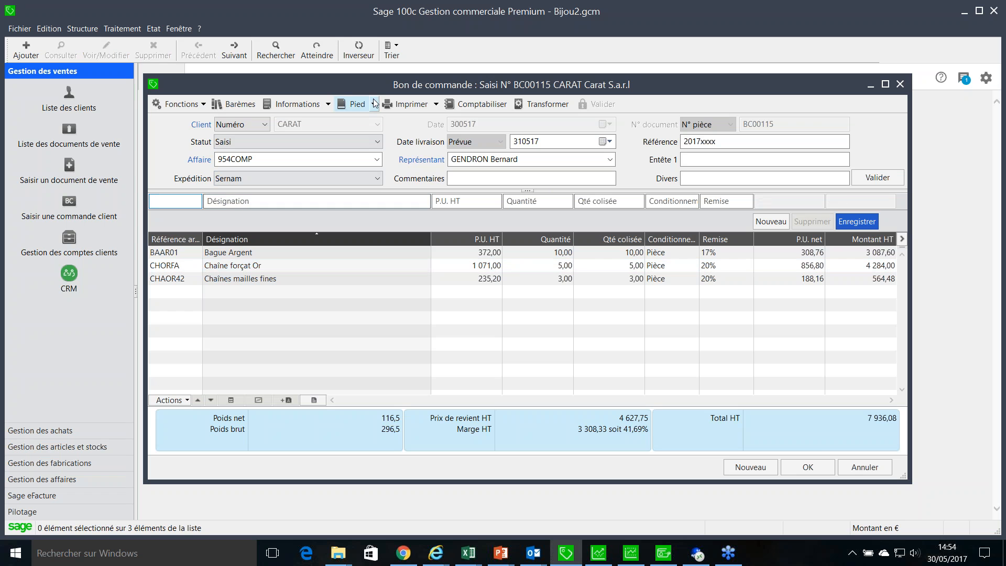
Step: Change the order's payment schedule to the Paiement comptant model, replacing the existing due dates, and save the order
left_click(375, 103)
left_click(371, 148)
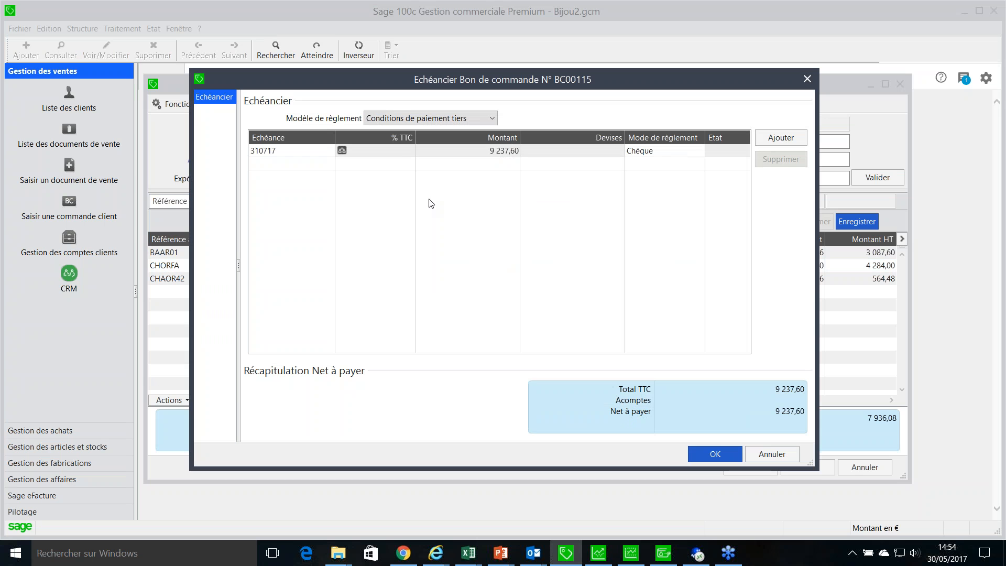
left_click_drag(390, 83, 422, 114)
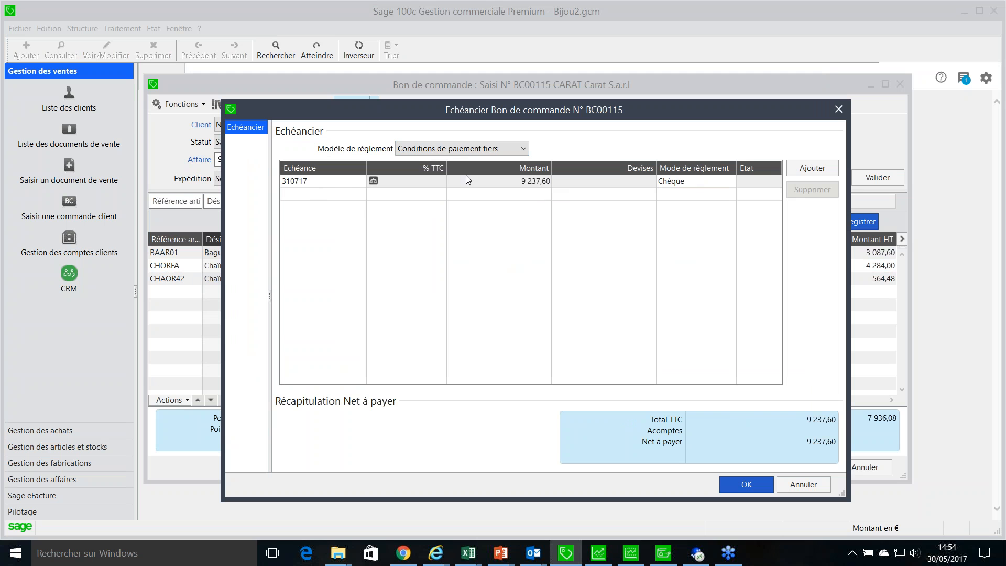
left_click(333, 183)
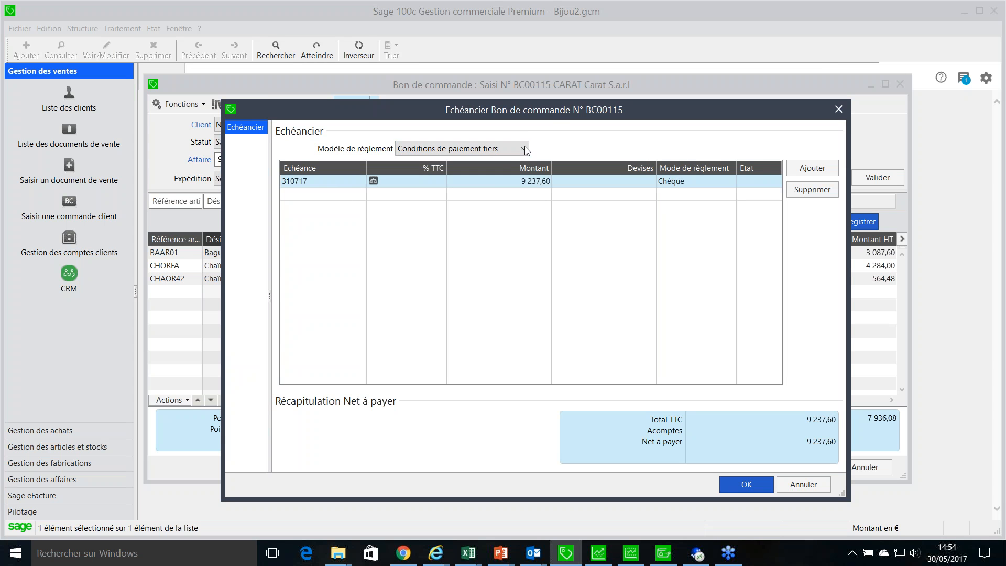
left_click(510, 151)
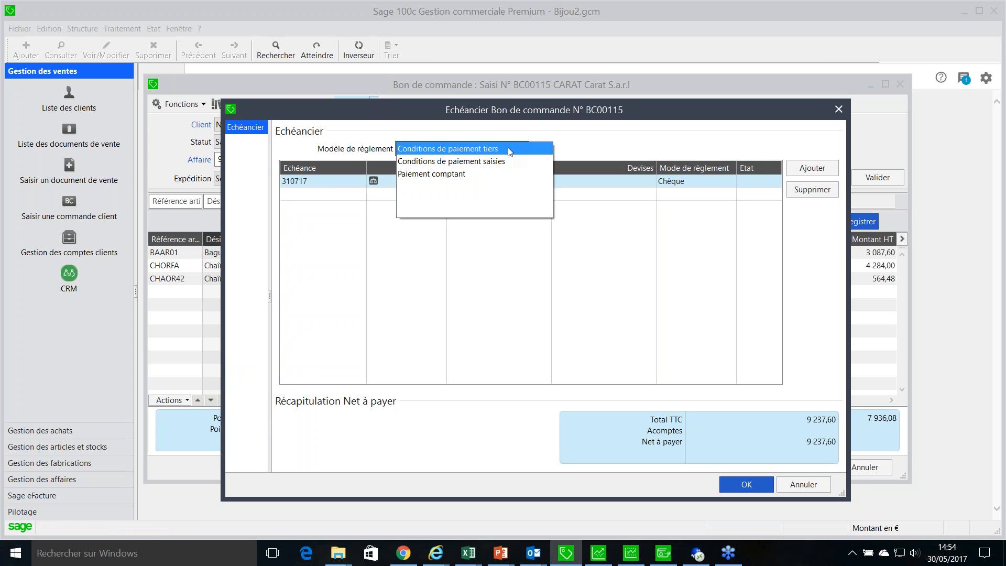
left_click(473, 172)
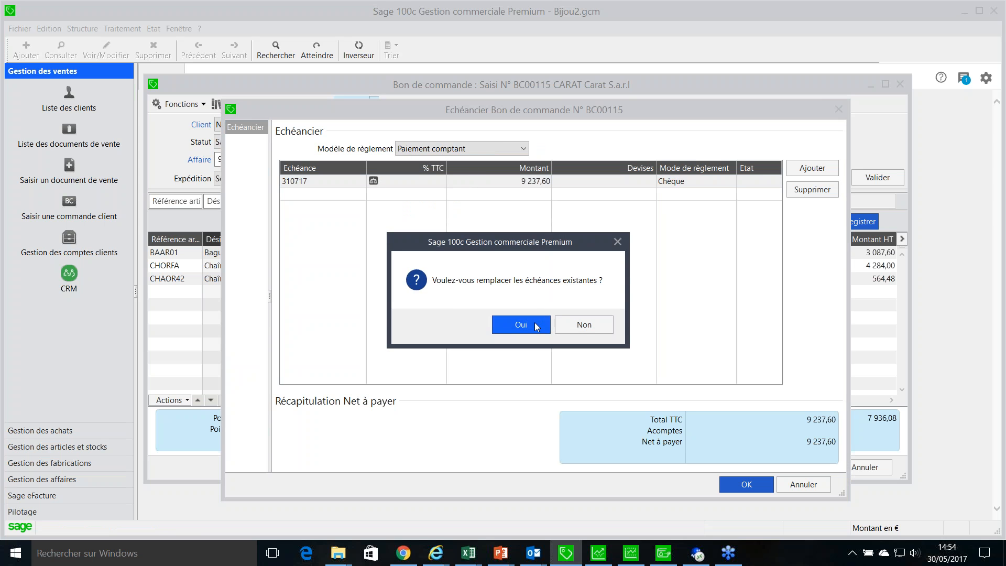
left_click(535, 322)
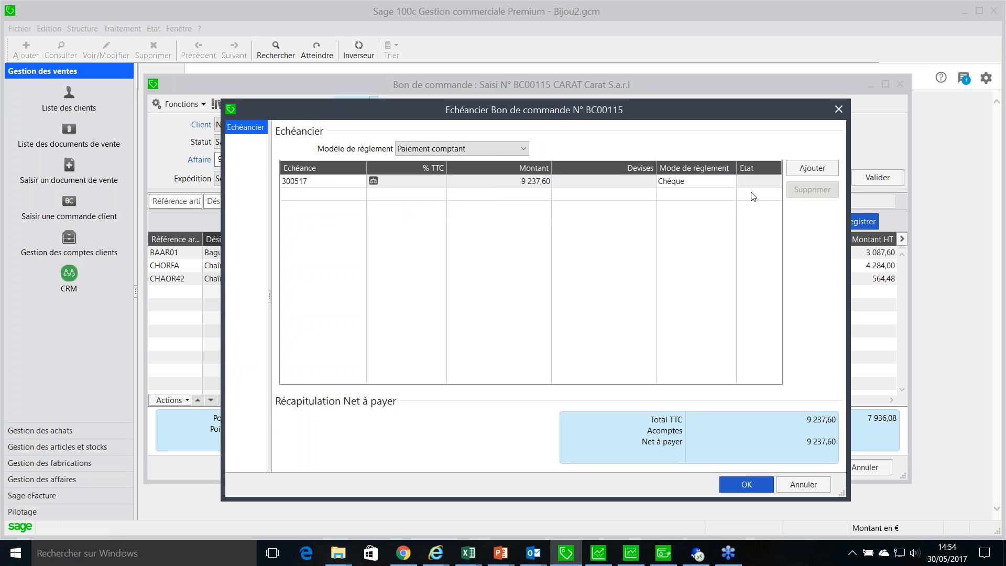
left_click(728, 482)
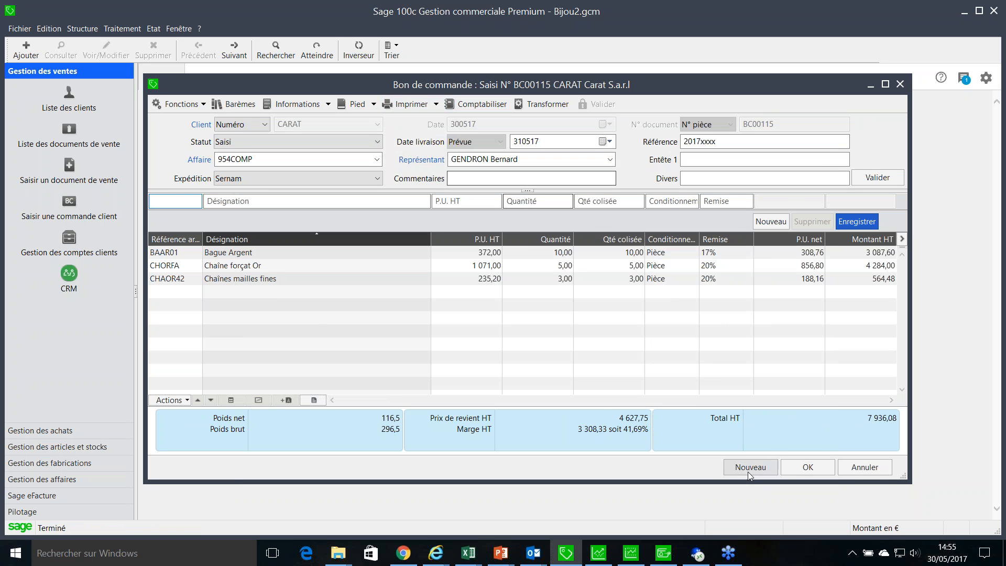
left_click(790, 469)
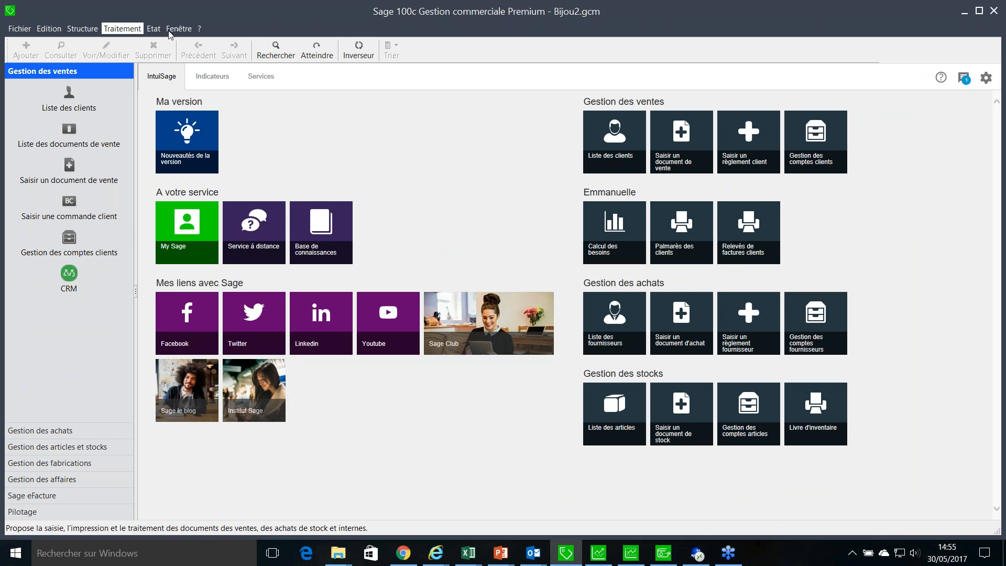
Step: Open the sales documents list and look through Devis, Bon de commande and Préparation de livraison, ending on Bon de commande
left_click(68, 141)
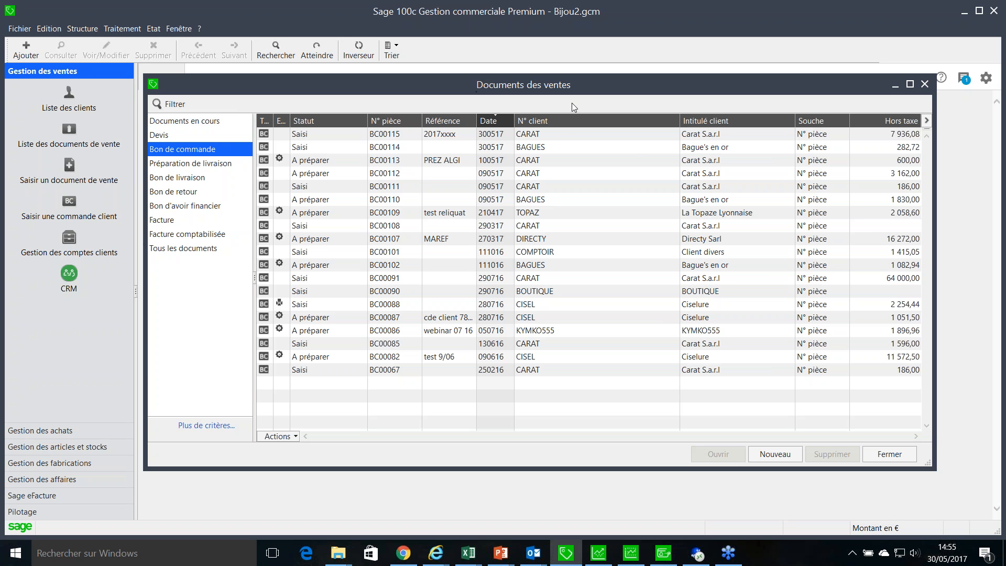
right_click(528, 550)
left_click(509, 526)
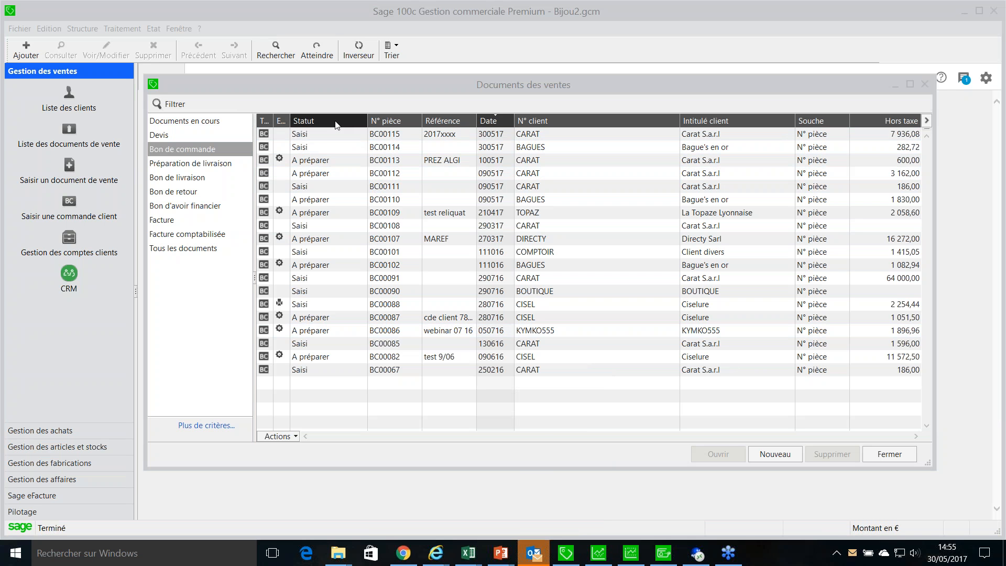
left_click(180, 136)
left_click(184, 150)
left_click(185, 166)
left_click(182, 150)
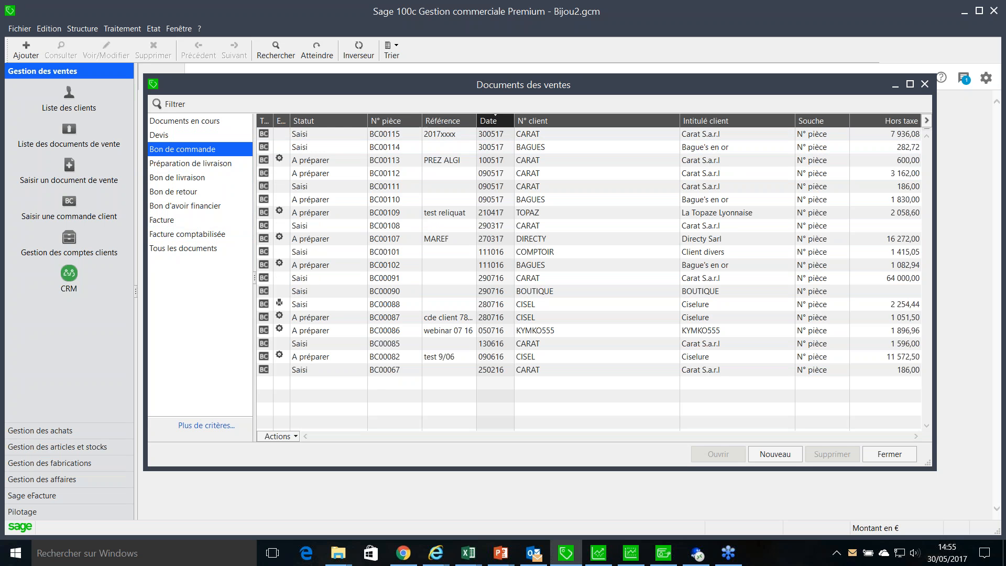
Step: Sort the Bon de commande list by date and by N° pièce, and widen the Documents des ventes window
left_click(503, 124)
left_click(503, 124)
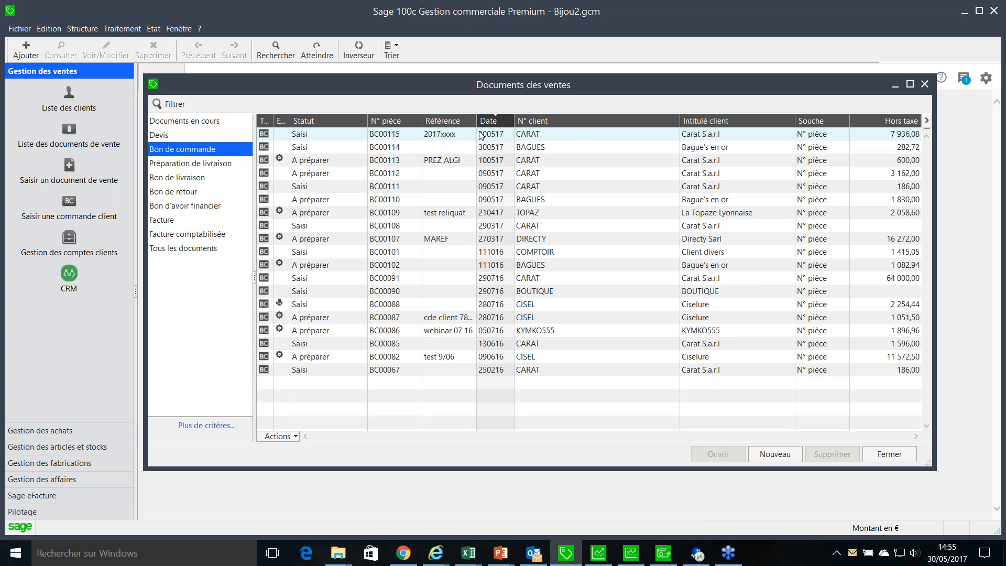
left_click(387, 120)
left_click(388, 119)
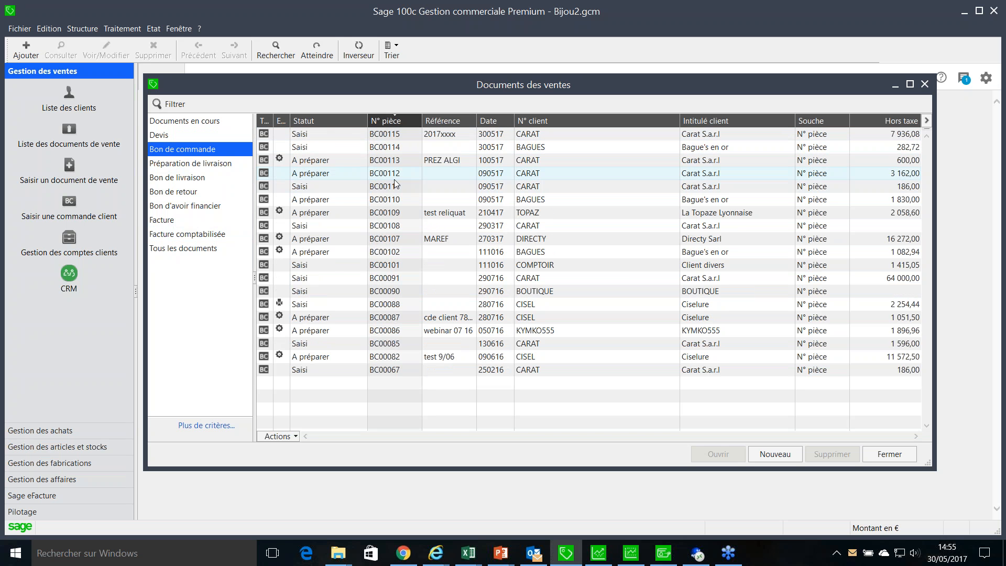
left_click_drag(935, 230, 987, 230)
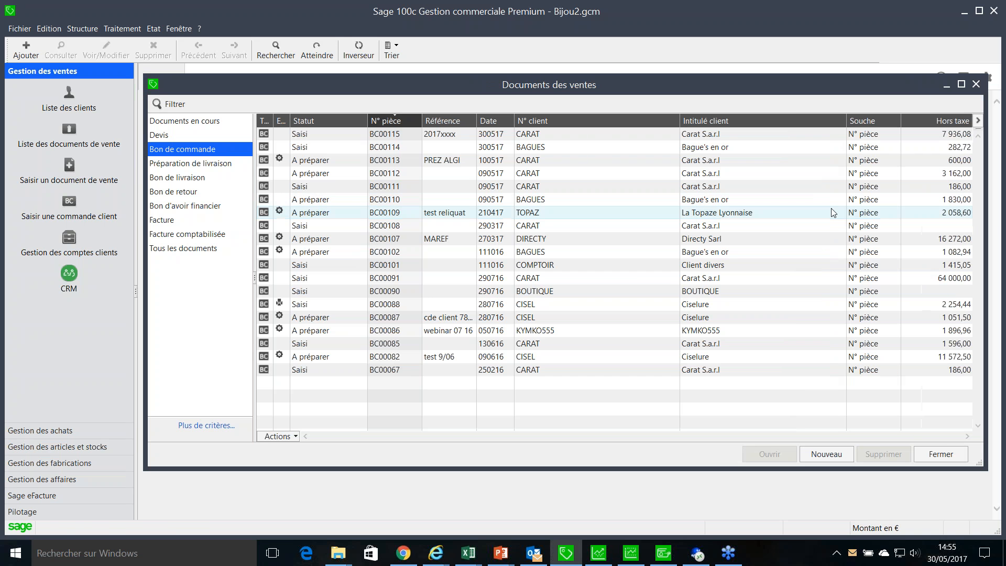
left_click(569, 137)
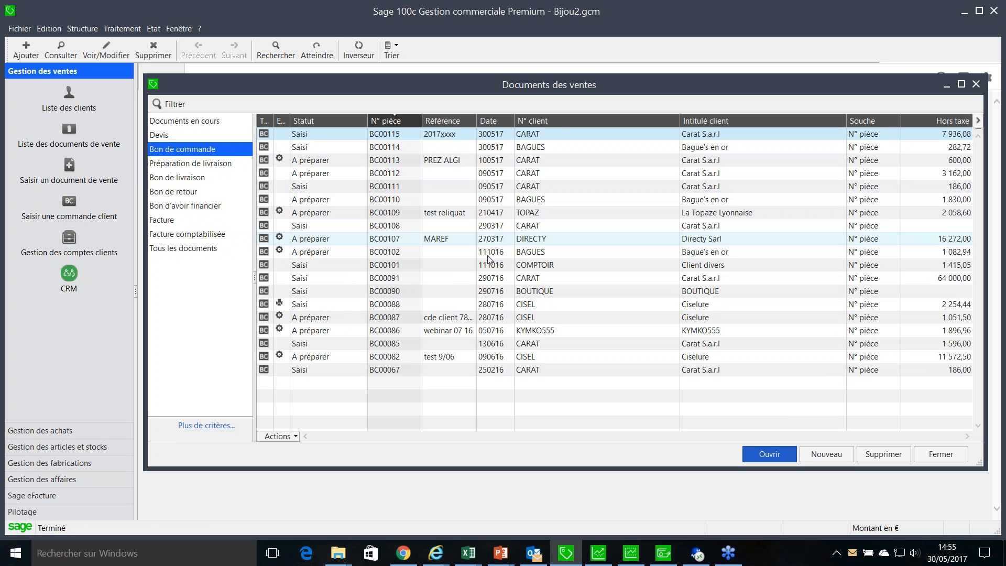
Step: Filter the order list with additional criteria to show only documents dated from 1 March 2017
left_click(212, 425)
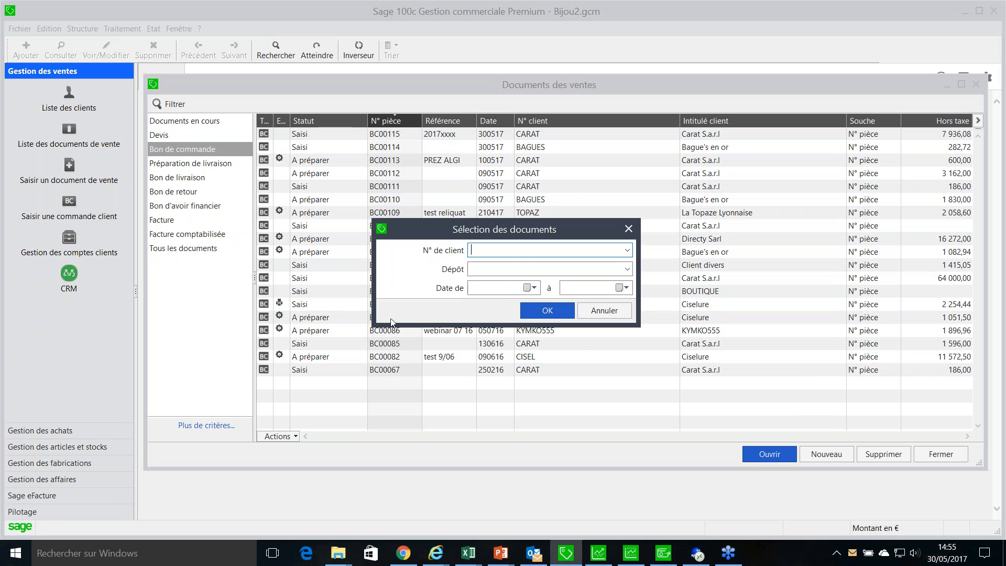
left_click(530, 288)
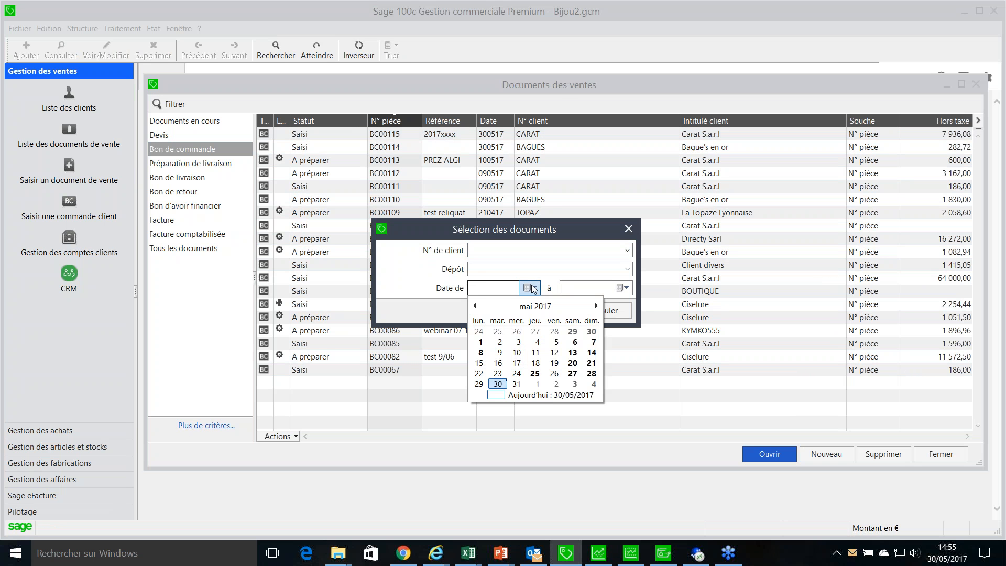
left_click(475, 306)
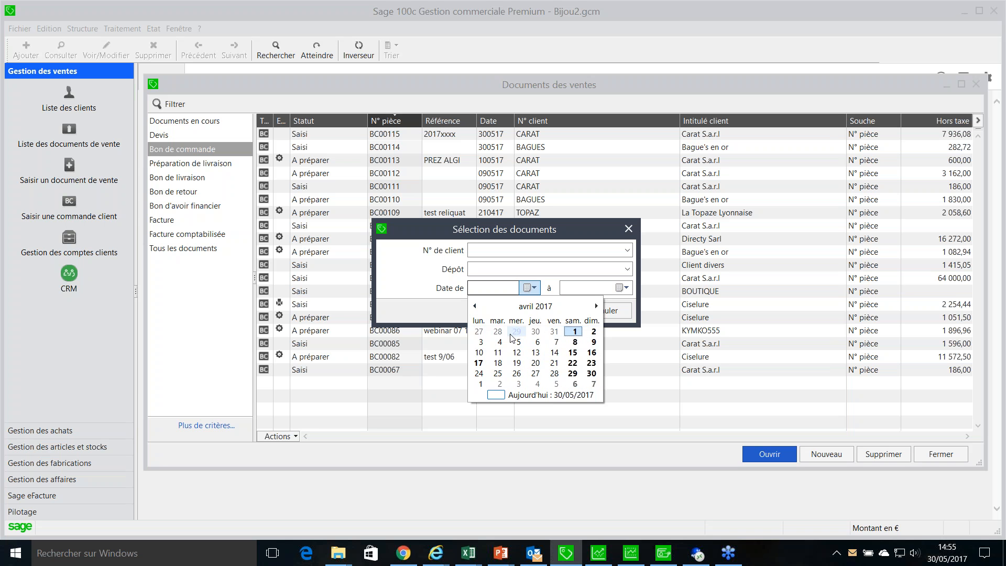
left_click(475, 305)
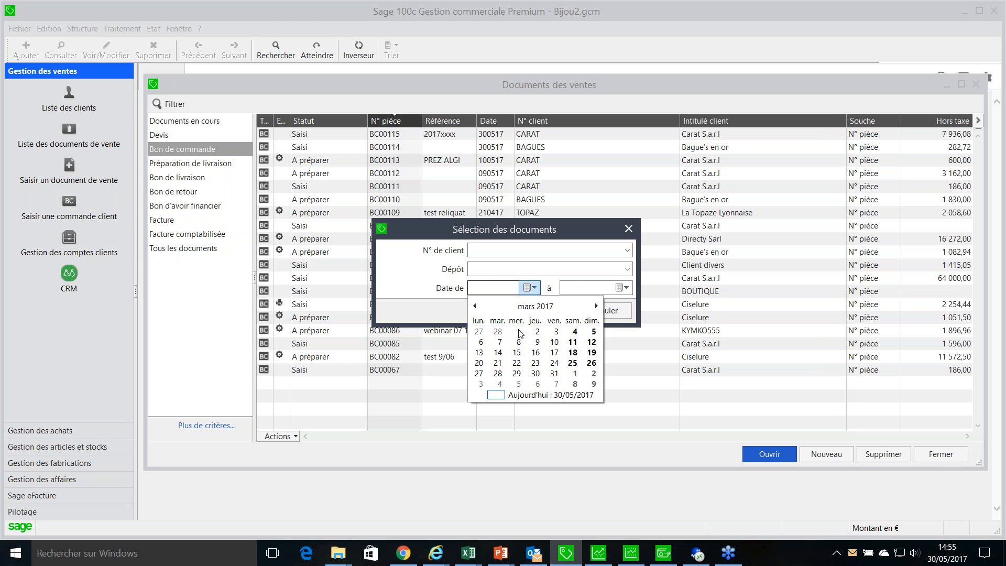
left_click(517, 331)
left_click(550, 313)
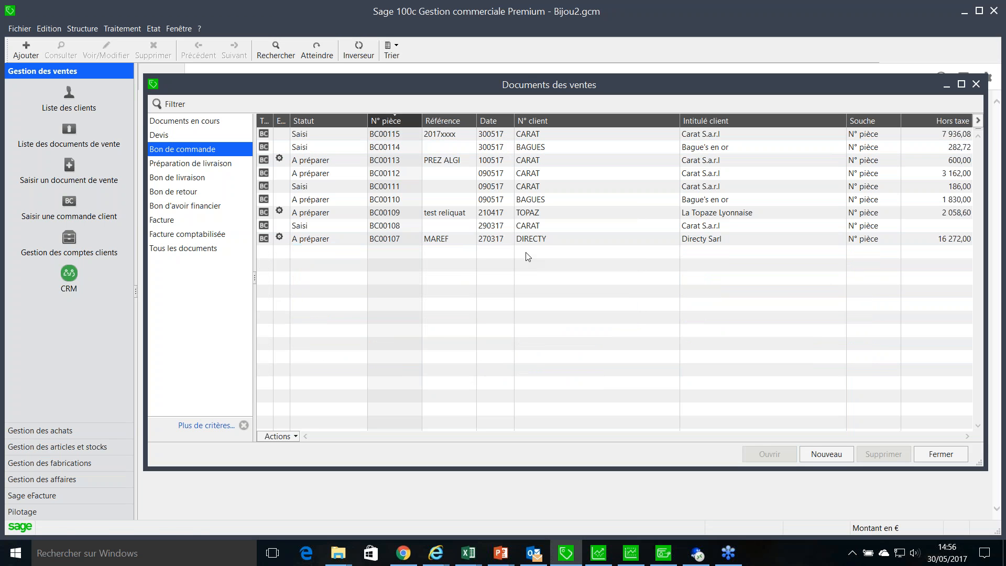
Step: Copy all the filtered orders and paste them into the blank Excel workbook Classeur2 starting at cell A1
left_click(489, 136)
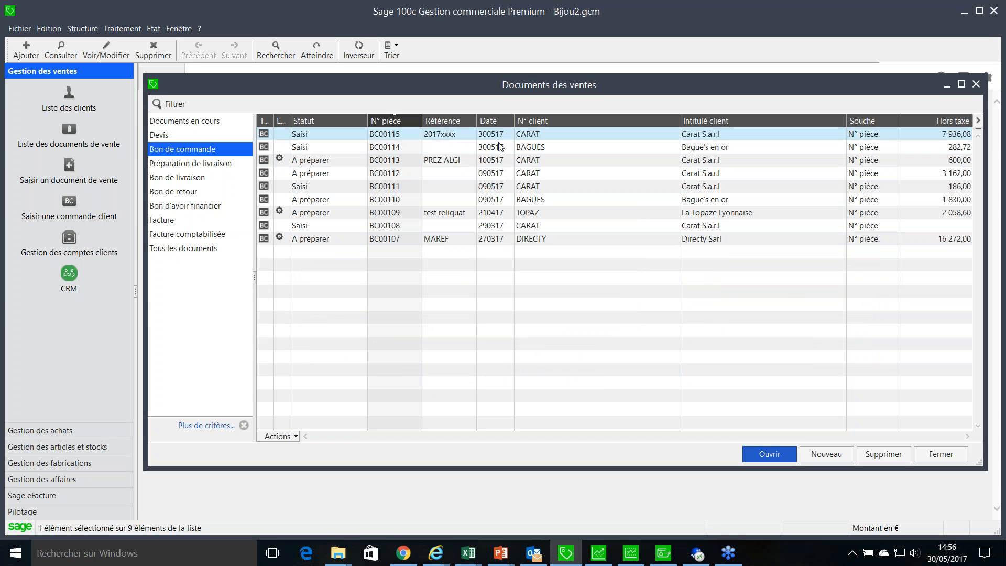
left_click(494, 240, "shift")
right_click(496, 219)
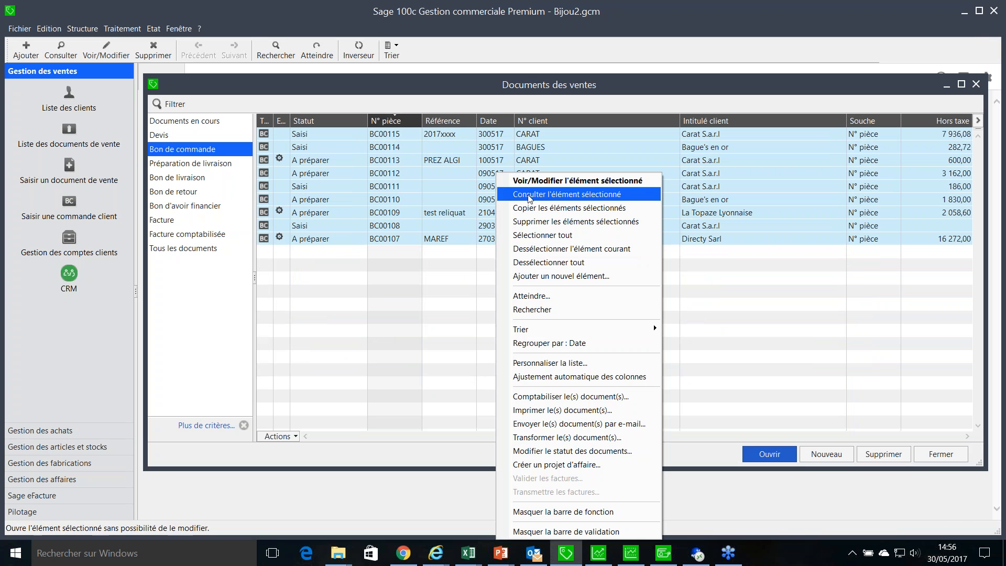
left_click(571, 208)
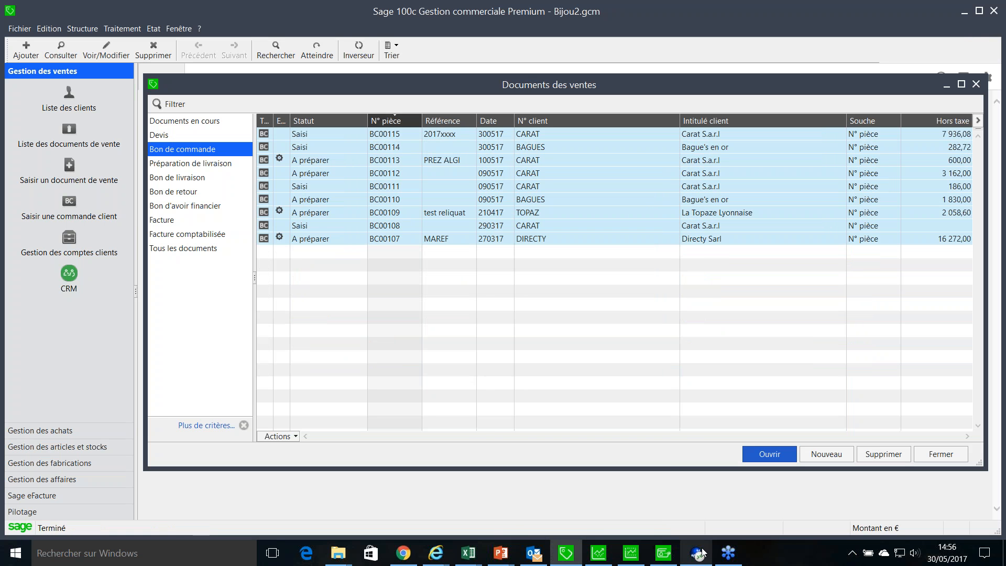
left_click(468, 553)
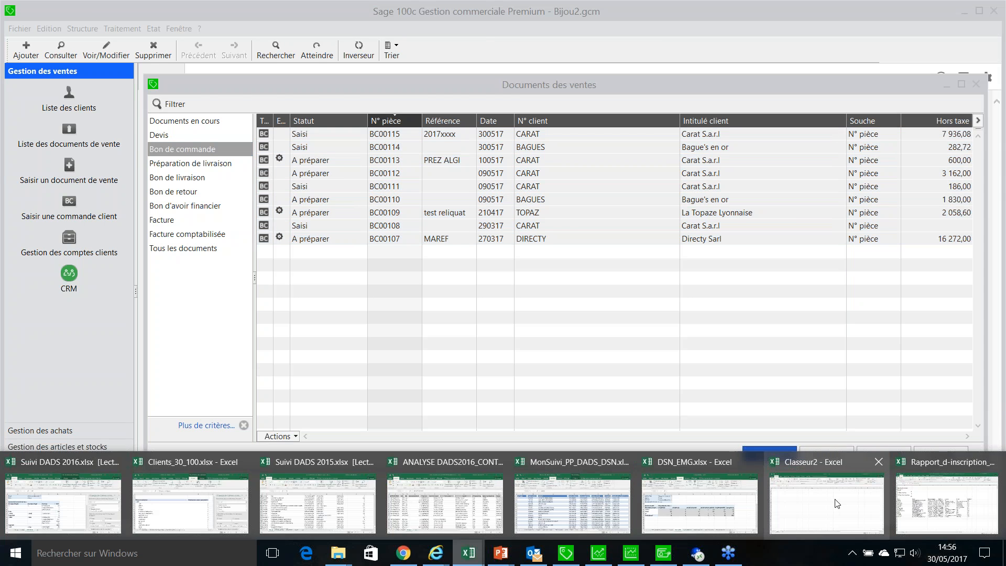
left_click(854, 496)
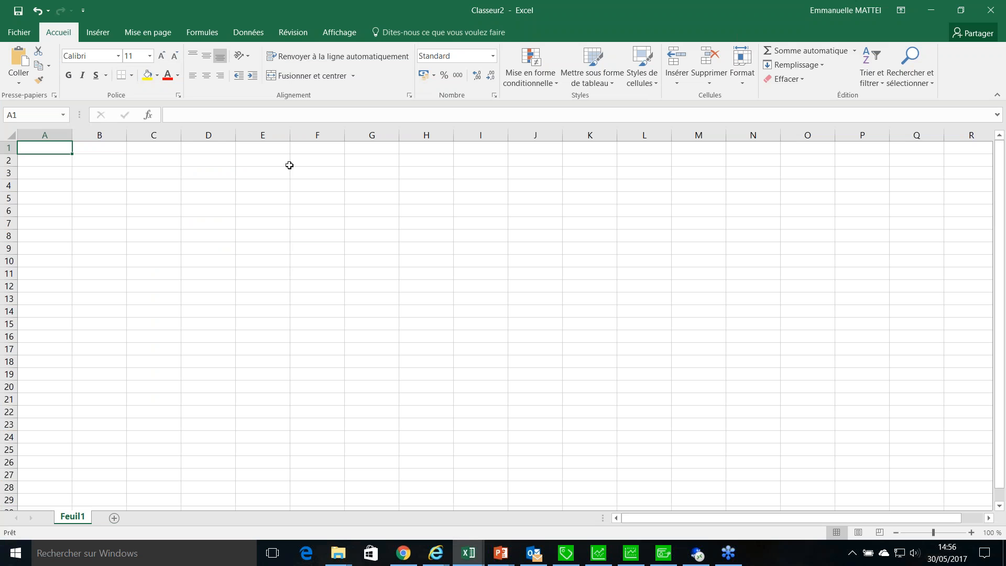
key("ctrl+v")
Step: Total the Hors taxe column in cell J11 with an automatic sum of J2:J10
left_click(439, 188)
left_click(543, 275)
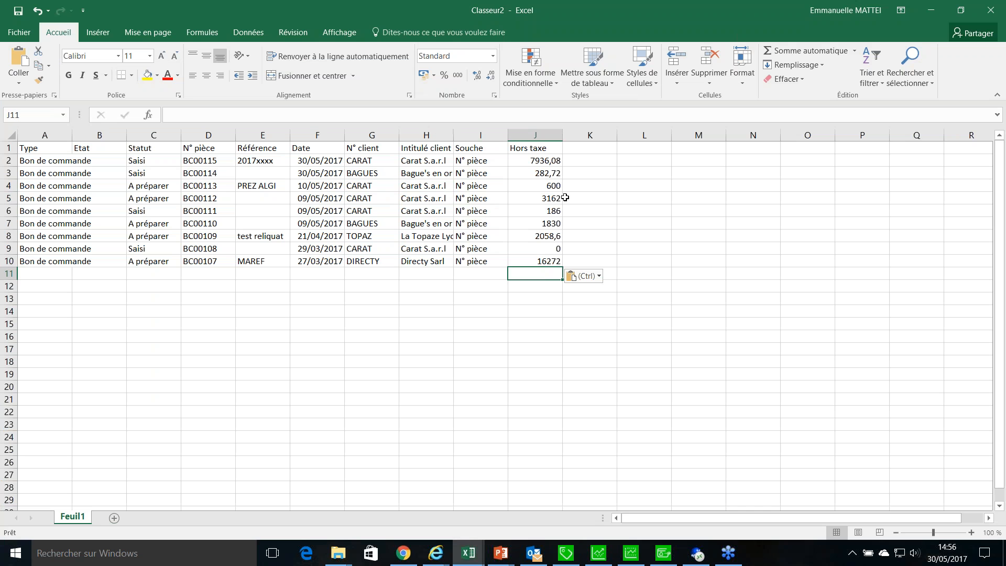
left_click(792, 53)
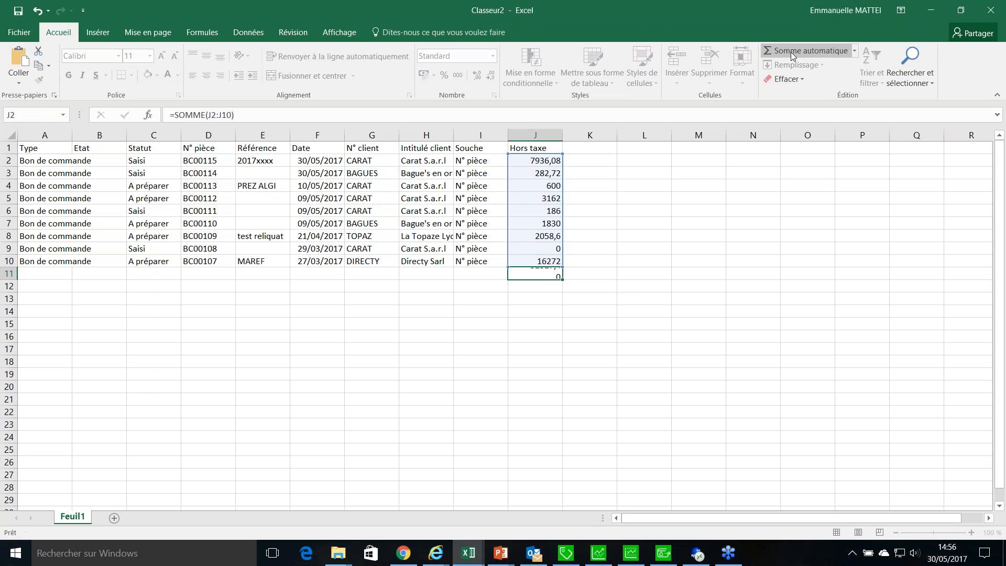
key("Return")
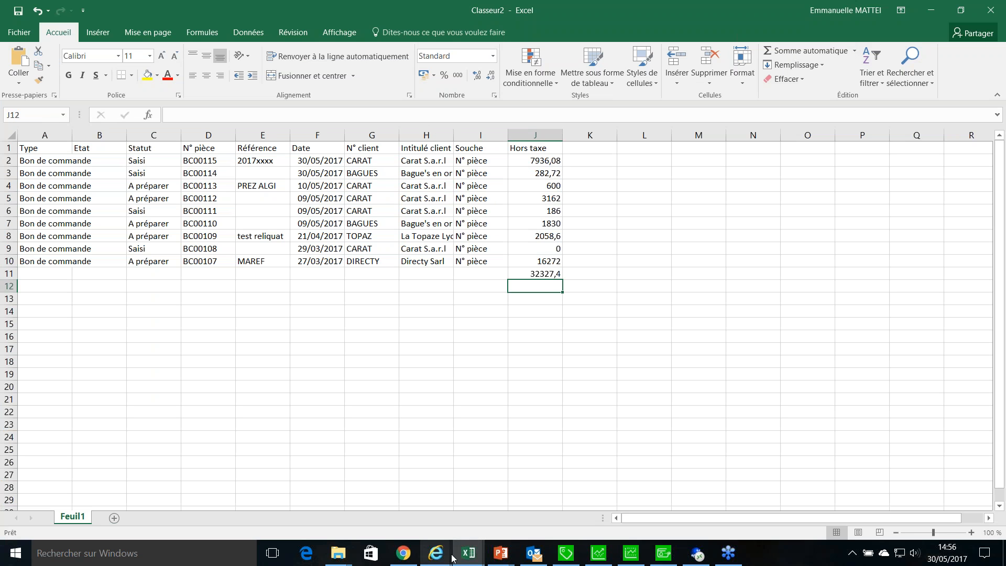
Step: Switch back to Sage 100c, remove the date filter from the list, and open the CARAT order with reference 2017xxxx
left_click(576, 557)
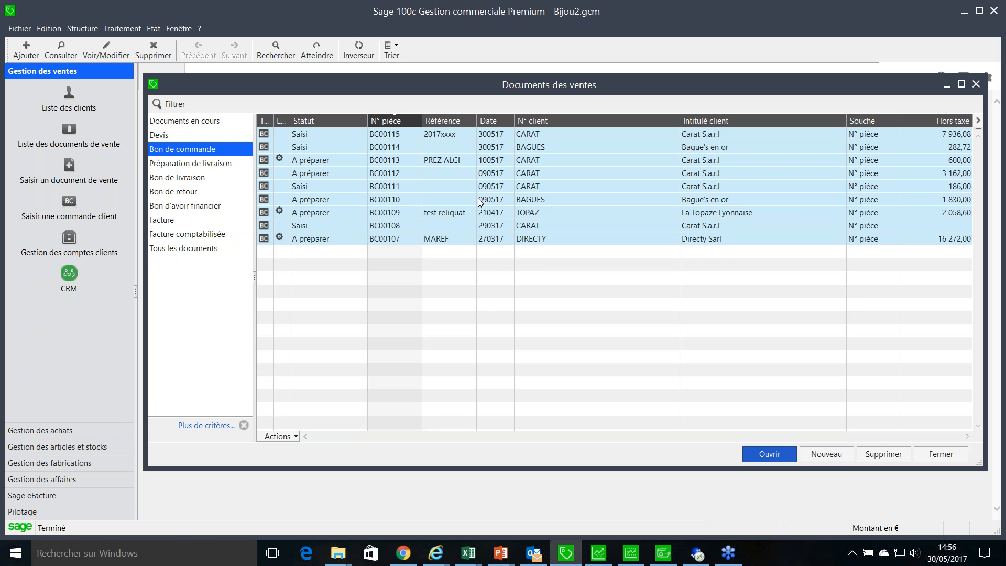
left_click(244, 425)
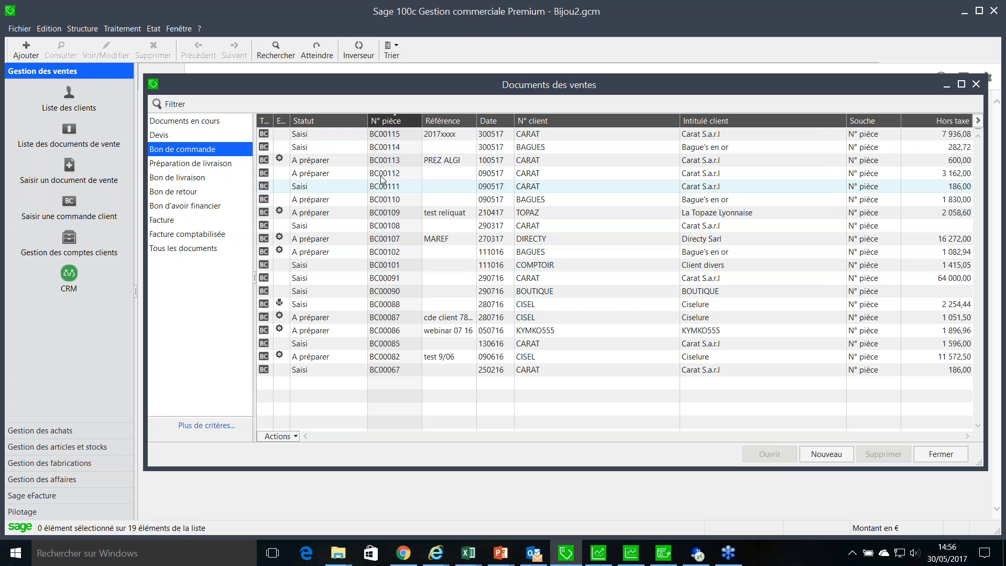
left_click(397, 141)
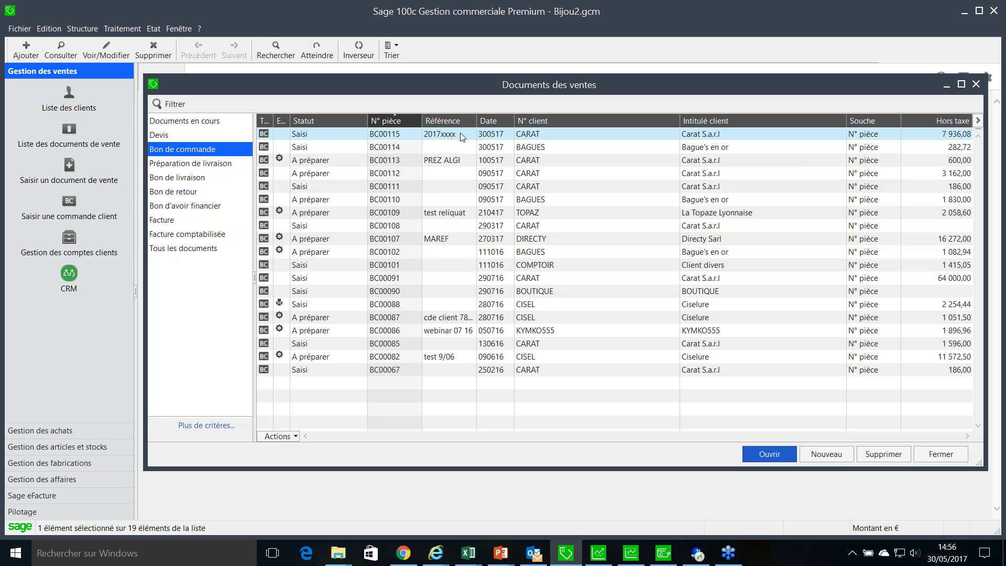
double_click(463, 138)
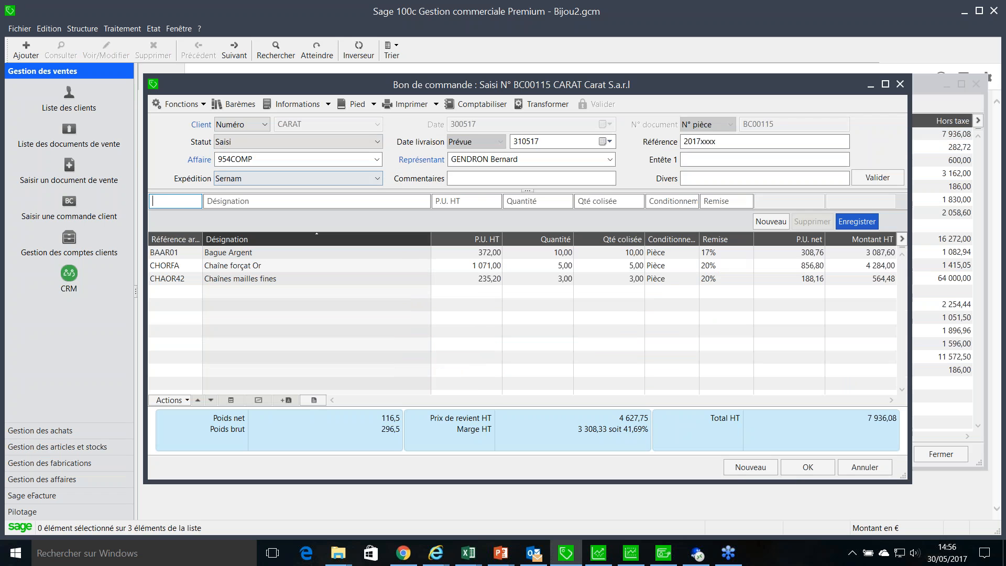
Step: Set the order's status to A préparer and transform it into a Bon de livraison with Ouvrir le document enabled
left_click(256, 143)
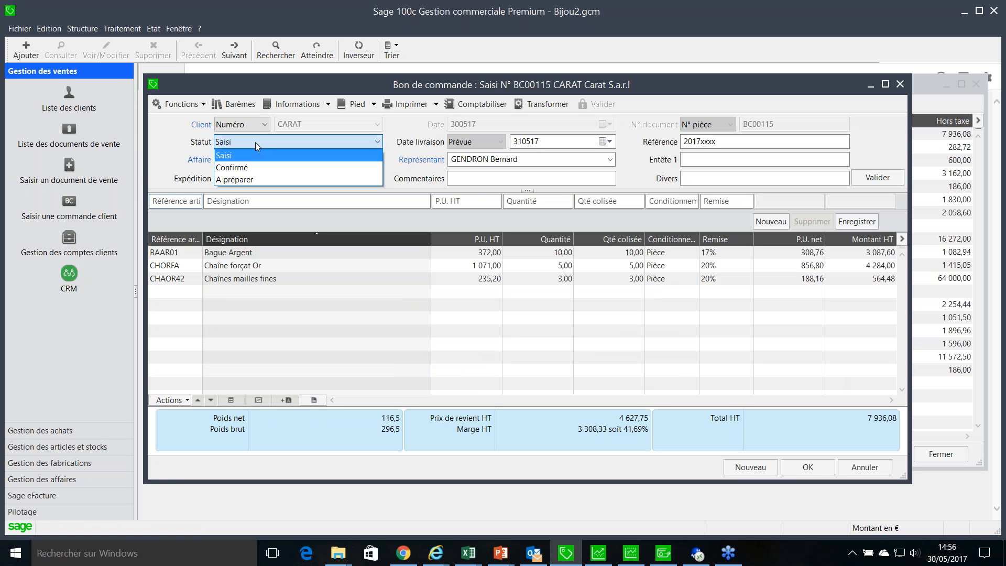
left_click(259, 179)
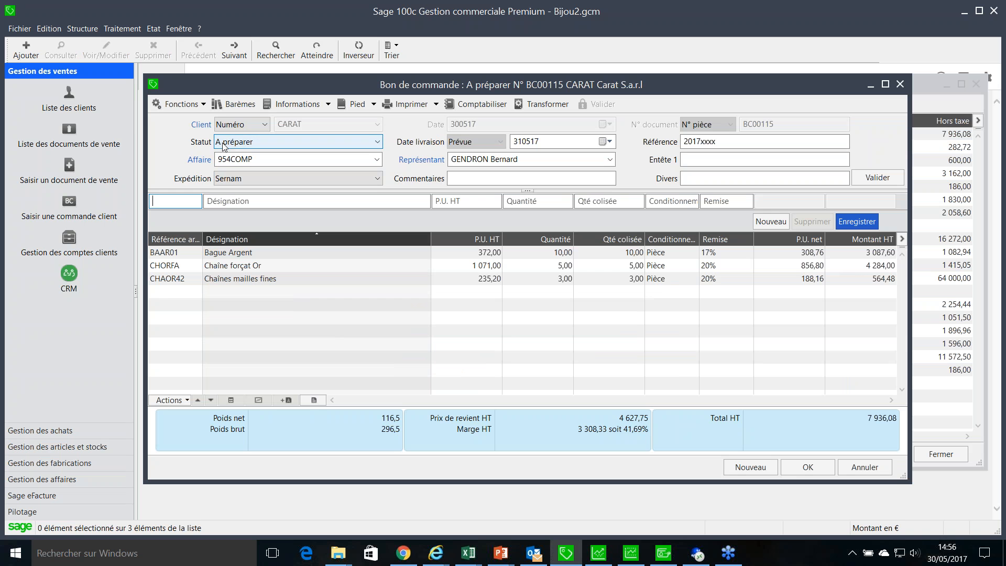
left_click(556, 107)
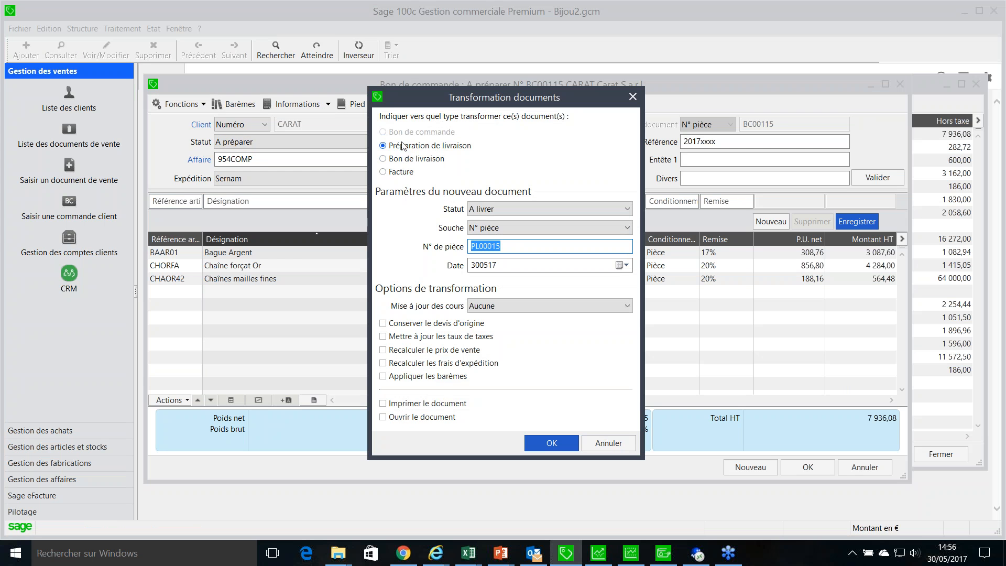
left_click(397, 164)
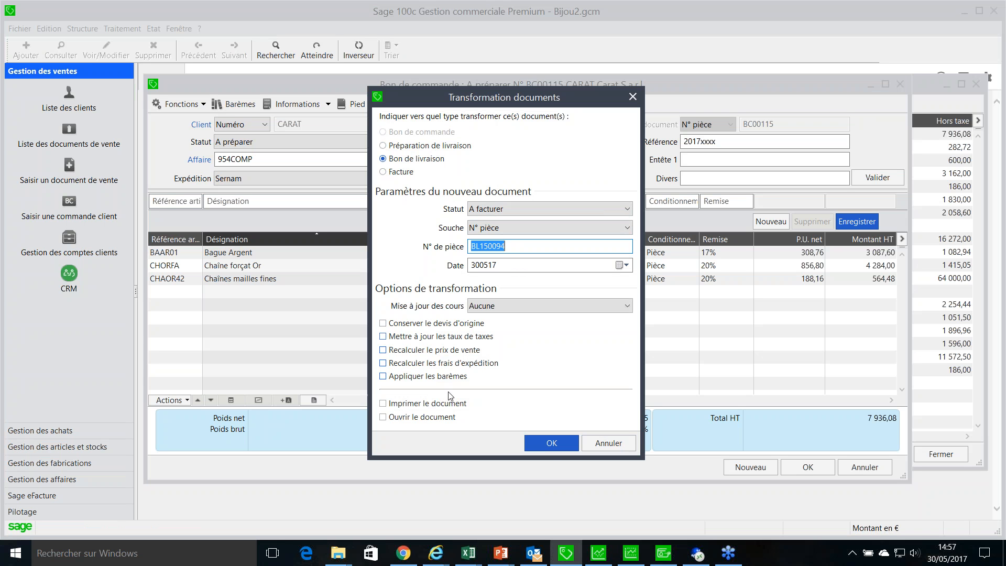
left_click(443, 418)
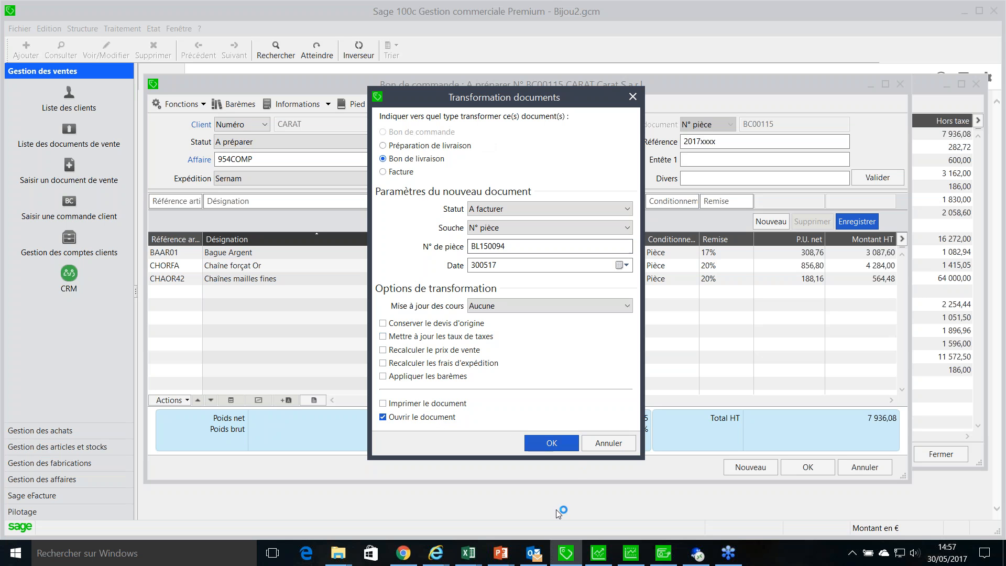
left_click(550, 443)
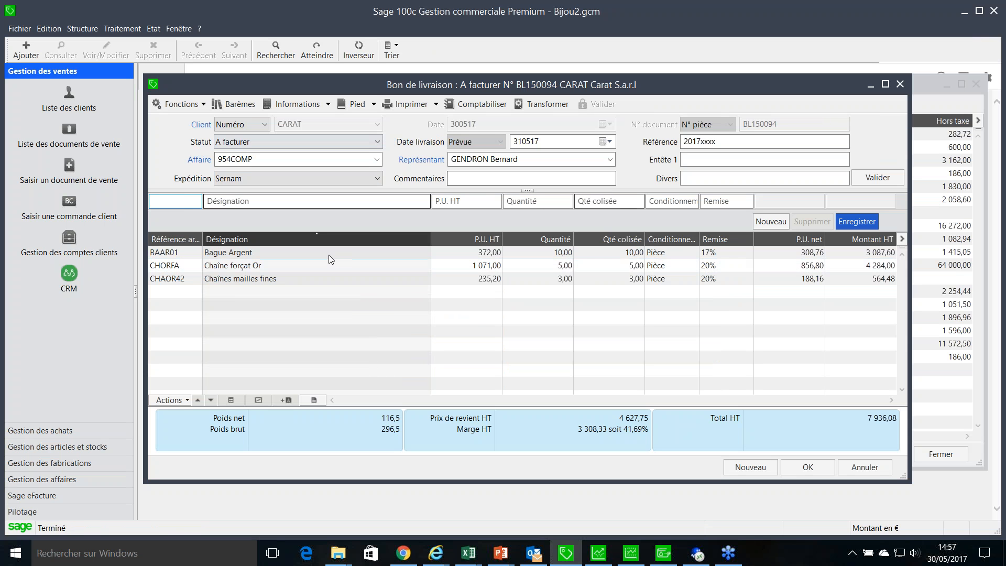
Step: Check the stock levels of the delivery note's lines and view the article record of CHORFA Chaîne forçat Or
left_click(561, 254)
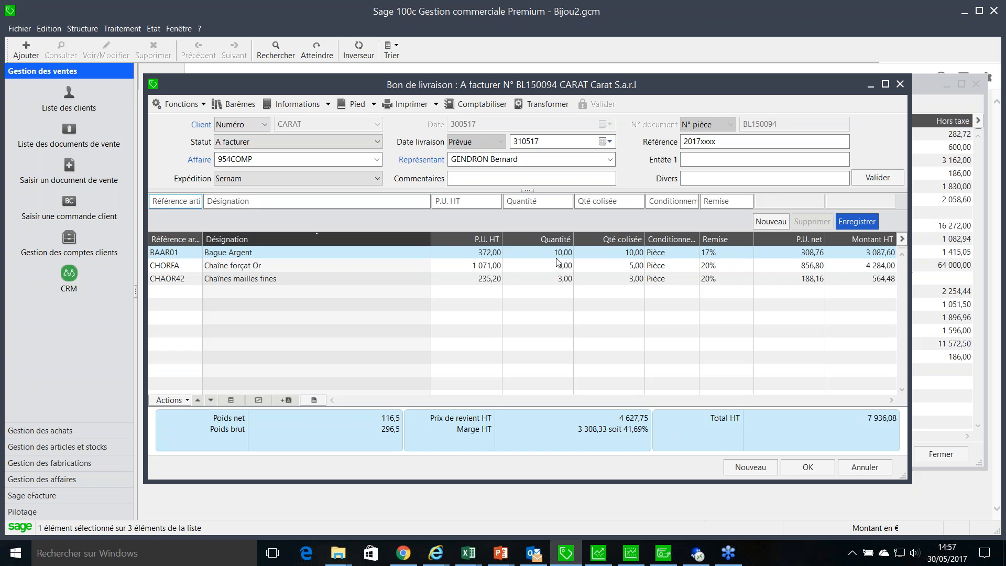
key("Down")
key("Down")
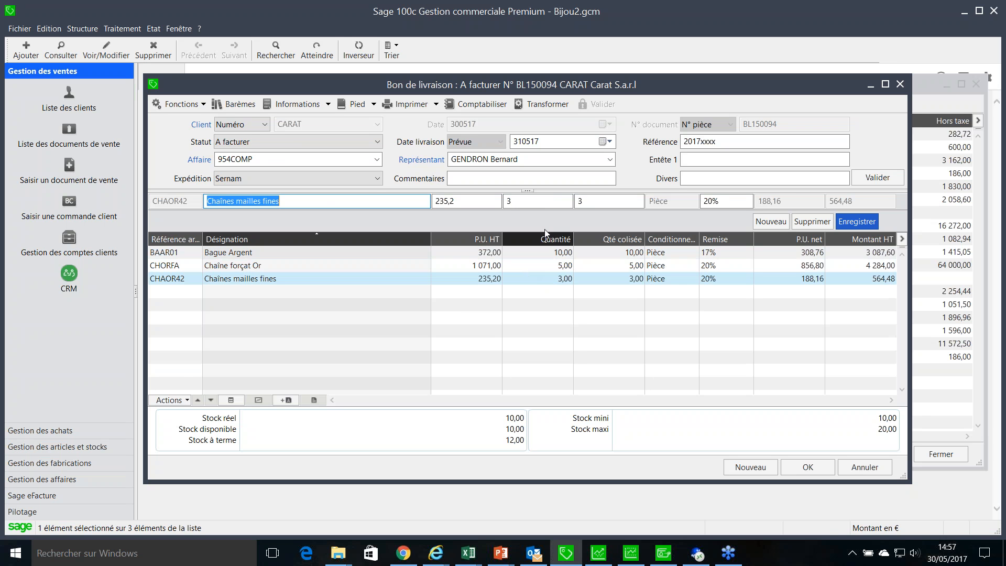
double_click(523, 265)
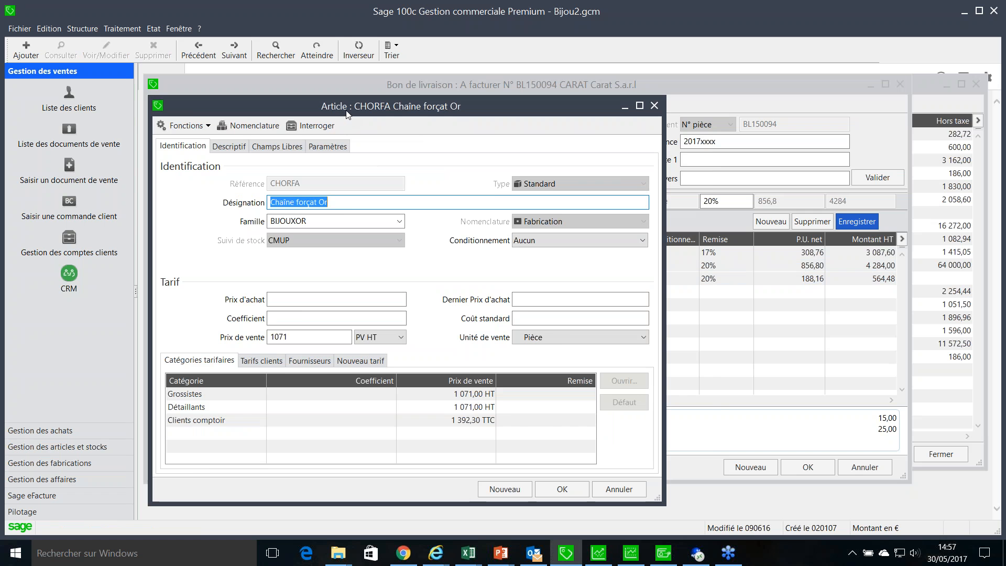
left_click_drag(346, 114, 393, 121)
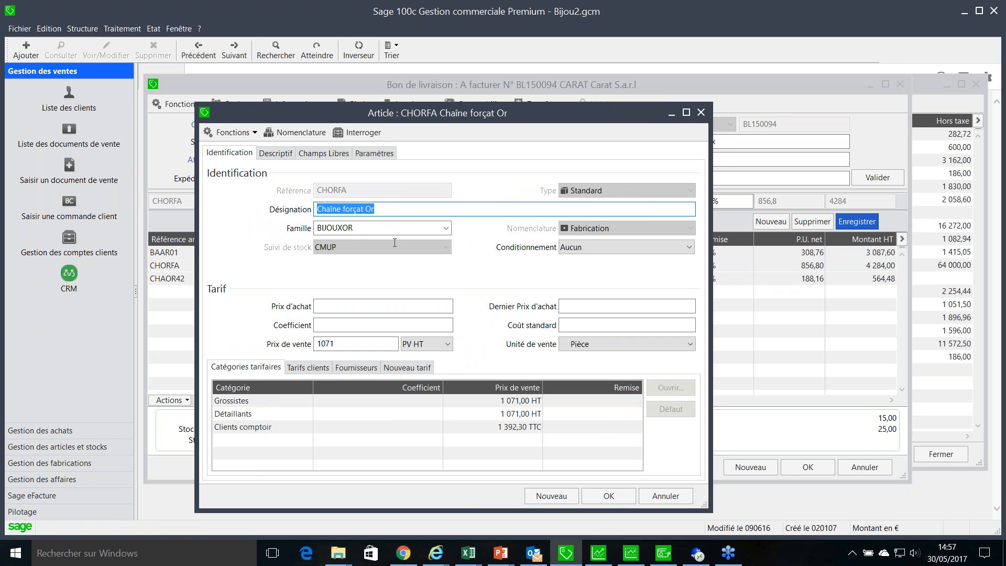
left_click(621, 497)
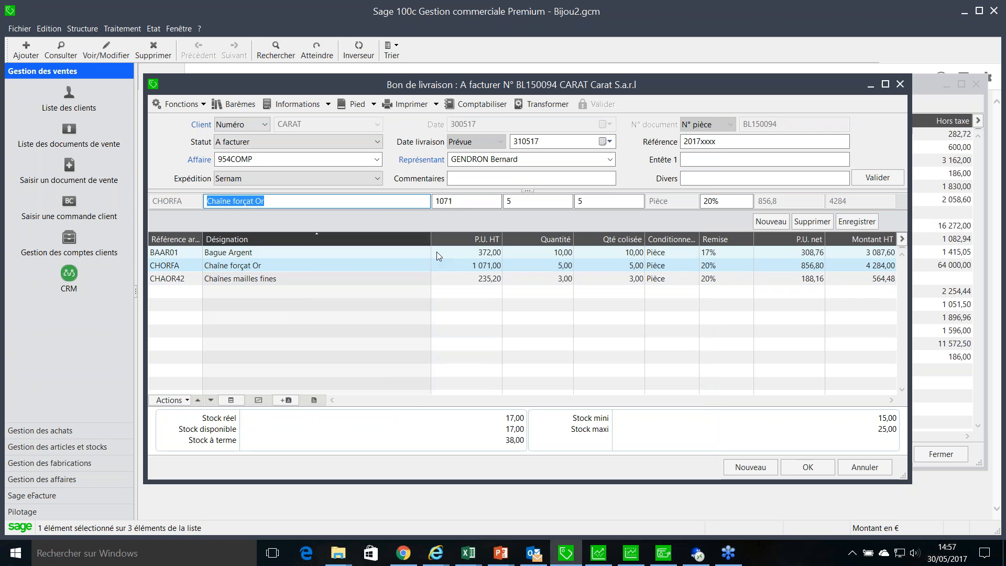
Step: Save and close the delivery note, and display the Bon de livraison category in the sales documents list
left_click(808, 467)
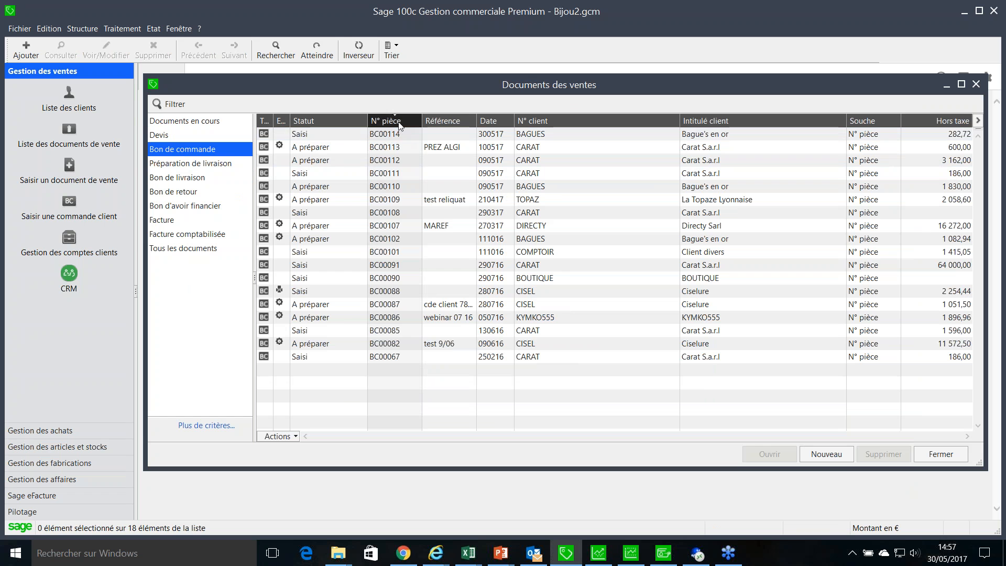
left_click(212, 178)
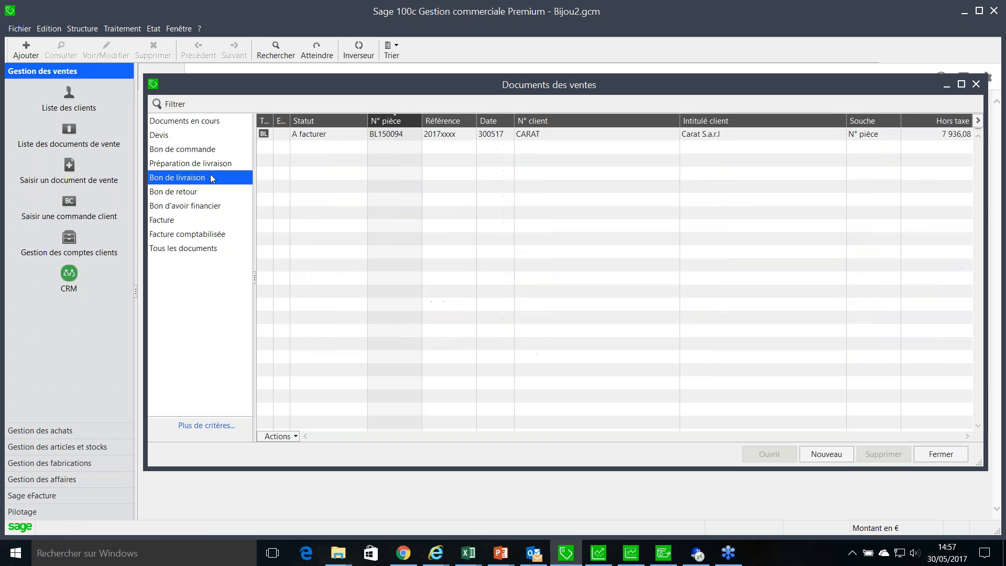
left_click(407, 137)
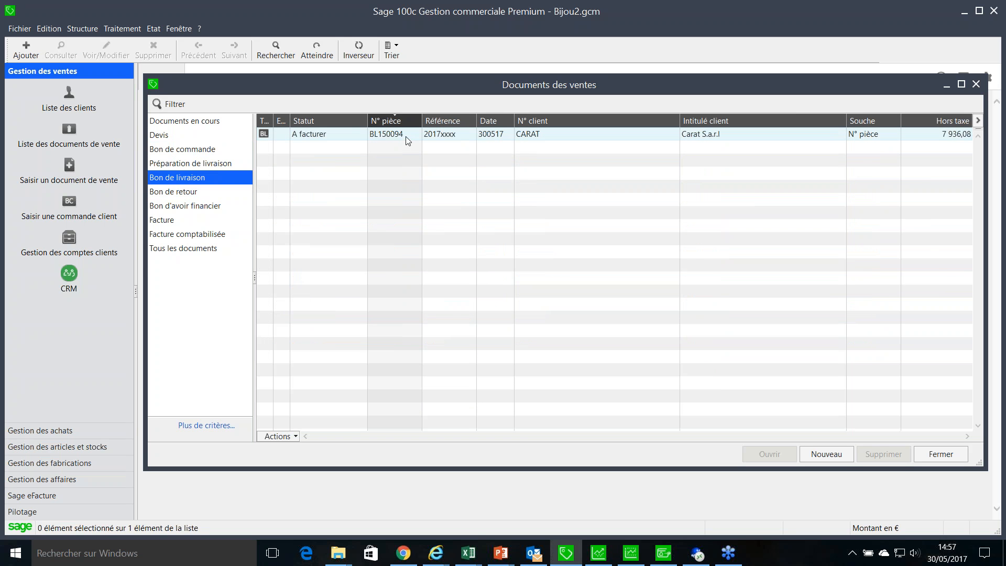
Step: Transform the CARAT Bon de livraison into a Facture with Ouvrir le document enabled, and close the opened invoice
right_click(512, 138)
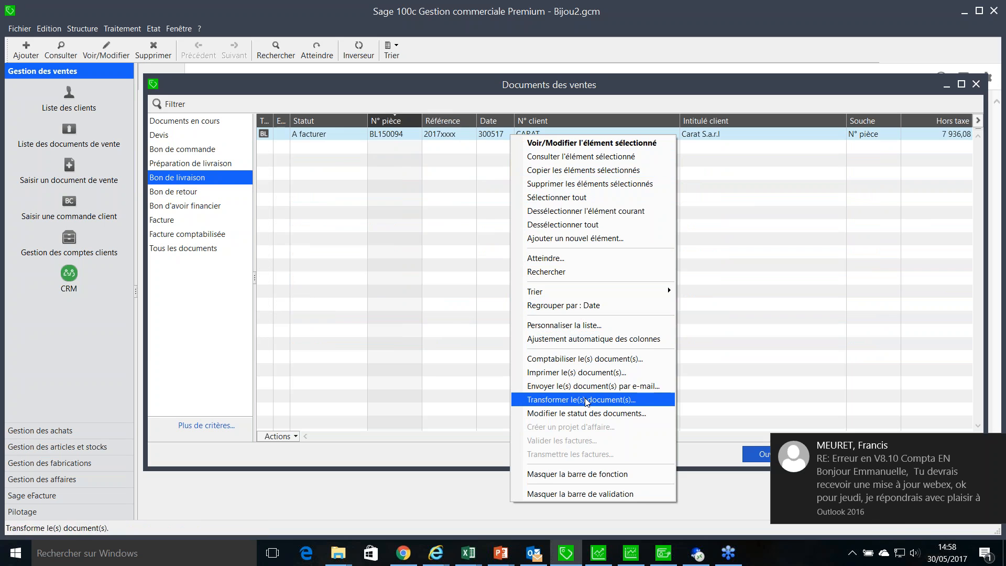
left_click(524, 399)
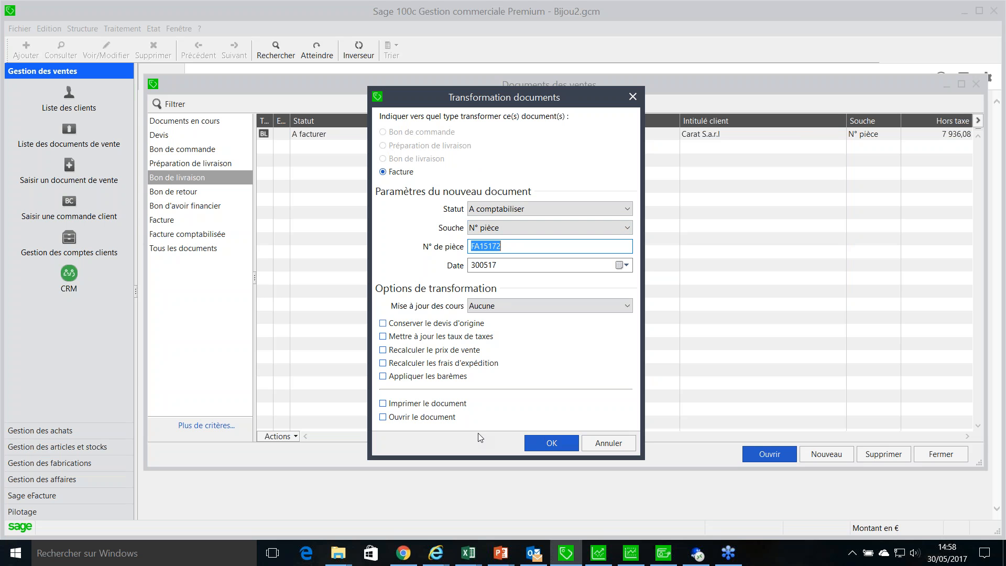
left_click(383, 417)
left_click(550, 443)
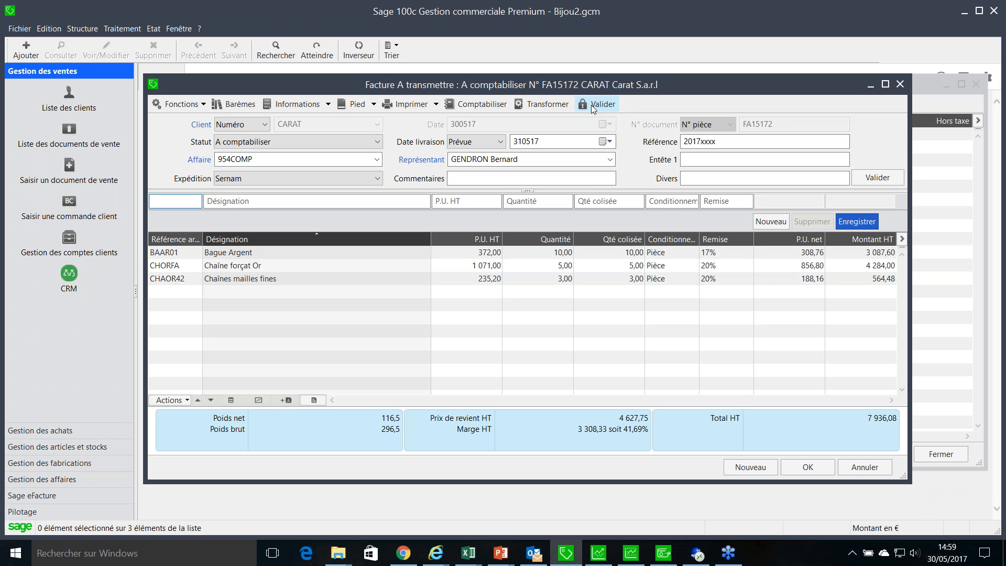
left_click(594, 107)
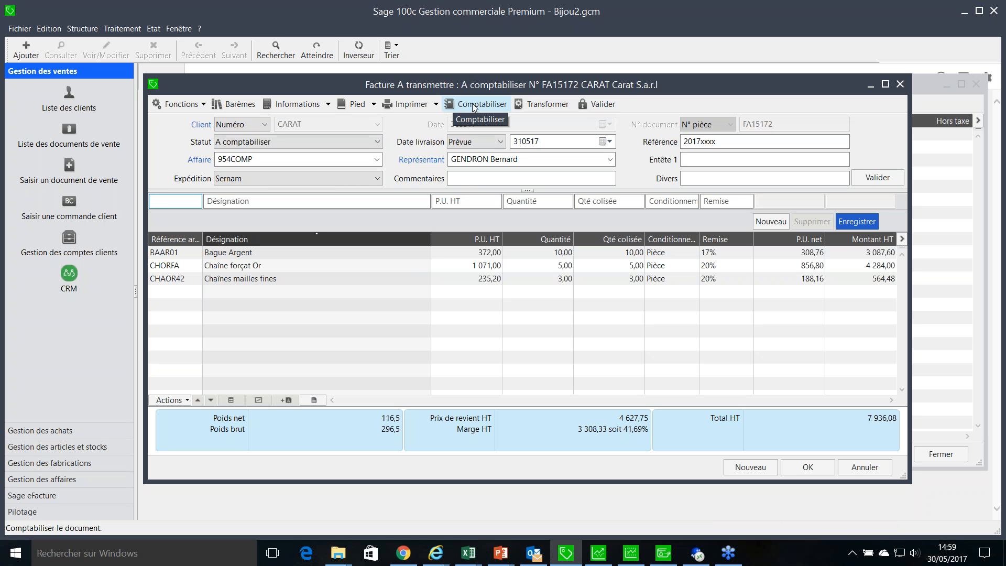
left_click(807, 467)
Step: Display the Facture category and post all of its invoices to accounting at once
left_click(183, 221)
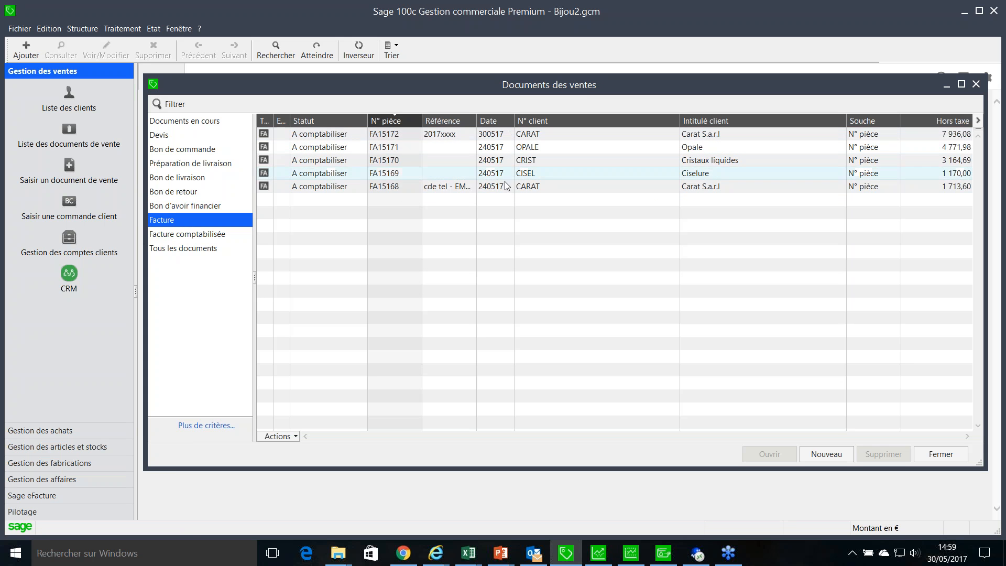
left_click(405, 136)
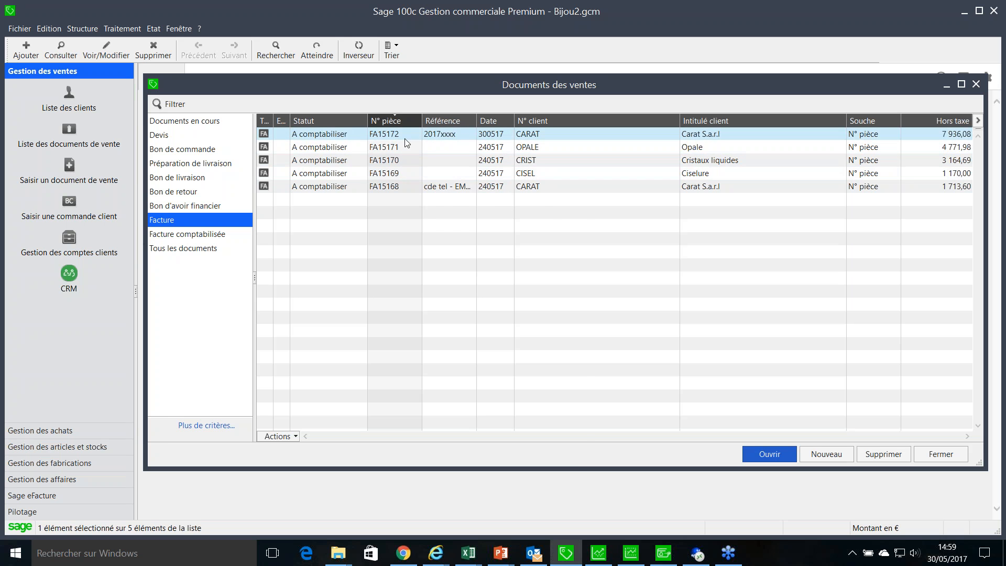
key("ctrl+a")
right_click(416, 188)
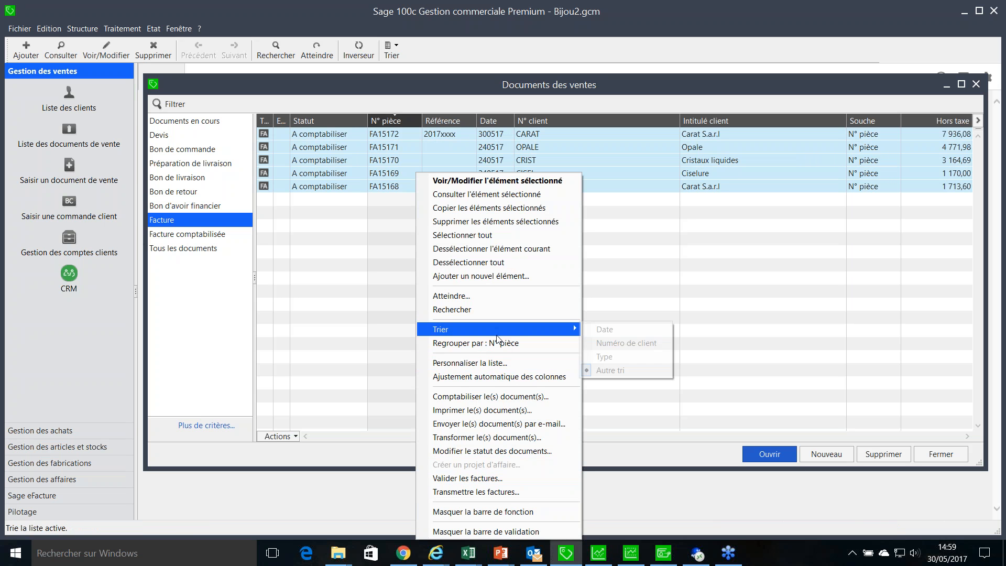
left_click(491, 397)
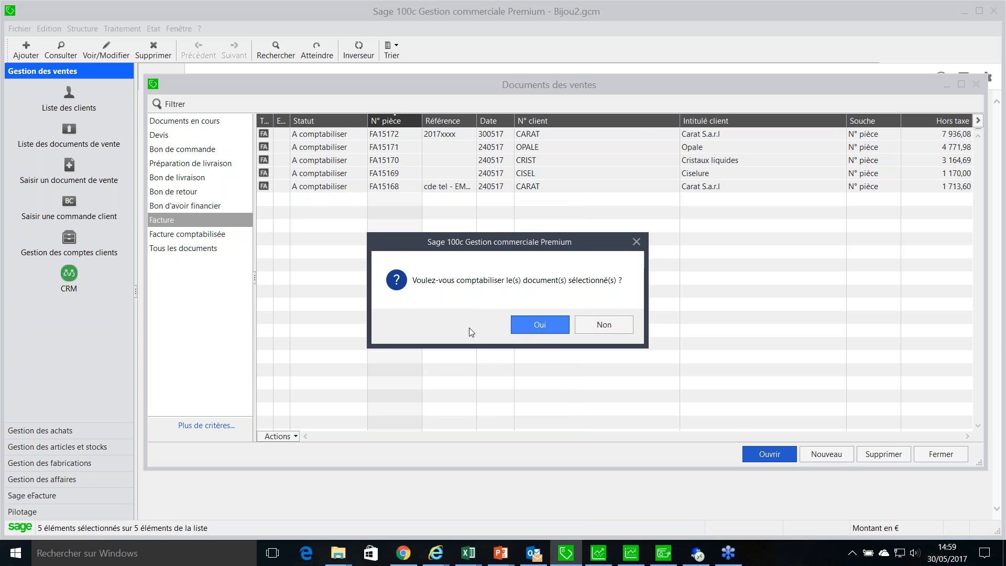
left_click(545, 325)
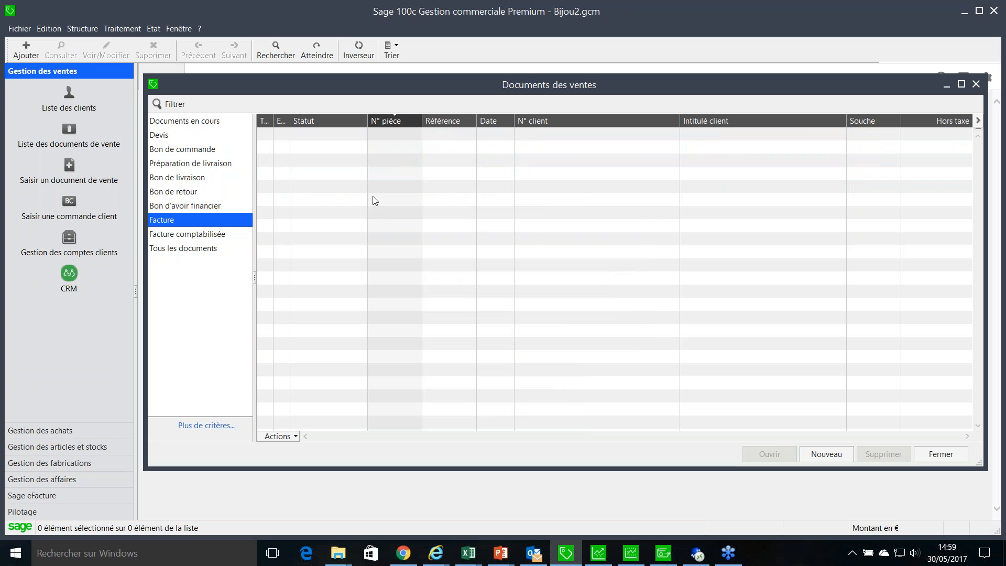
Step: Sort the Facture comptabilisée category by most recent date and open the CARAT invoice with reference 2017xxxx
left_click(189, 234)
left_click(506, 118)
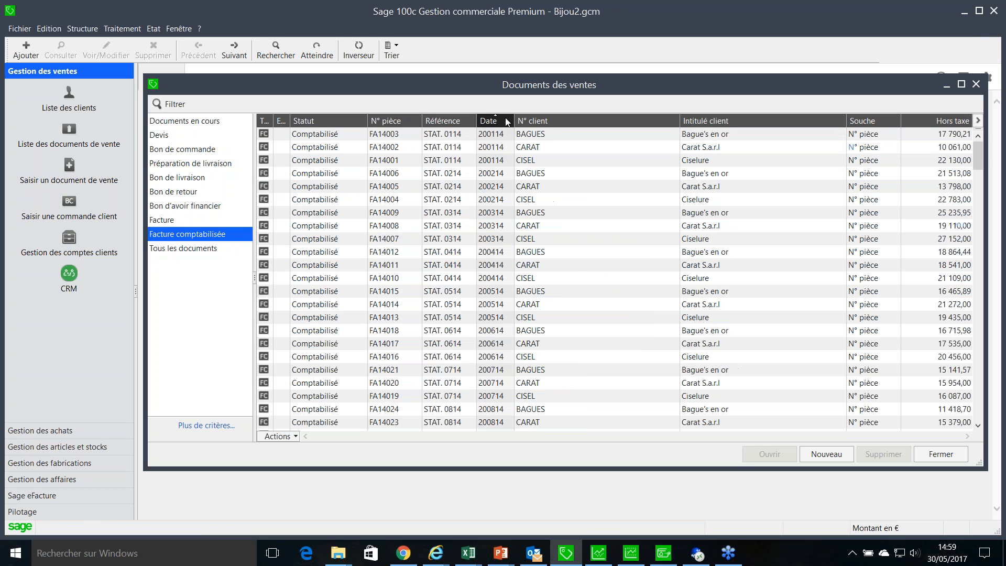
left_click(504, 120)
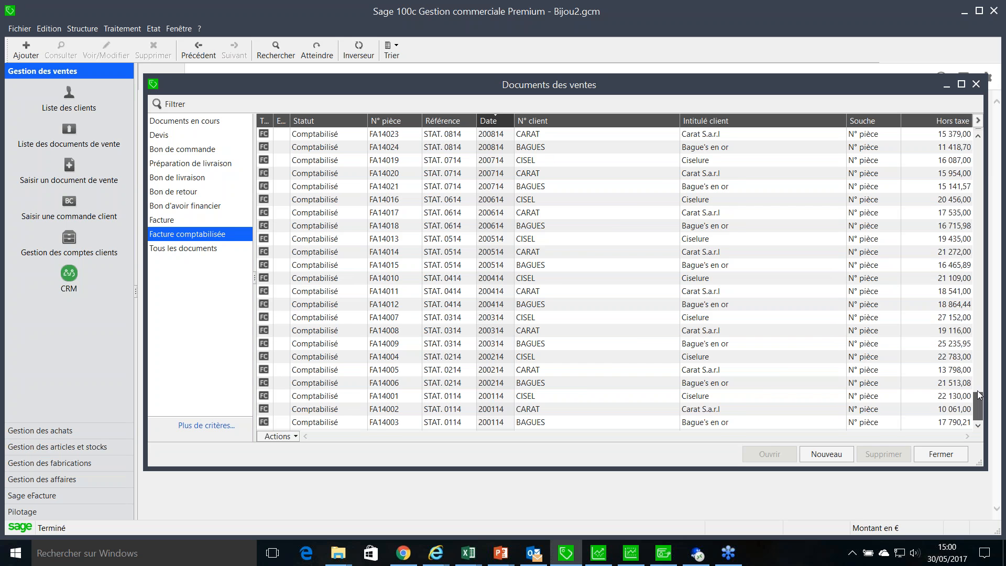
left_click_drag(981, 408, 975, 149)
left_click(487, 135)
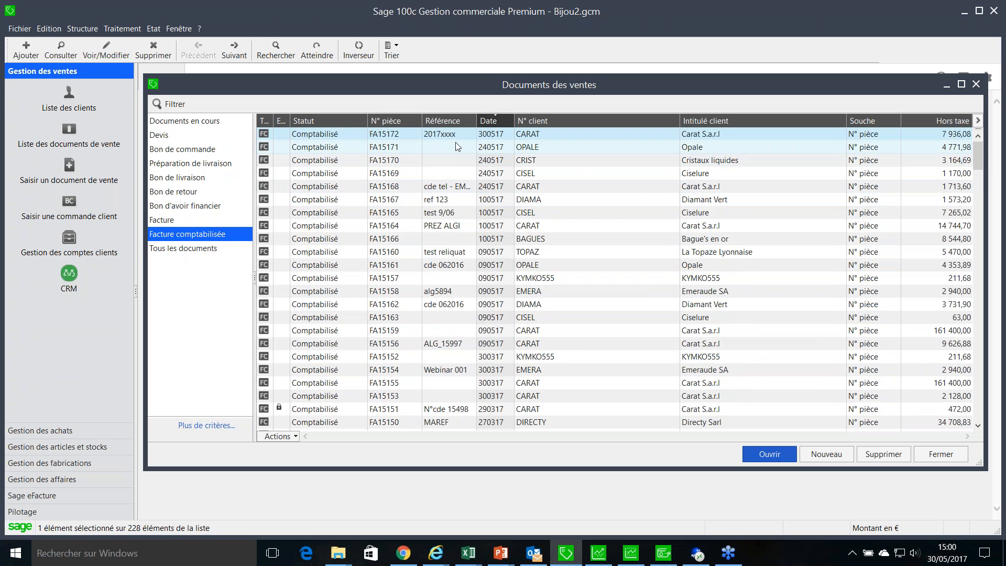
double_click(403, 135)
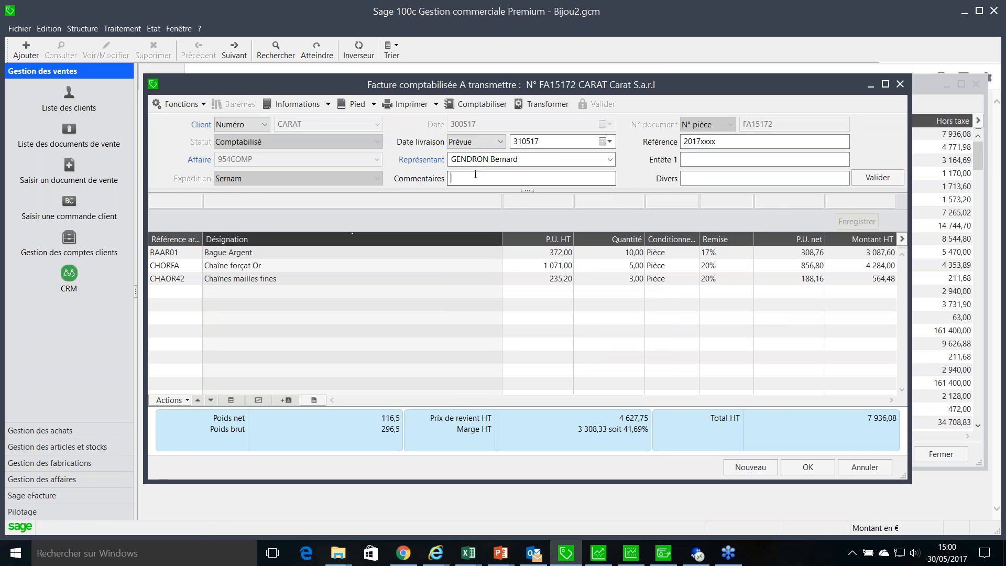
Step: Check the stock levels of the Bague Argent line and the document history of the CARAT invoice, and close it
left_click(466, 278)
left_click(398, 255)
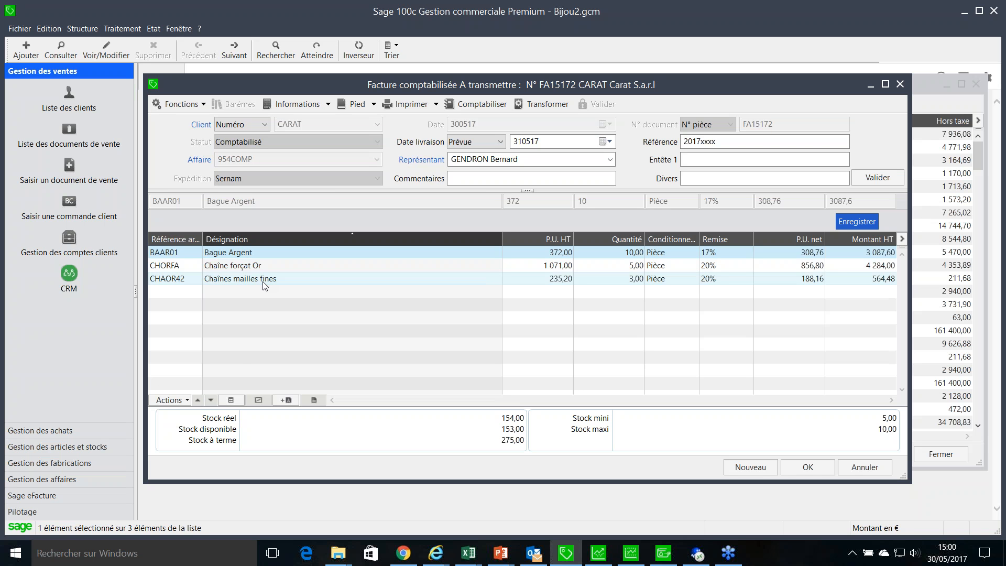
left_click(181, 104)
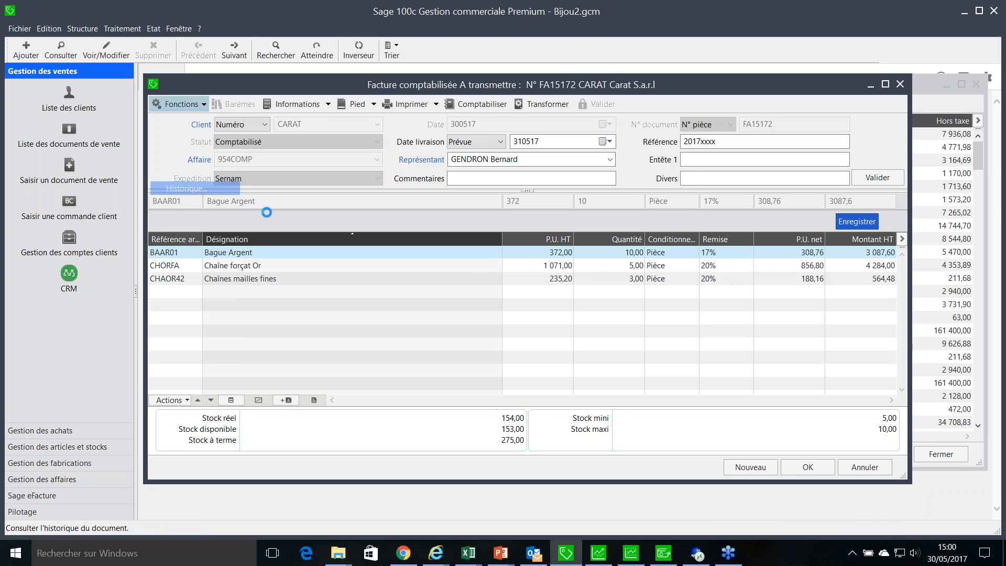
left_click(199, 188)
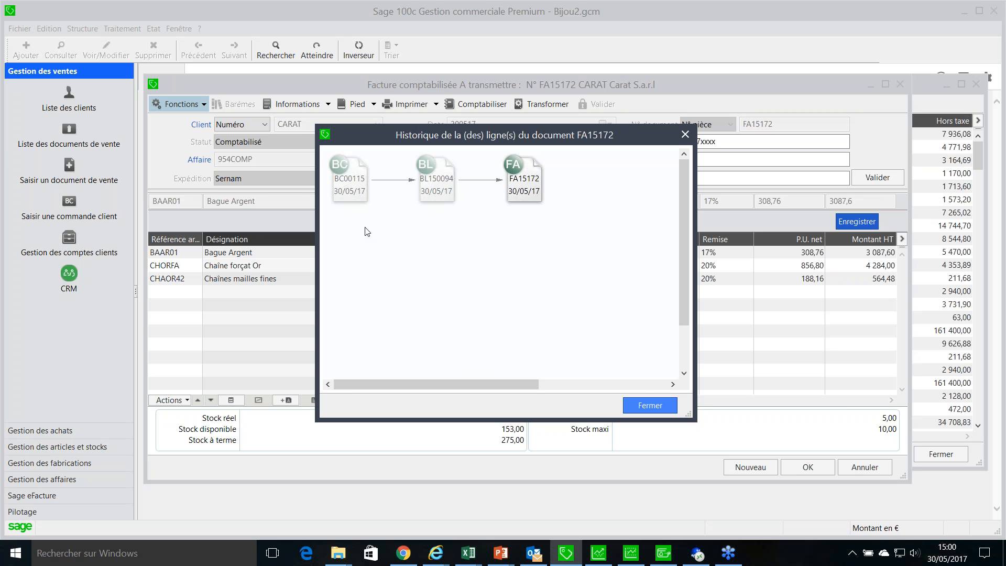
key("Escape")
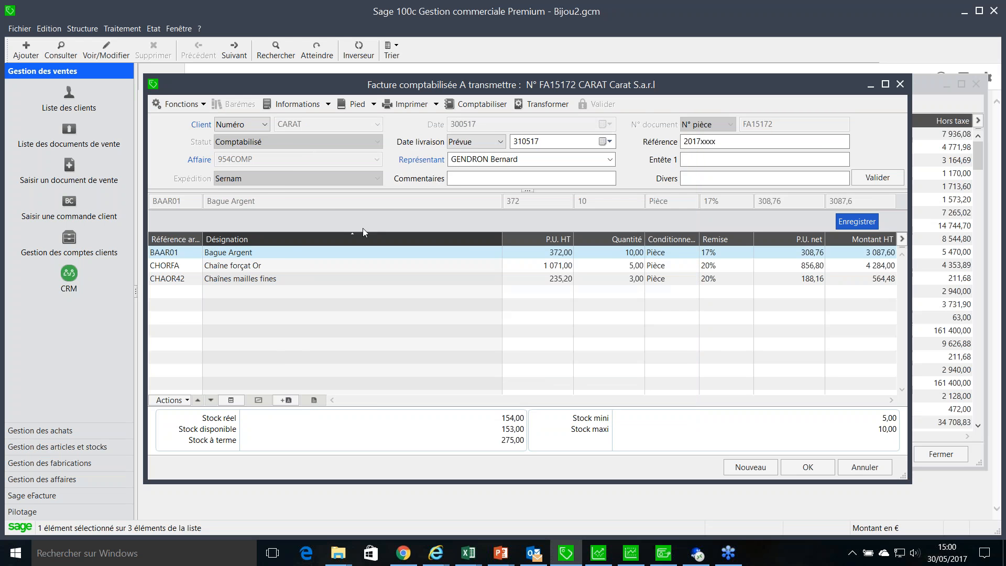
key("Escape")
Step: Open the OPALE posted invoice, examine its document history, and close it
double_click(344, 150)
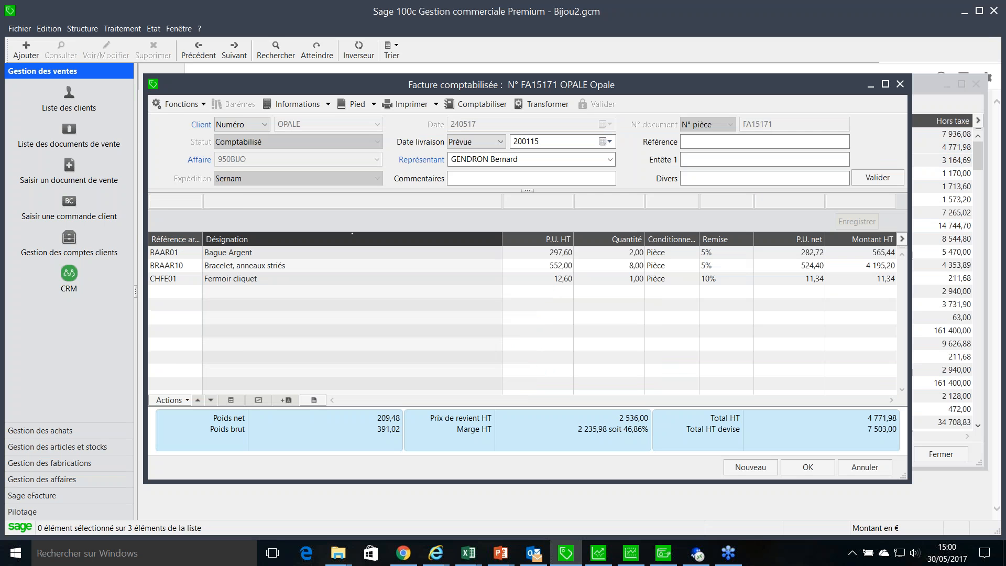
left_click(179, 103)
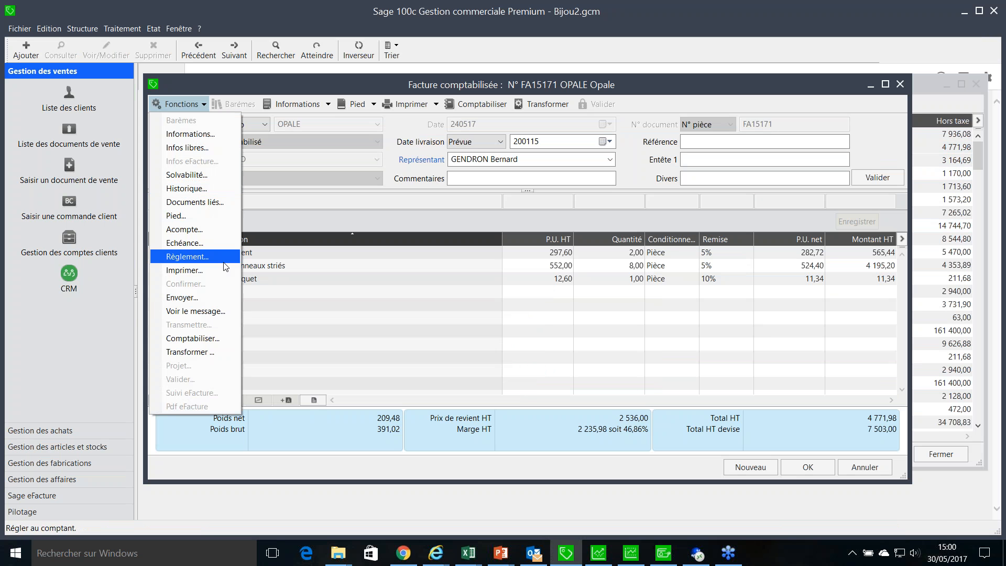
left_click(200, 190)
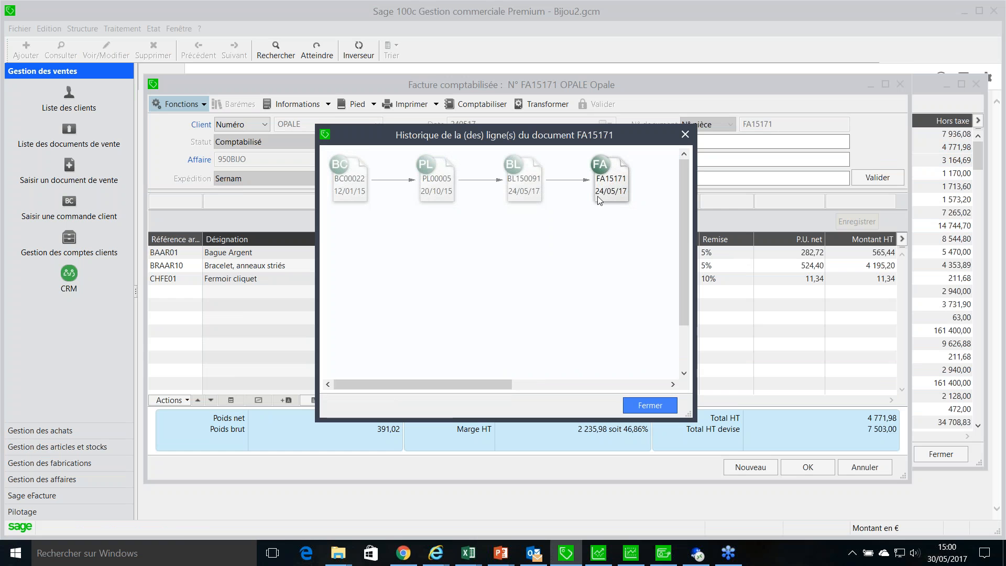
key("Escape")
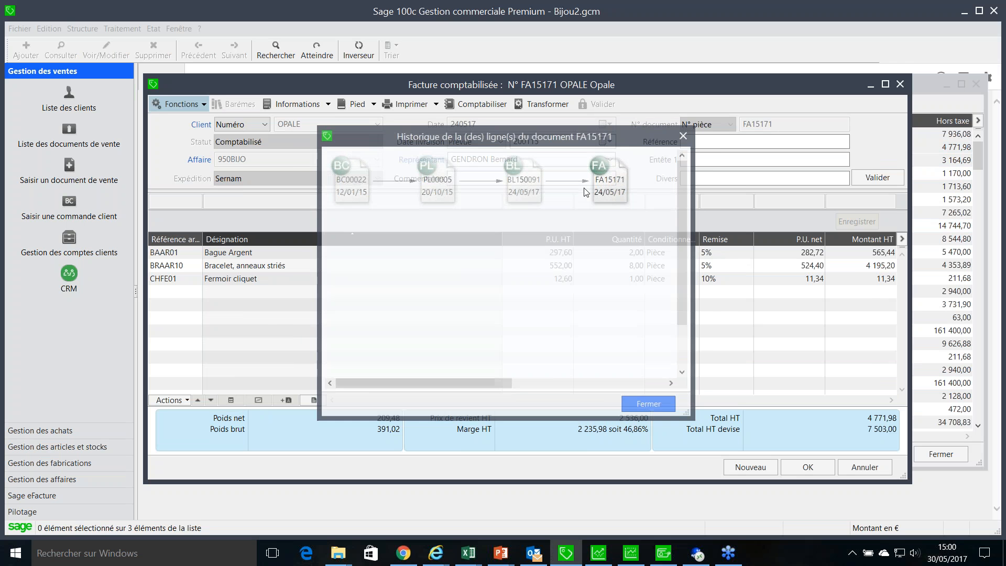
key("Escape")
Step: Examine the document history of the CRIST posted invoice, and close the invoice and the sales documents list
double_click(354, 162)
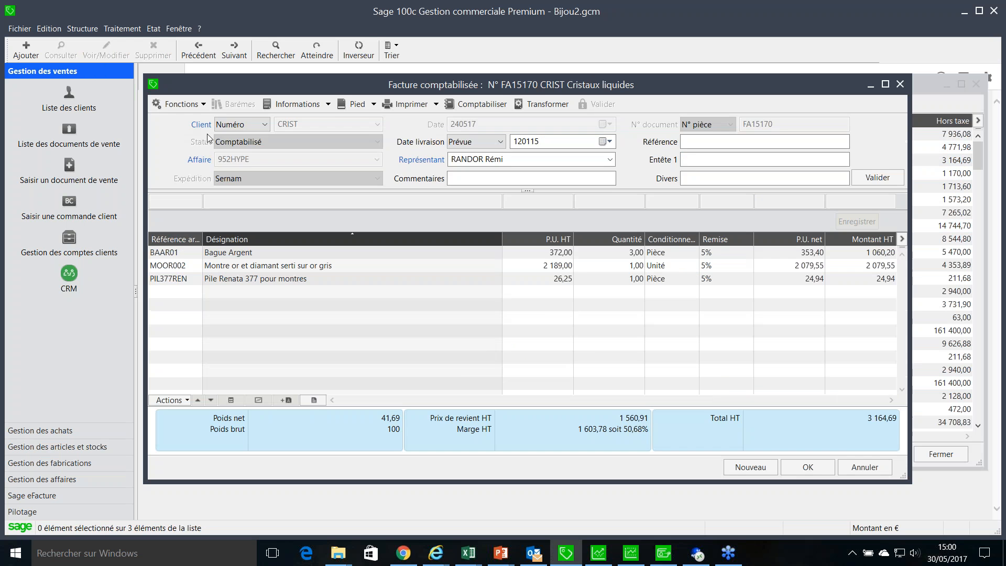
left_click(179, 104)
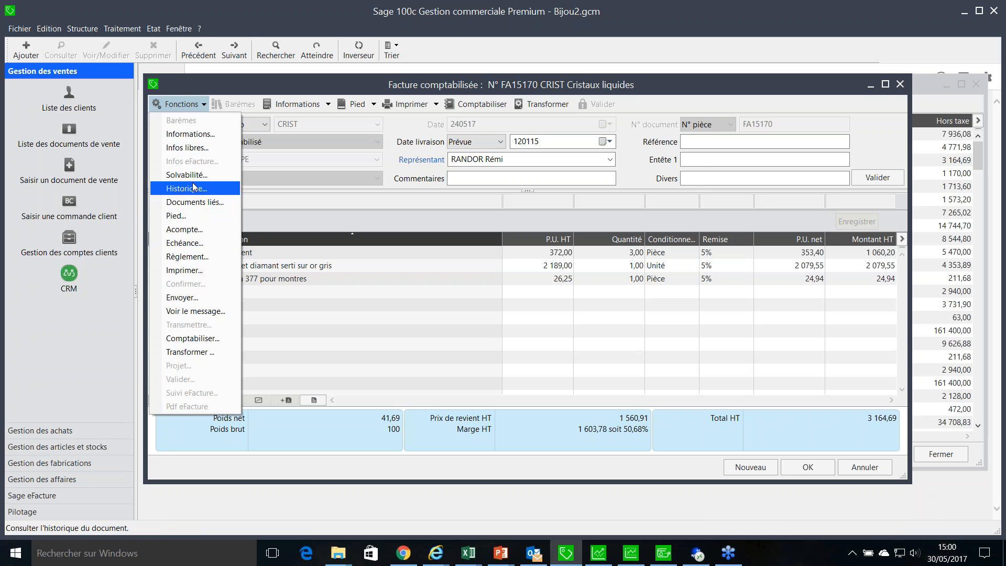
left_click(195, 189)
key("Escape")
key("Escape")
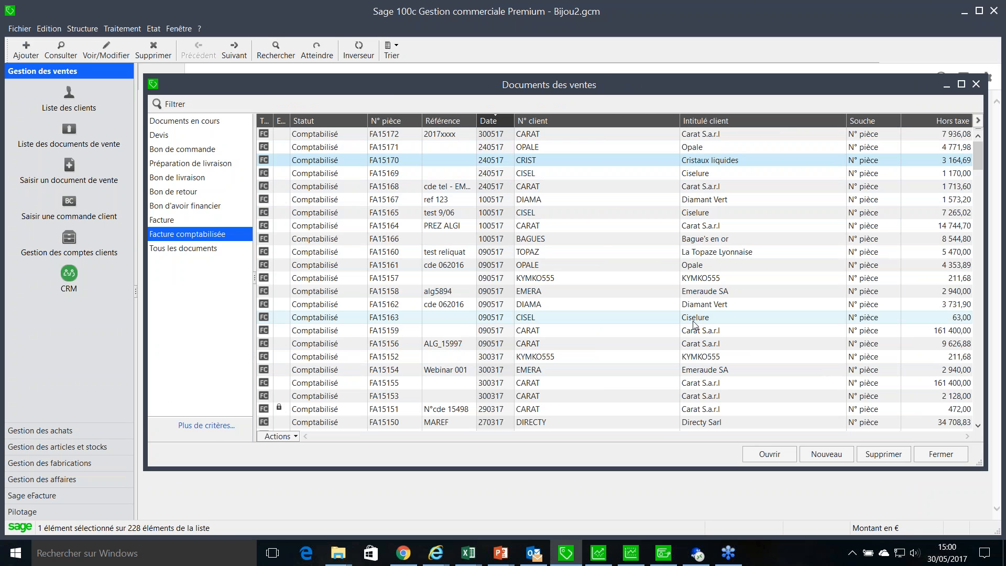
left_click(941, 454)
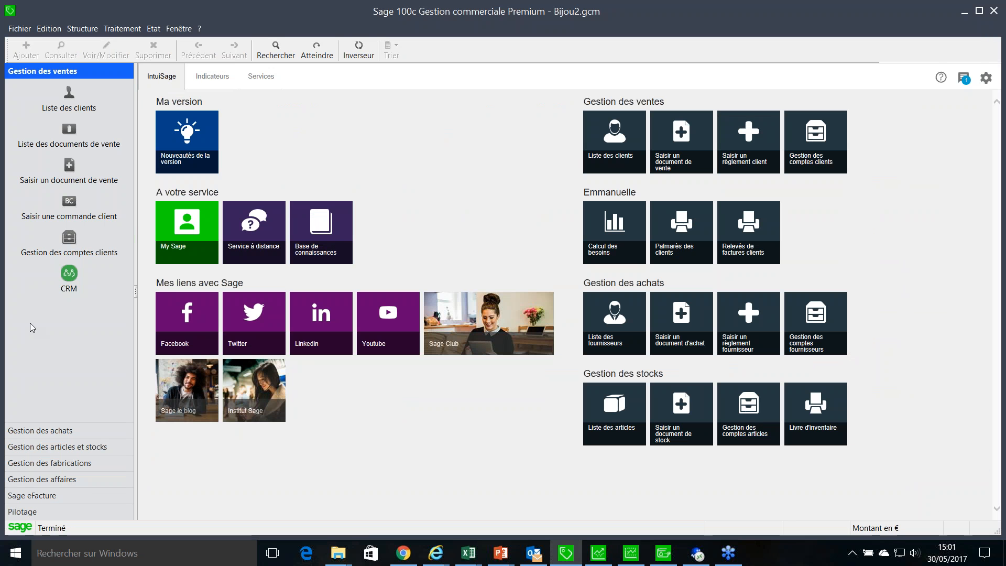
Step: Open the Clients list, widen its window, and sort the clients by Intitulé
left_click(80, 29)
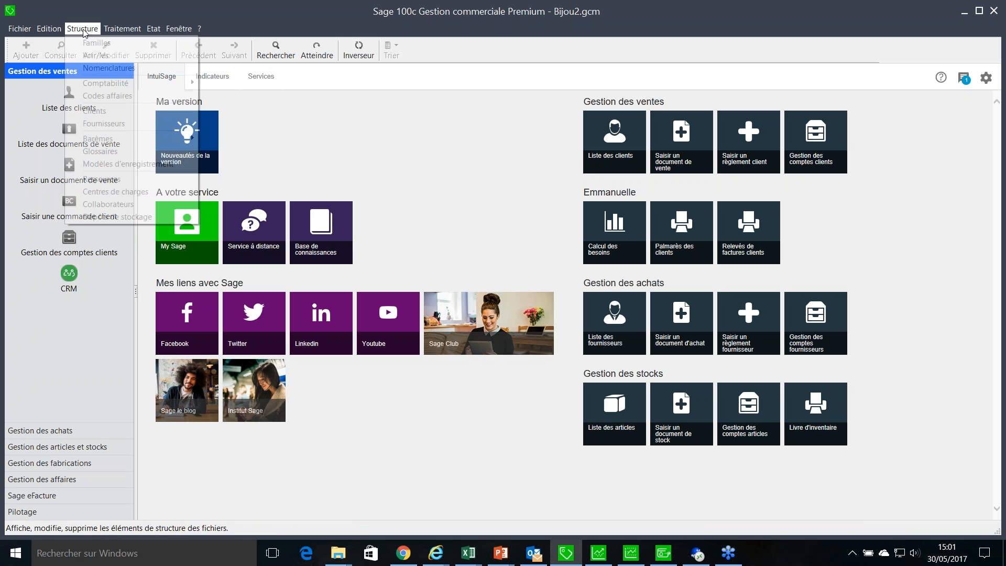
left_click(111, 112)
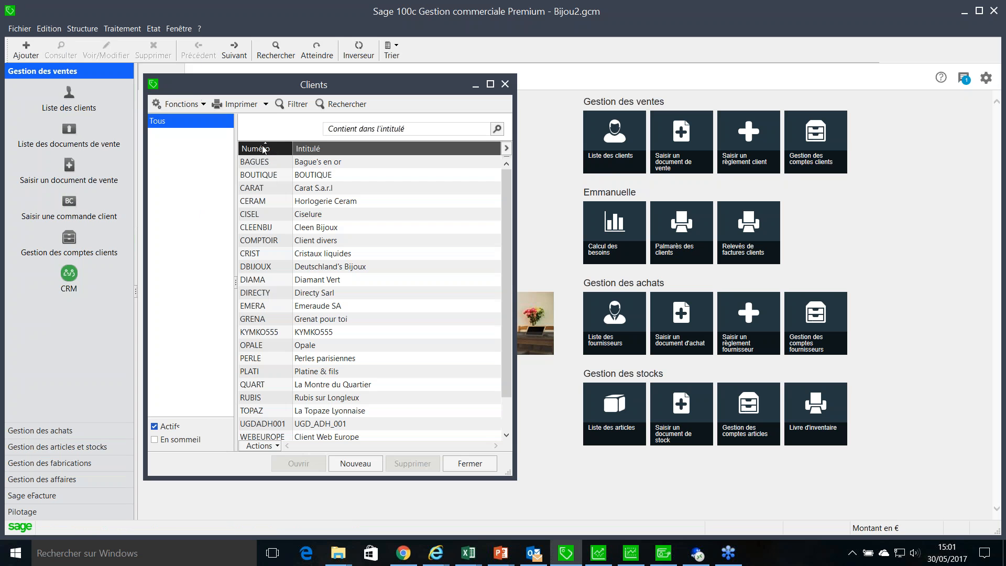
left_click_drag(517, 214, 825, 215)
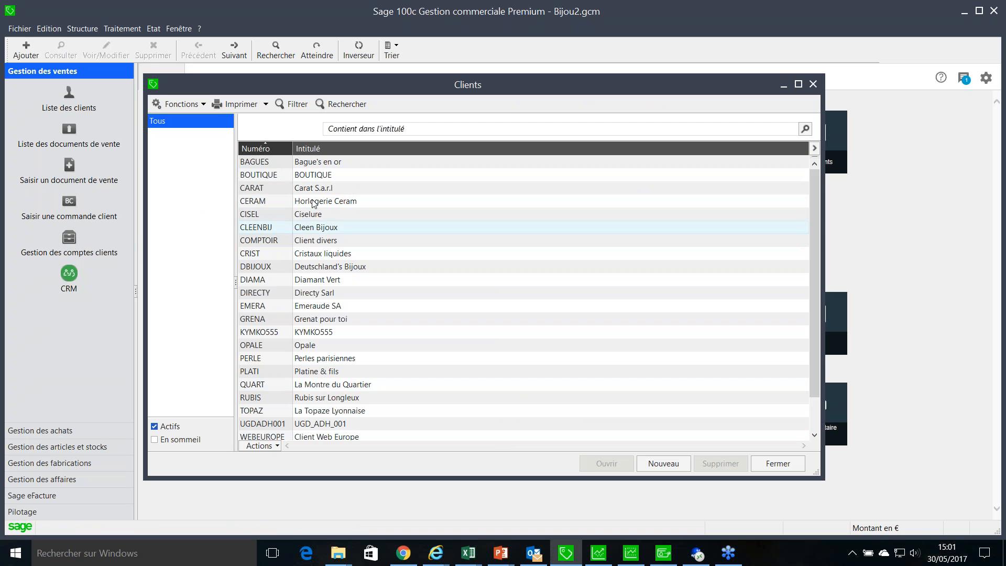
left_click(361, 145)
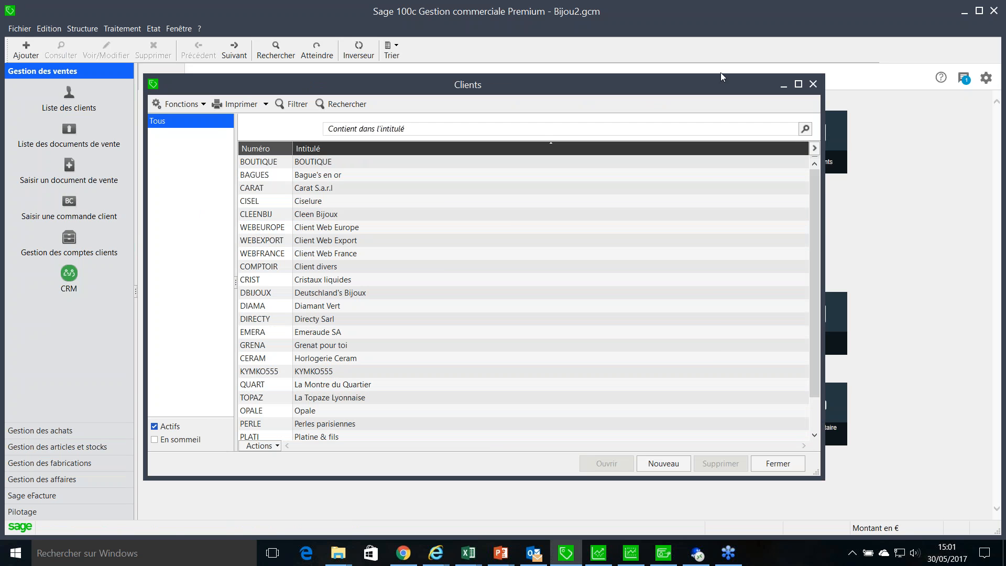
Step: Add the Total points fidélité and Fin validité carte fidélité columns to the Clients list
left_click(814, 148)
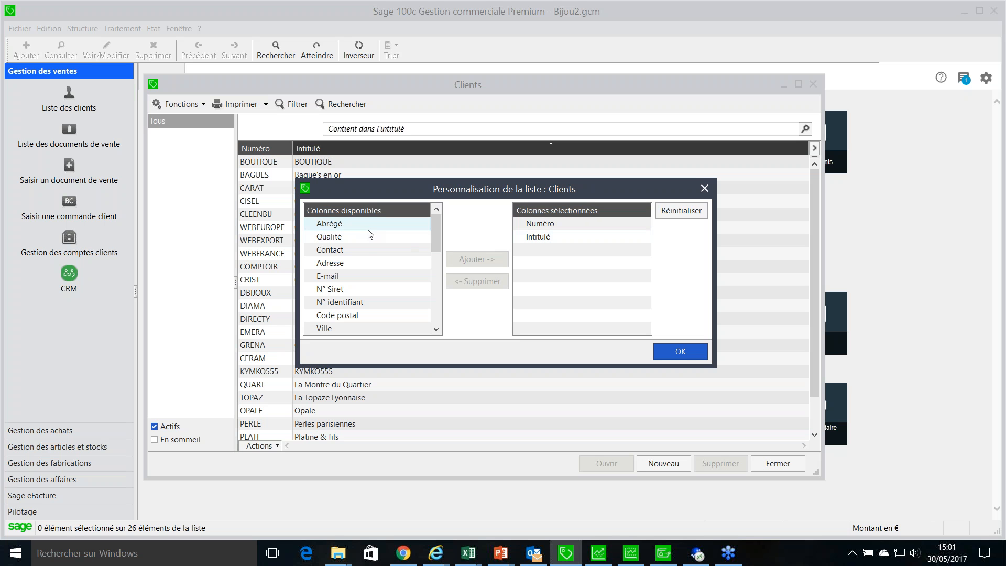
left_click_drag(435, 242, 444, 316)
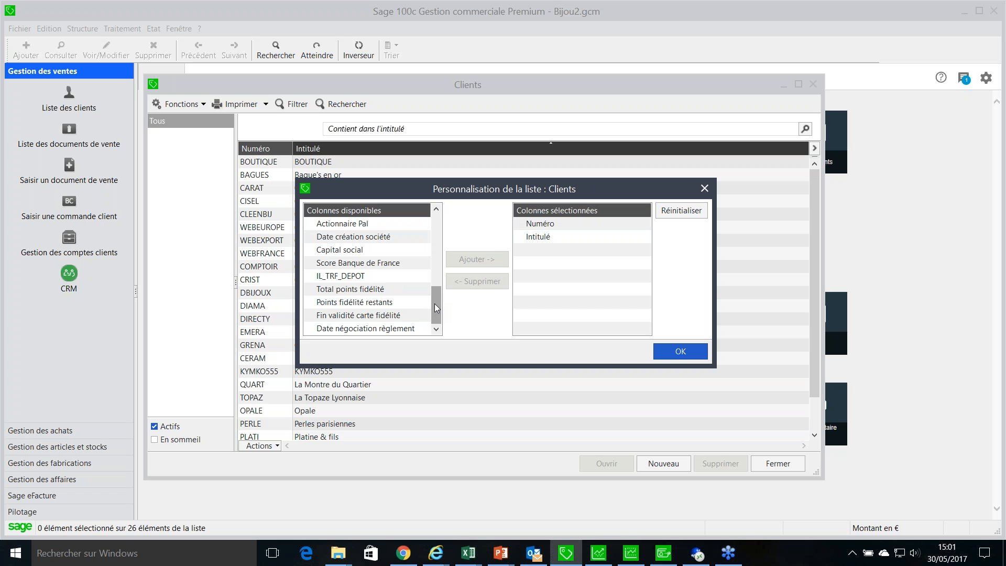
left_click(385, 290)
left_click(449, 256)
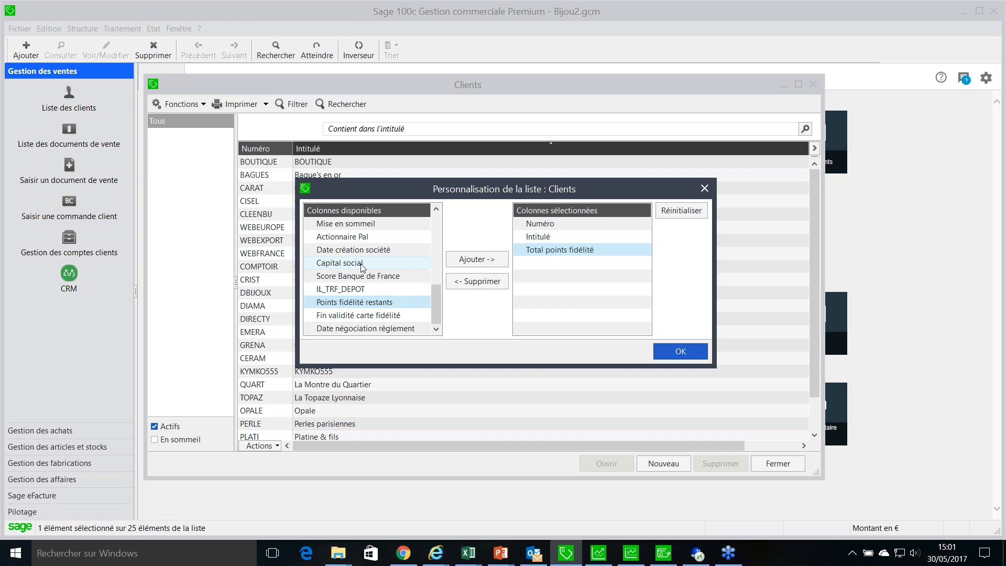
left_click(356, 315)
left_click(485, 260)
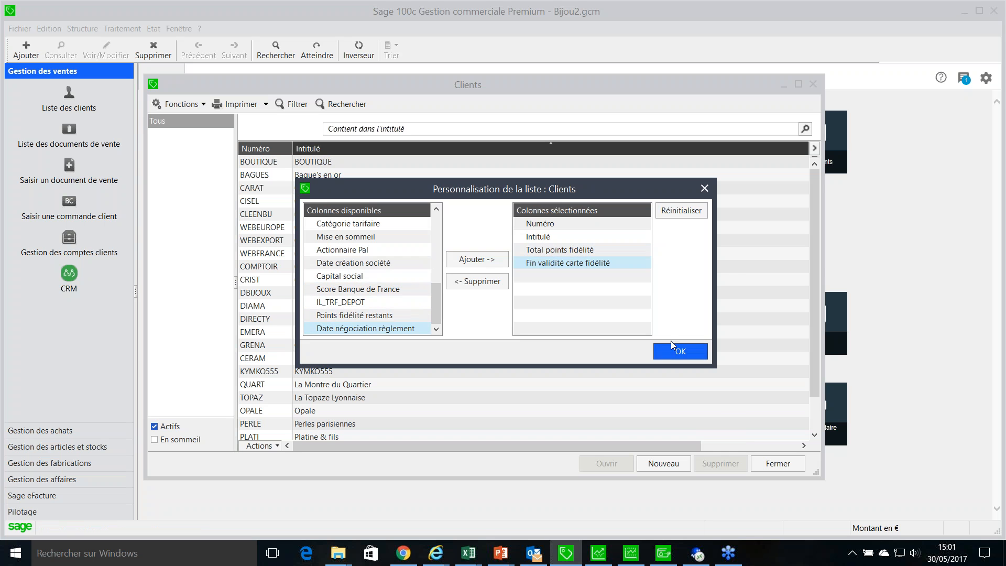
left_click(678, 351)
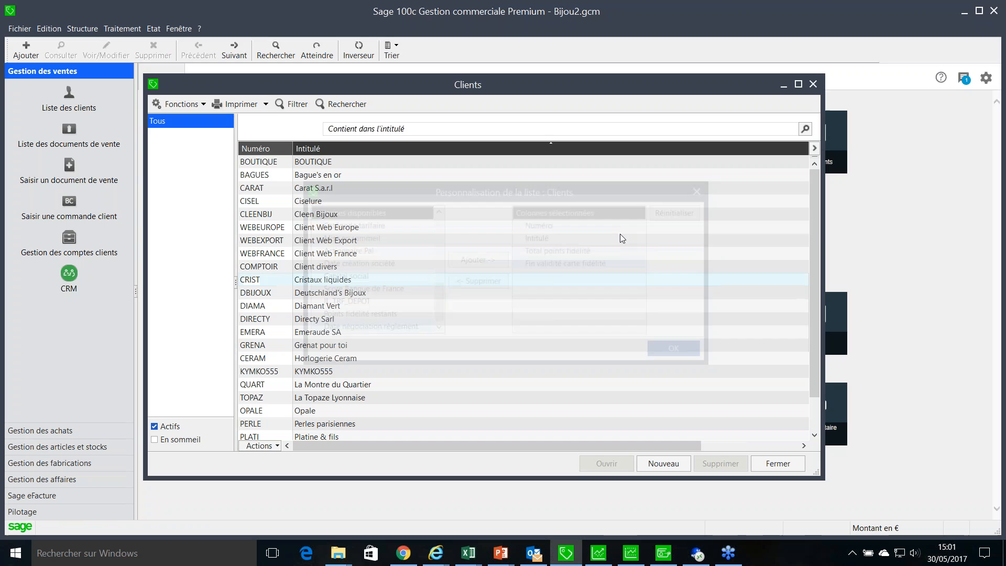
Step: Auto-fit the columns of the Clients list and check the loyalty points of BAGUES, CARAT and CISEL
right_click(752, 155)
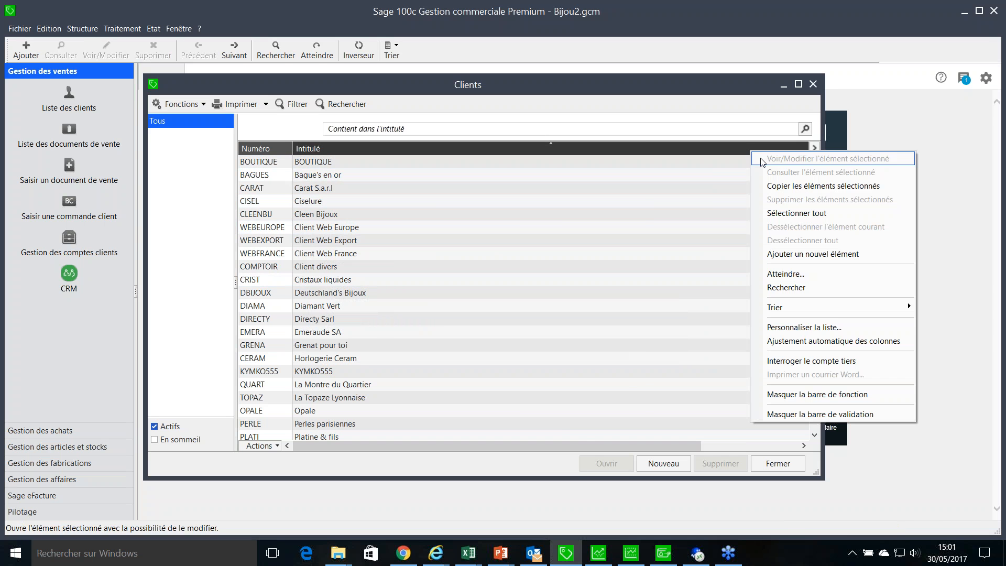
left_click(818, 341)
left_click(677, 175)
left_click(680, 188)
left_click(679, 200)
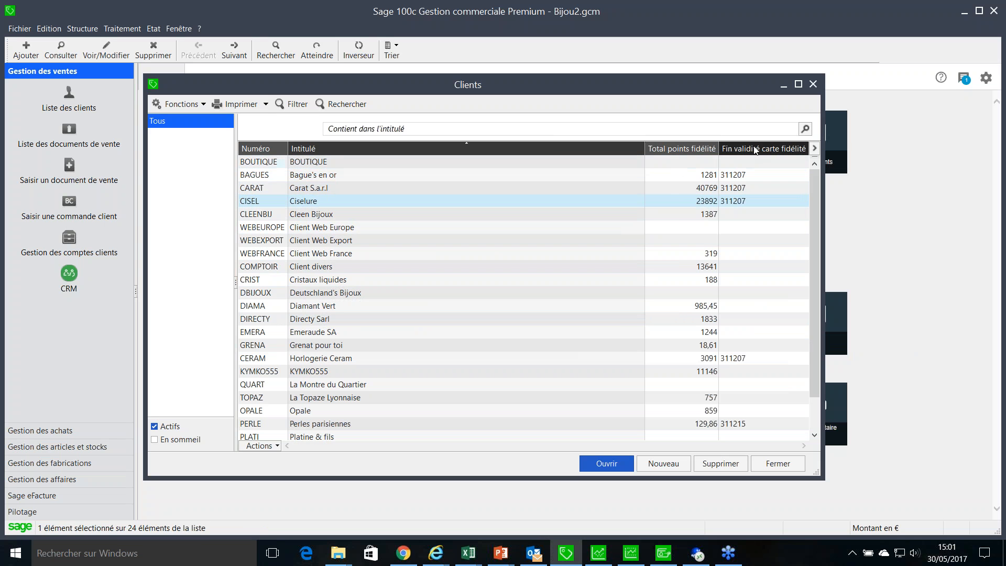
left_click(697, 188)
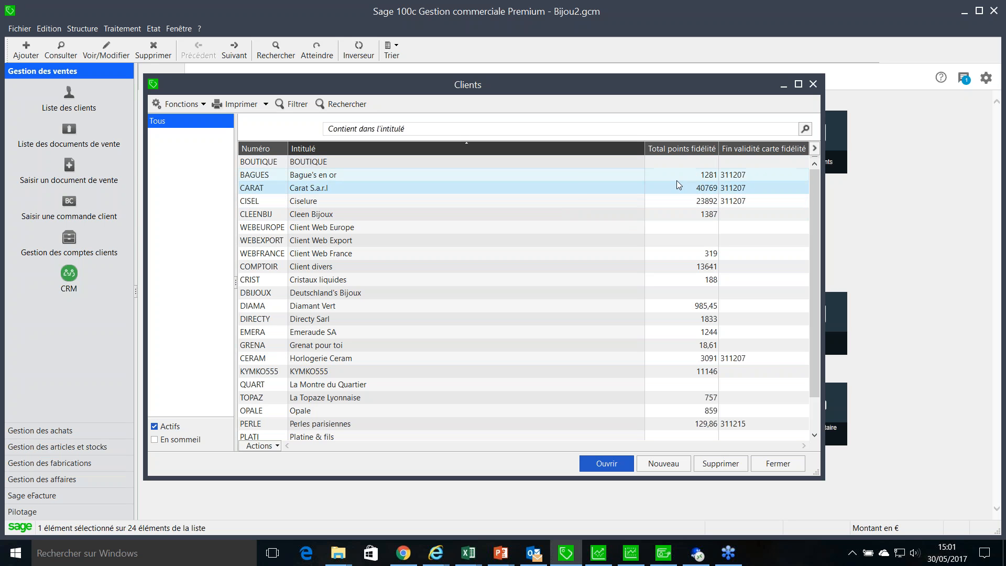
Step: Sort the Clients list by Total points fidélité, and finish with it sorted by Numéro
left_click(705, 151)
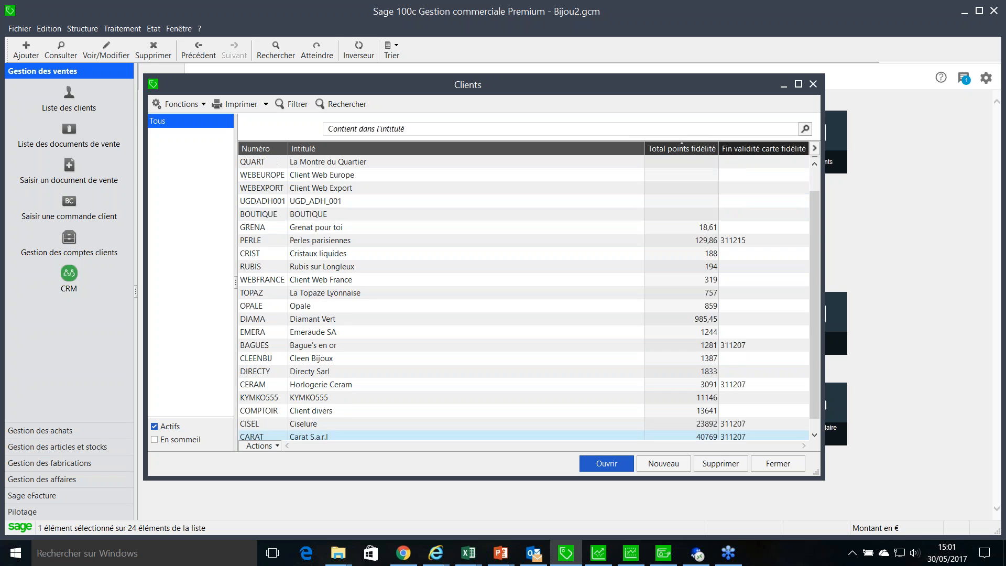
left_click(681, 149)
left_click(679, 150)
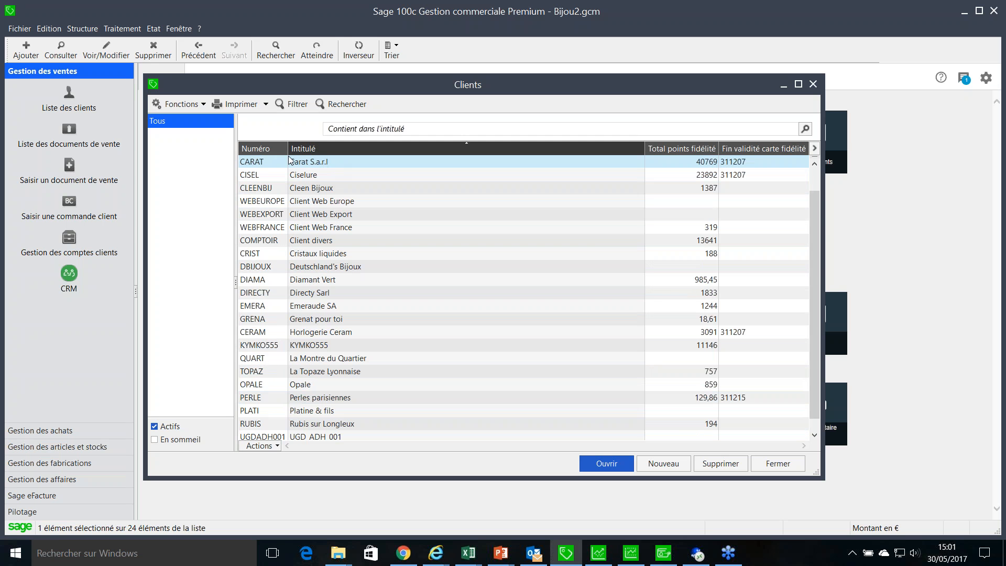
left_click(262, 149)
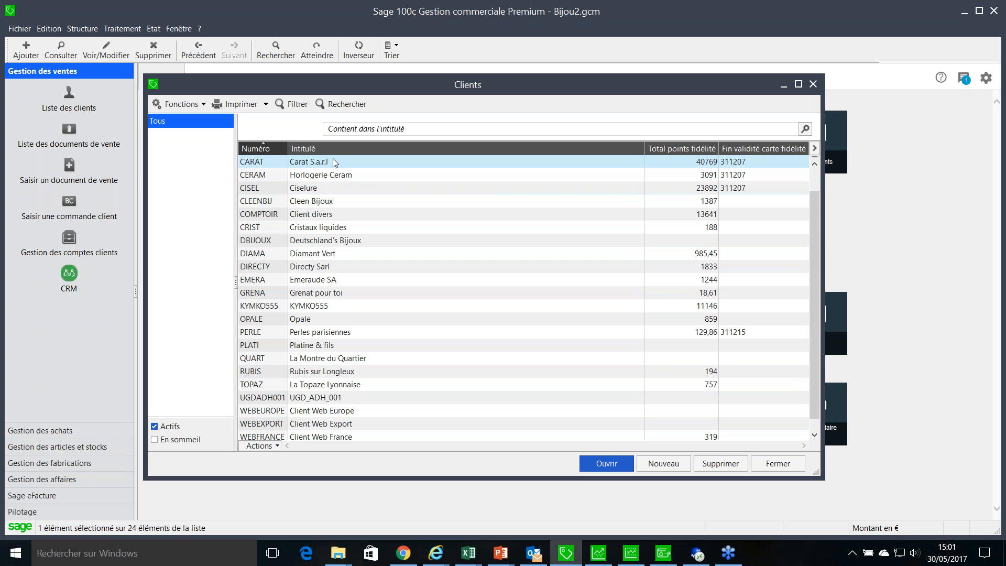
Step: Copy the client rows from CARAT through WEBEXPORT and paste them into cell A1 of sheet Feuil2 in the Excel workbook Classeur2
left_click(394, 423, "shift")
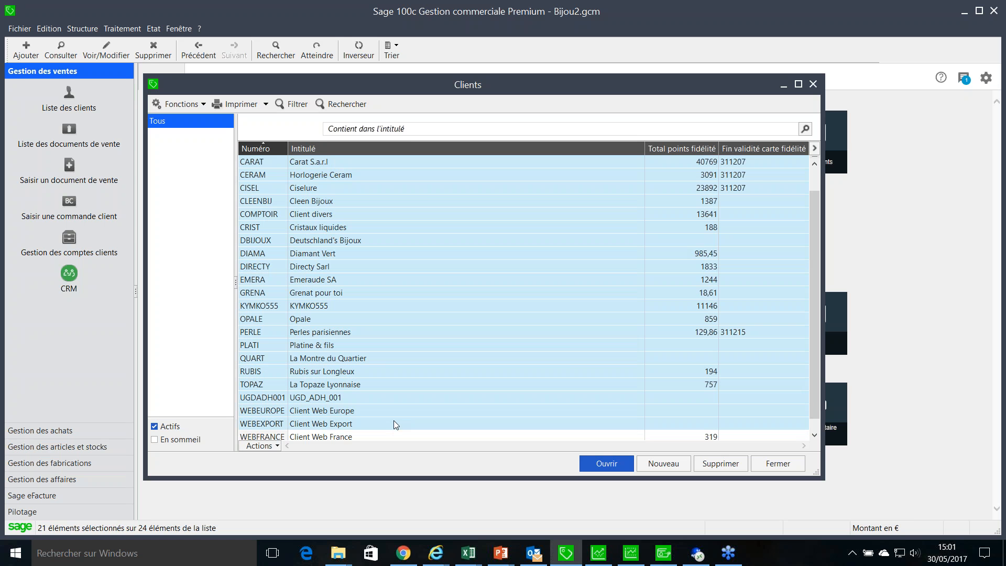
right_click(396, 422)
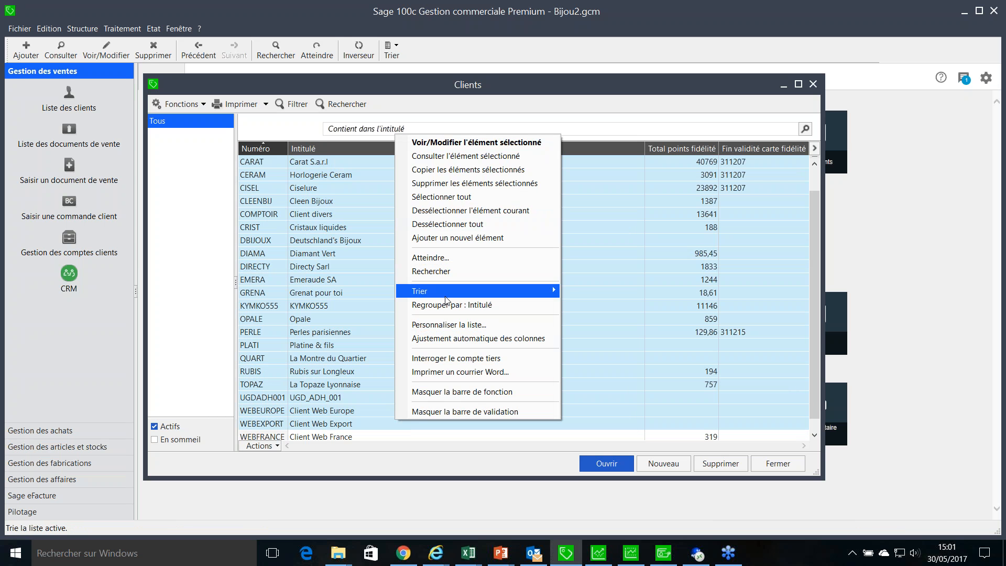
mouse_move(446, 297)
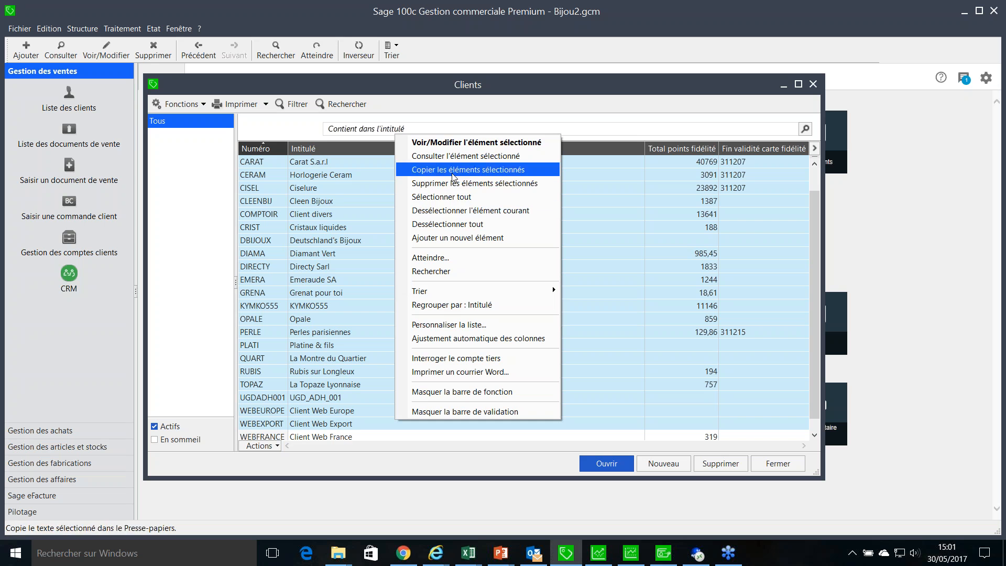
left_click(468, 170)
mouse_move(469, 553)
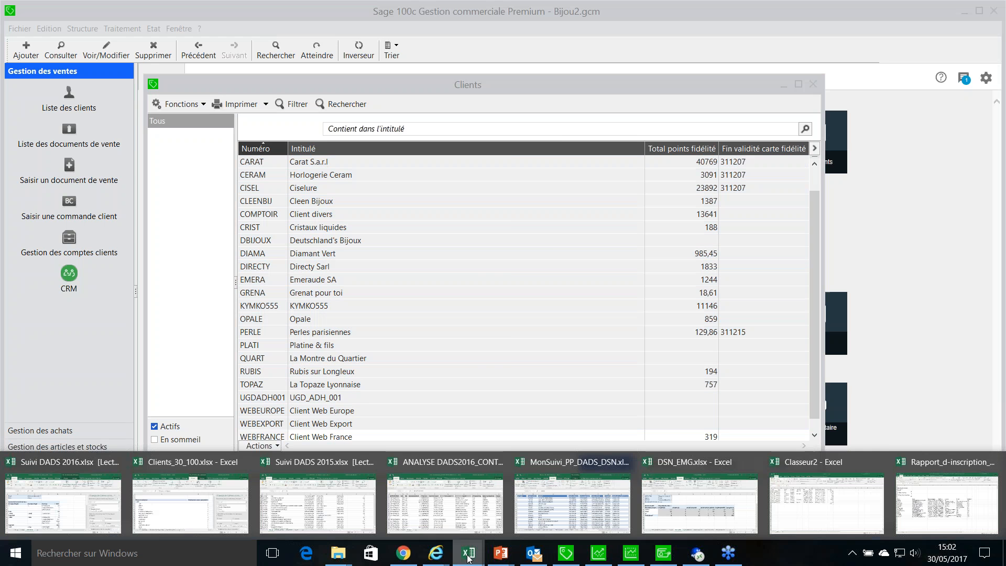
left_click(827, 495)
left_click(113, 518)
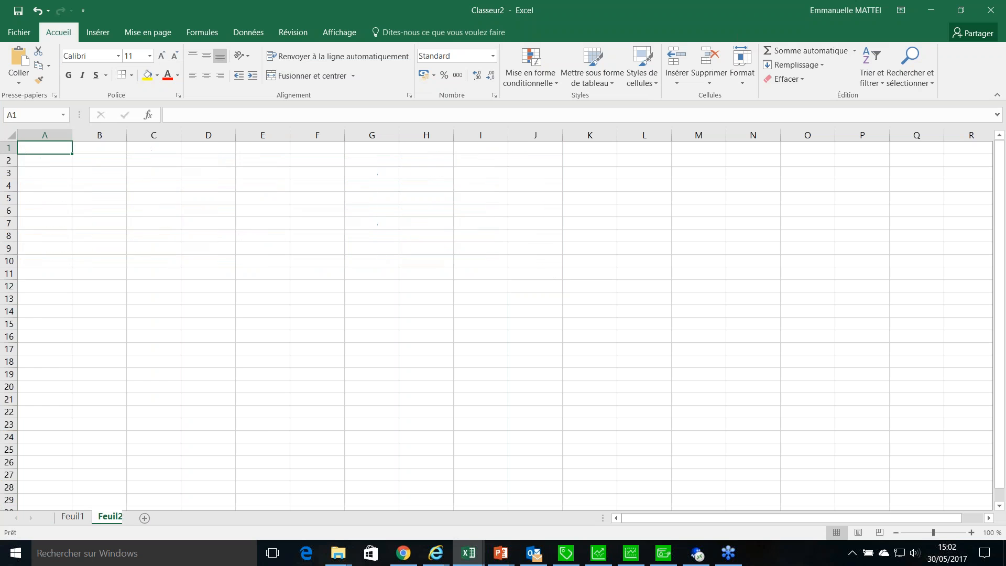
key("ctrl+v")
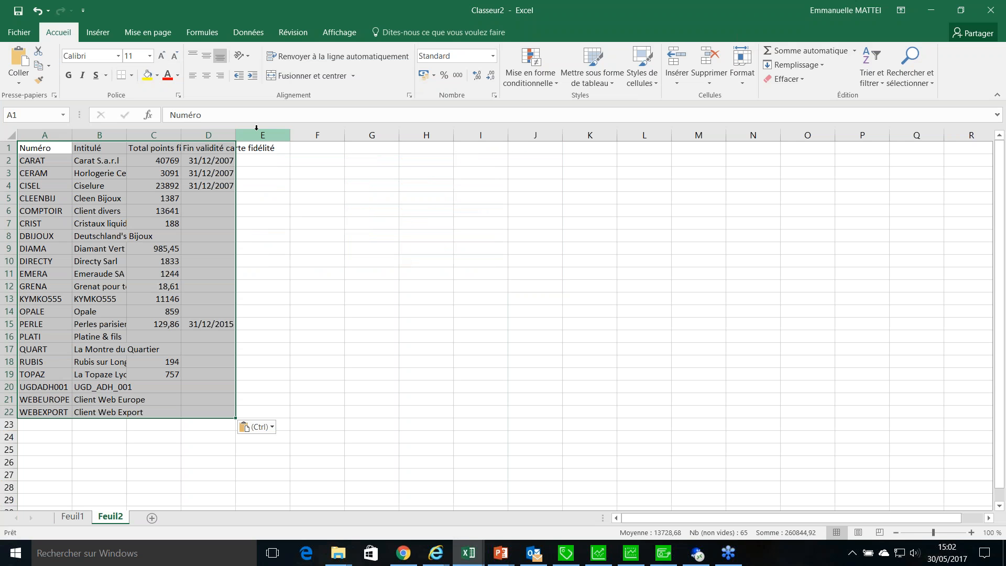
Step: Return to Sage Gestion commerciale to close the Clients list, switch to Sage 100c Comptabilité and widen its navigation pane
left_click(567, 554)
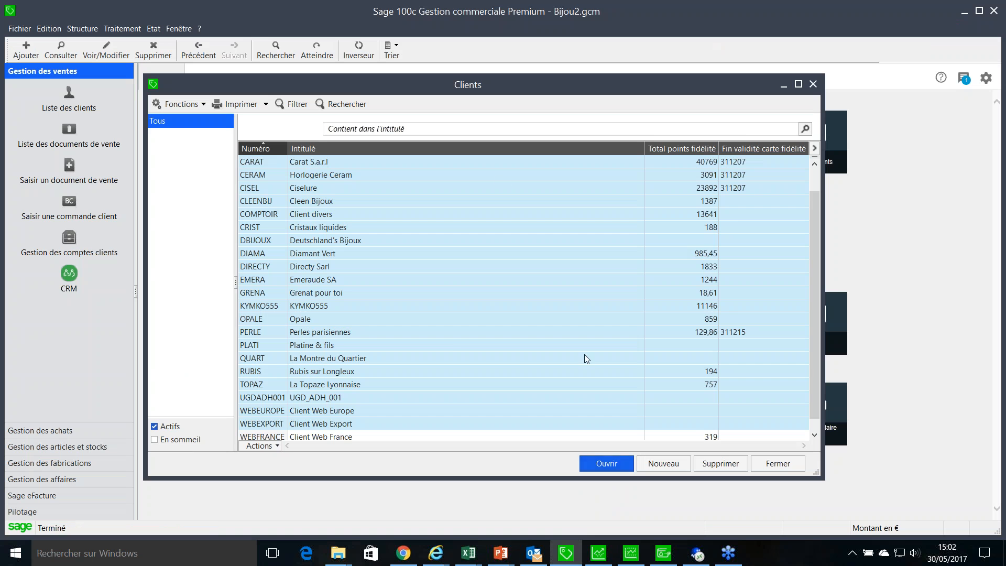
left_click(775, 464)
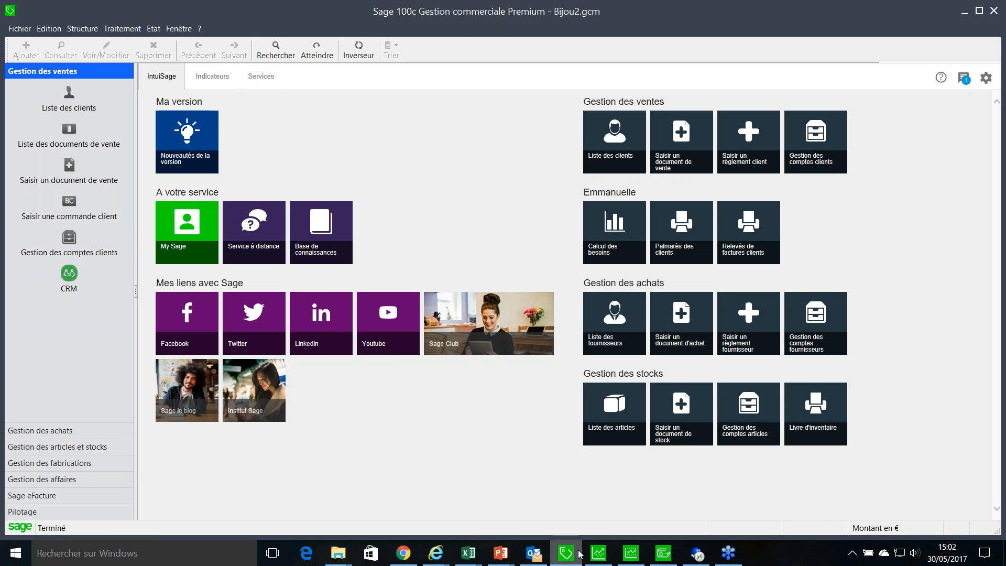
left_click(598, 553)
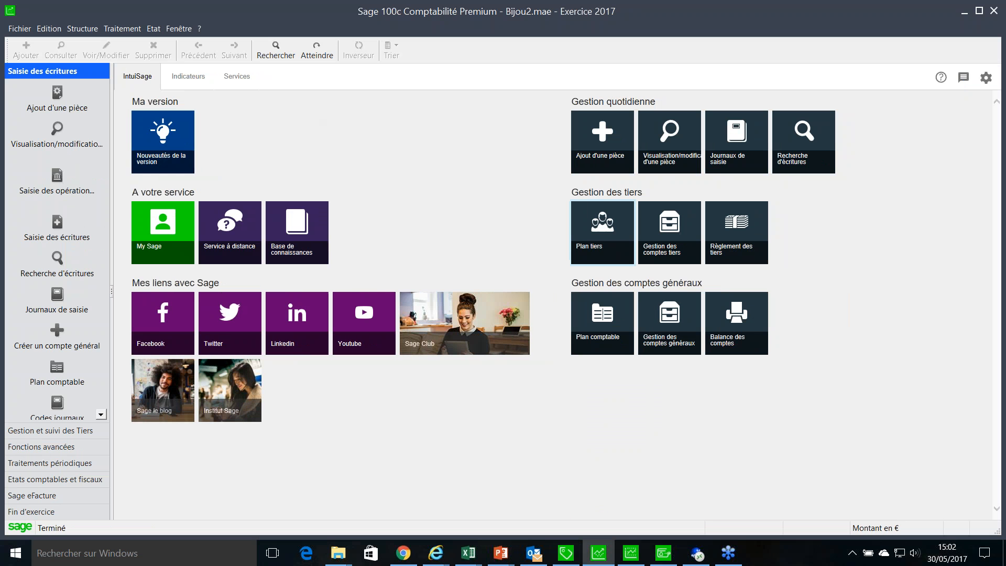
left_click_drag(112, 215, 136, 210)
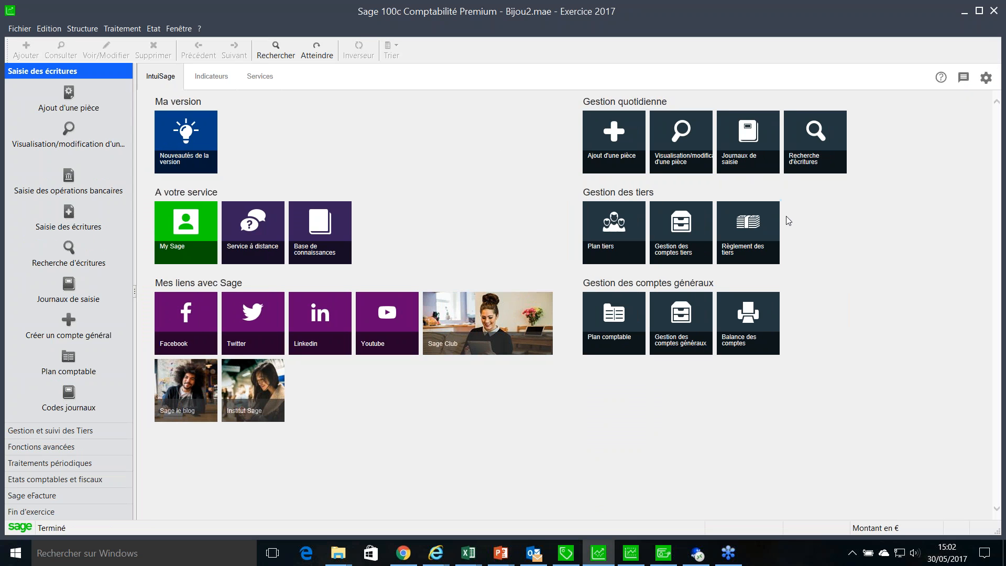
Step: Look through the accounting indicators and display the CA comptable comparison over 12 mois
left_click(214, 76)
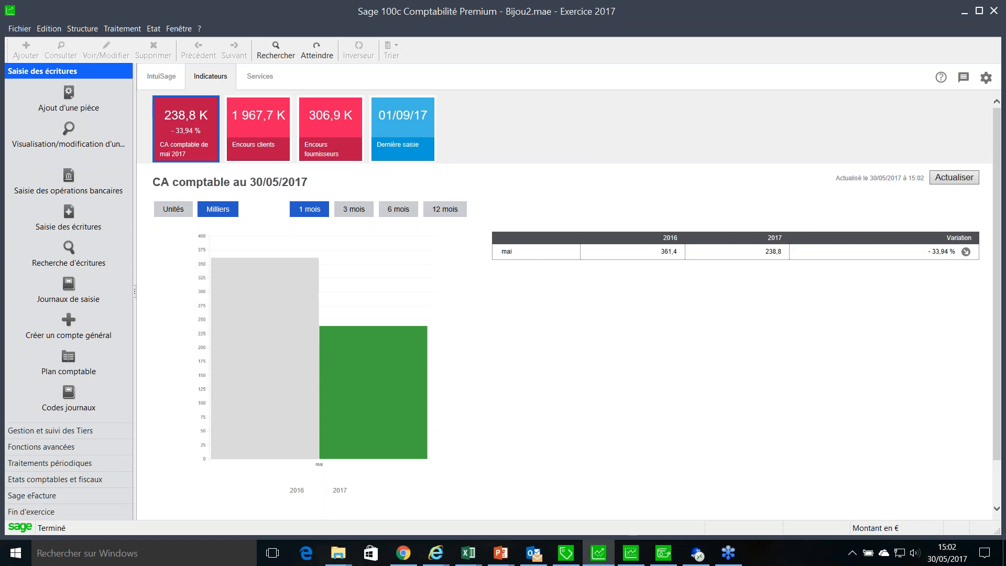
left_click(259, 129)
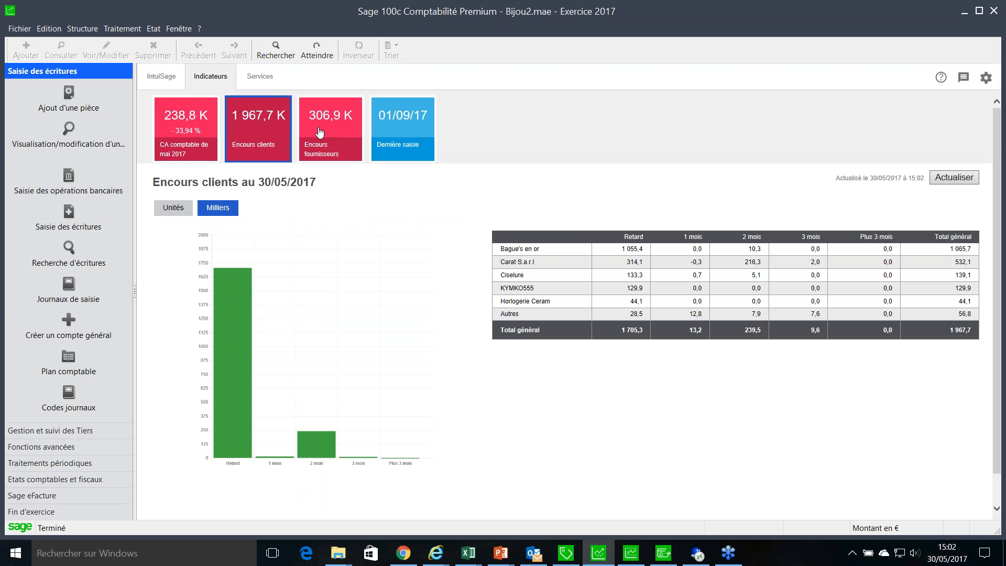
left_click(185, 136)
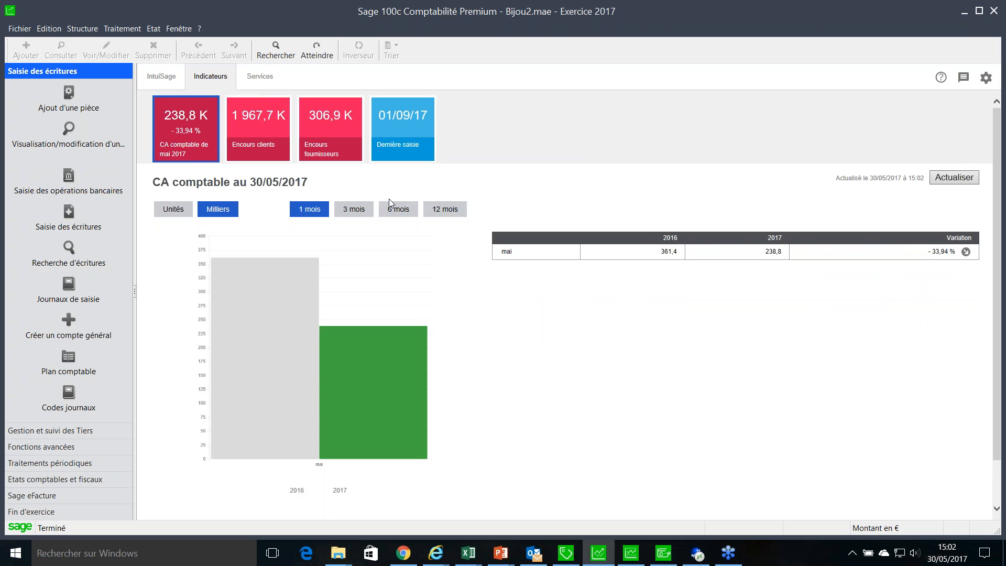
left_click(446, 209)
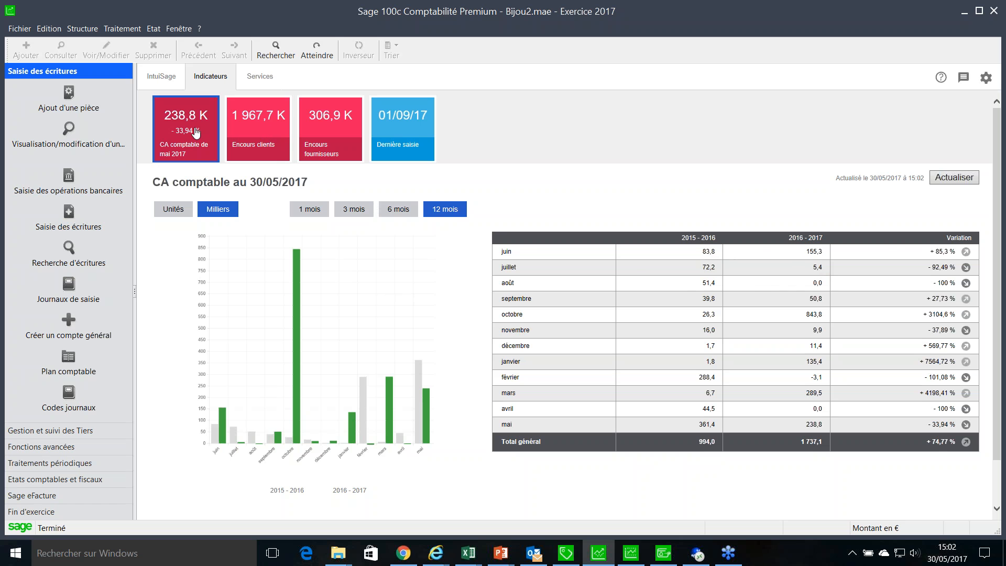
Step: Examine the Encours clients and Encours fournisseurs indicators, ending on Encours clients
left_click(262, 132)
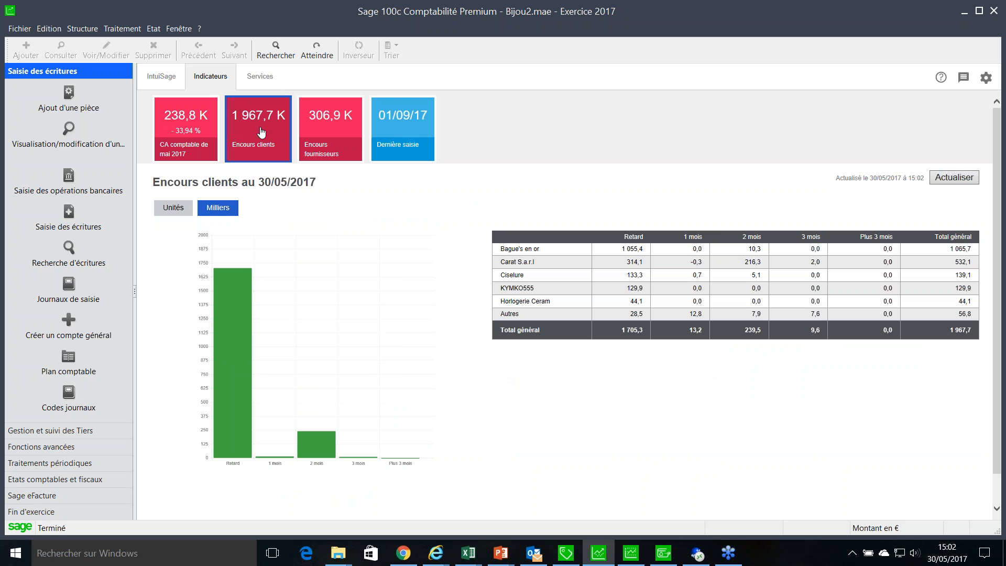
left_click(333, 141)
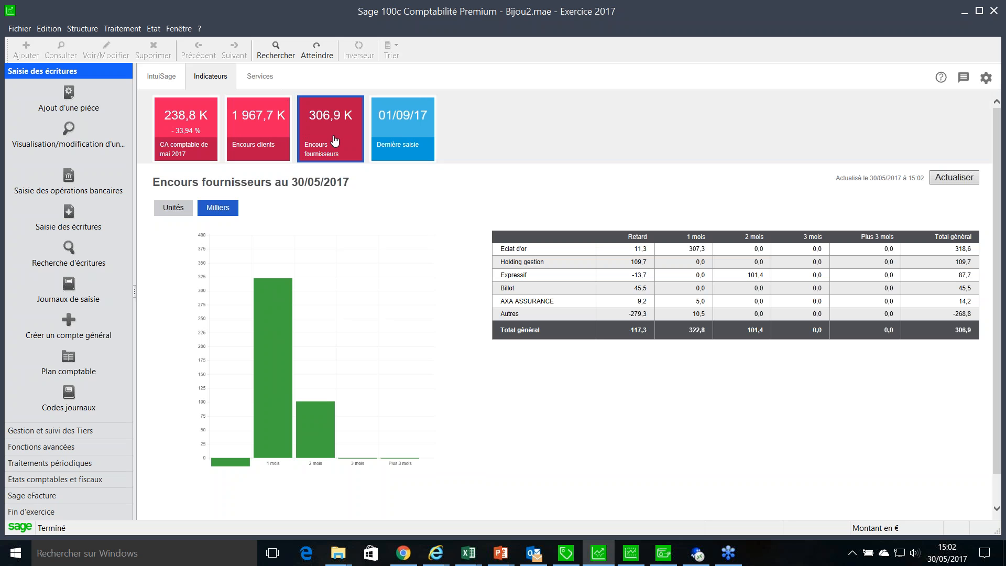
left_click(260, 128)
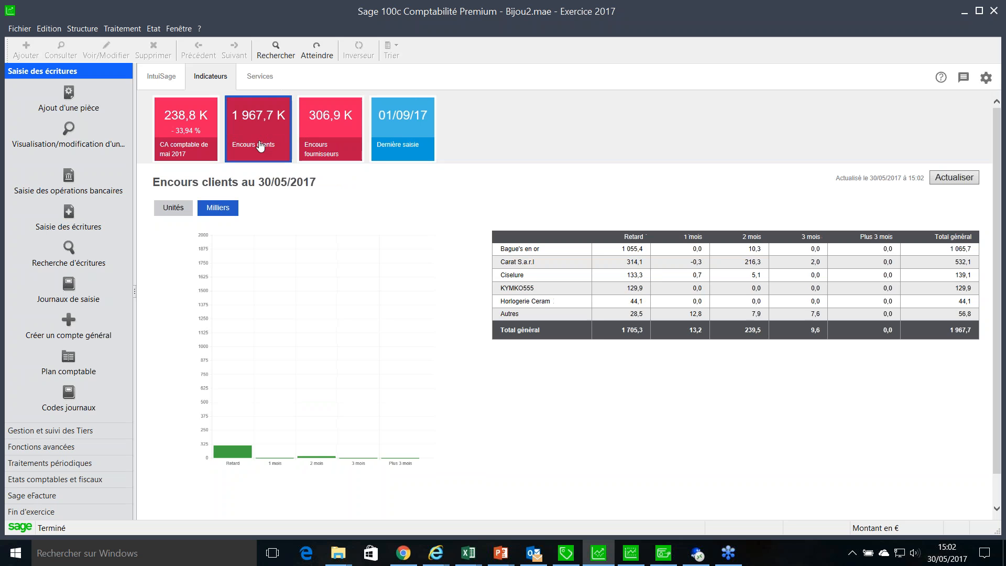
left_click(188, 131)
left_click(240, 133)
left_click(330, 136)
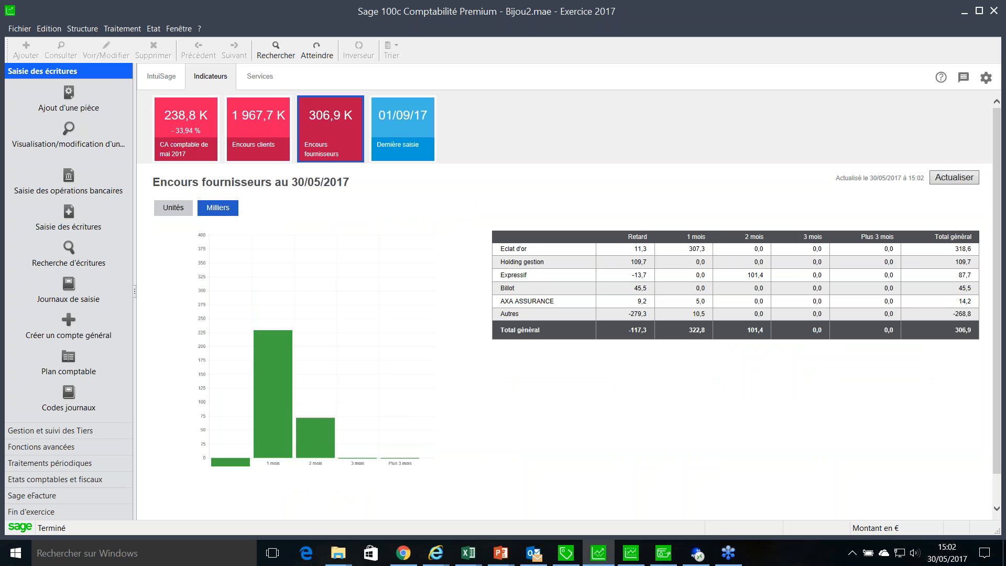
left_click(321, 141)
left_click(247, 136)
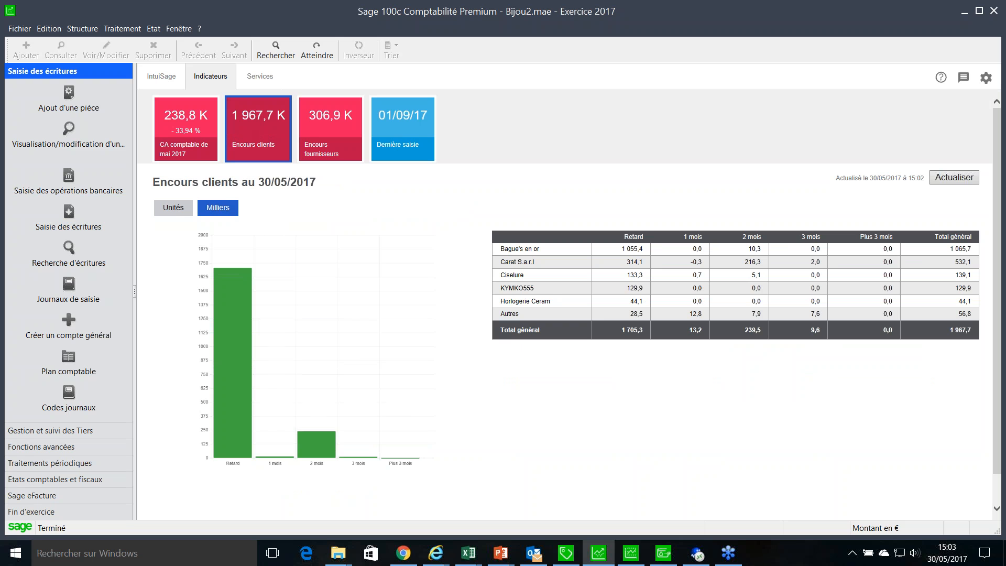
Step: Open the CARAT client account from Gestion des comptes tiers, with the list limited to clients
left_click(115, 428)
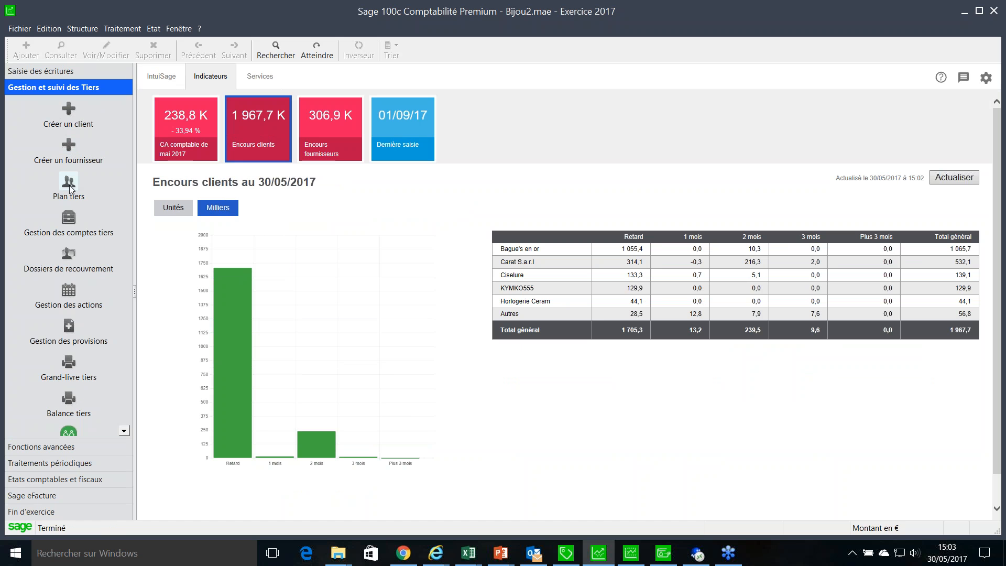
left_click(69, 220)
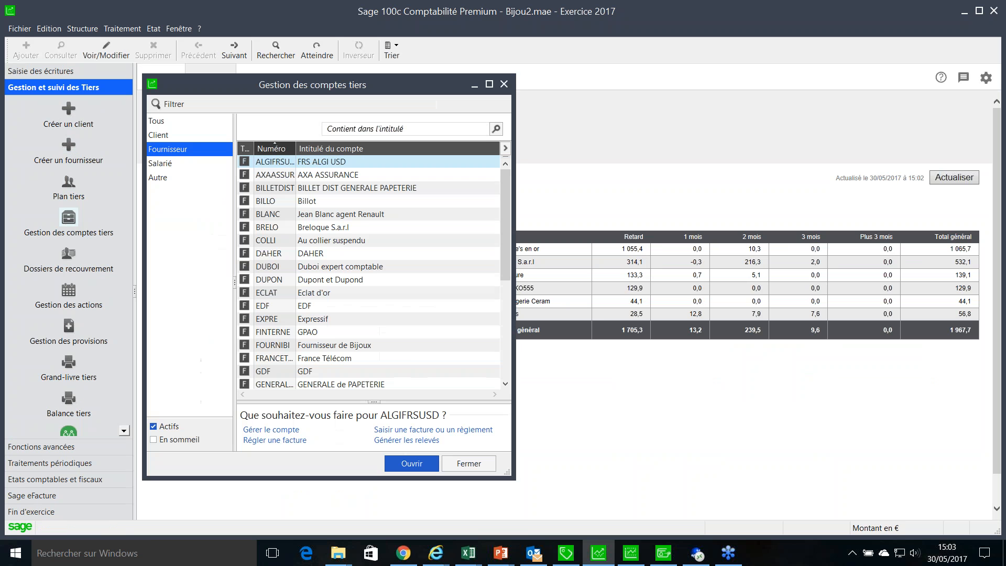
left_click(178, 134)
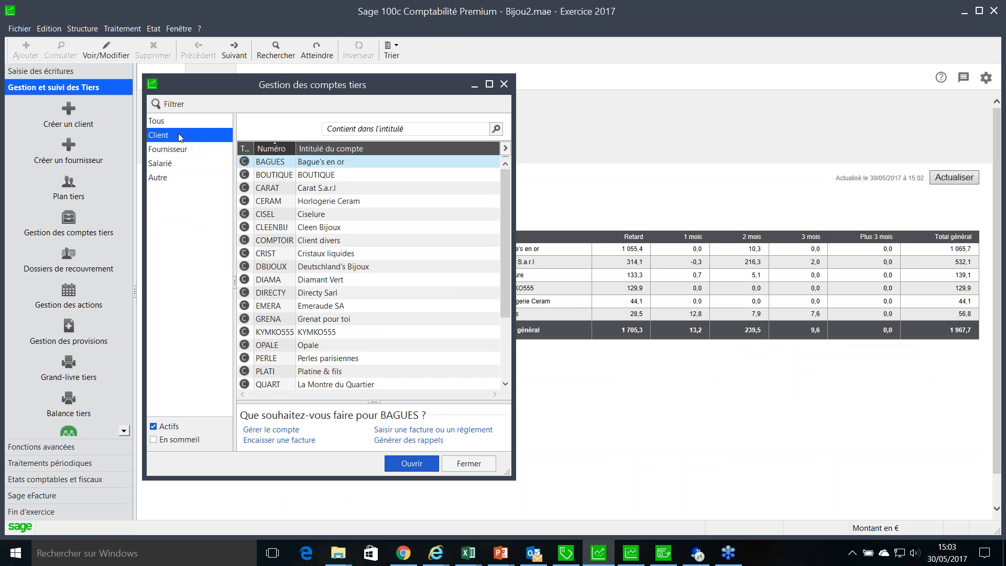
left_click(281, 187)
double_click(282, 187)
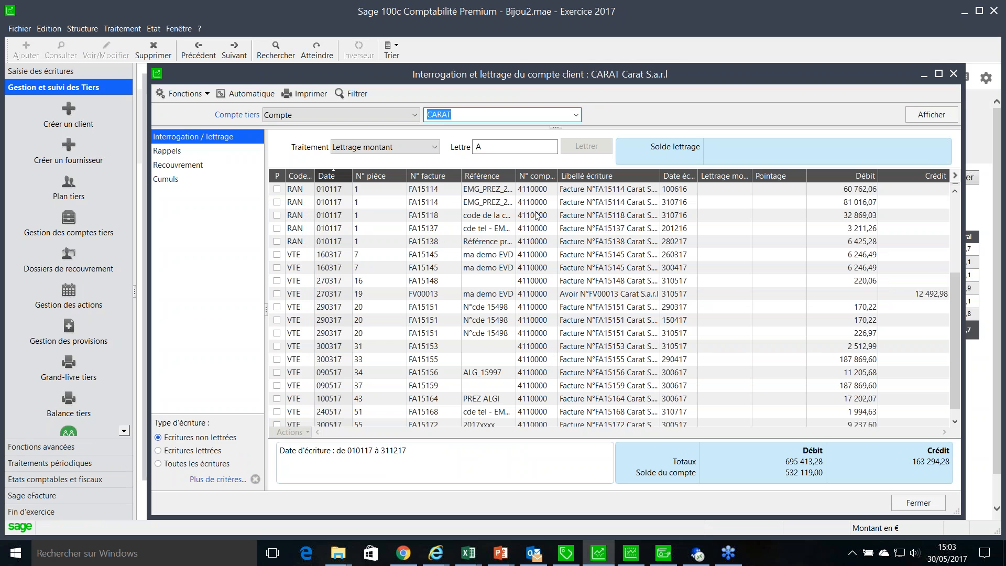
Step: Find the FA15172 invoice entry in the CARAT account and open it in its sales journal
left_click_drag(584, 65, 579, 58)
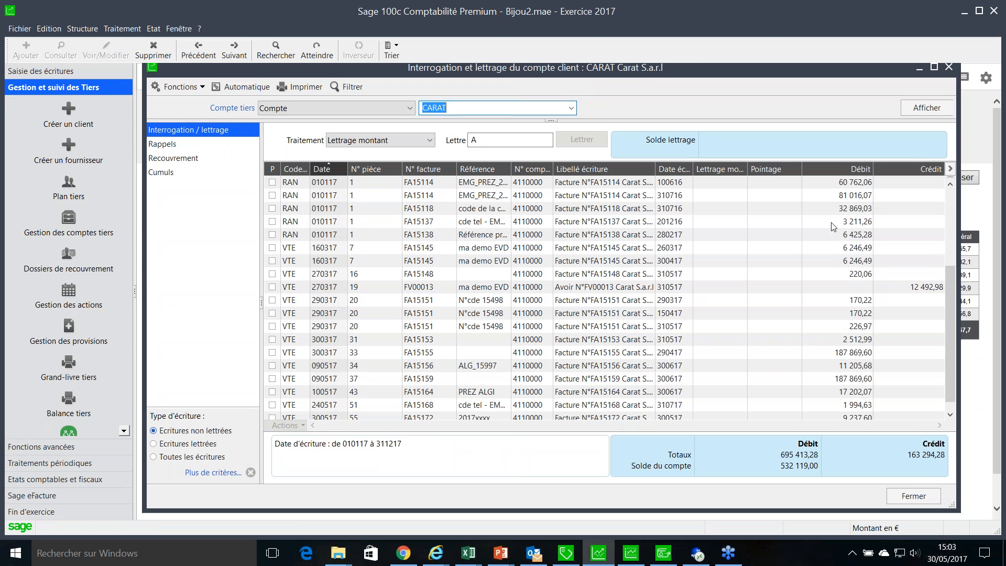
left_click_drag(951, 284, 951, 333)
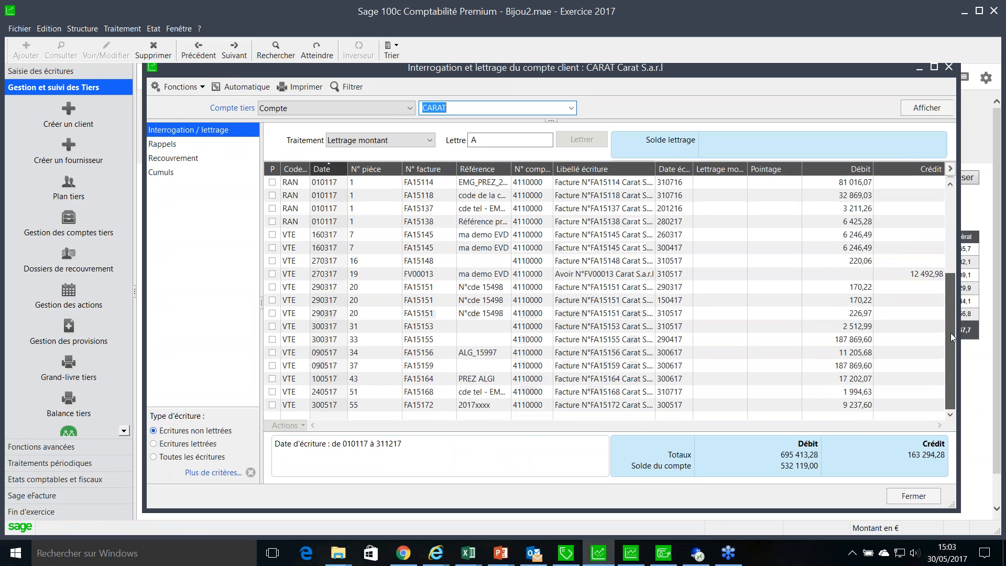
left_click(487, 408)
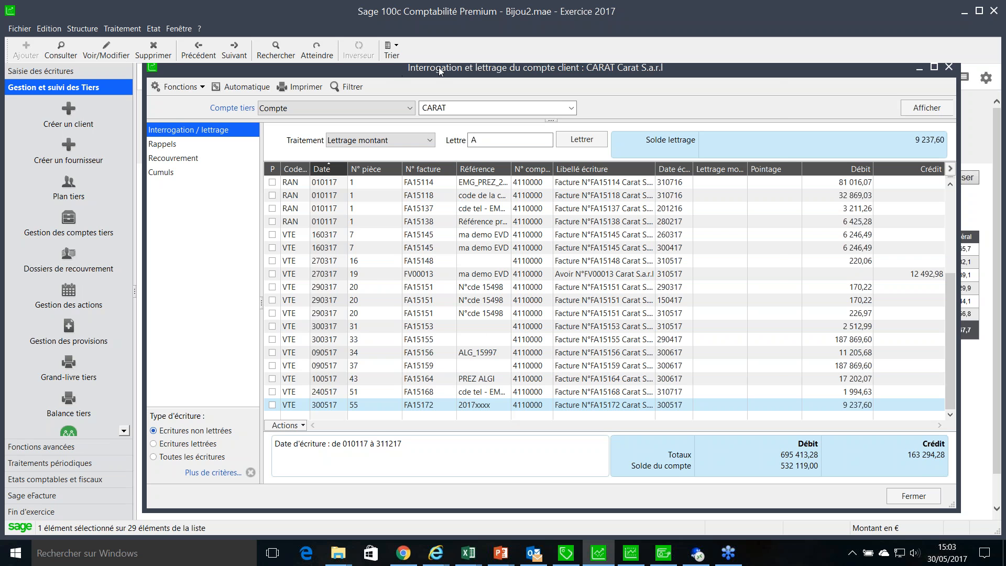
double_click(388, 405)
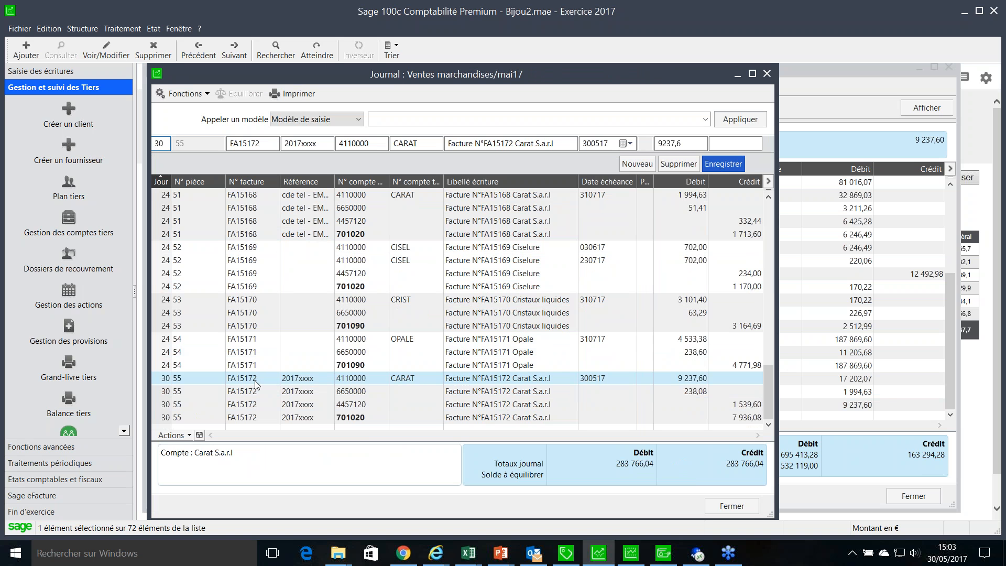
Step: Open the analytical breakdown of the FA15172 line posted to account 701020
left_click(361, 419)
left_click(371, 406)
left_click(376, 417)
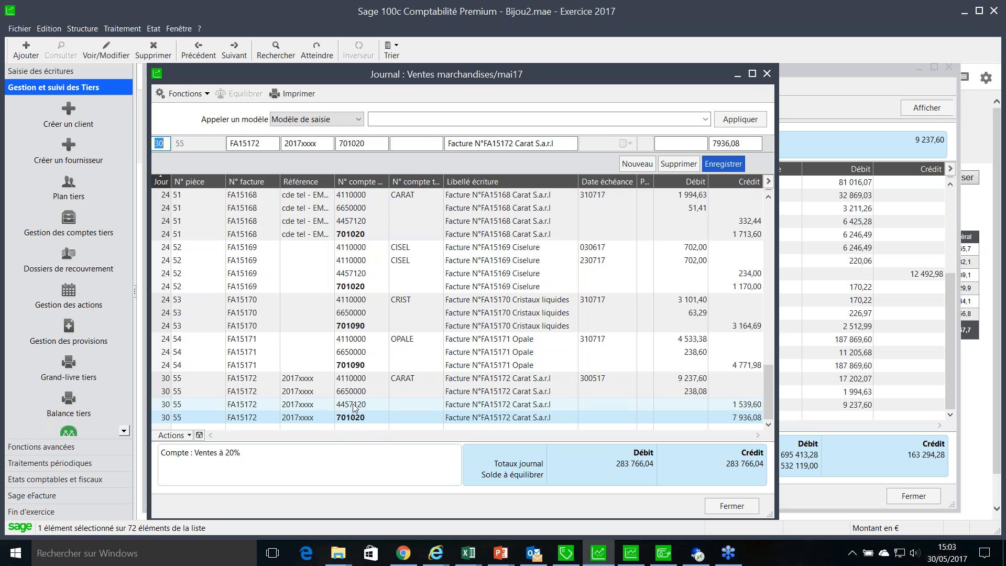
left_click(199, 436)
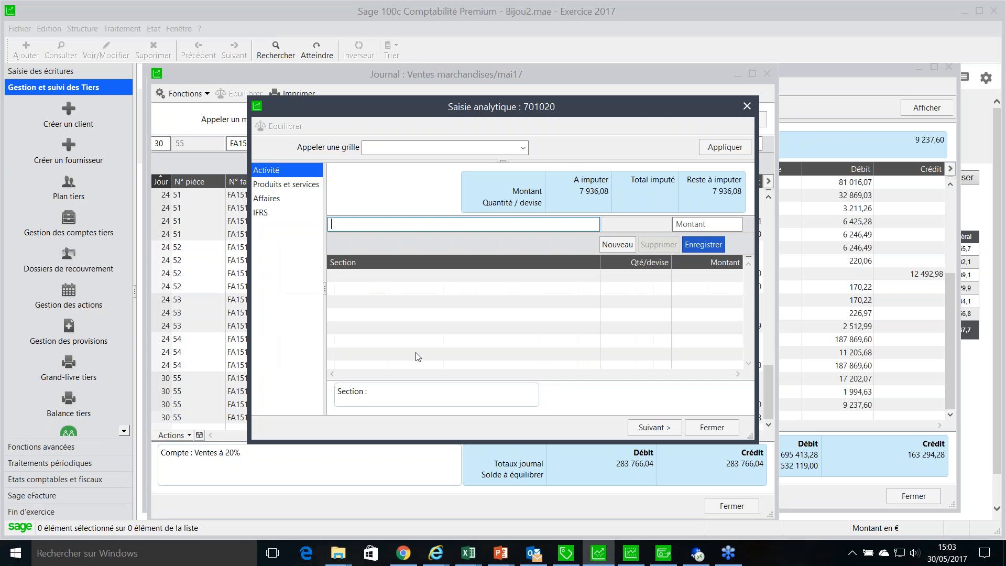
Step: Review the Produits et services and Affaires analytical breakdowns of the 701020 line, and close the breakdown and the sales journal
left_click(283, 184)
left_click(283, 198)
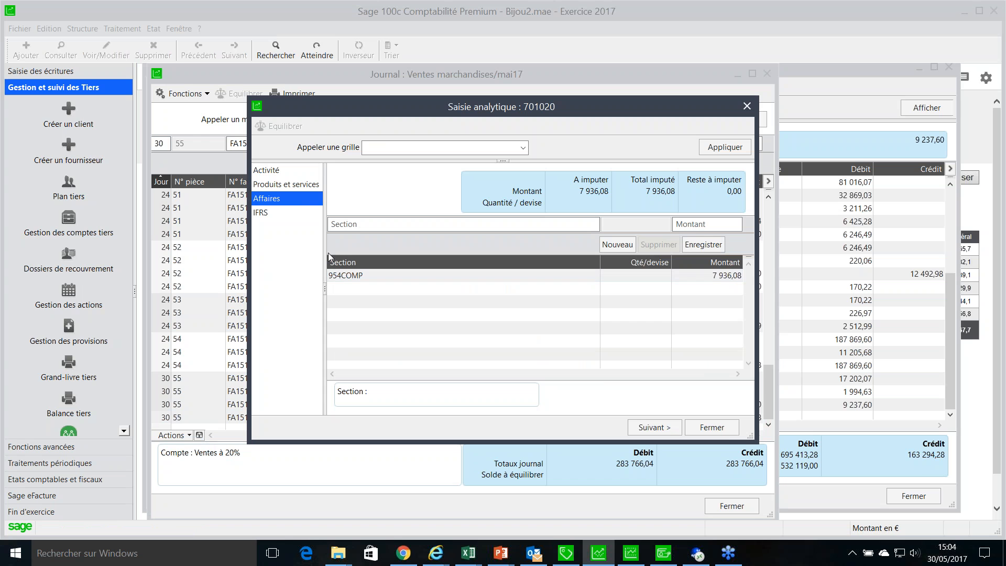
left_click(712, 427)
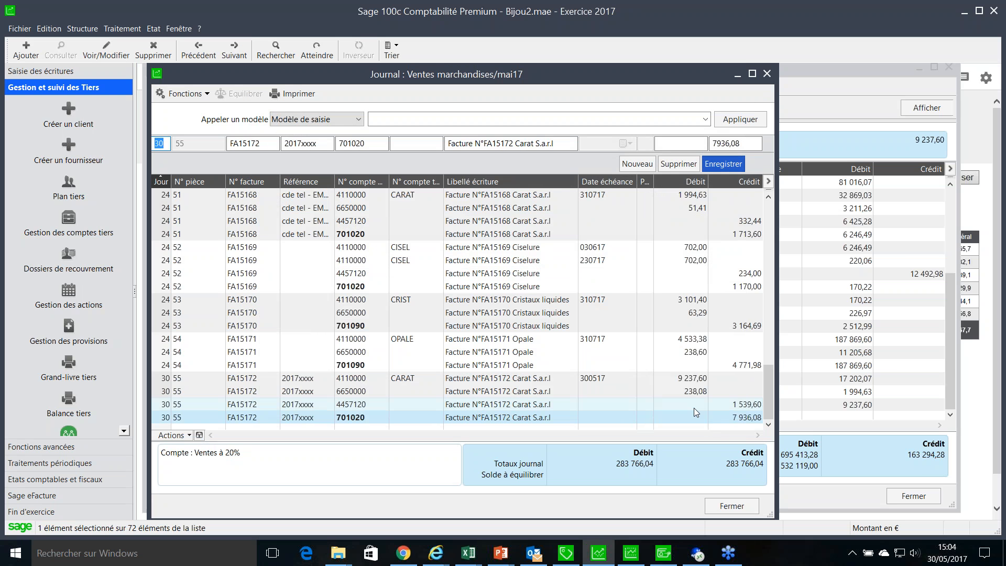
left_click(734, 506)
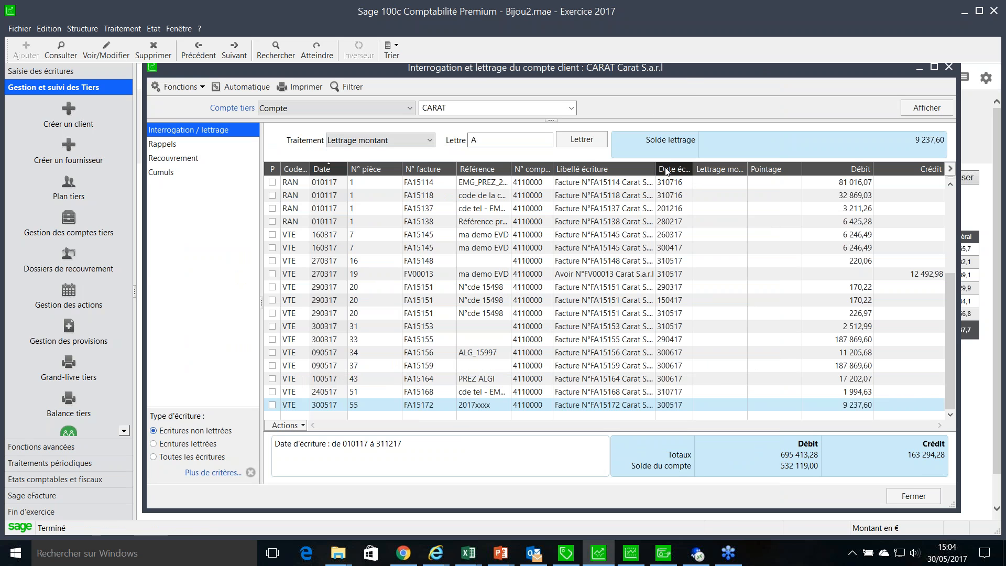
Step: Widen the Libellé écriture column in the CARAT account entries and select the FV00013 credit note
left_click_drag(656, 163, 674, 163)
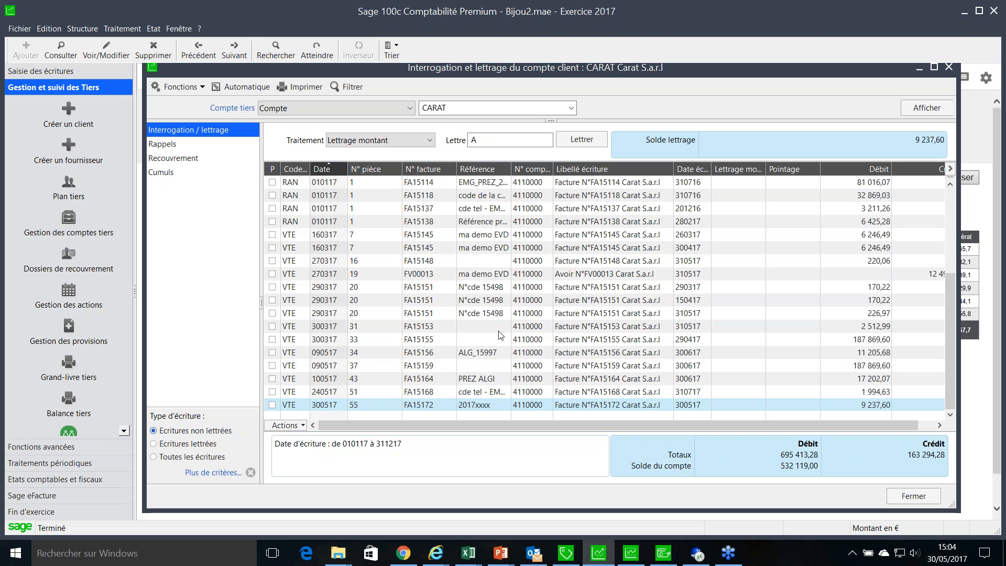
left_click(432, 330)
left_click(444, 278)
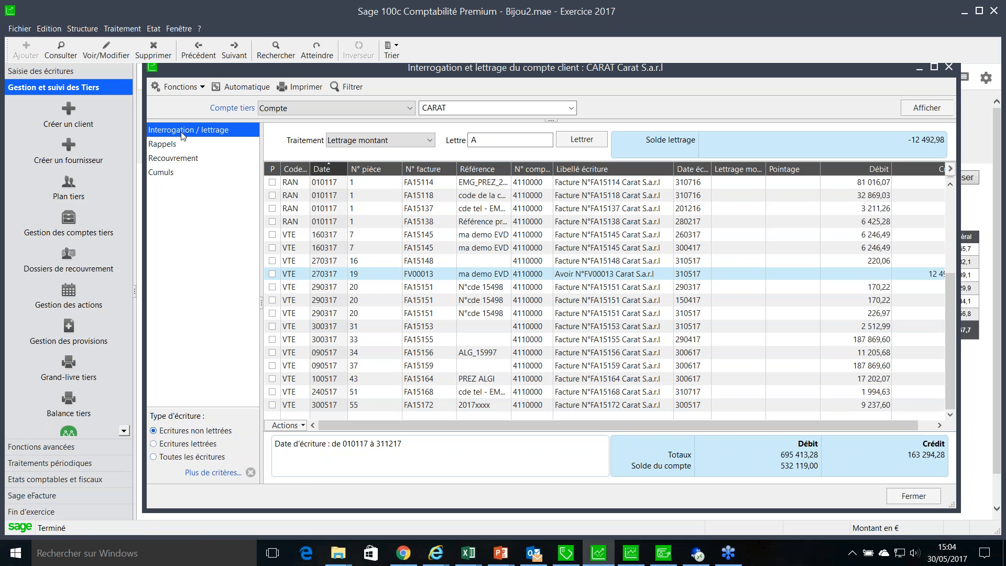
Step: Review the Rappels, Recouvrement and Cumuls views of the CARAT account, and return to Interrogation / lettrage
left_click(167, 144)
left_click(169, 158)
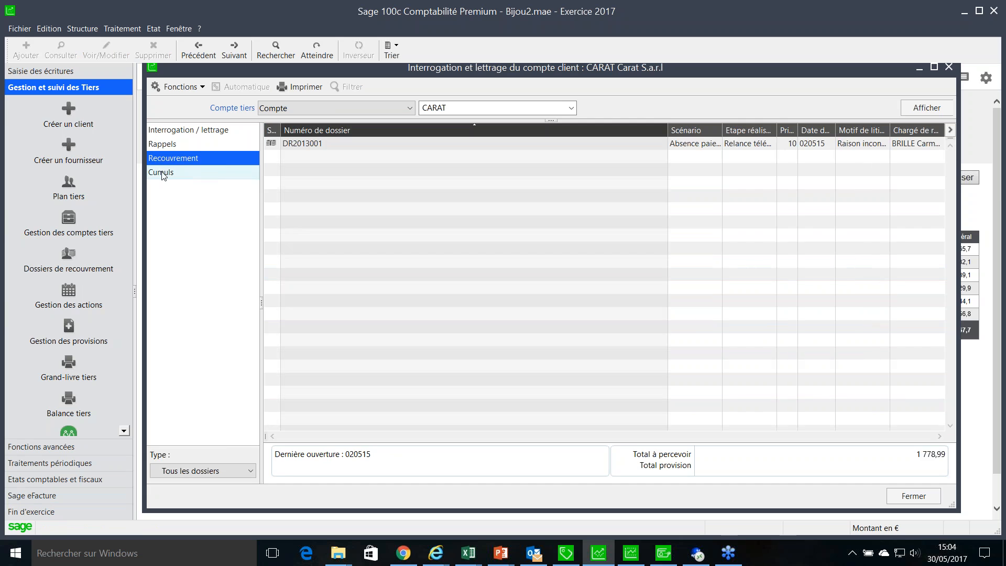
left_click(163, 173)
left_click(160, 140)
left_click(159, 130)
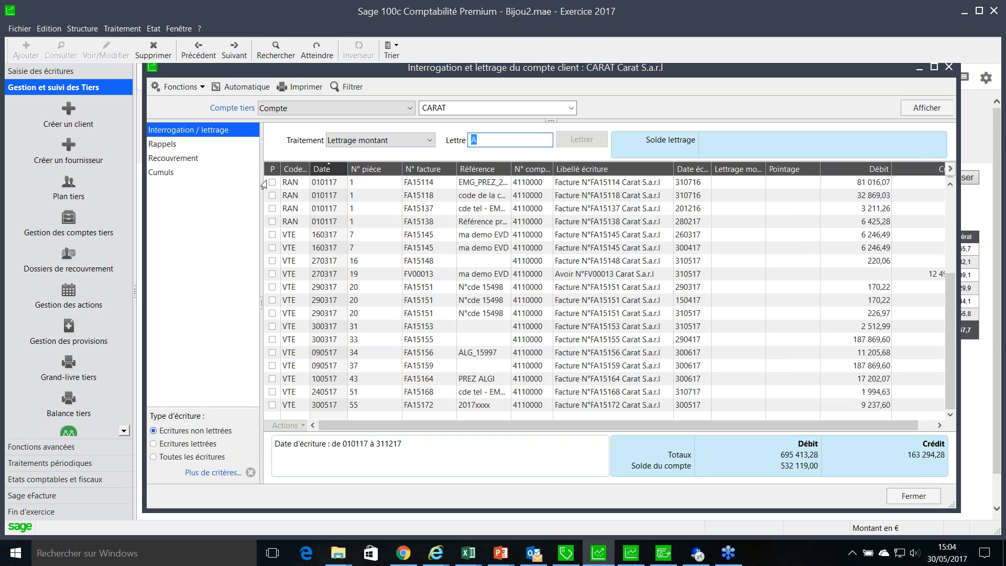
Step: Mark the FA15137 entry and the FA15145 entry due 300417 for lettering, and clear both marks
left_click(272, 208)
left_click(272, 247)
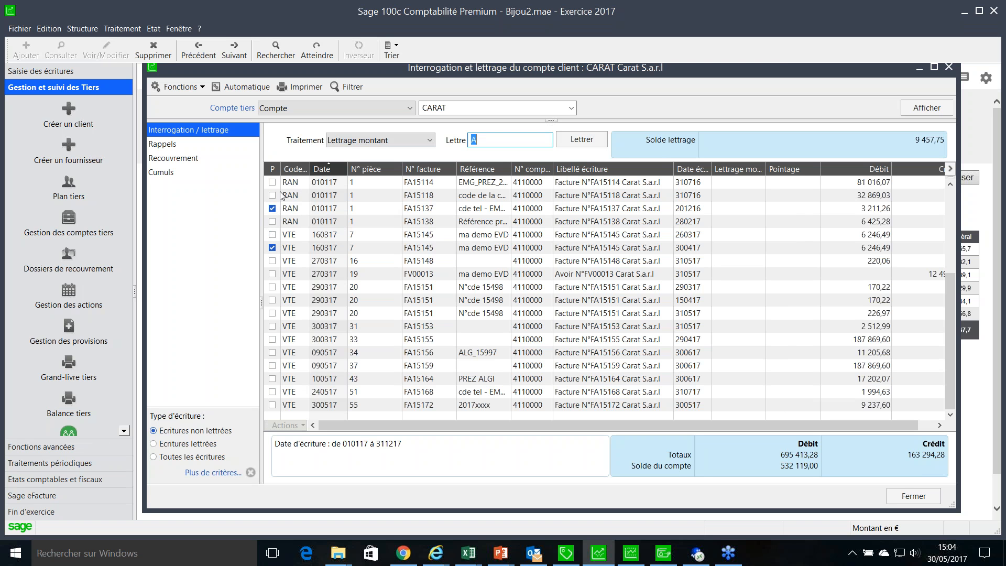
left_click(272, 208)
left_click(272, 247)
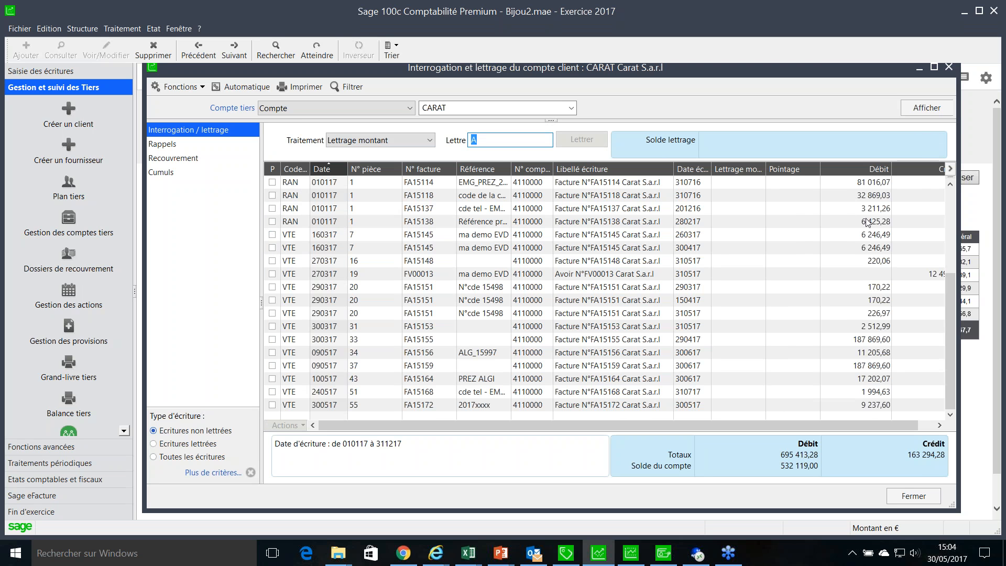
Step: Narrow the Pointage column in the CARAT entries, and close the account and the Gestion des comptes tiers list
left_click_drag(823, 168, 803, 173)
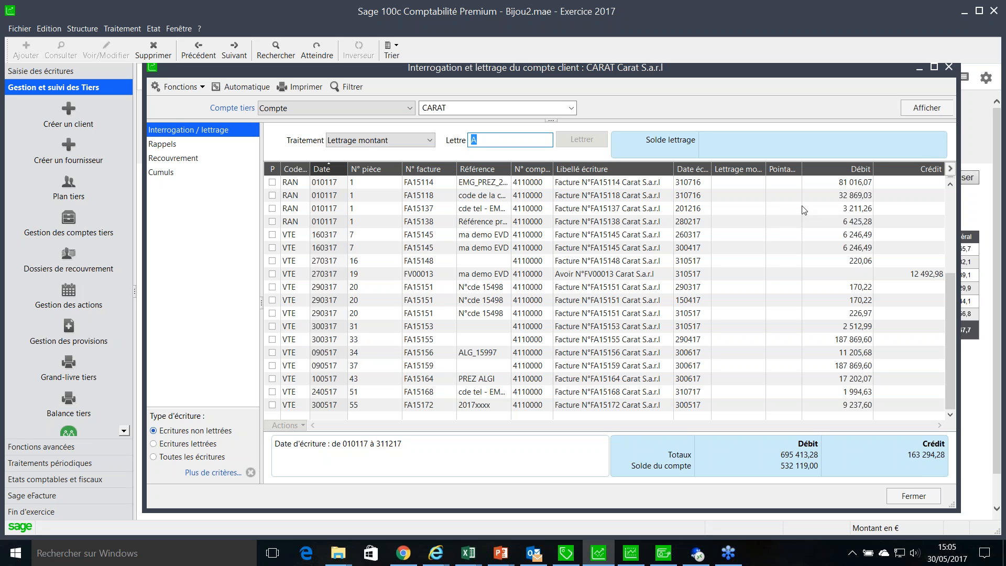
left_click(949, 67)
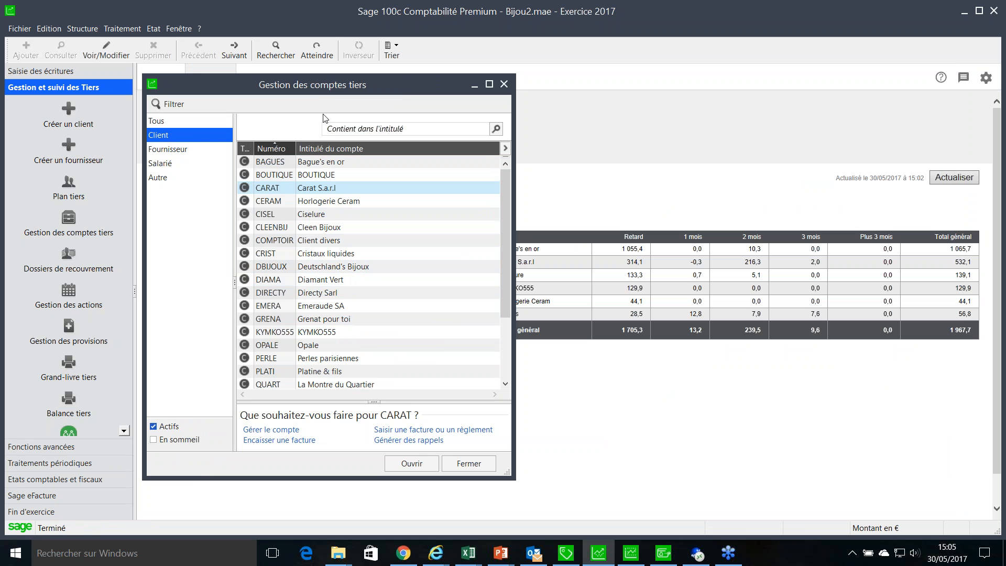
left_click(509, 86)
Step: Open Gestion des extraits and examine the bank movements of the Ext.30/04/17 statement for L'Européenne Ltd account BEU1
left_click(120, 30)
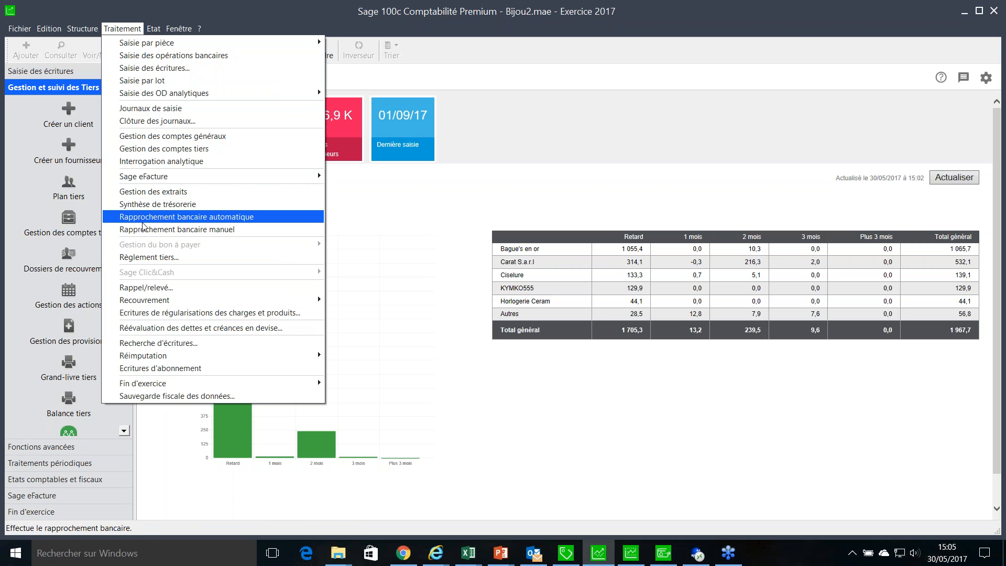
left_click(205, 194)
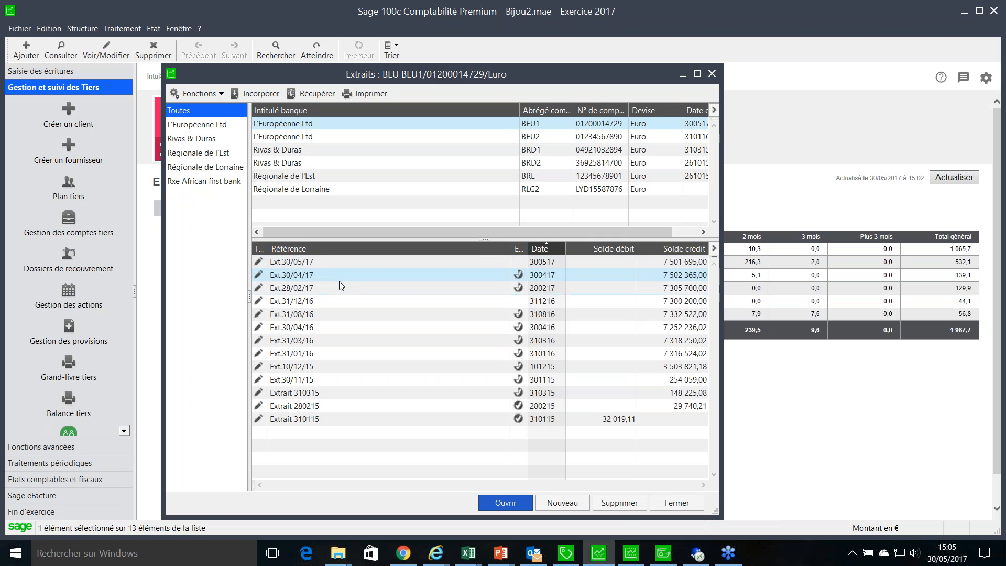
double_click(339, 279)
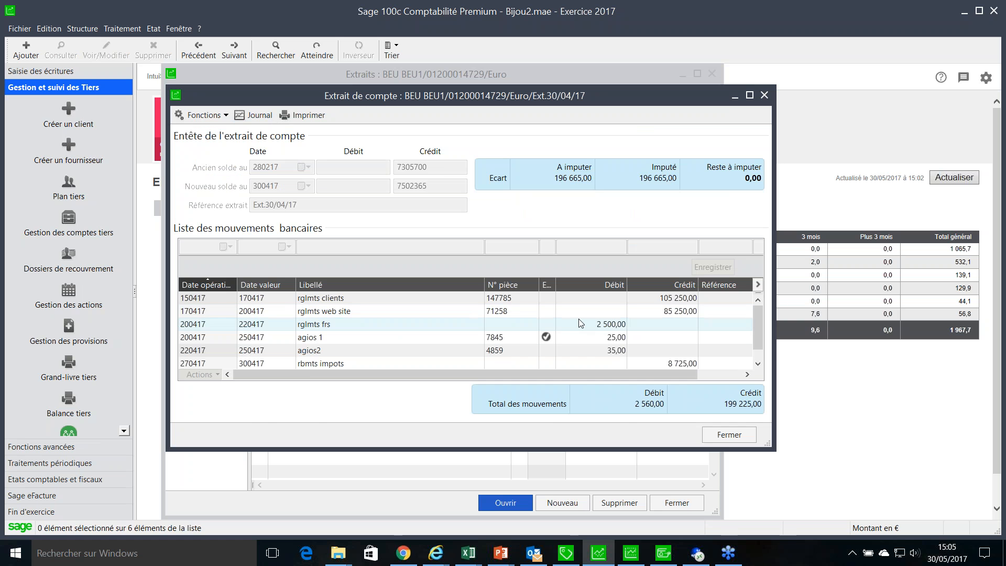
scroll(760, 341, "down", 1)
scroll(760, 355, "up", 1)
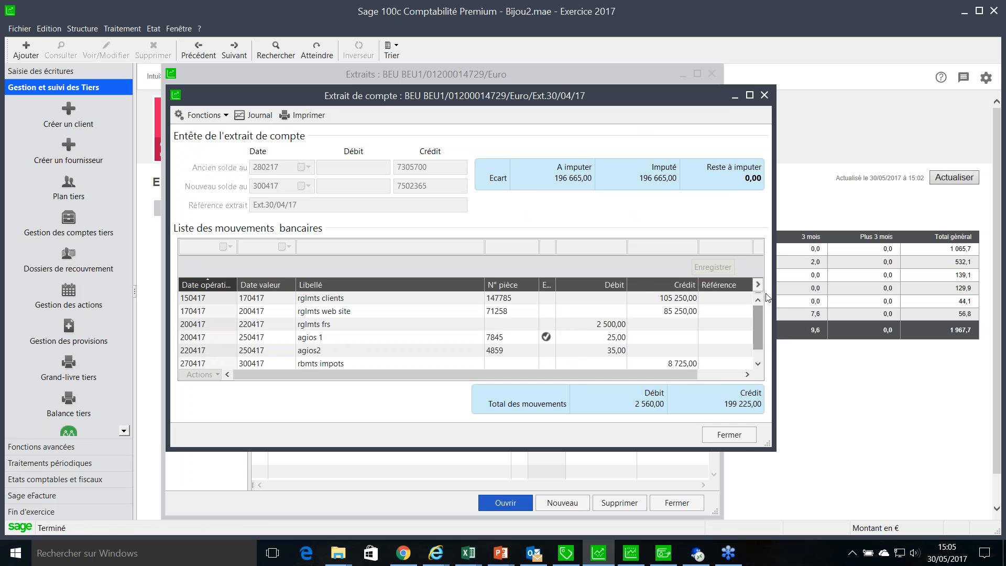
left_click(742, 436)
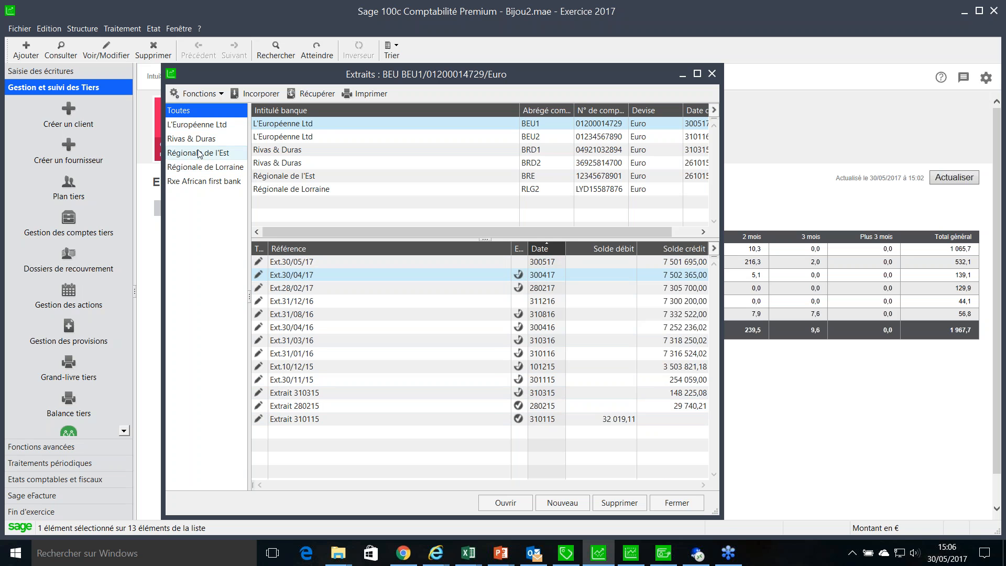
Step: Look through the statements filtered by bank, from L'Européenne Ltd to Rxe African first bank, and close the statements window
left_click(194, 127)
left_click(199, 154)
left_click(202, 167)
left_click(205, 181)
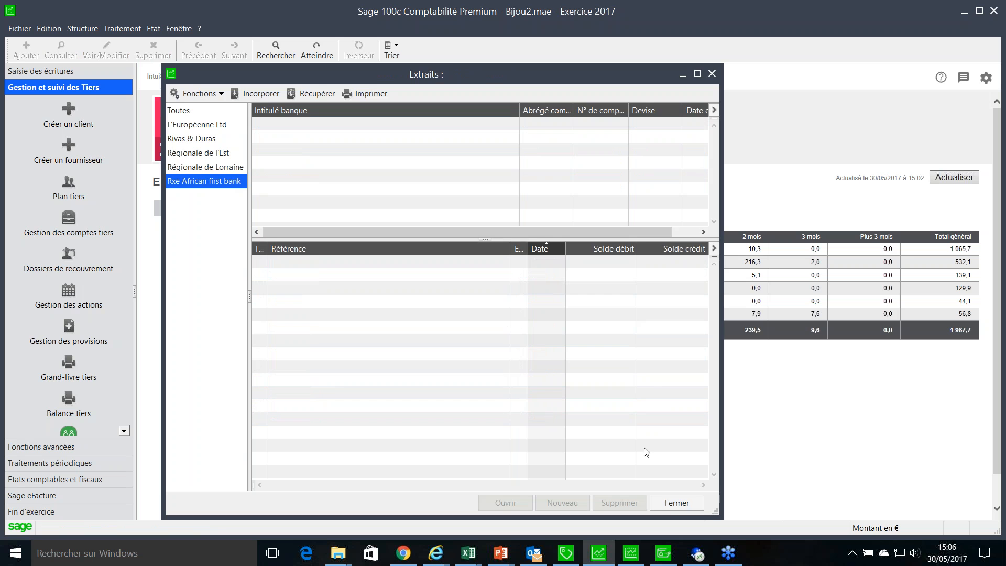
left_click(668, 506)
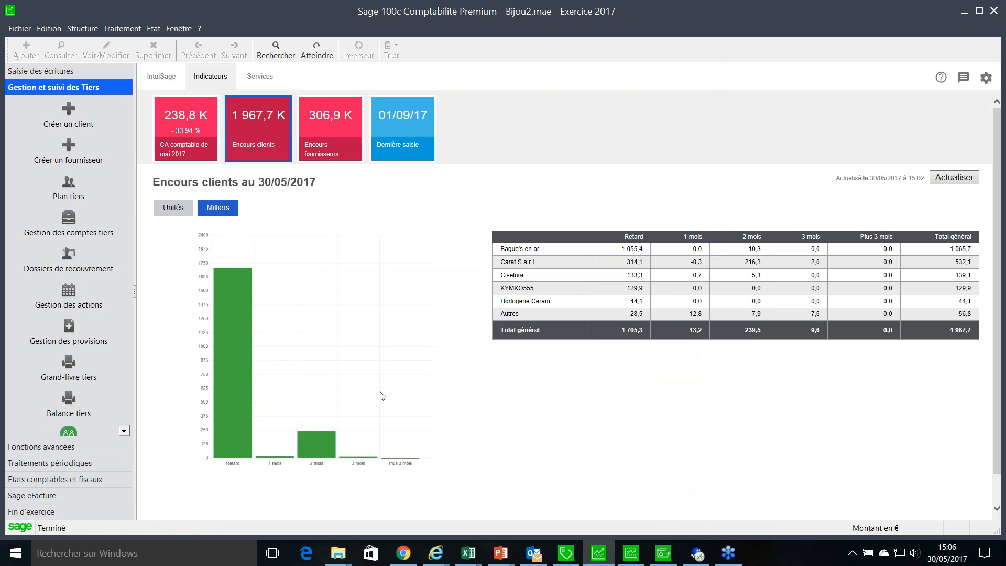
Step: Start the automatic bank reconciliation for bank account BEU and maximize its window
left_click(123, 28)
left_click(189, 217)
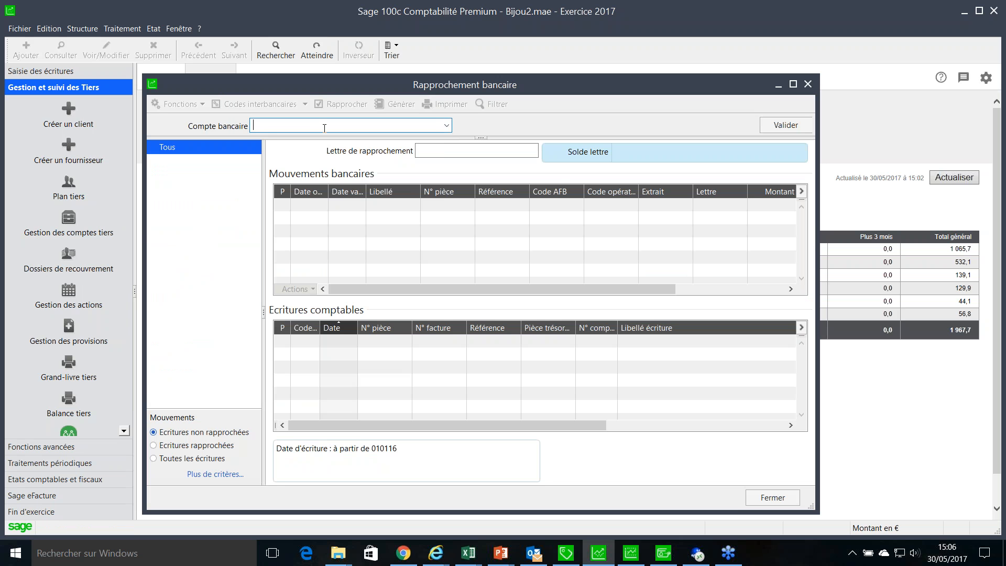
left_click(447, 126)
left_click(438, 134)
left_click(793, 84)
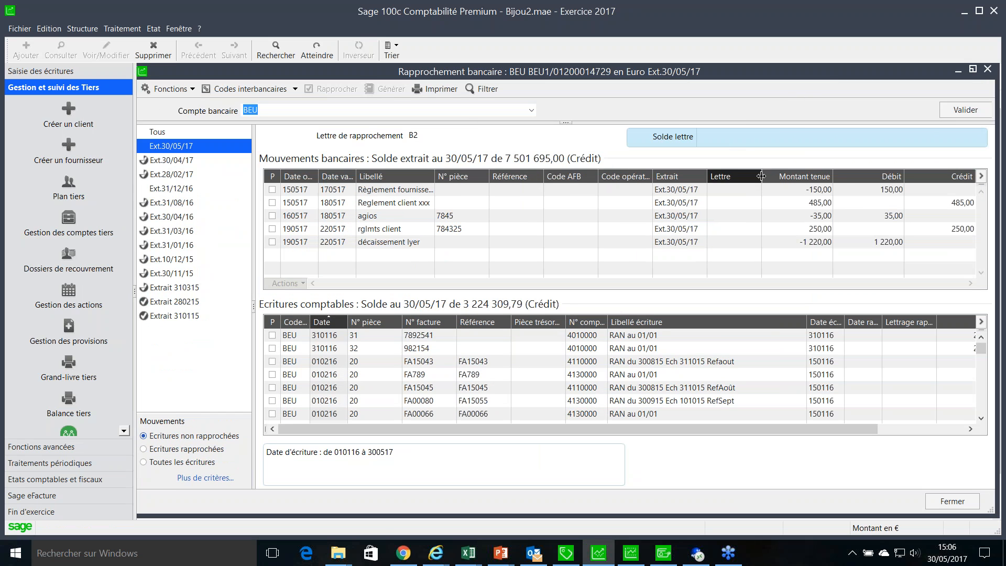
Step: Narrow the Libellé écriture, Pièce trésorerie and Débit columns in the Ecritures comptables list to fit the Crédit column
left_click_drag(807, 320, 754, 321)
left_click_drag(542, 324, 541, 323)
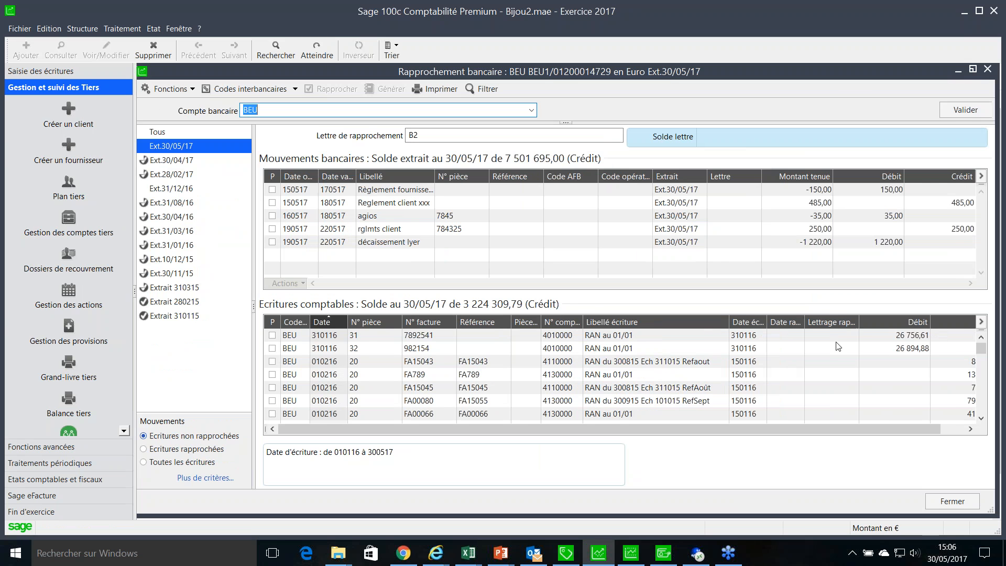
left_click_drag(930, 322, 904, 324)
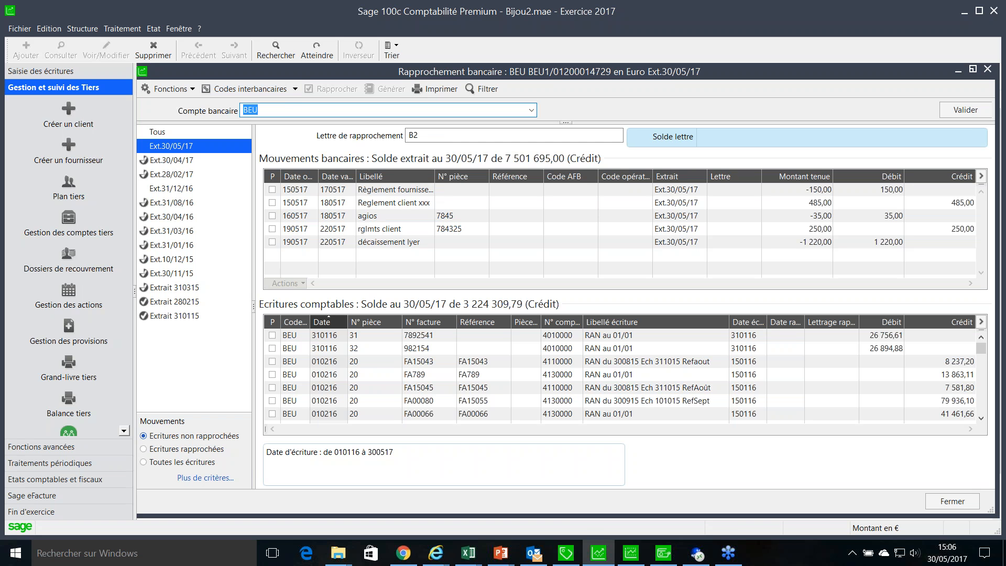
left_click(272, 190)
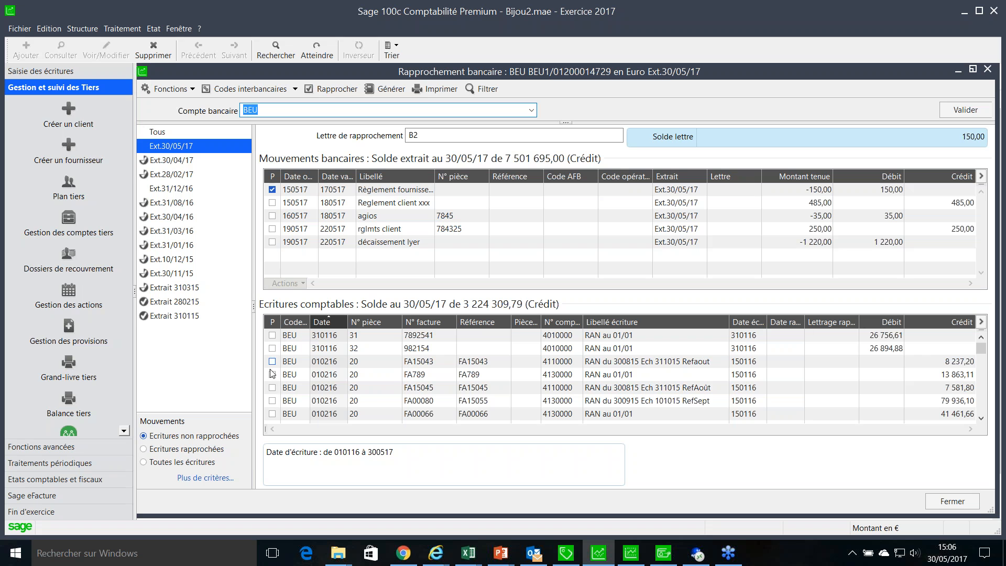
left_click(272, 388)
left_click(272, 203)
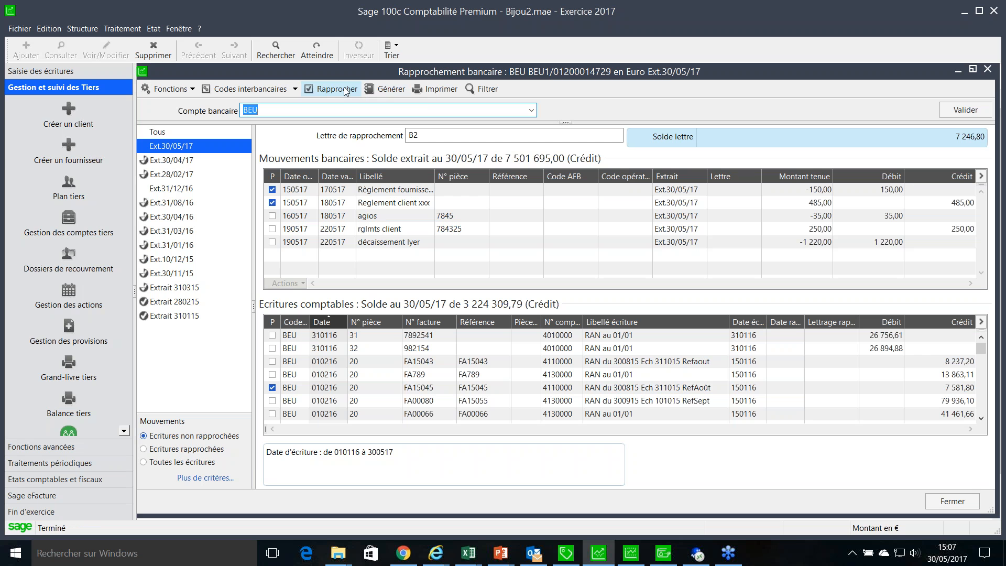
left_click(272, 189)
left_click(272, 202)
left_click(272, 387)
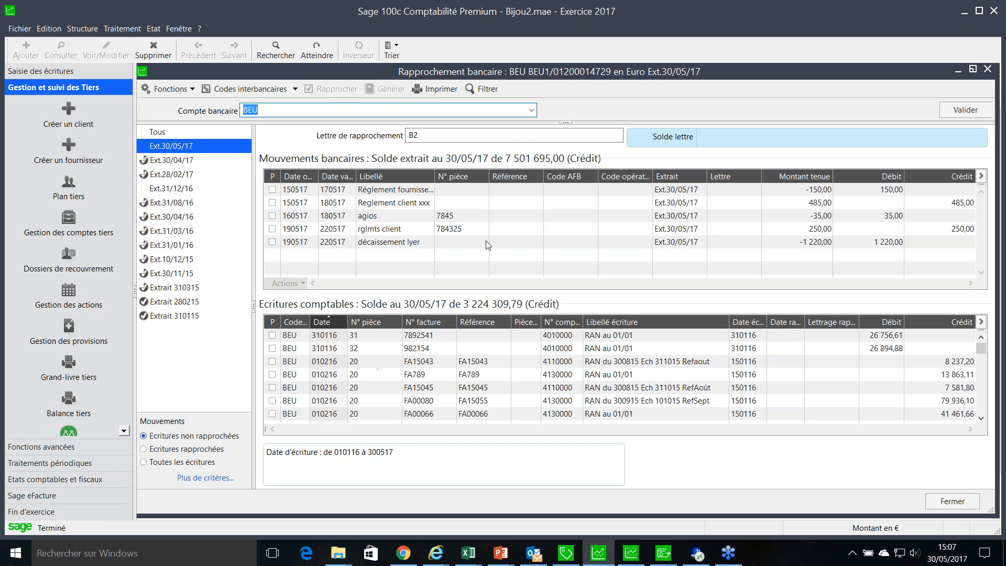
Step: Generate the balancing accounting entry for the agios bank movement with the Agios bancaires entry template
left_click(272, 216)
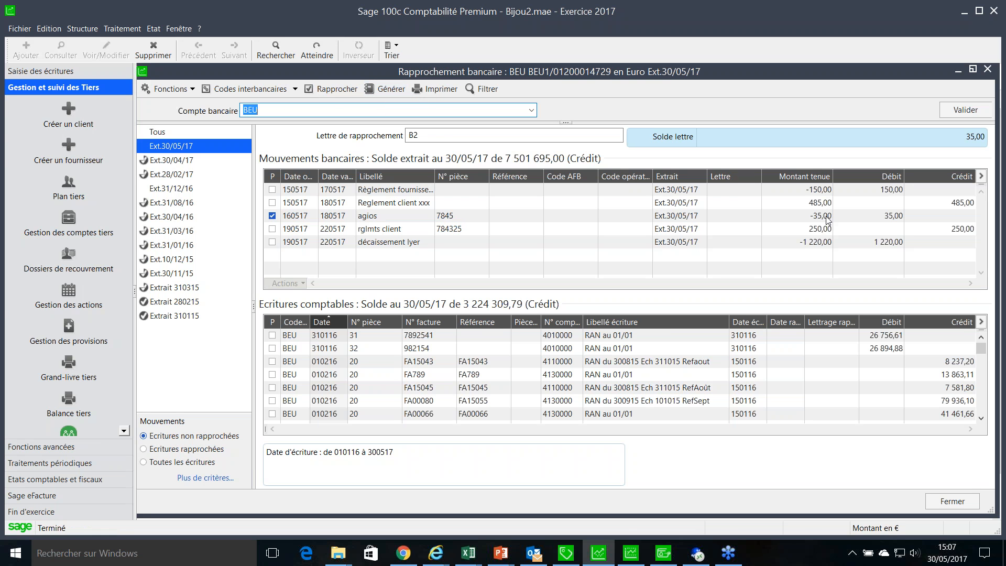
left_click(391, 89)
left_click(615, 261)
left_click(506, 261)
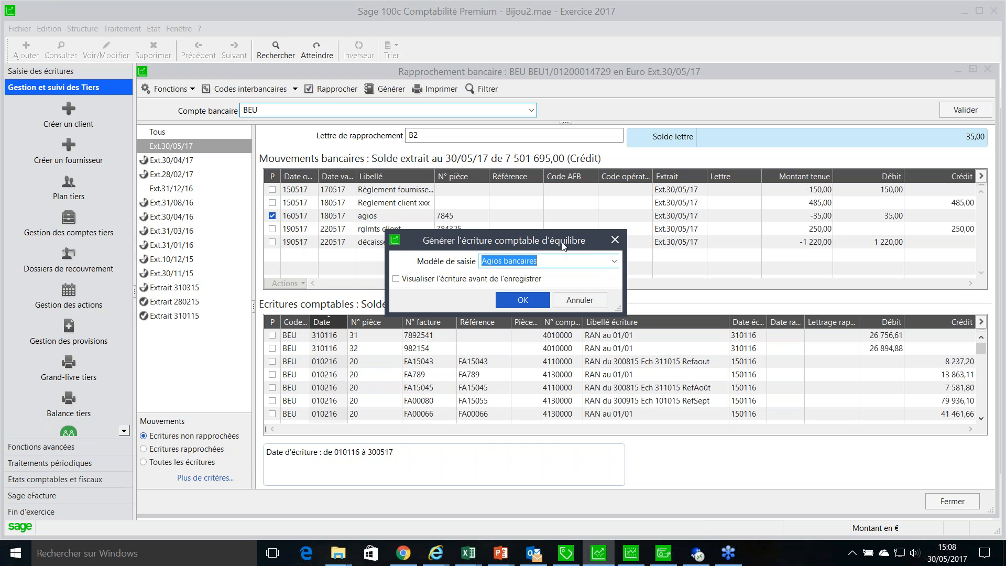
left_click(522, 307)
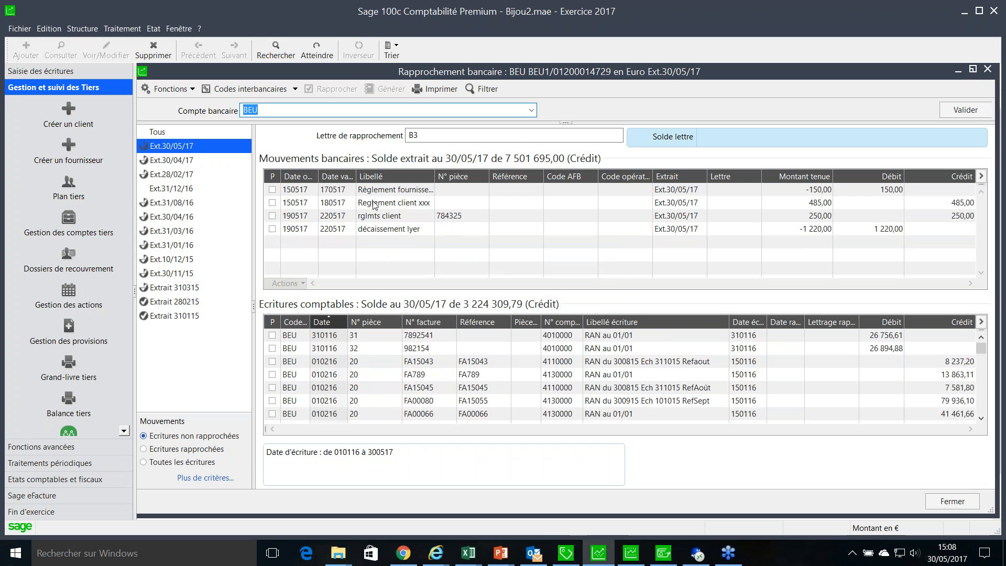
Step: Check the agios movement among the reconciled entries of Ext.30/05/17, return to the unreconciled entries and close the bank reconciliation
left_click(193, 449)
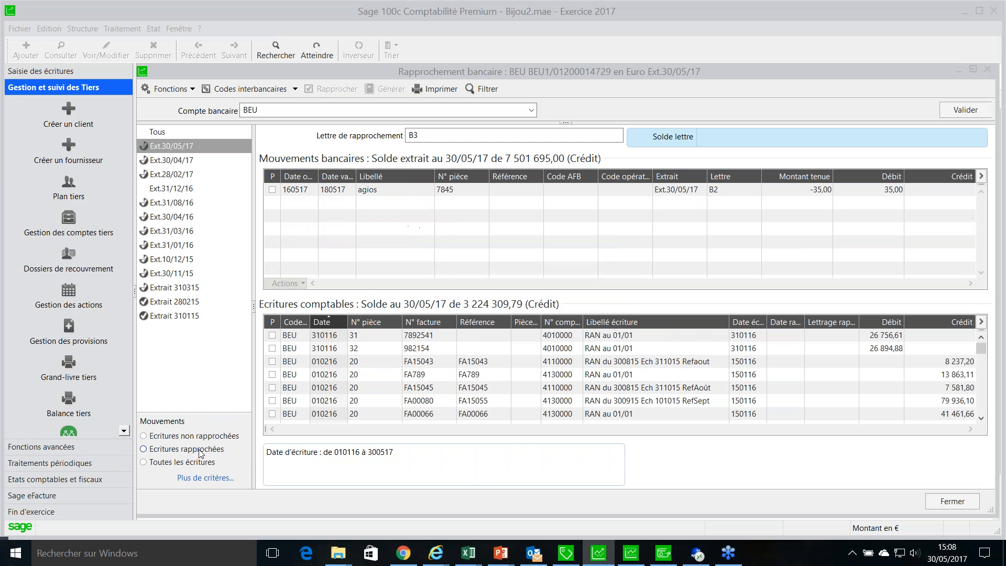
left_click(381, 193)
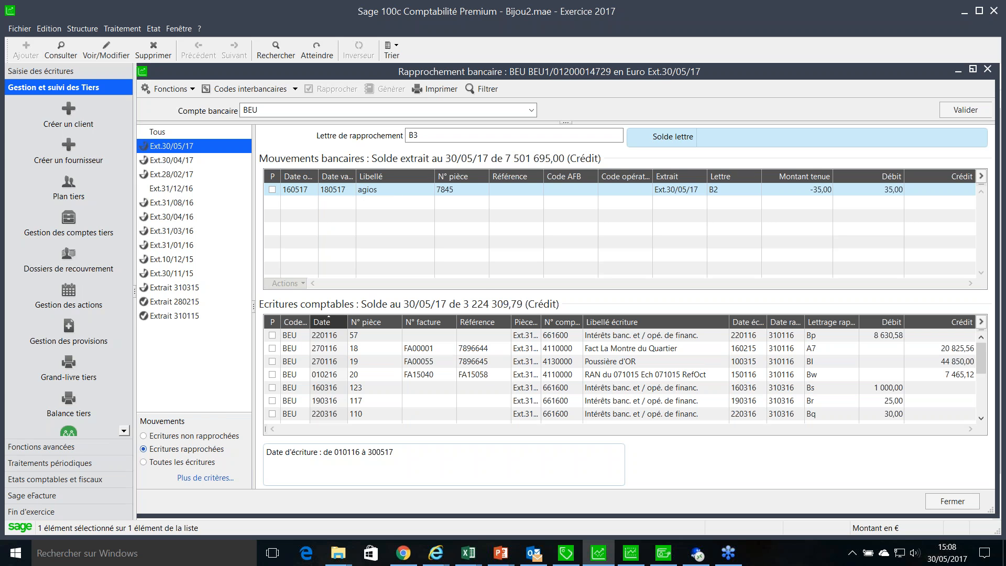
left_click(215, 436)
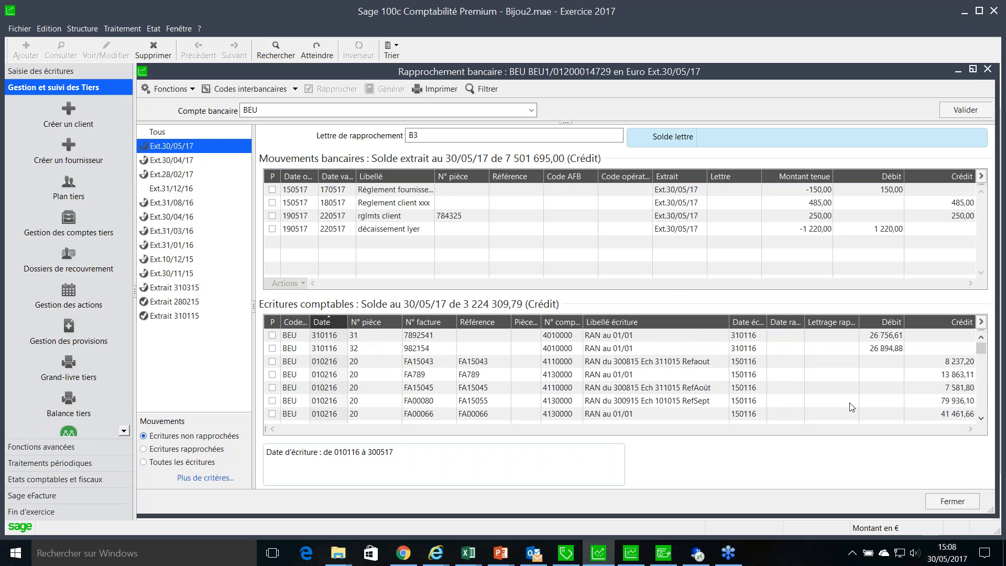
left_click(952, 501)
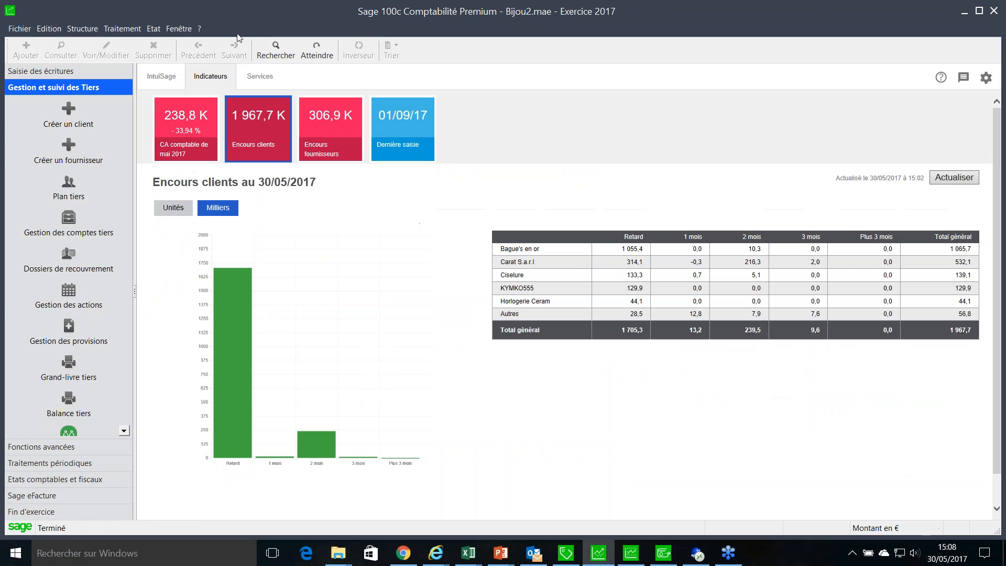
Step: Try to open the Synthèse de trésorerie from the accounting file
left_click(116, 29)
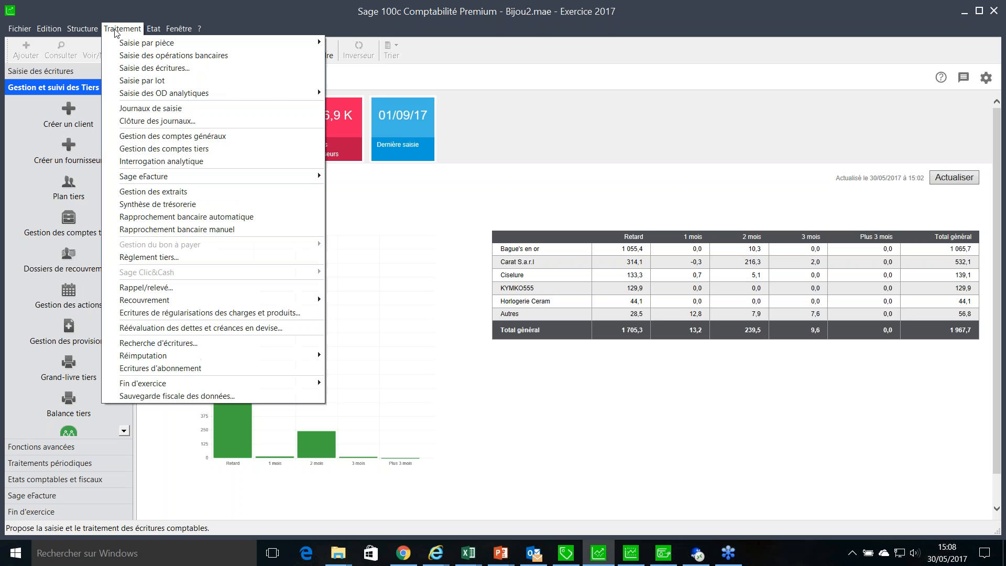
left_click(158, 204)
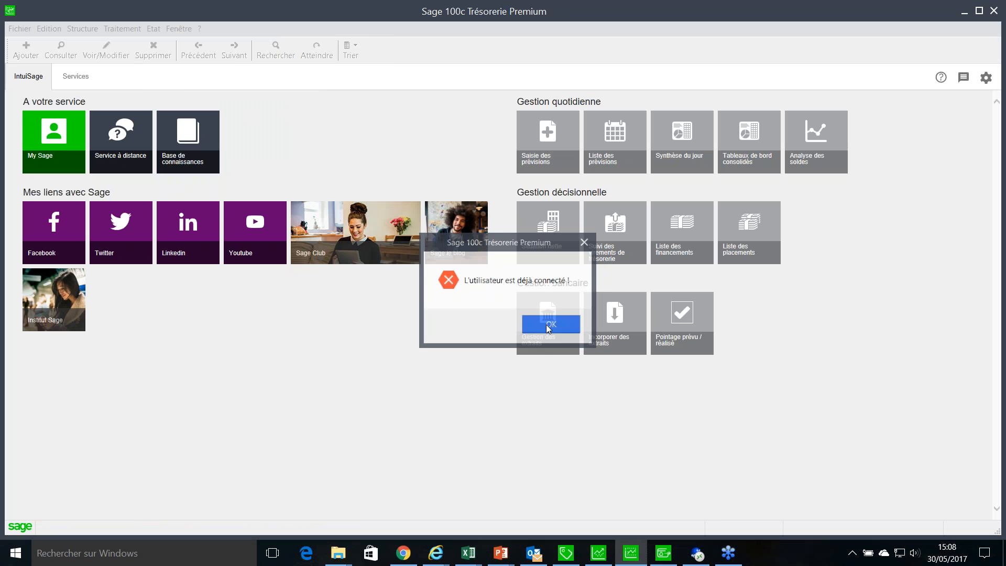
left_click(550, 325)
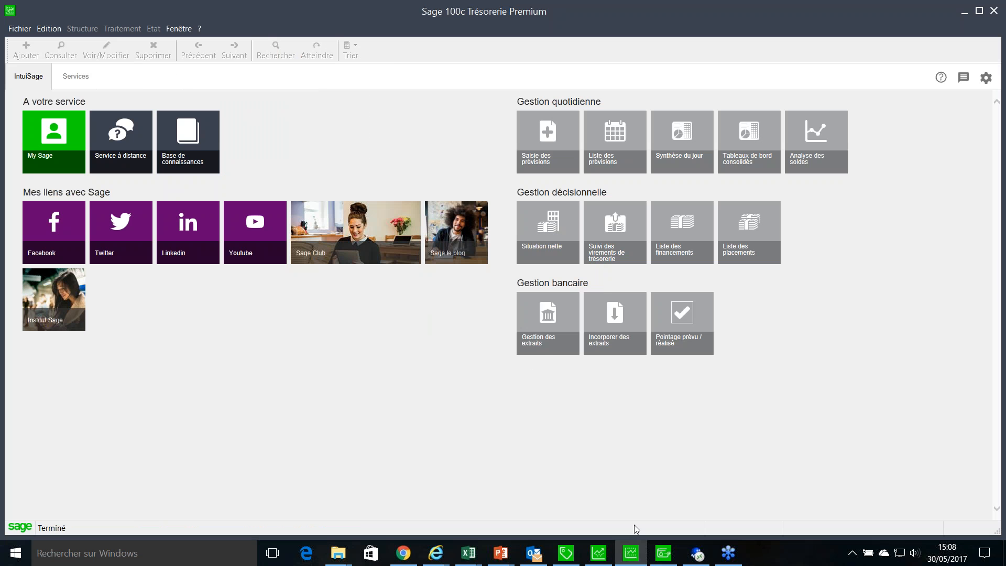
Step: Switch to Sage 100c Moyens de paiement and close the bijou2.mdp file
left_click(630, 555)
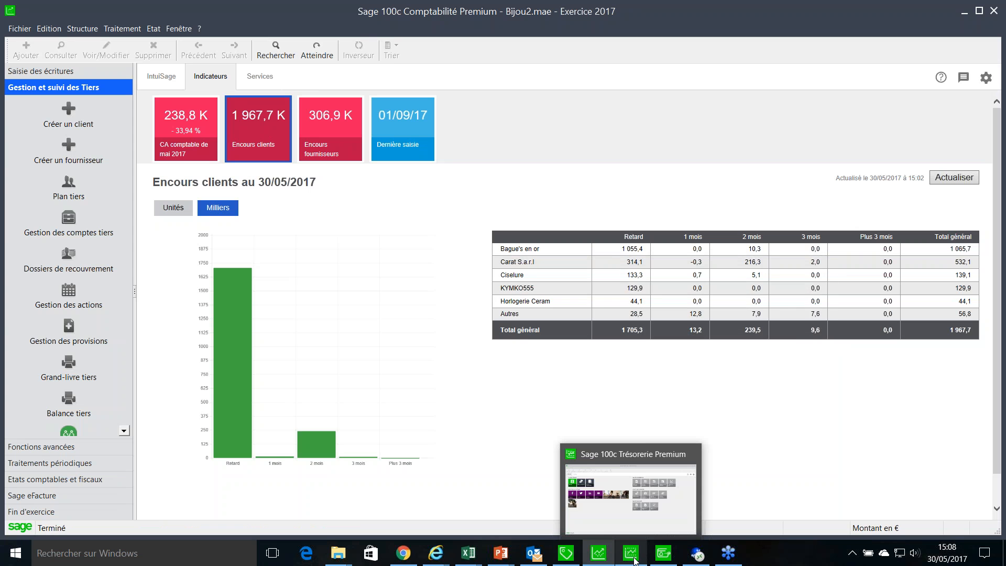
left_click(635, 559)
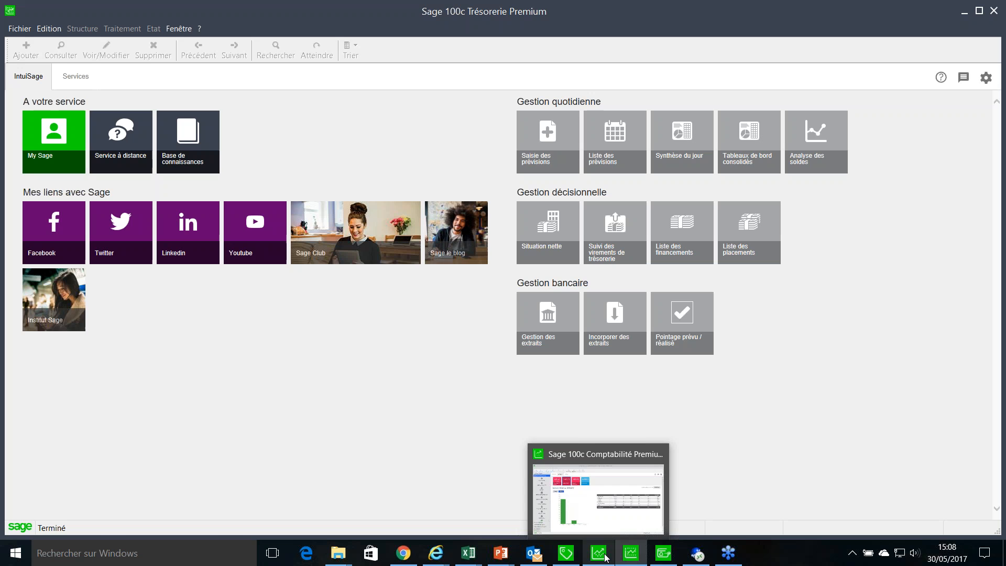
left_click(656, 556)
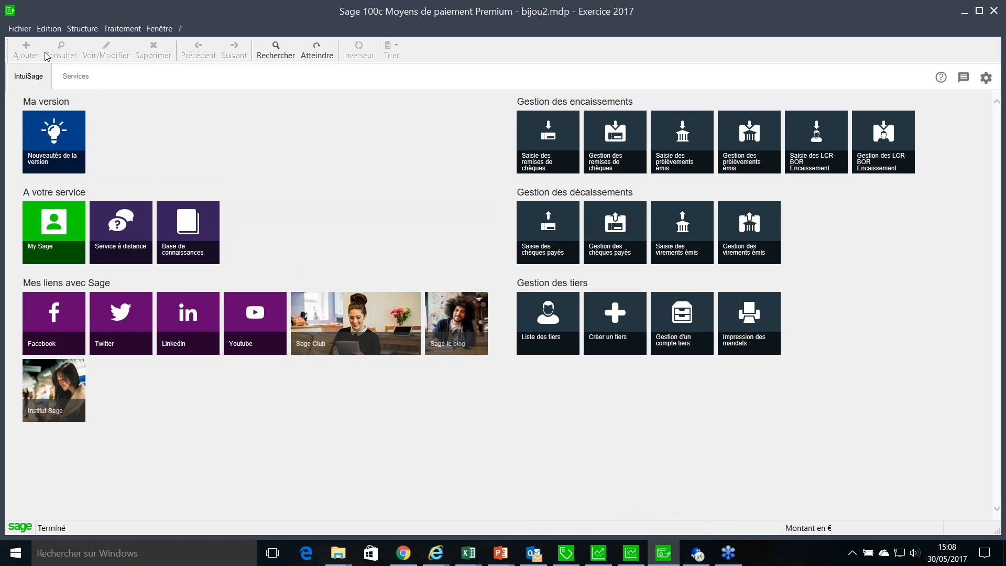
left_click(27, 31)
left_click(33, 82)
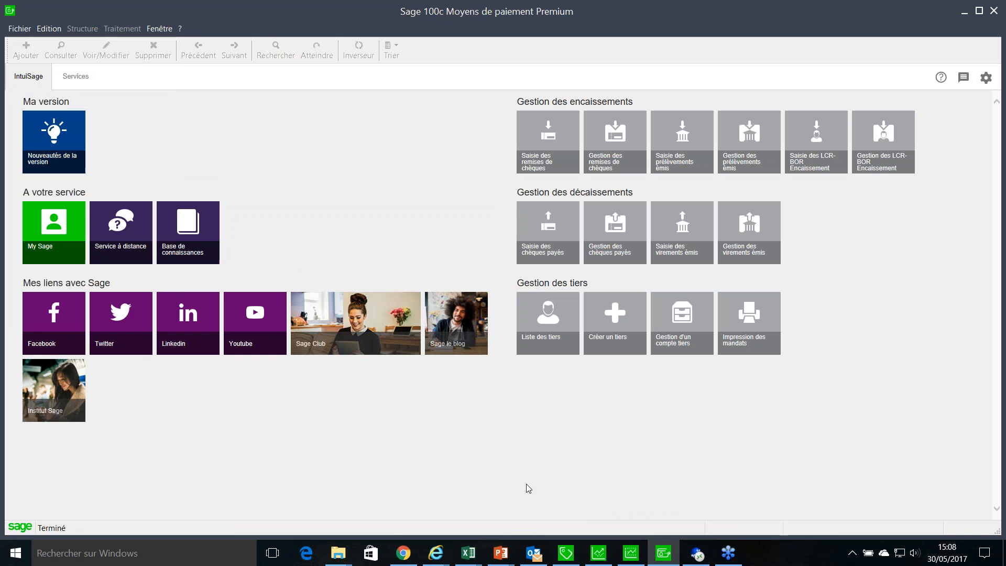
Step: Switch to Sage 100c Trésorerie and open the bijou2.mdp file from the Entreprise 100c folder
left_click(628, 561)
left_click(21, 29)
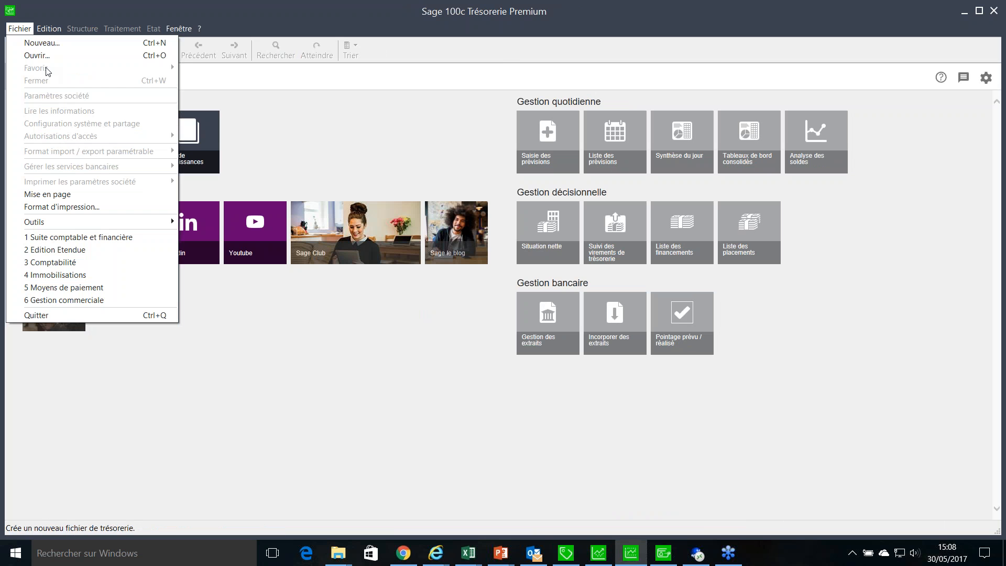
left_click(38, 55)
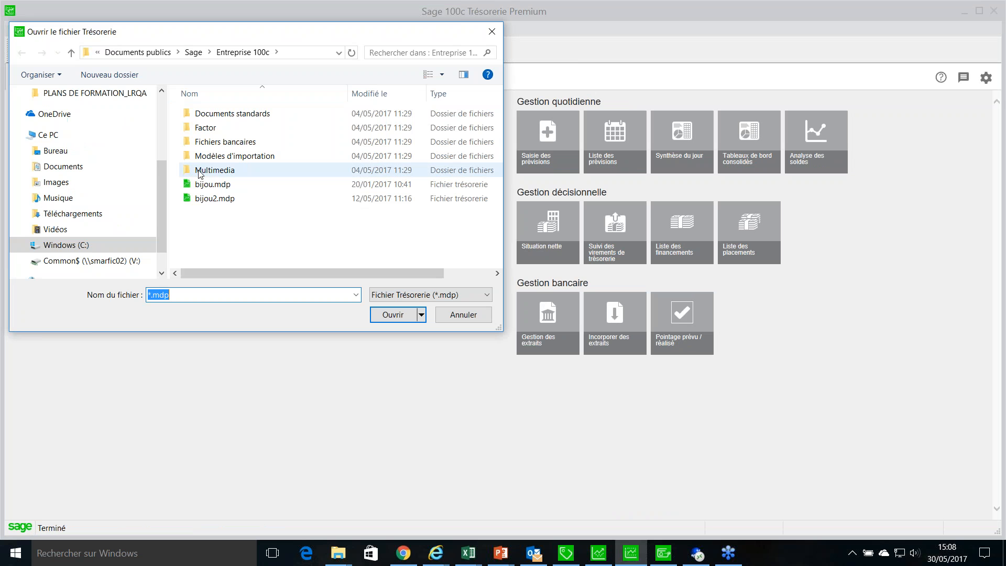
left_click(217, 199)
left_click(407, 316)
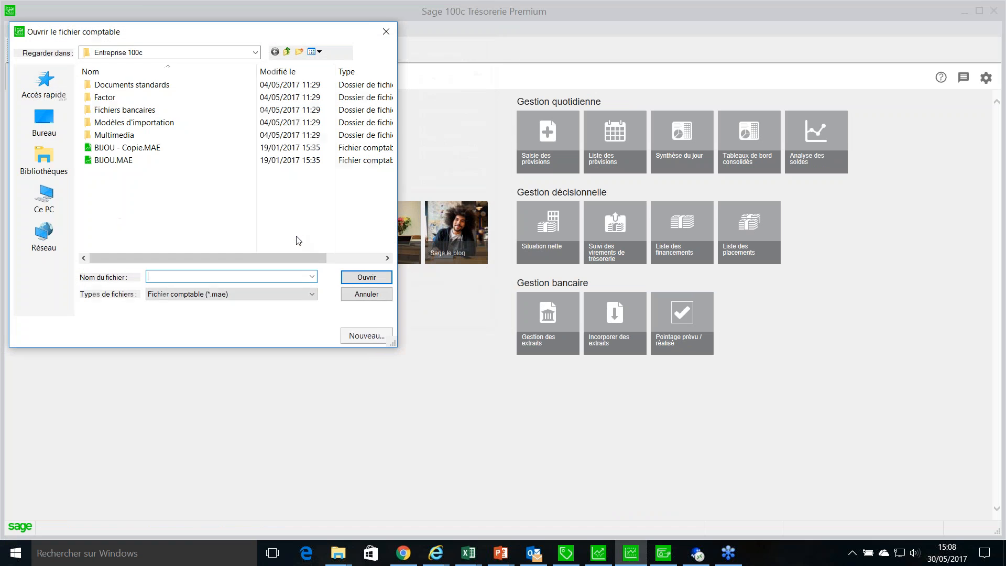
Step: Choose Bijou2.mae in the Gestion commerciale 100c folder as the accounting file and sign in as <Administrateur>
left_click(256, 52)
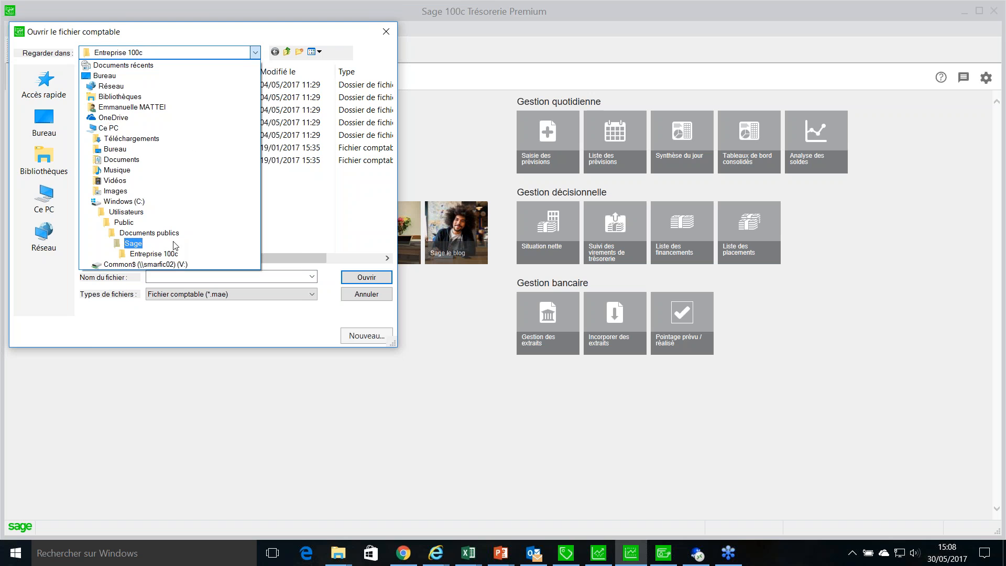
left_click(133, 243)
double_click(138, 98)
left_click(124, 146)
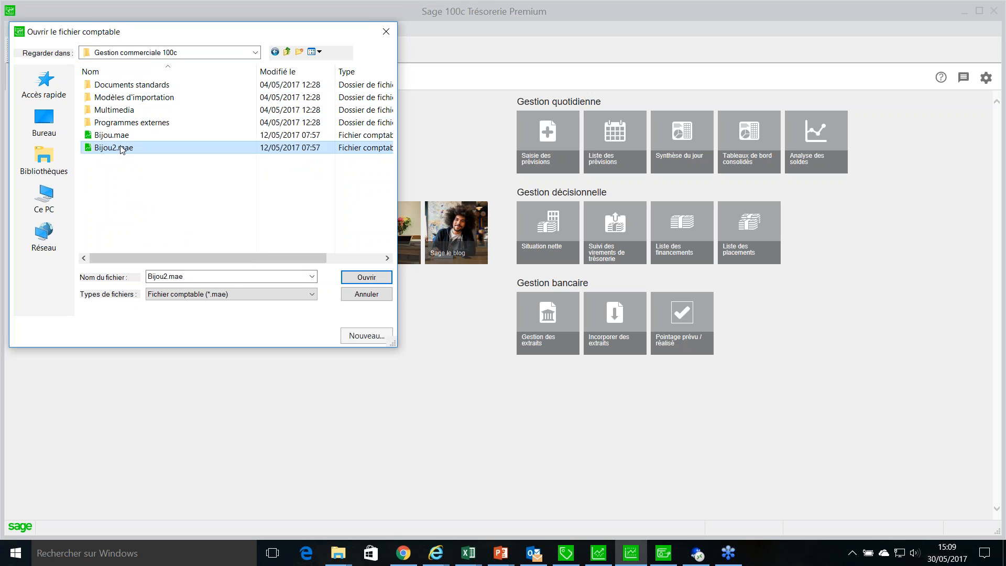
left_click(350, 282)
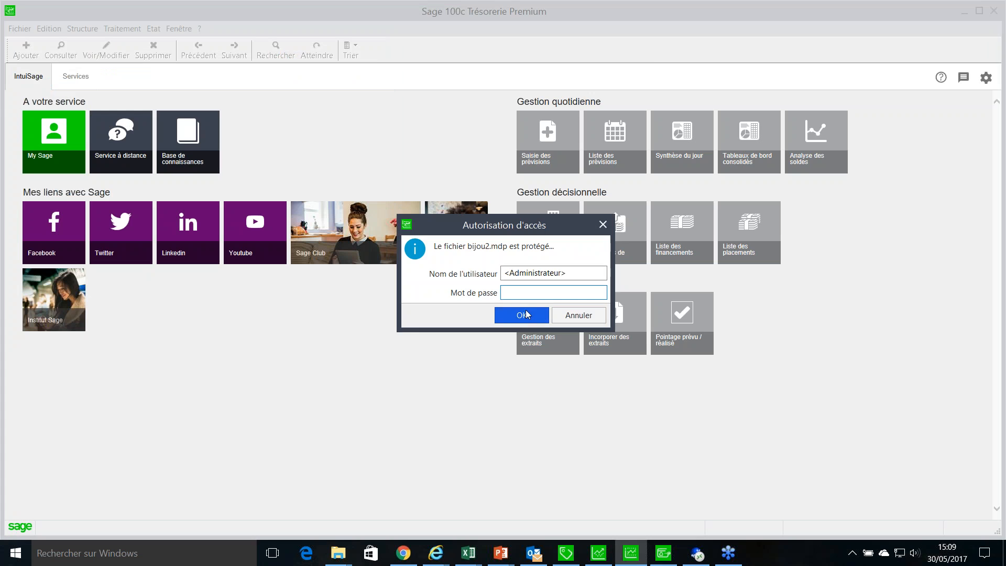
left_click(532, 315)
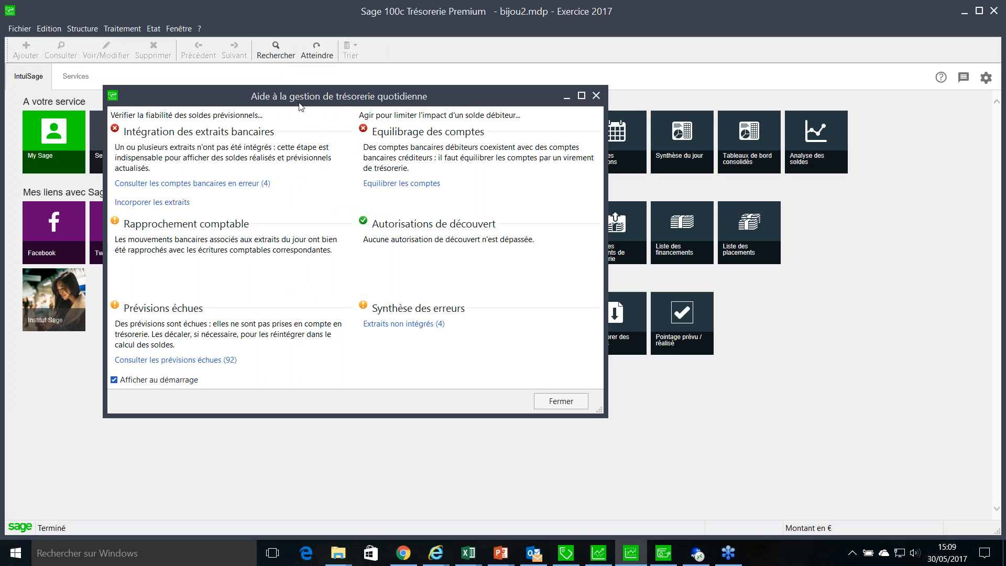
Step: Open the overdue forecasts from the daily treasury assistant, enlarge the list area and widen the operation date column
left_click_drag(297, 99, 340, 107)
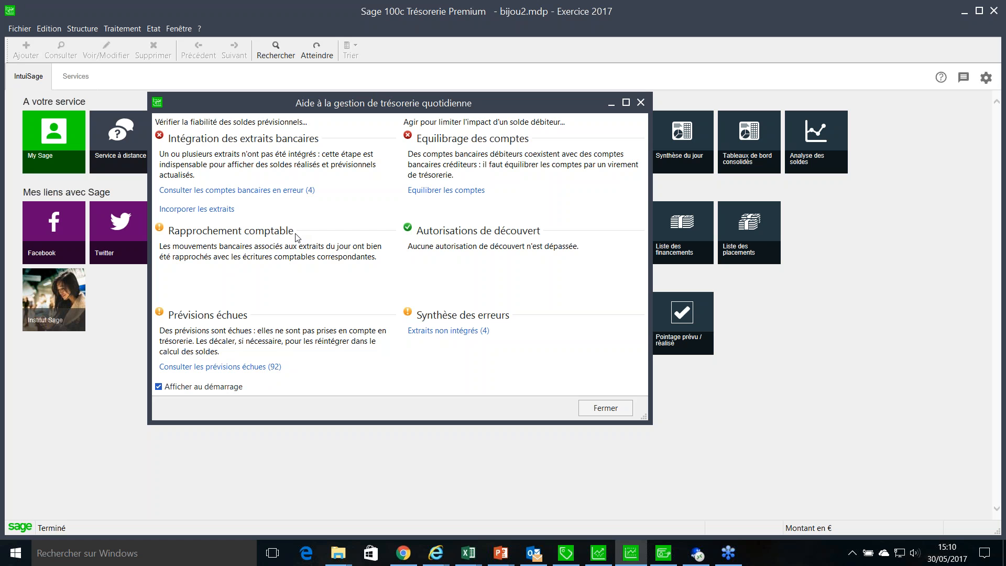
left_click(255, 366)
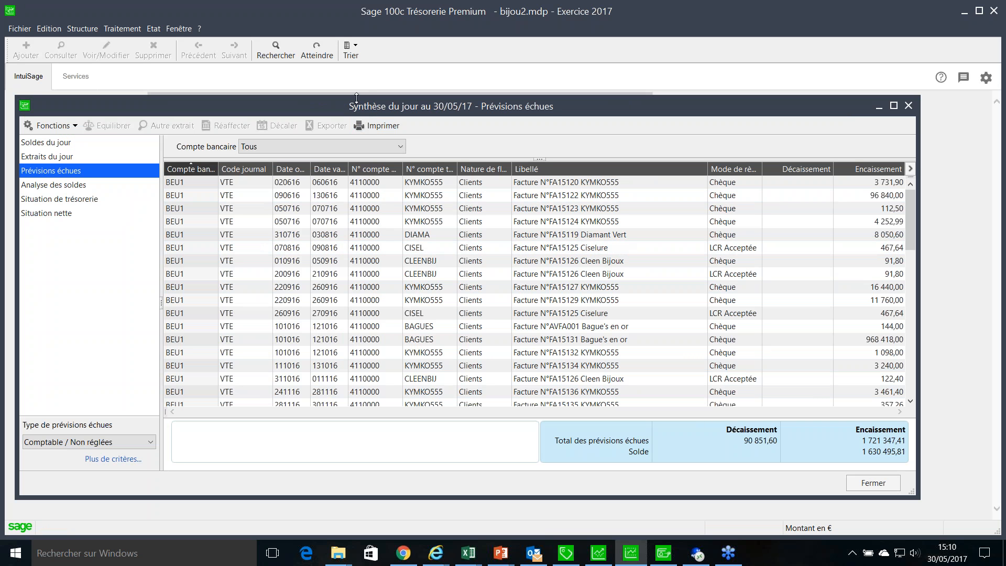
left_click_drag(160, 192, 114, 192)
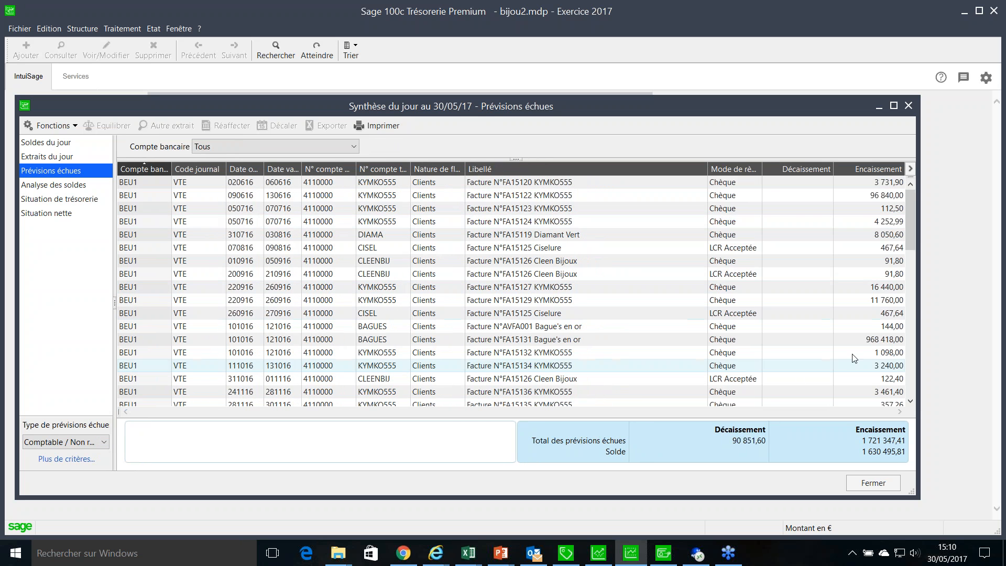
left_click_drag(920, 297, 967, 297)
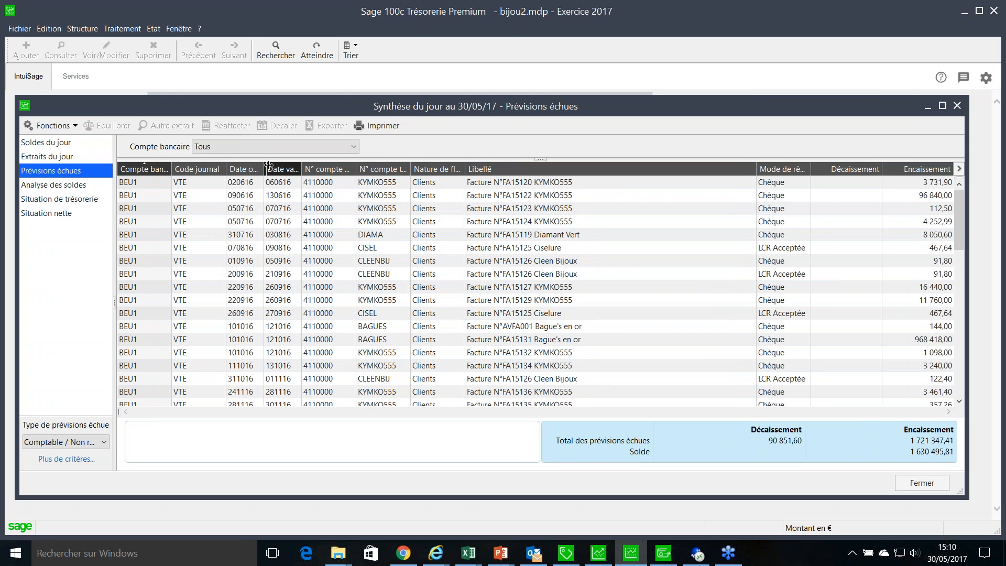
left_click_drag(265, 169, 276, 170)
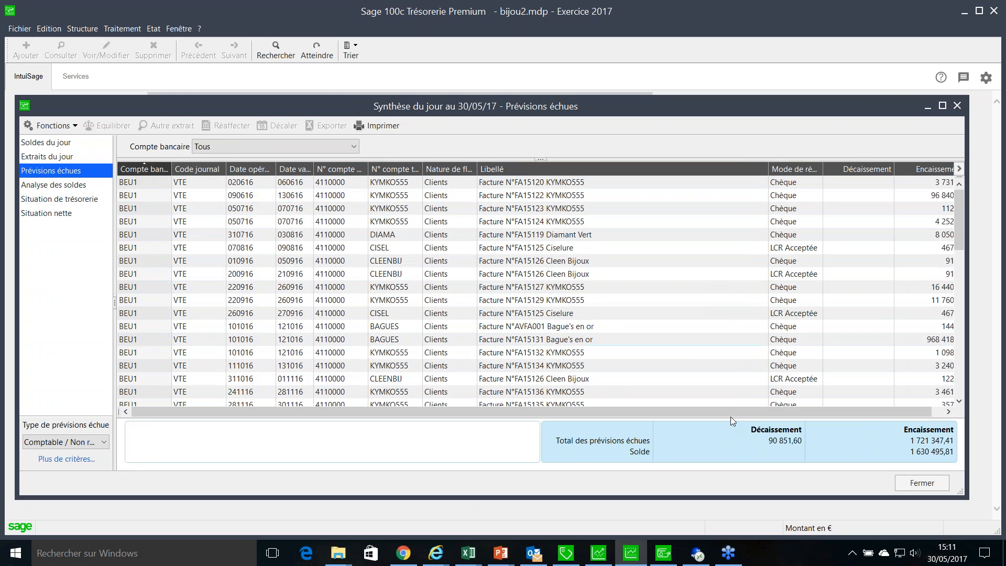
left_click_drag(730, 411, 743, 411)
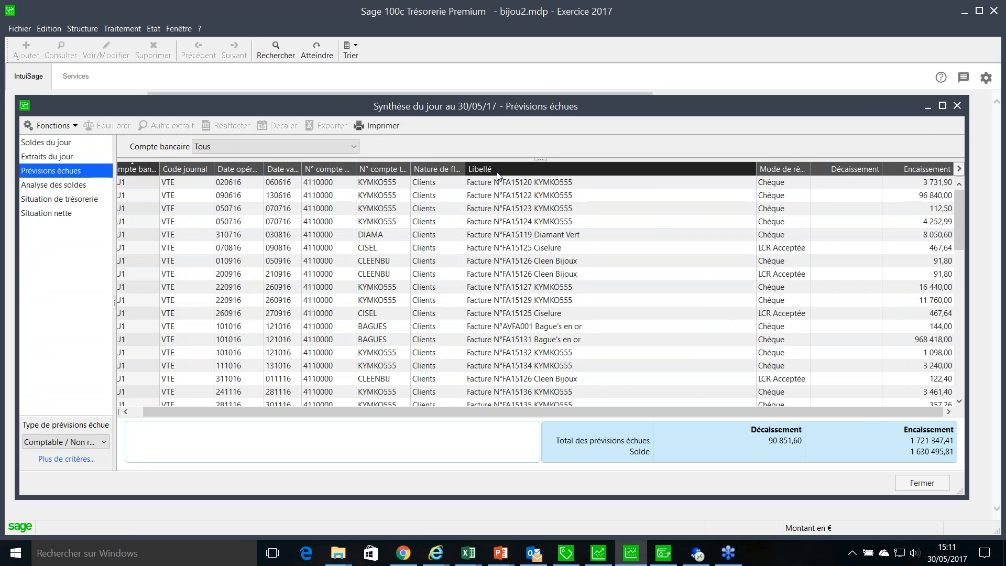
Step: Customise the overdue forecasts list to add the due date column before the operation date, and widen the new column
right_click(531, 170)
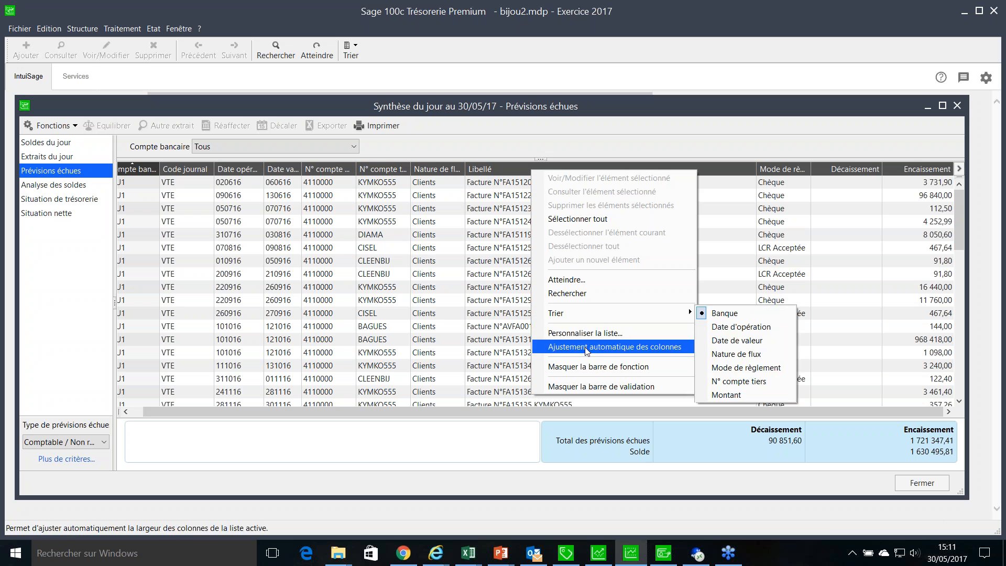
left_click(586, 333)
left_click(340, 237)
left_click(477, 259)
left_click(680, 351)
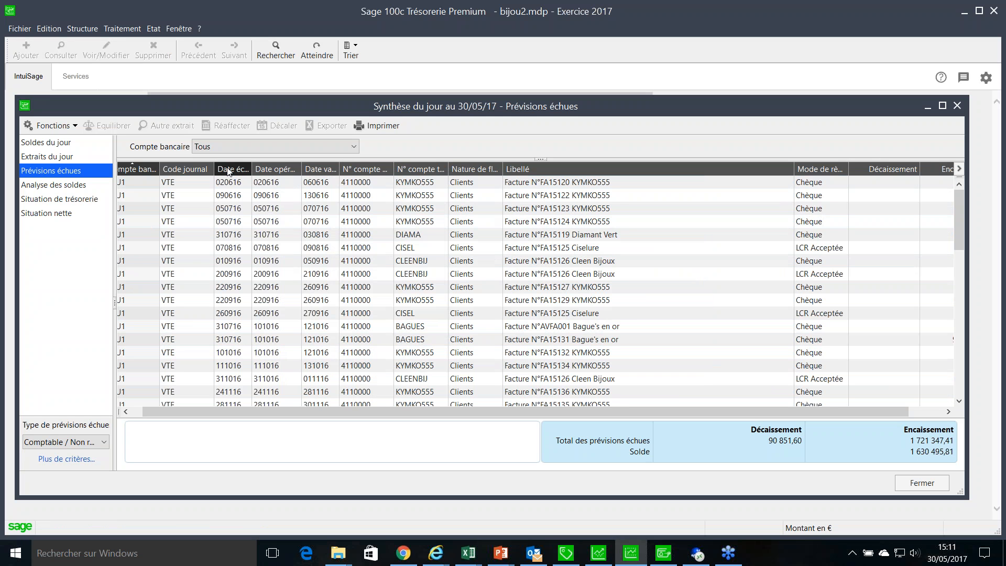
left_click_drag(260, 167, 271, 167)
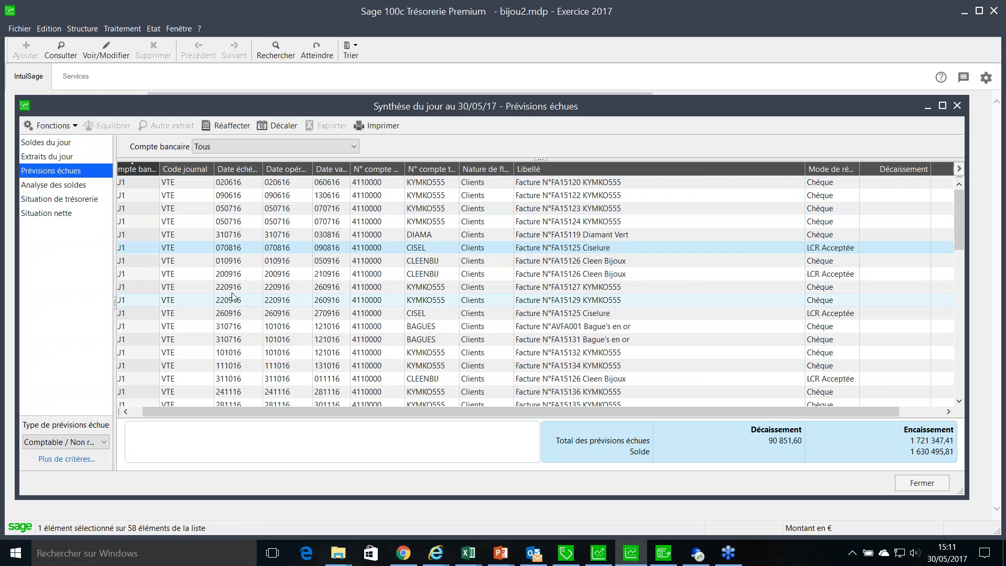
Step: Look through the overdue forecasts and close the Synthèse du jour
scroll(244, 288, "down", 13)
scroll(248, 355, "up", 10)
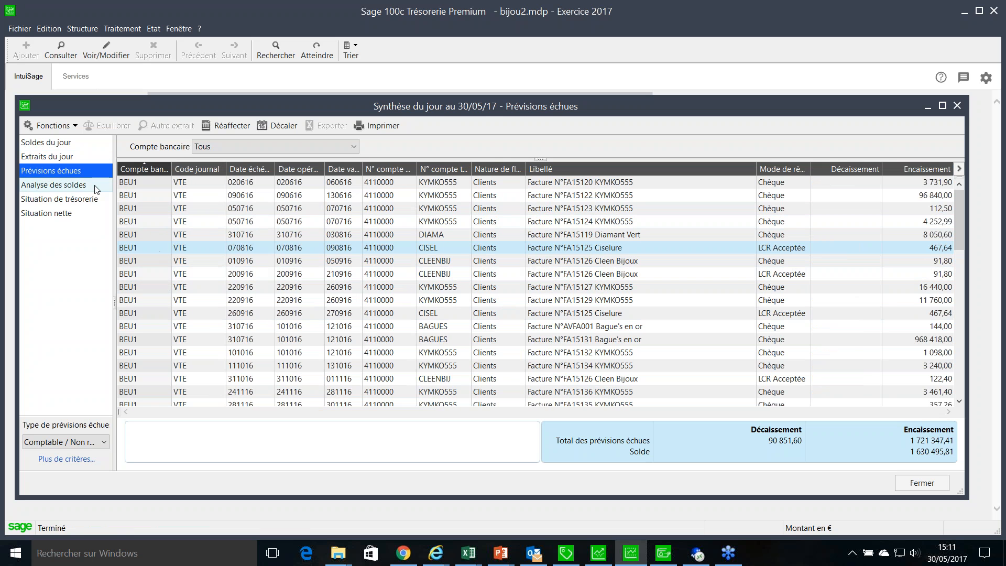
left_click(922, 482)
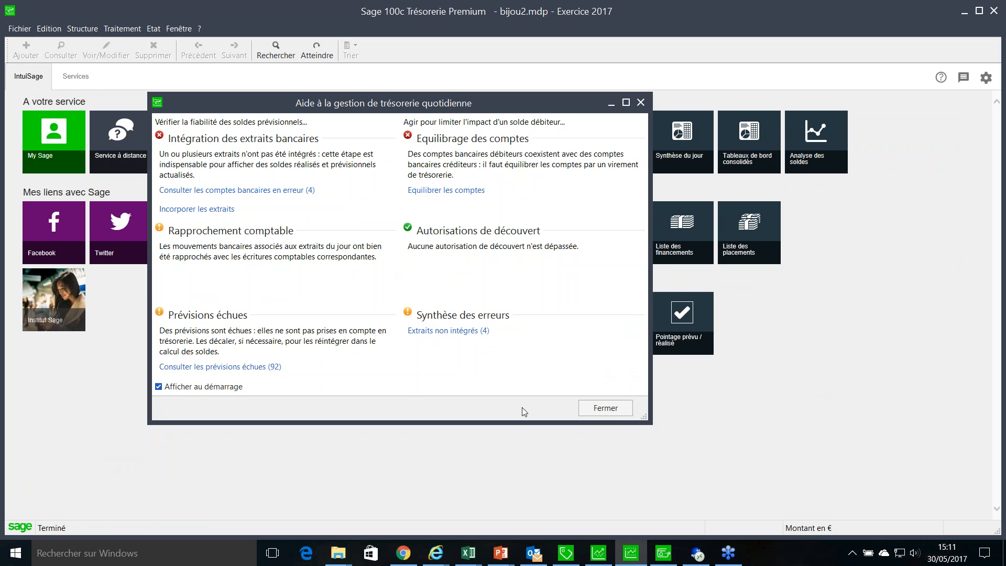
Step: Close the daily treasury management assistant and display the Situation de trésorerie for the BEU1 bank account
left_click(605, 408)
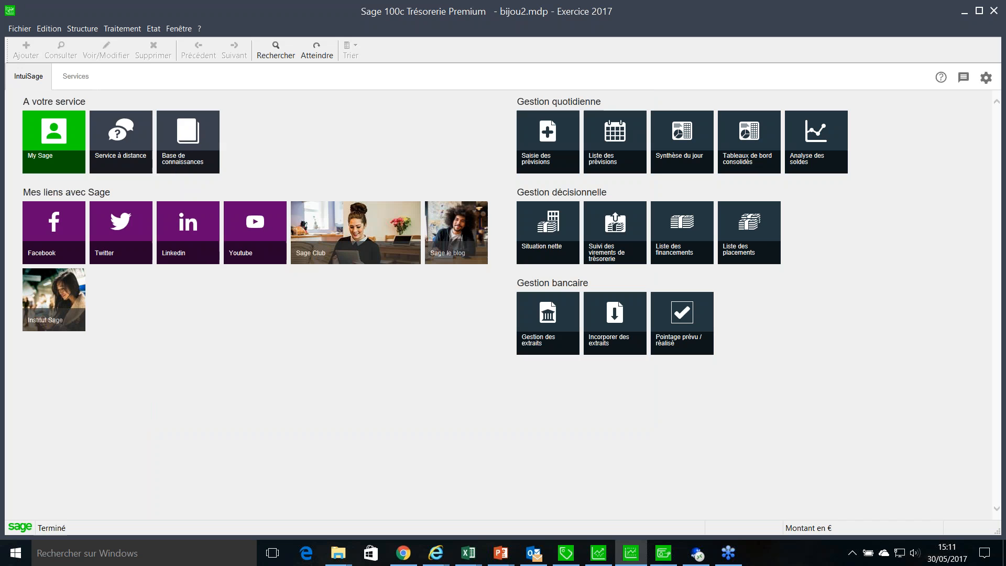
left_click(122, 28)
left_click(142, 81)
left_click(866, 181)
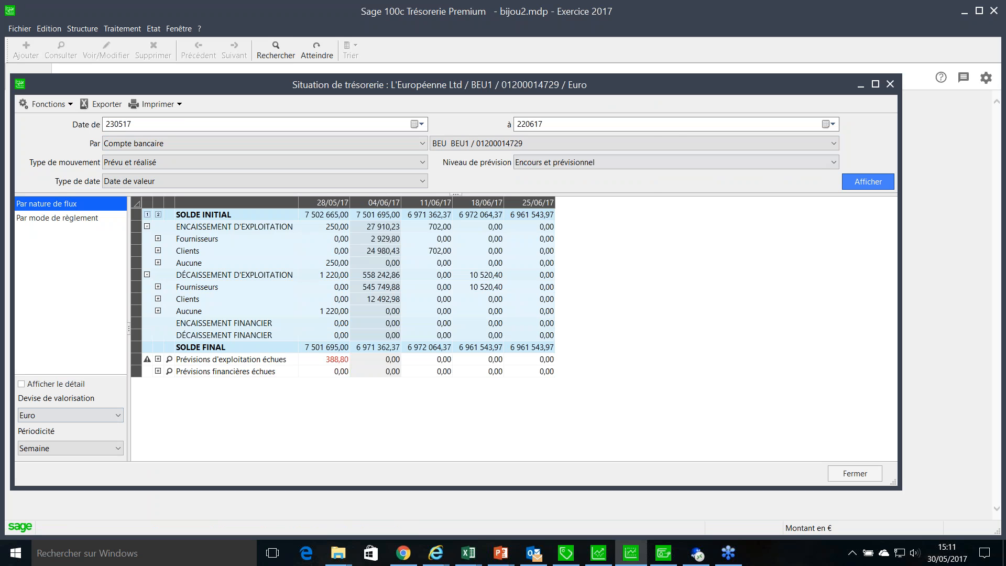
Step: Set the end date of the treasury situation to 31 July 2017 and refresh the display
left_click(828, 123)
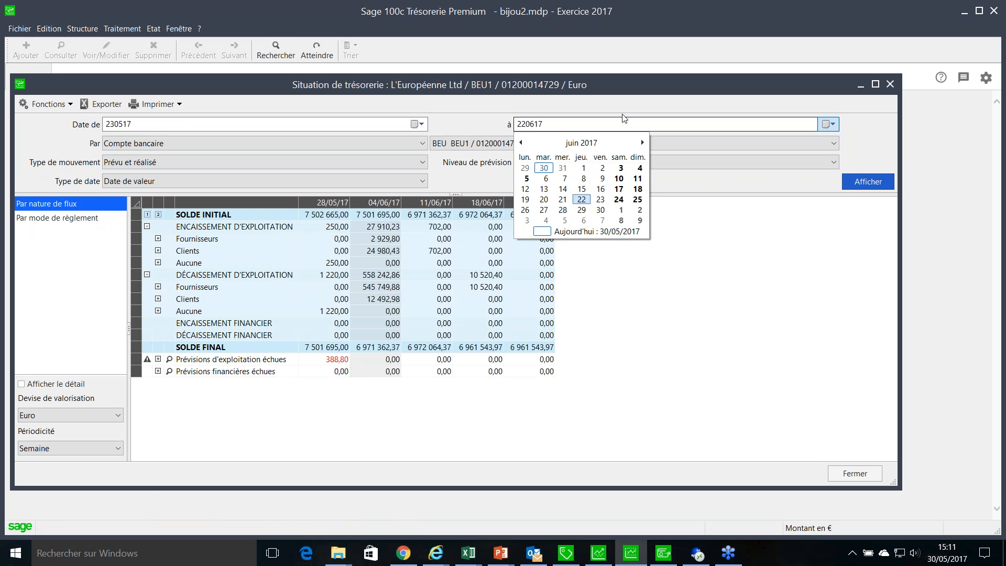
left_click(642, 142)
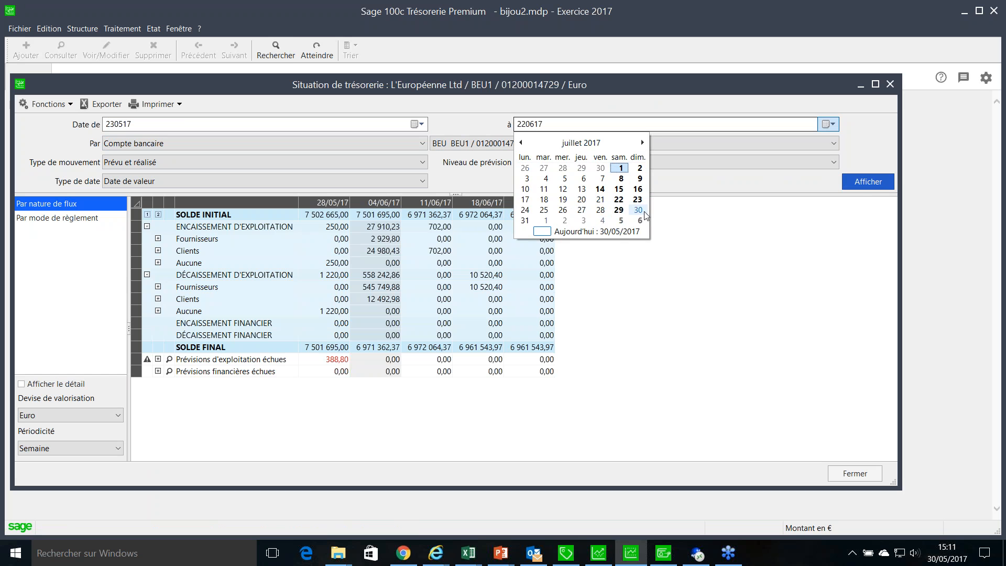
left_click(525, 220)
left_click(857, 178)
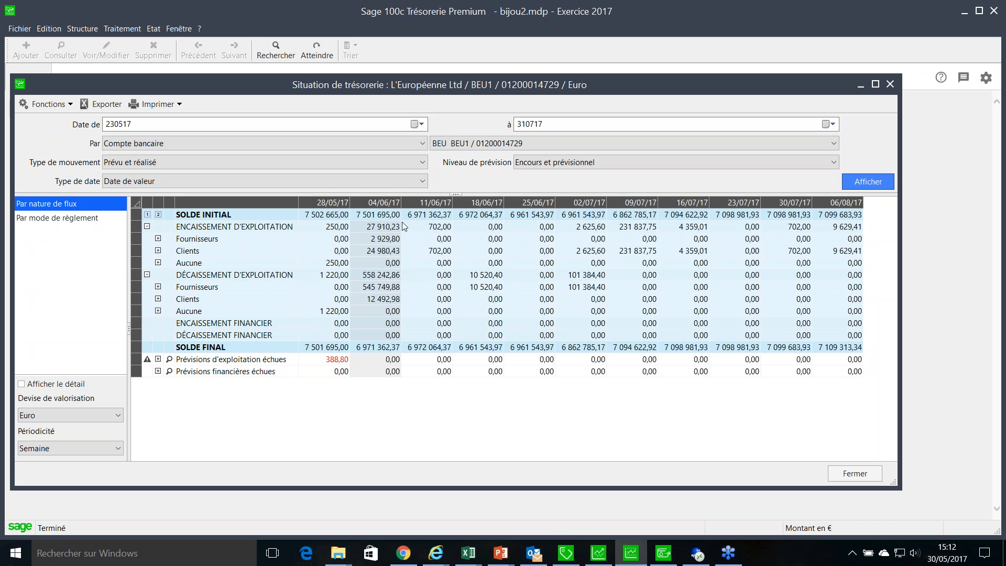
Step: Expand the Clients receipts and Fournisseurs disbursements, then view the supplier forecasts of week 04/06/17 in a widened list and close it
left_click(158, 251)
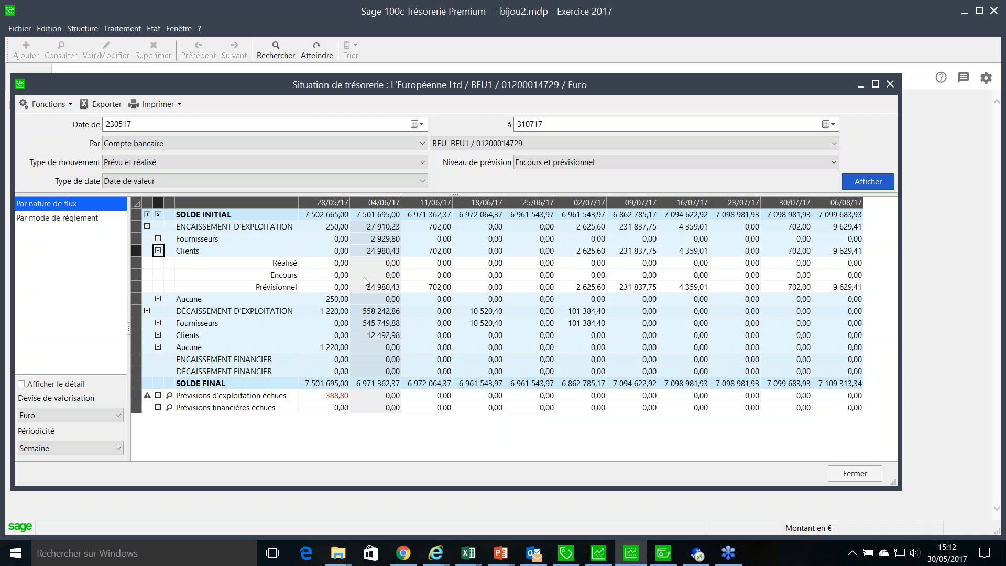
left_click(159, 324)
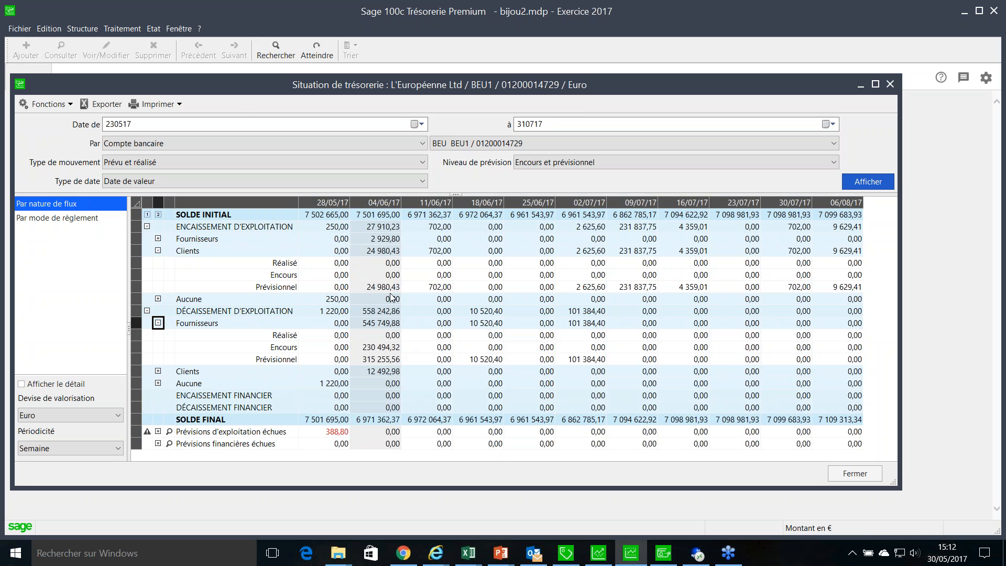
left_click(389, 360)
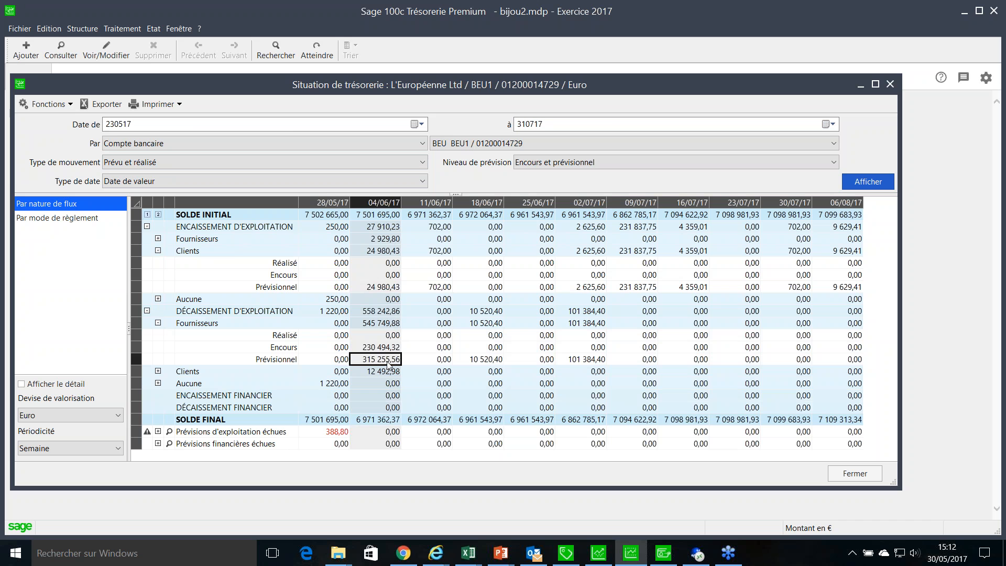
double_click(384, 361)
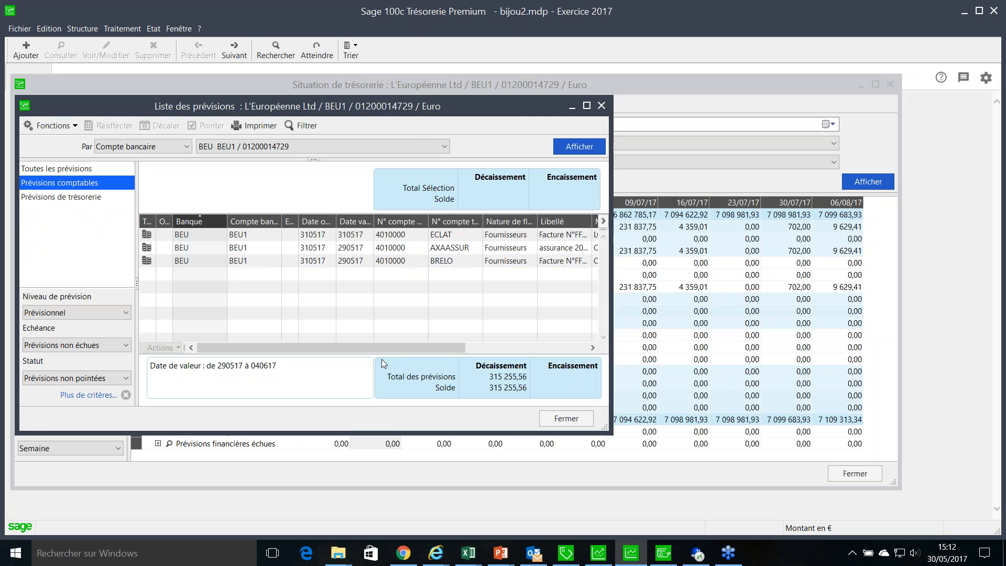
left_click_drag(610, 309, 765, 309)
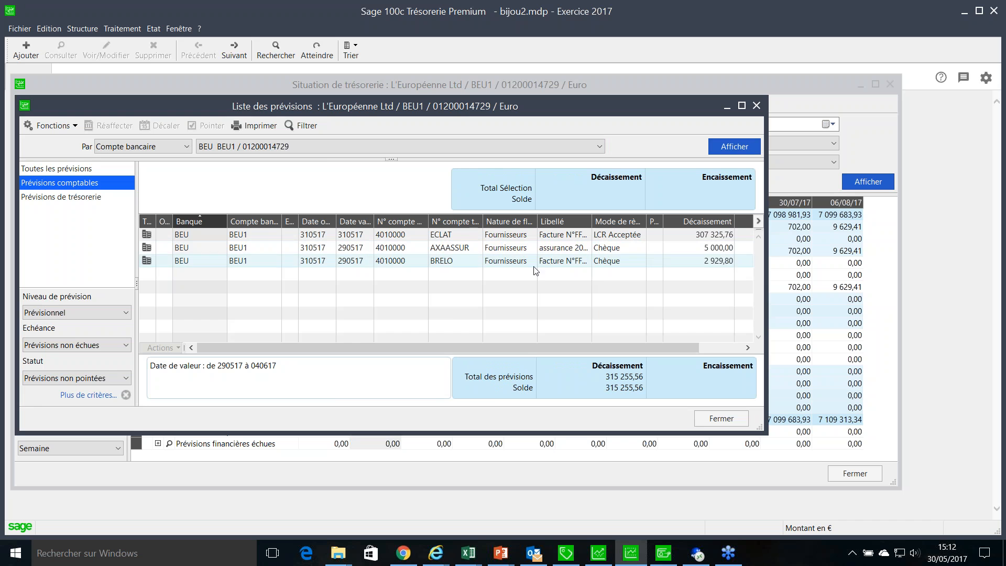
left_click(722, 418)
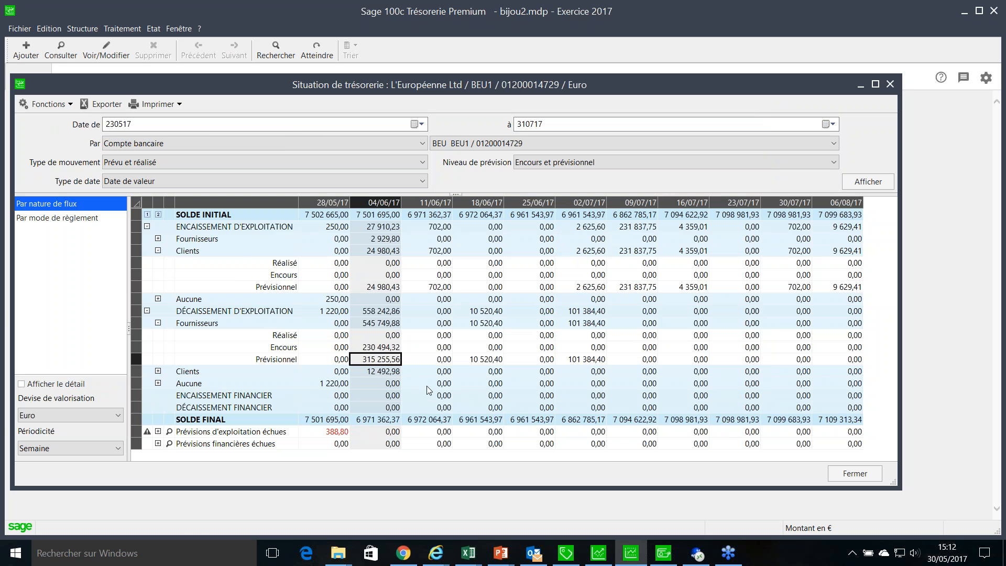
Step: Reopen the supplier forecasts of week 04/06/17 to examine the AXAASSUR and ECLAT entries, closing the list each time
double_click(392, 360)
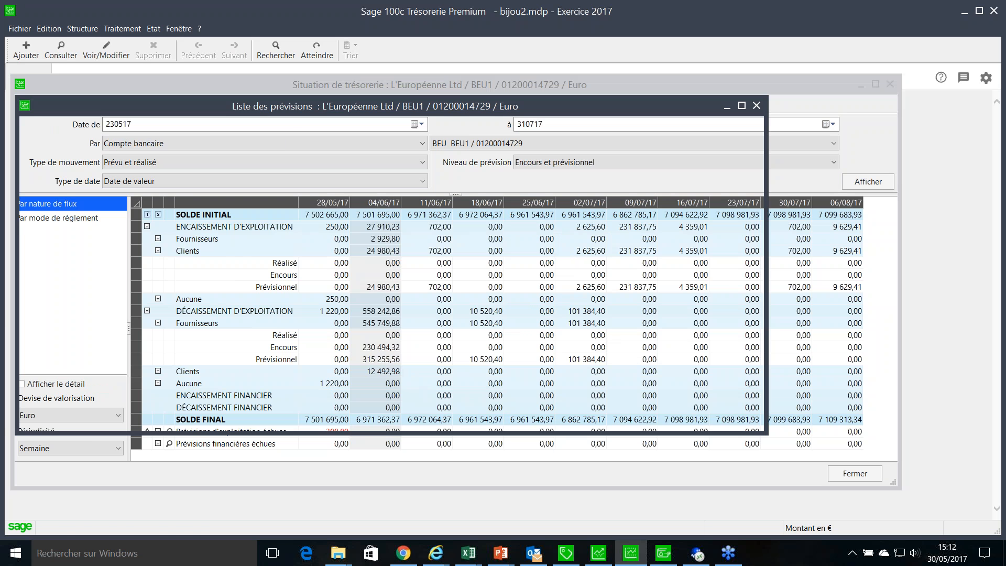
left_click(296, 253)
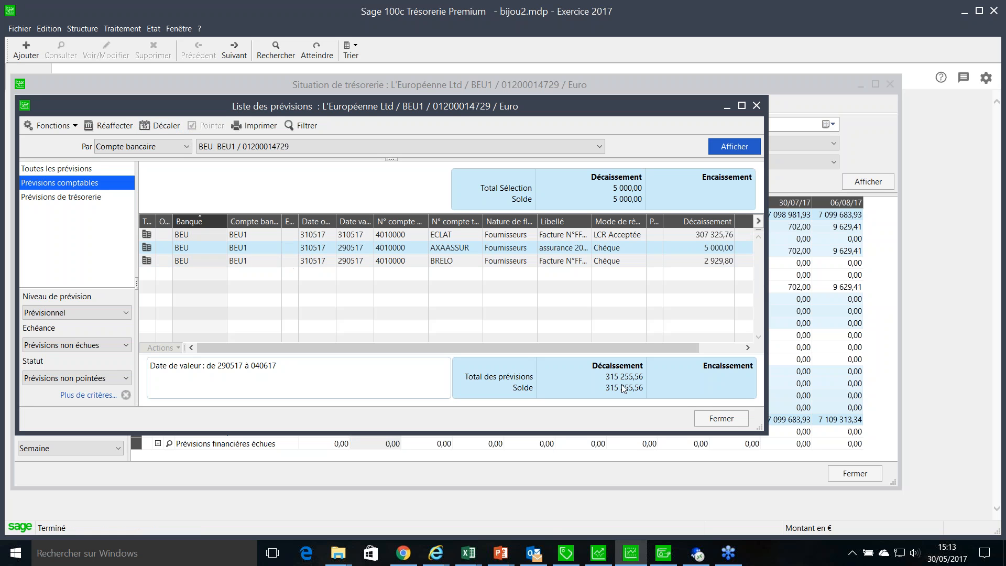
left_click(721, 418)
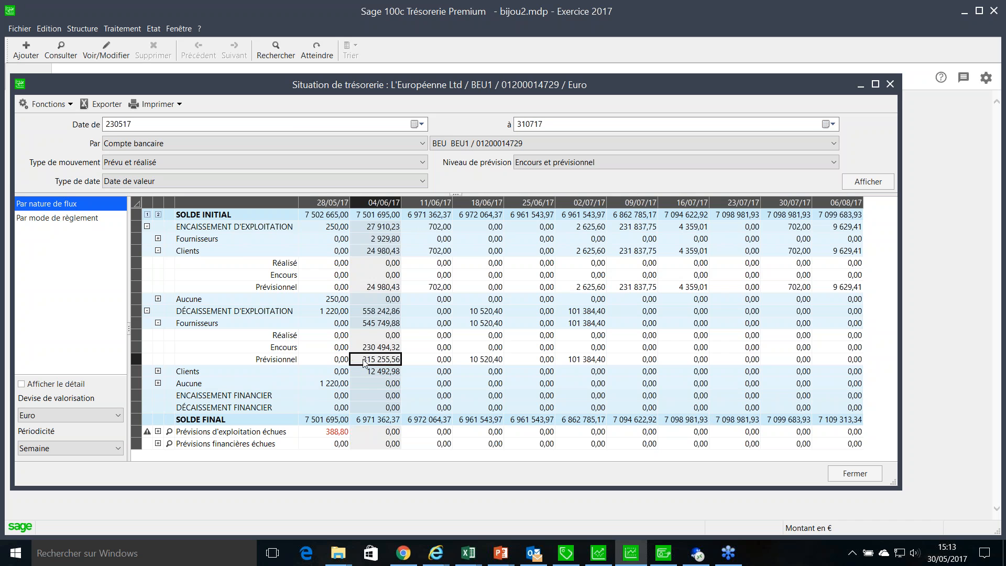
double_click(385, 363)
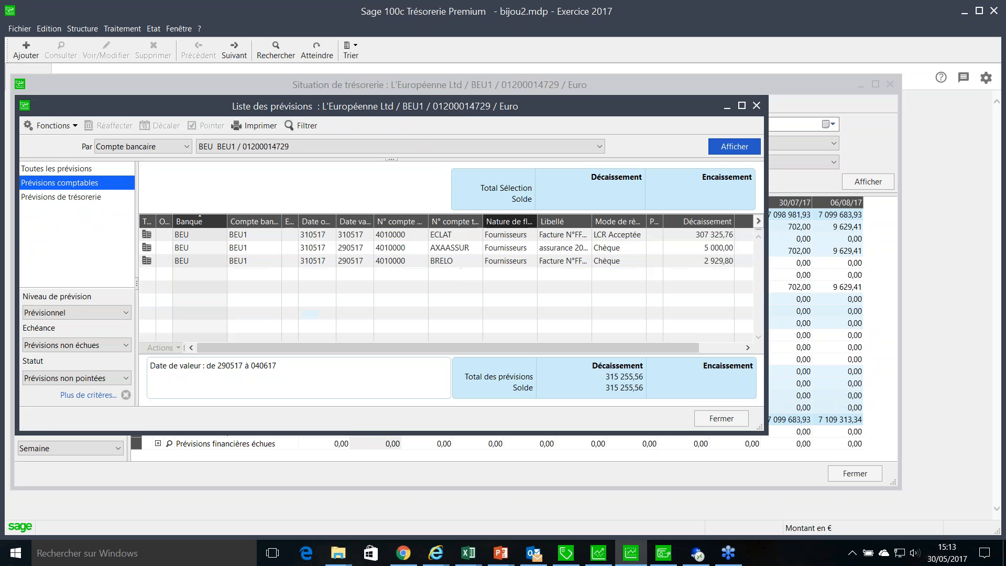
left_click(616, 236)
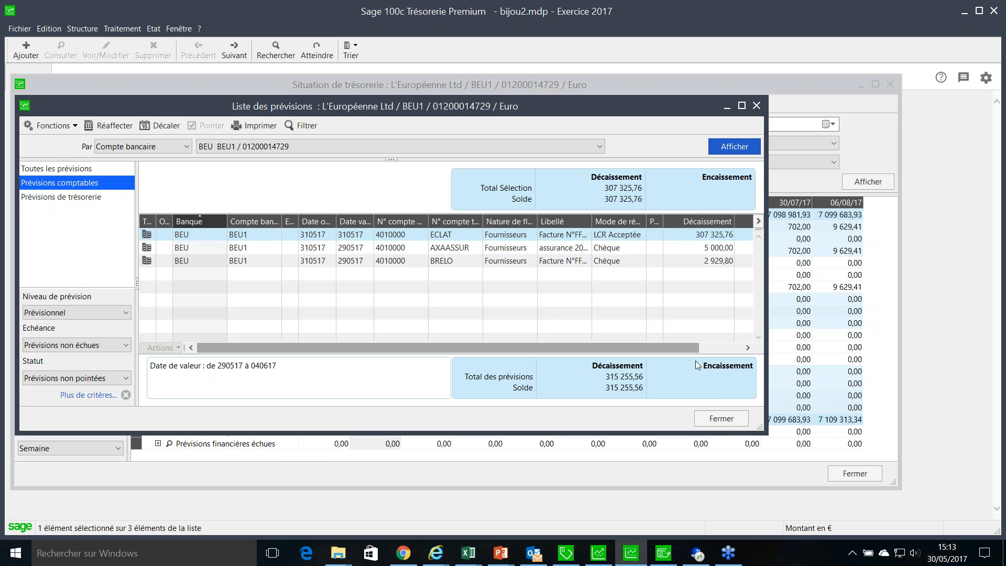
left_click(722, 418)
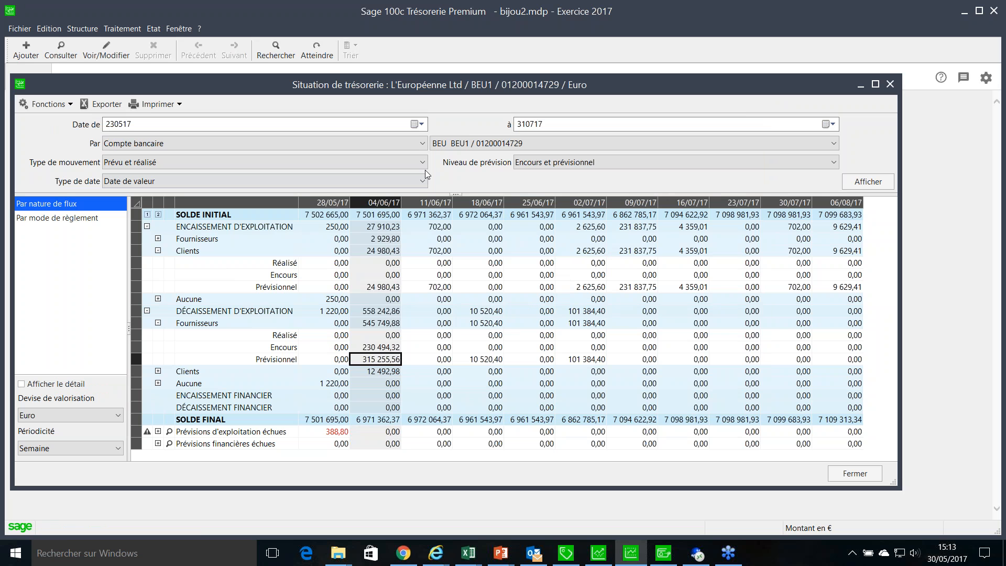
Step: Set the treasury situation's date type to Date d'opération and refresh the display
left_click(182, 186)
left_click(182, 186)
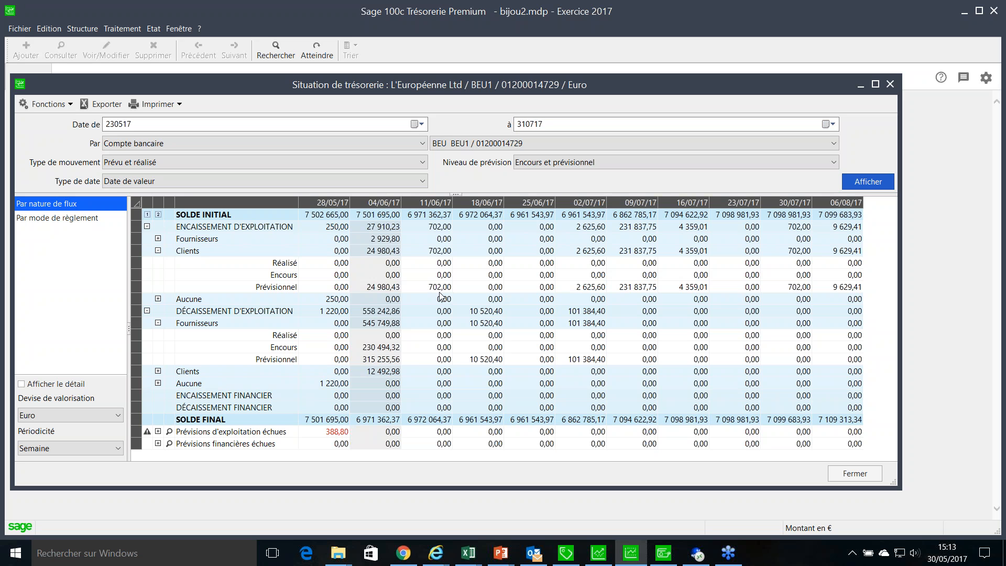
left_click(343, 181)
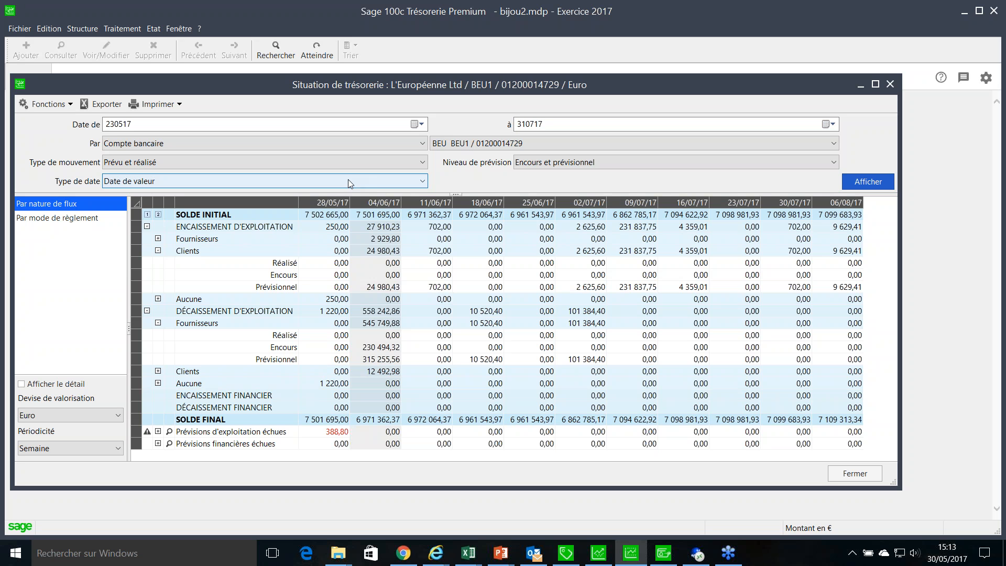
left_click(343, 214)
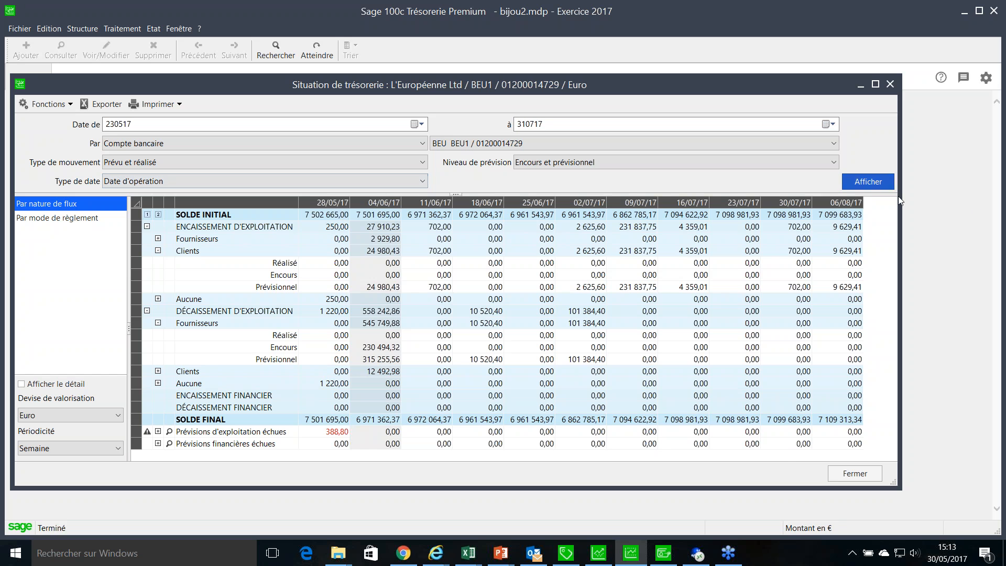
left_click(865, 181)
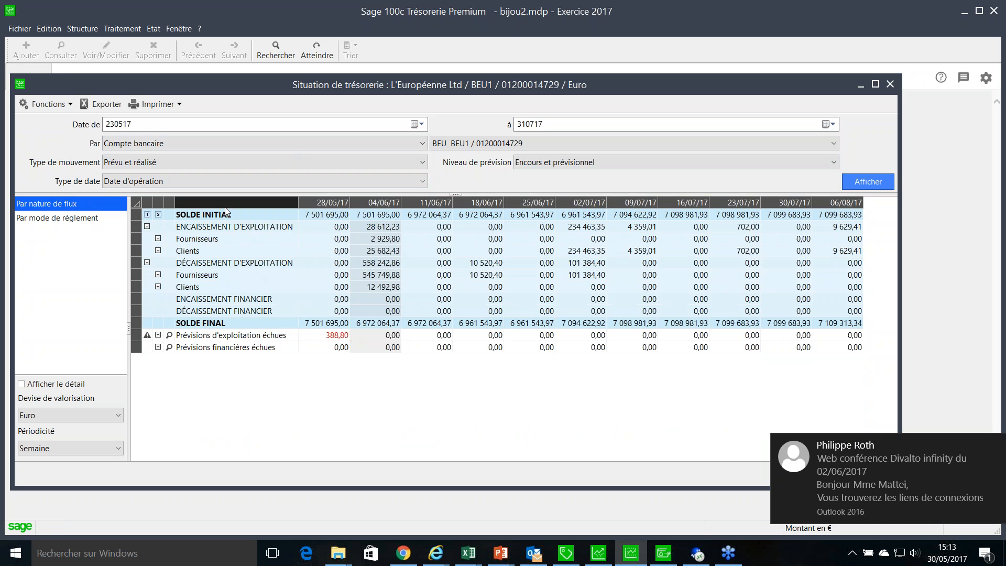
Step: Review the treasury situation by payment method, checking the Virement detail, and return to the view by flow type
left_click(58, 219)
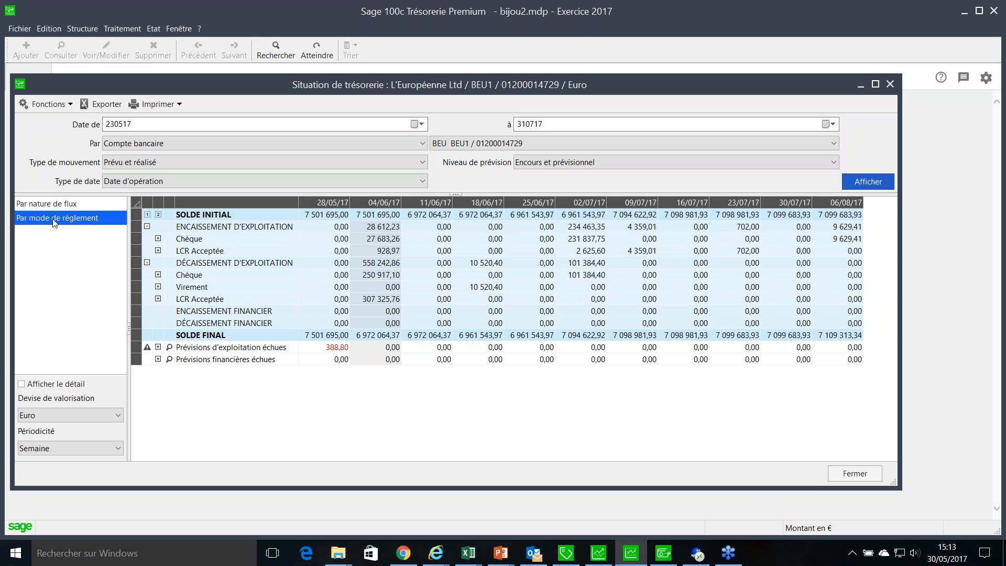
left_click(158, 287)
left_click(158, 287)
left_click(51, 204)
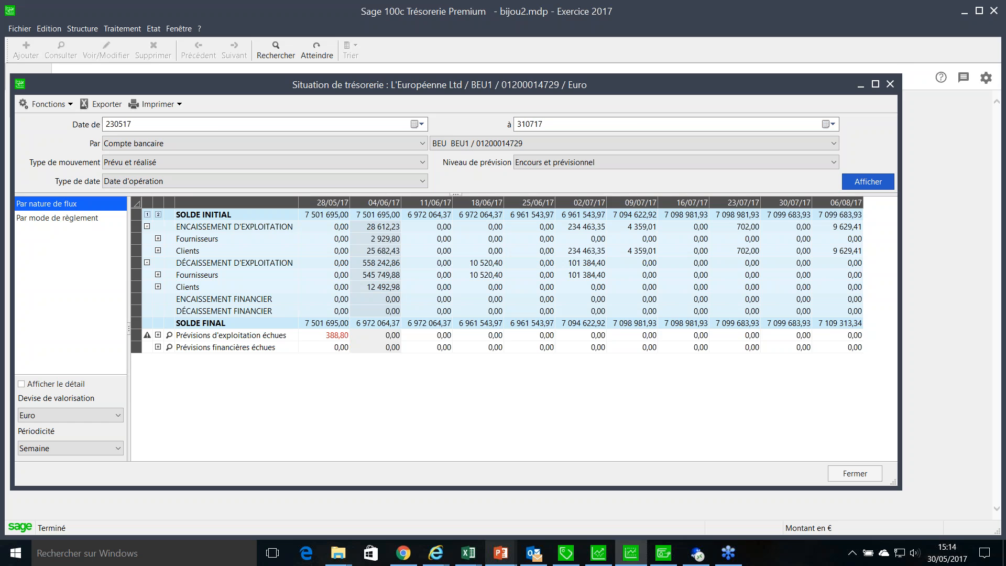
Step: Close Outlook, agreeing to permanently empty the Éléments supprimés folder for all accounts
right_click(533, 554)
left_click(529, 530)
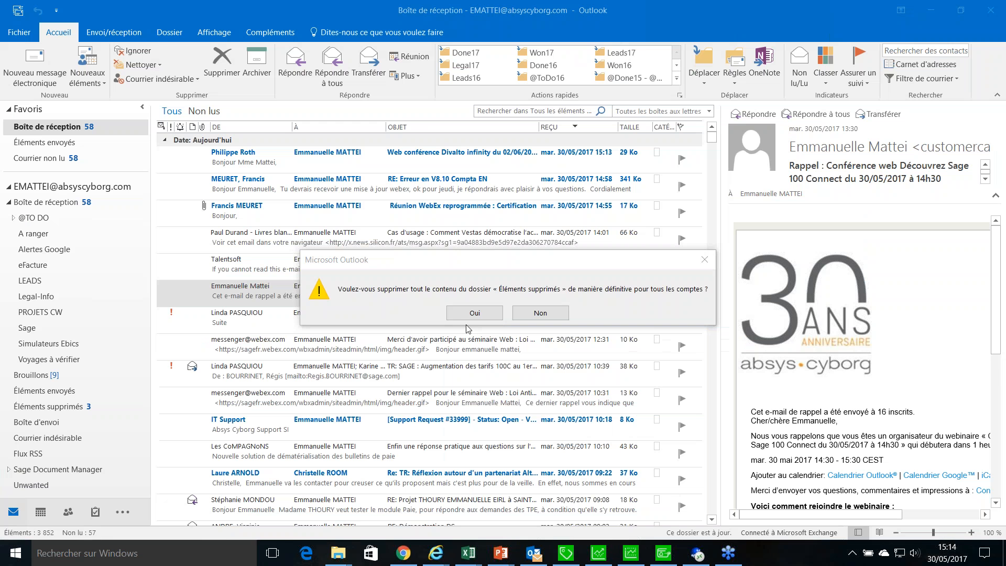
left_click(476, 317)
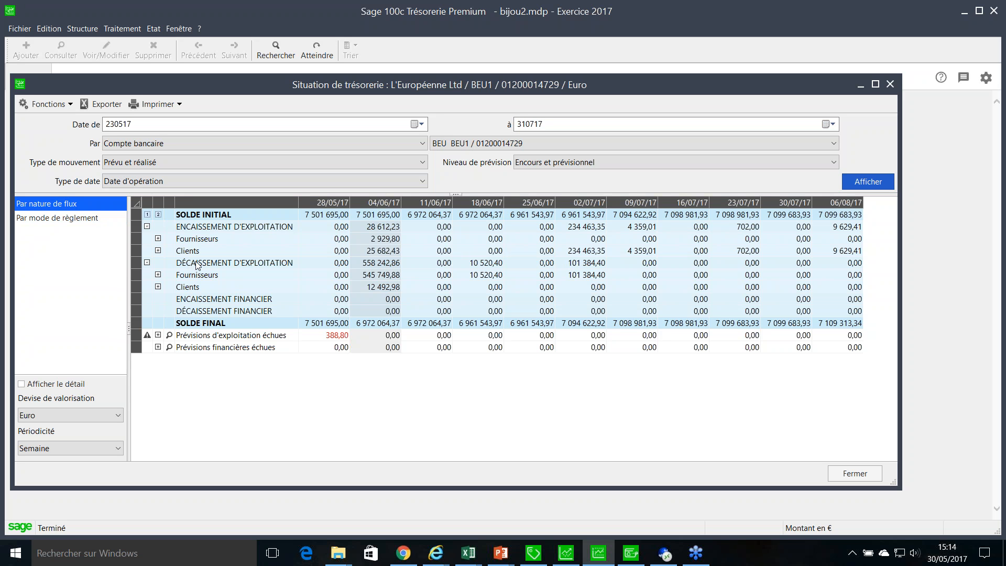
Step: Open the treasury forecast entry and start a BEU1 forecast with operation date 300617, general account 5125 and label "salaires de juin"
left_click(122, 28)
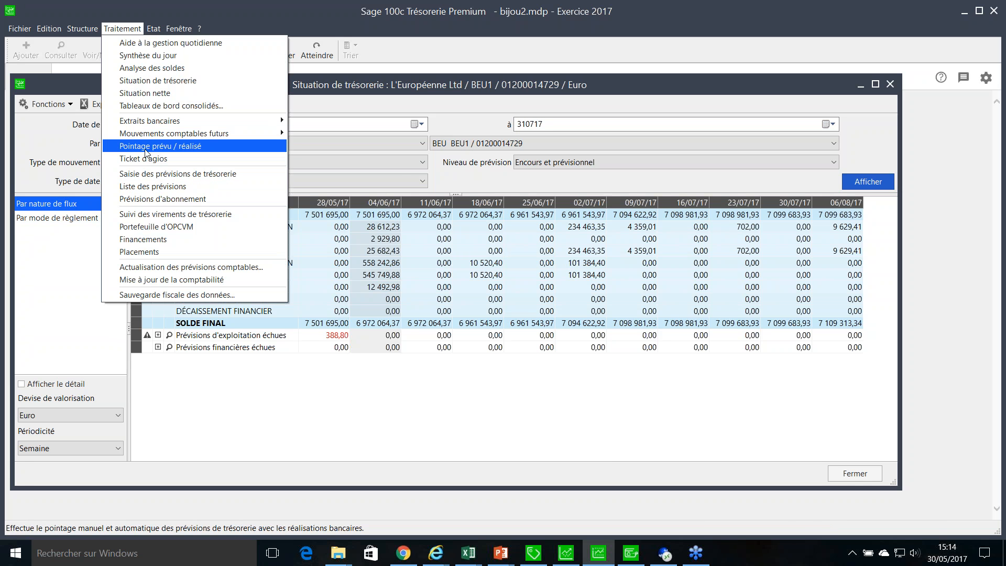
left_click(152, 173)
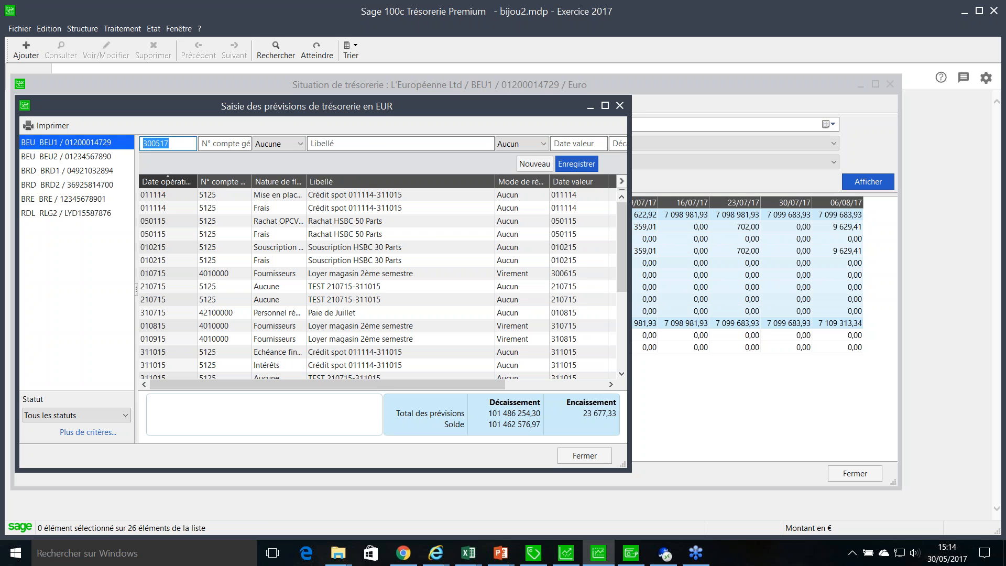
type("0617")
key("Tab")
type("5125")
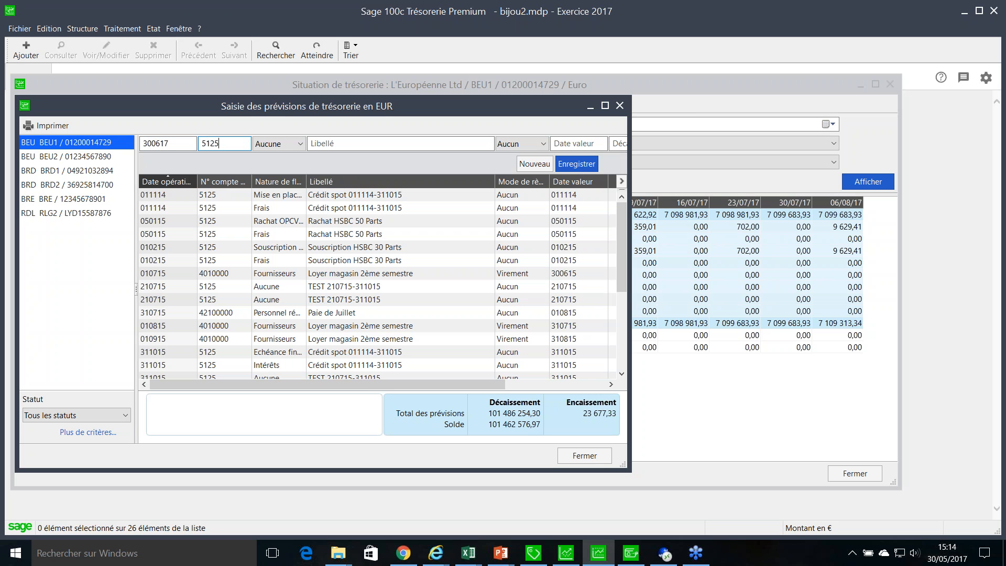
key("Tab")
key("Tab")
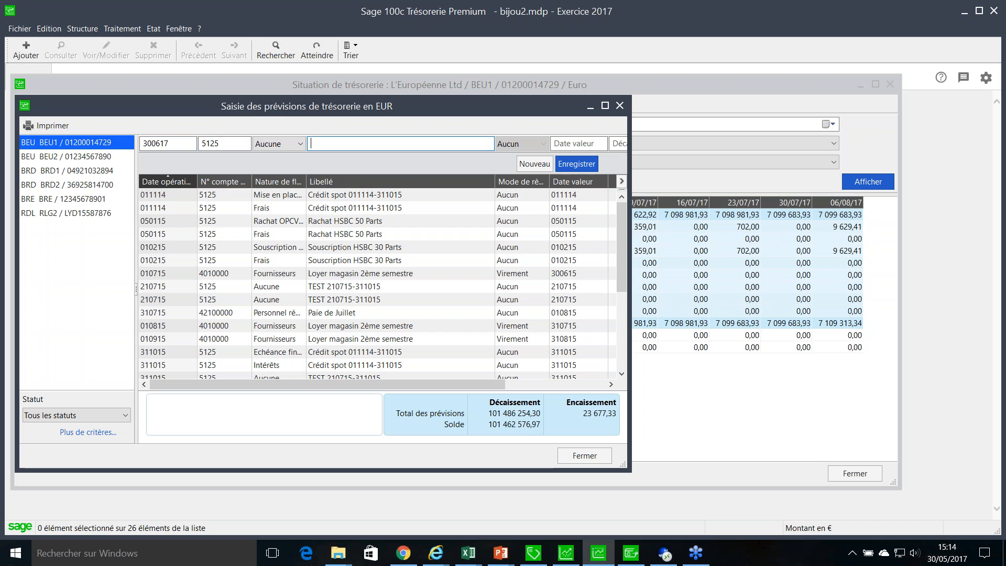
type("salaires ")
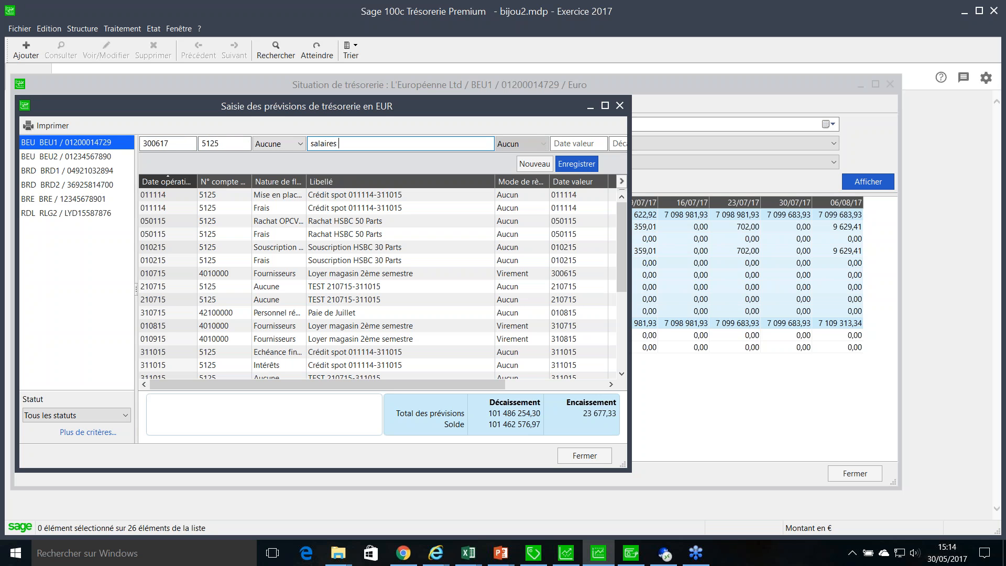
type("de juin")
key("Tab")
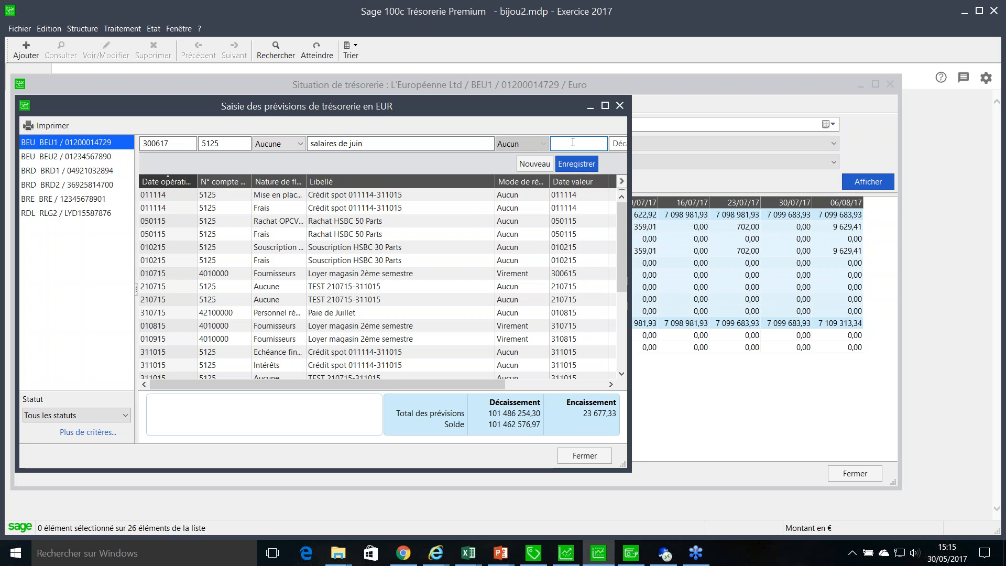
Step: Give the forecast value date 030717 and a disbursement of 55555, save it, and widen the window to show the amount columns
type("01")
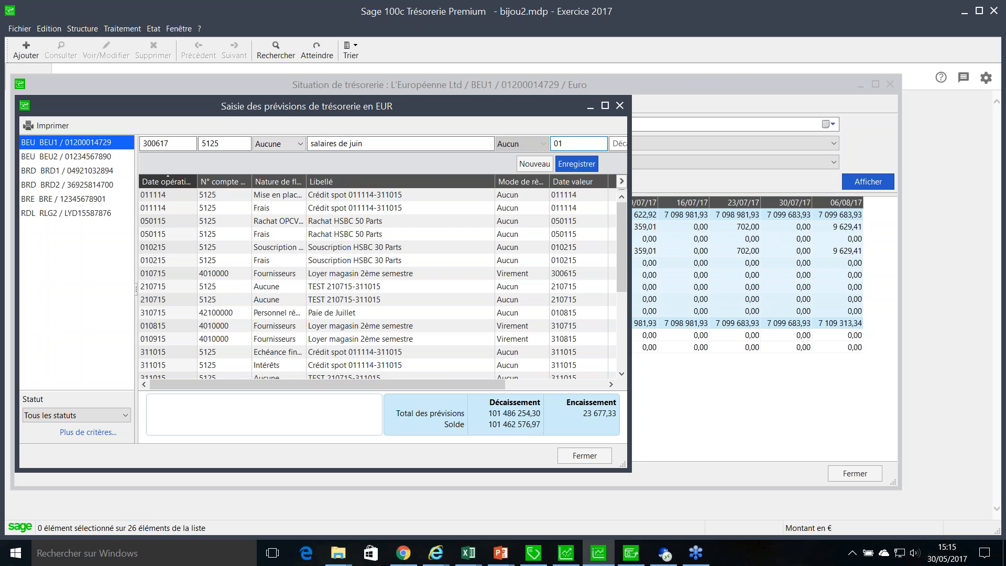
type("030717")
key("Tab")
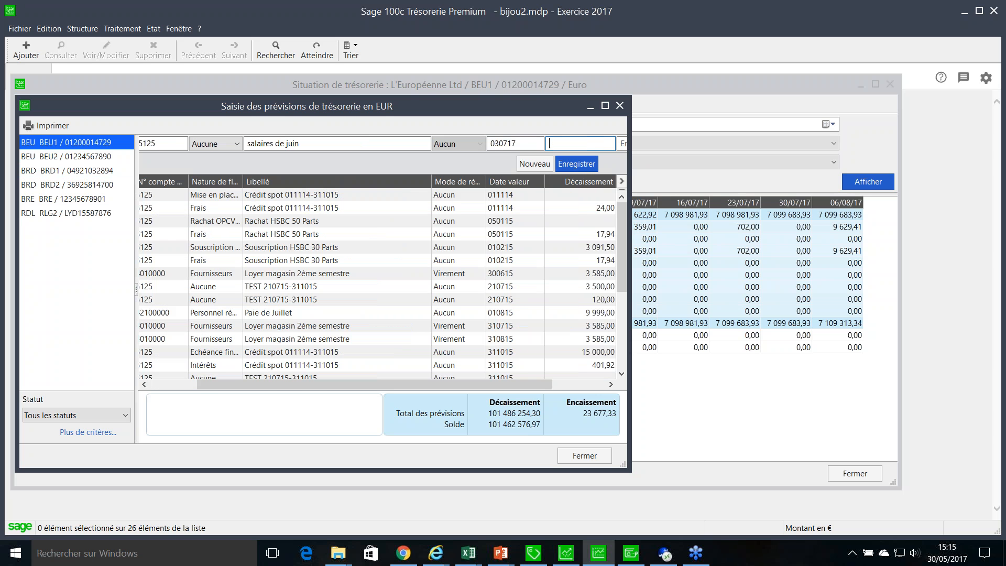
type("55555")
key("Return")
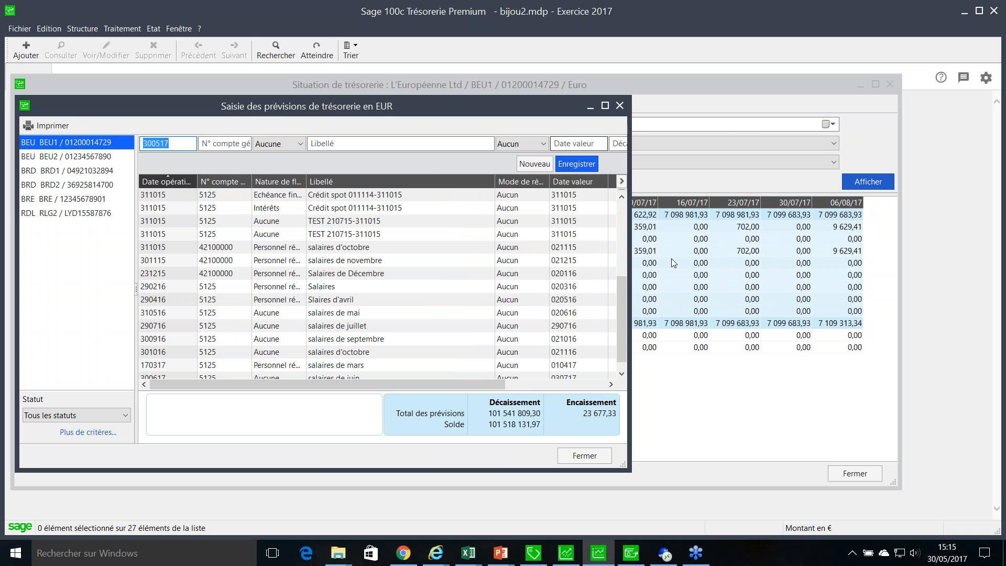
left_click_drag(631, 249, 765, 256)
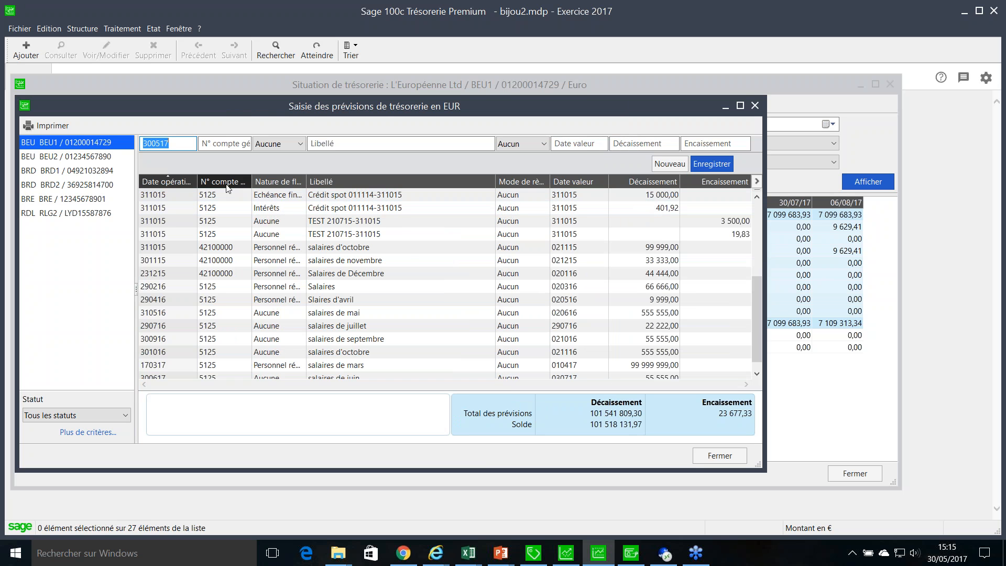
Step: Sort the BEU1 forecasts by operation date, newest first, close the forecast entry and check the Aucune disbursement for 02/07/17
left_click(176, 182)
left_click(176, 183)
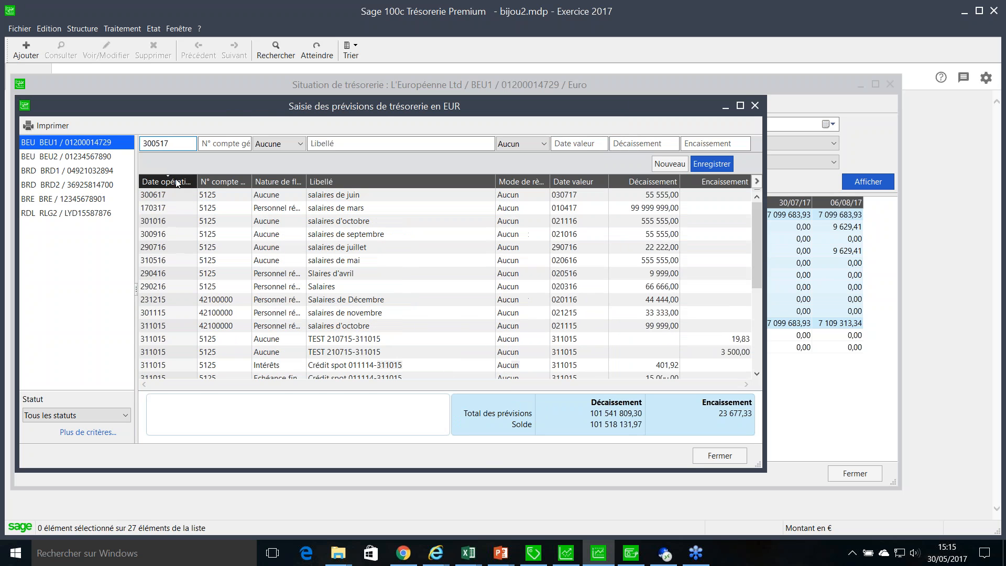
left_click(178, 183)
scroll(180, 191, "up", 5)
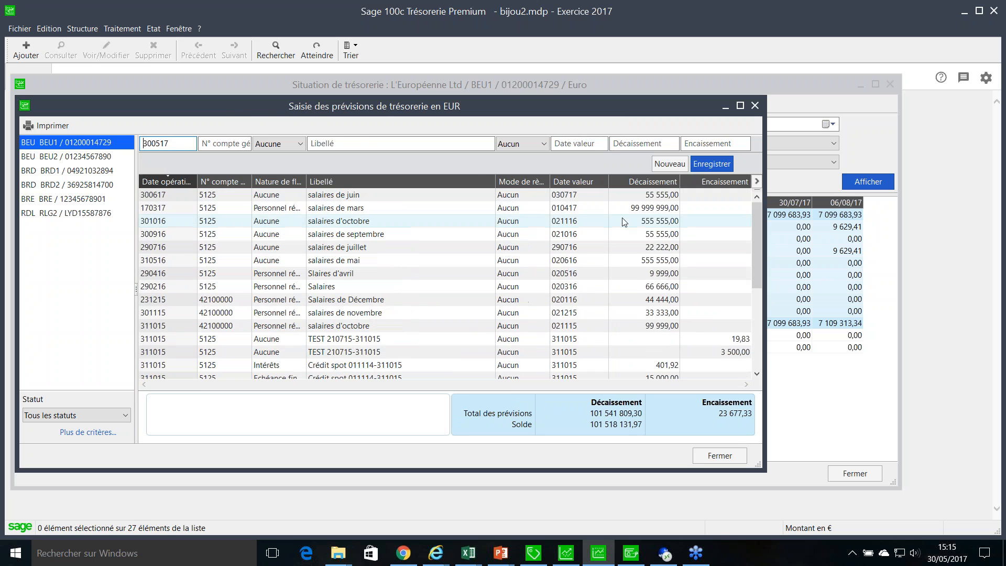
left_click(652, 194)
left_click(730, 456)
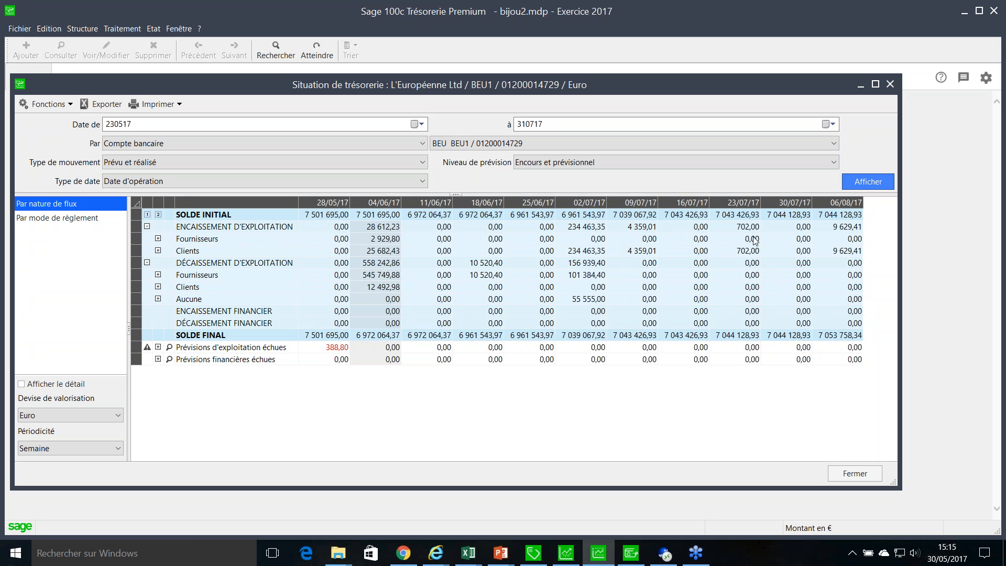
left_click(586, 302)
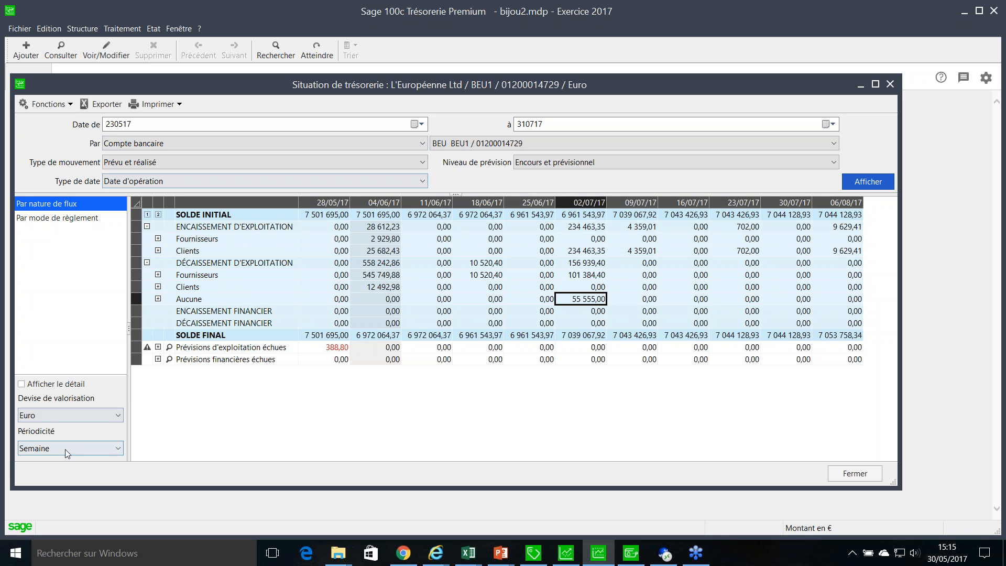
Step: Redisplay the treasury situation by Date de valeur, check the Aucune disbursement for 09/07/17, and close the situation
left_click(222, 178)
left_click(216, 207)
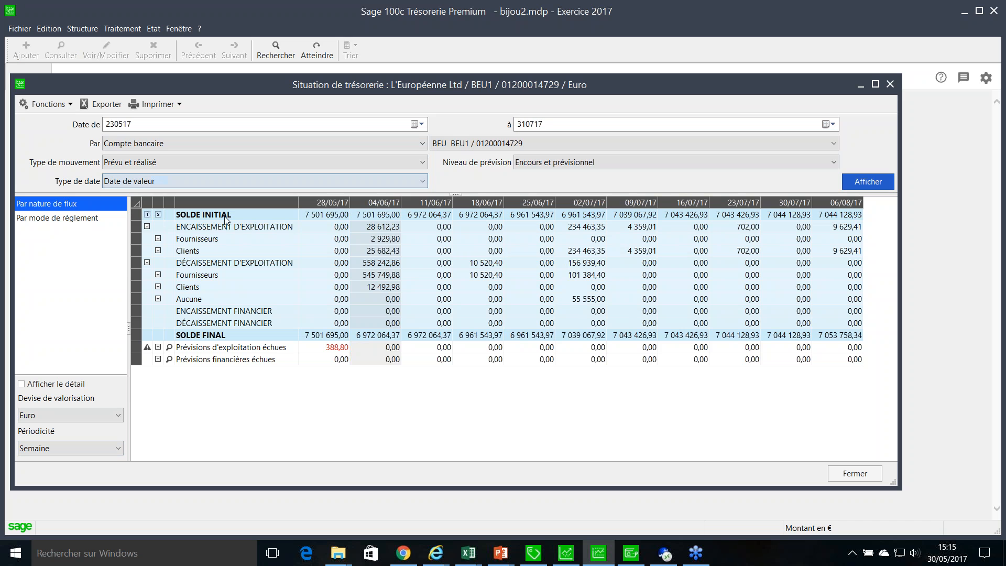
left_click(859, 182)
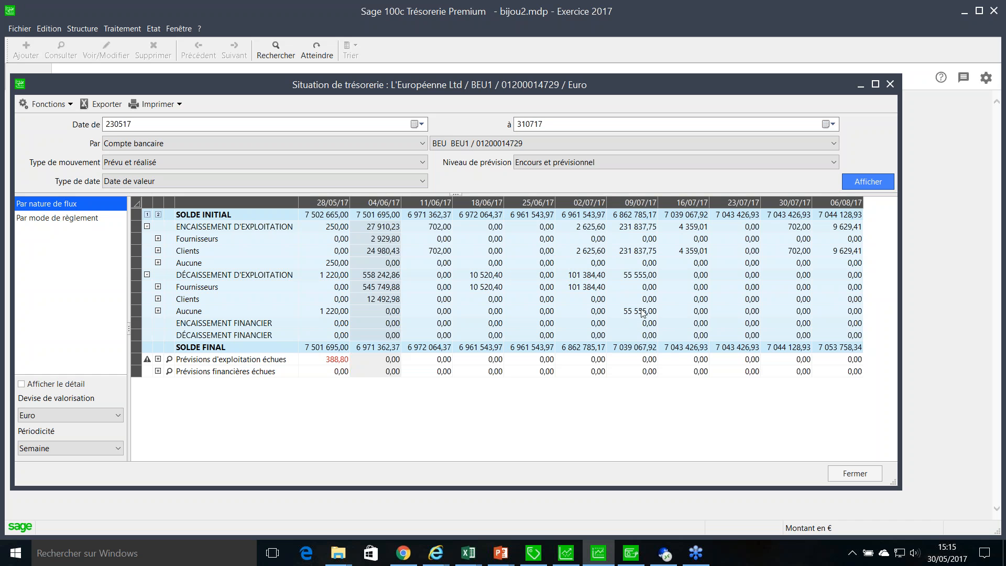
left_click(643, 312)
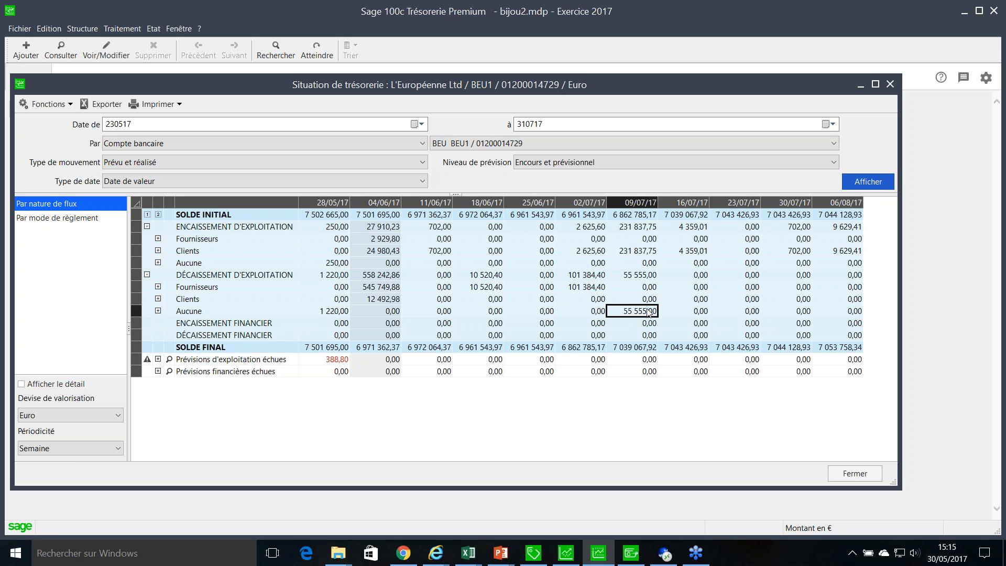
left_click(844, 474)
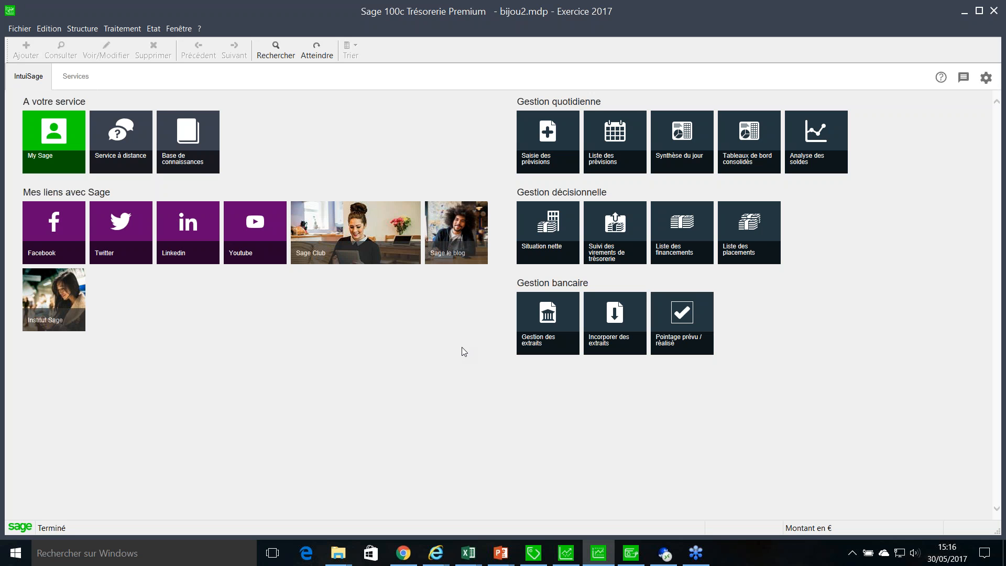
Step: Quit Sage 100c Trésorerie and, in Sage 100c Moyens de paiement, open bijou2.mdp with the accounting file Bijou2.mae
left_click(19, 28)
left_click(55, 315)
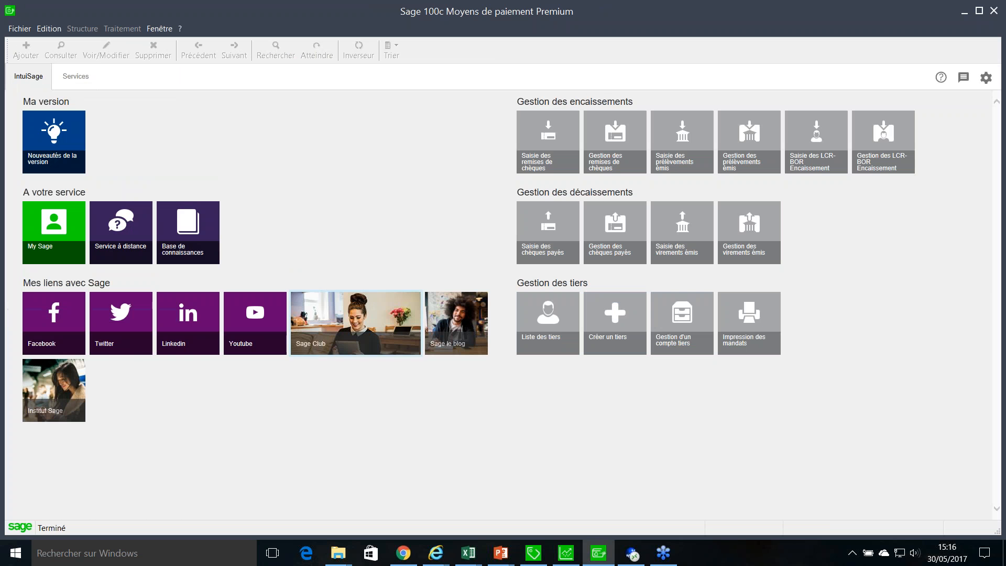
left_click(19, 28)
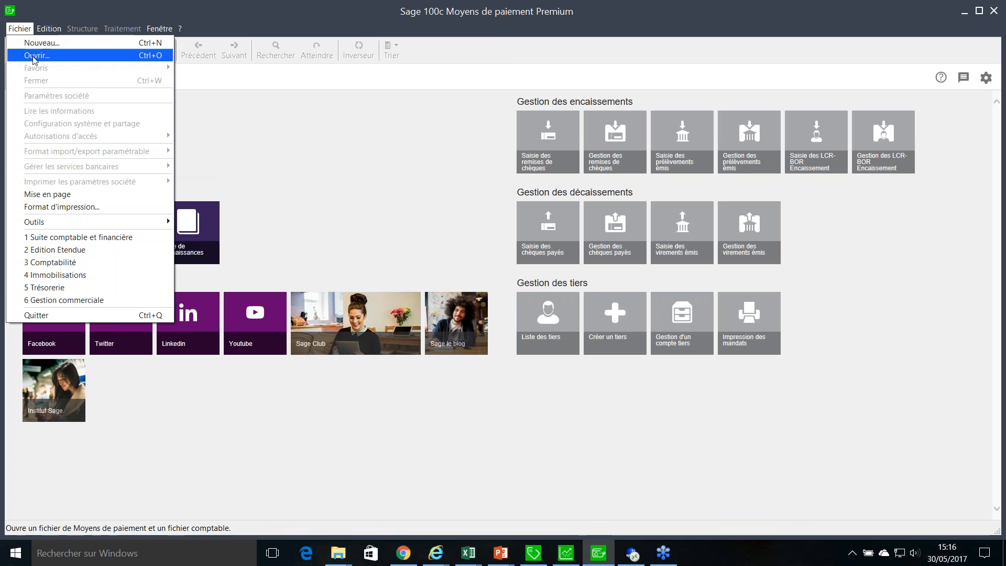
left_click(32, 54)
left_click(216, 199)
left_click(393, 314)
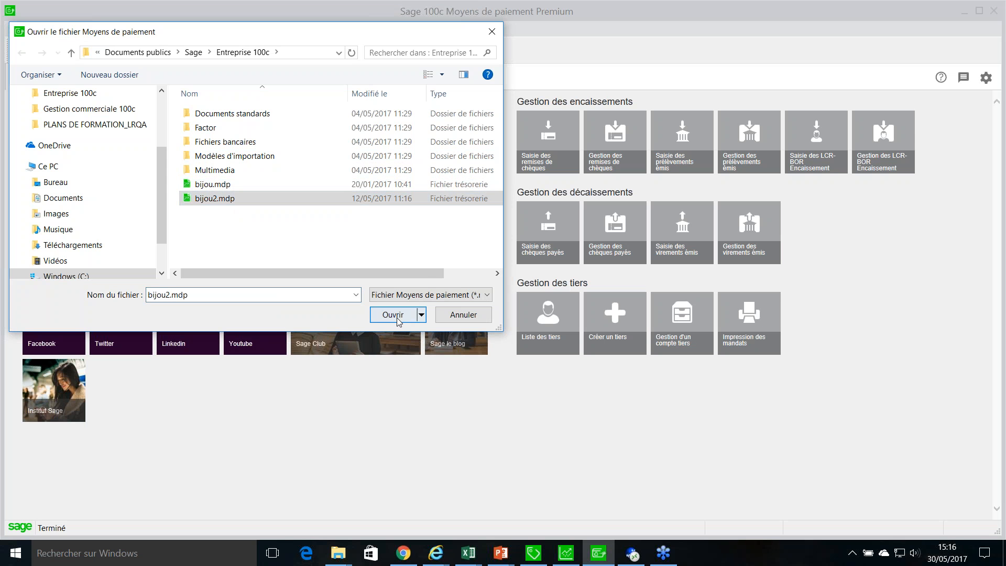
left_click(118, 148)
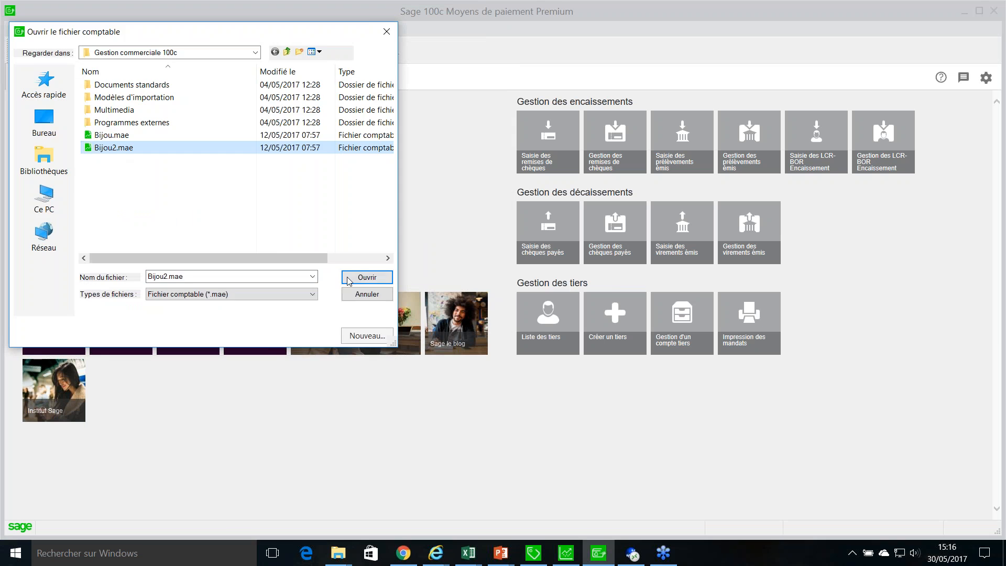
left_click(367, 277)
left_click(508, 317)
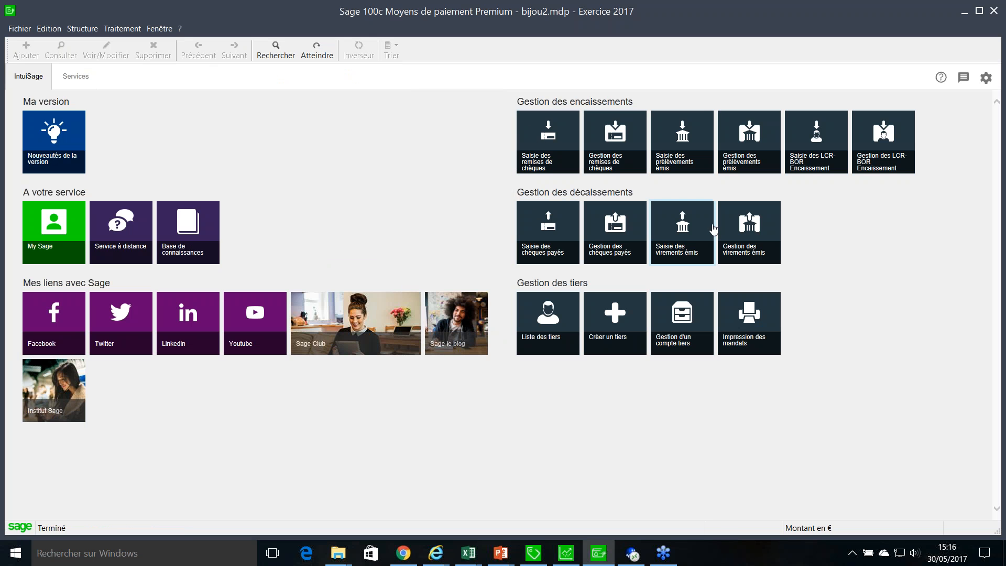
Step: Display the vertical function bar and widen it slightly so more function names are readable
left_click(158, 30)
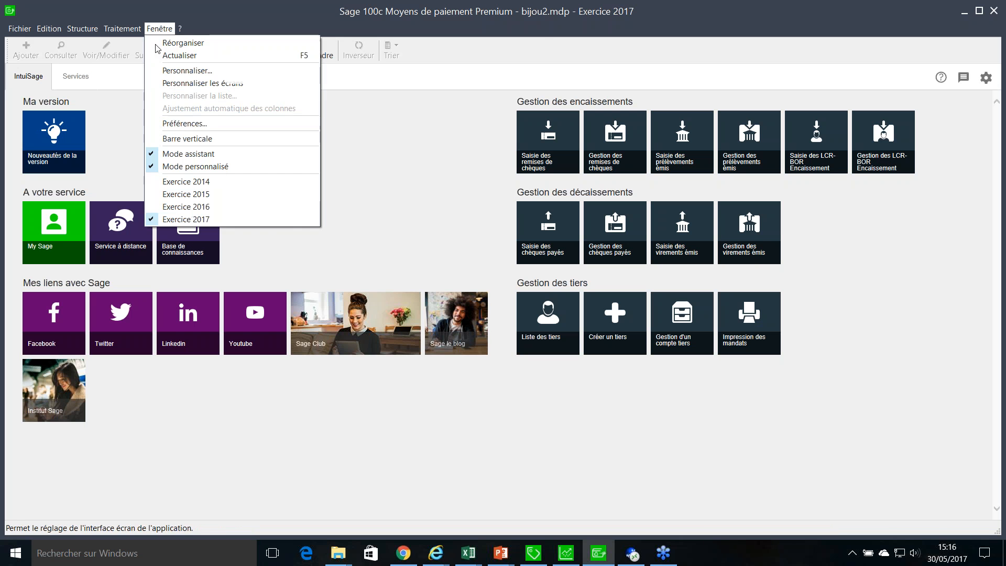
left_click(187, 139)
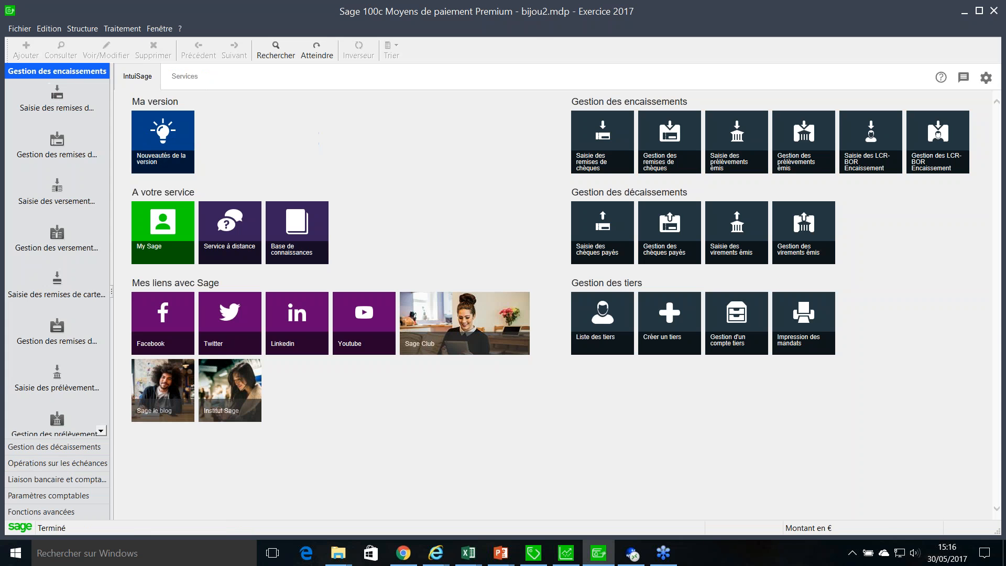
left_click_drag(113, 212, 130, 187)
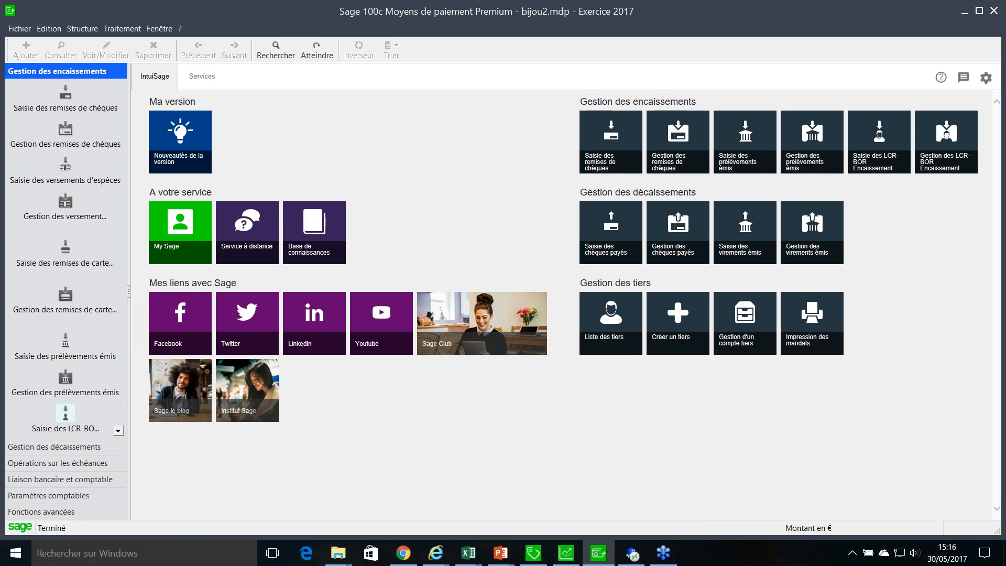
Step: Start entering issued transfers under Gestion des décaissements, choosing to incorporate due items from Comptabilité Sage
left_click(53, 446)
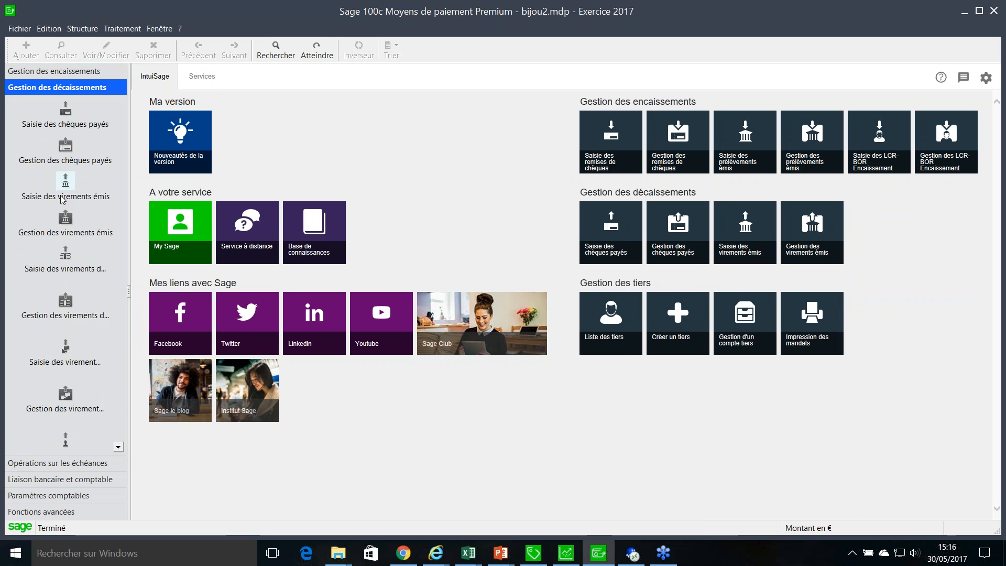
left_click(65, 181)
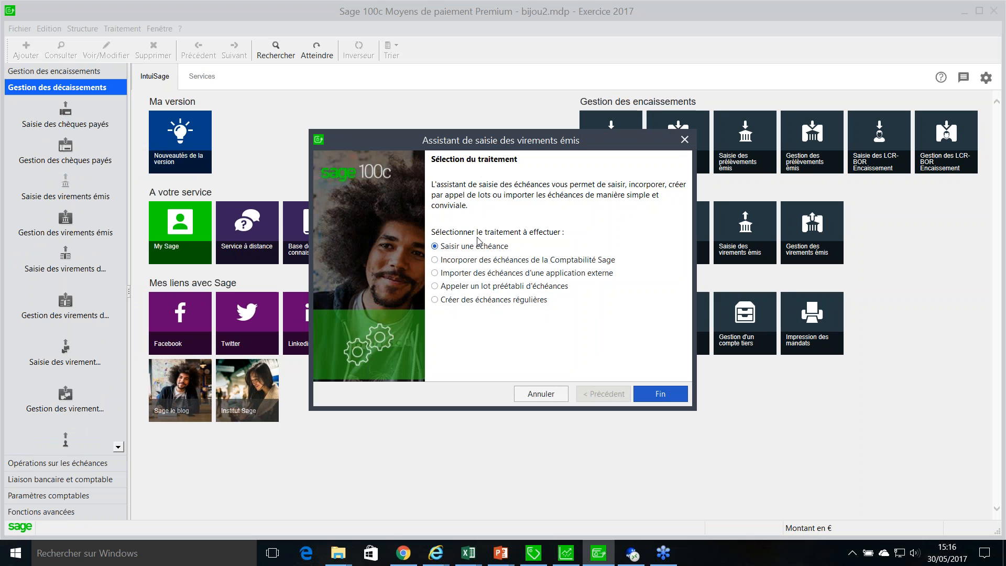
left_click(465, 261)
left_click(679, 397)
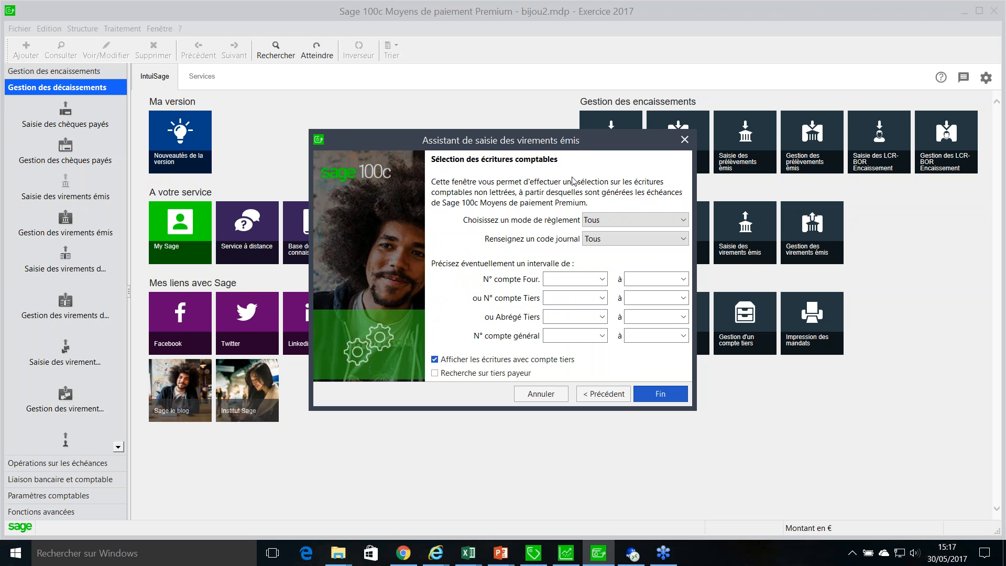
Step: Keep all payment methods and journal codes as the selection criteria and list the unmatched accounting entries
left_click(612, 239)
left_click(613, 240)
left_click(614, 239)
left_click(611, 230)
left_click(650, 395)
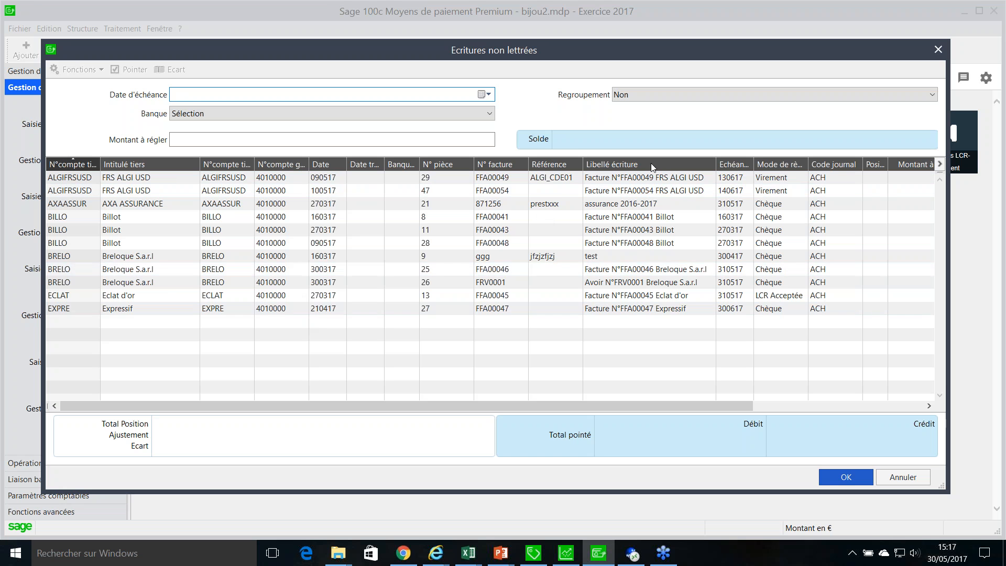
Step: Widen the Echéance column and the entries window, and select the Billot invoices FFA00043 and FFA00041
left_click_drag(753, 166, 764, 166)
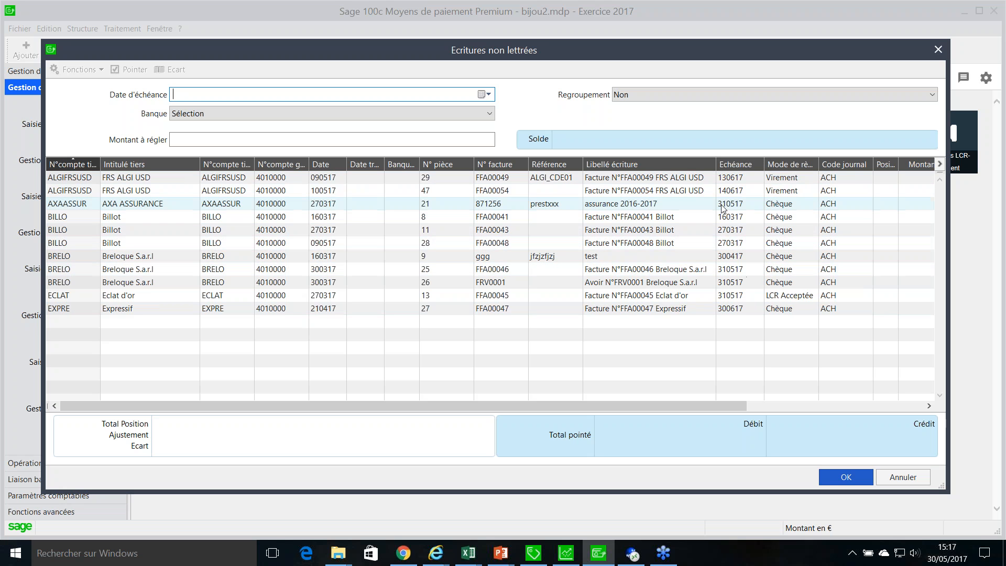
scroll(768, 235, "right", 5)
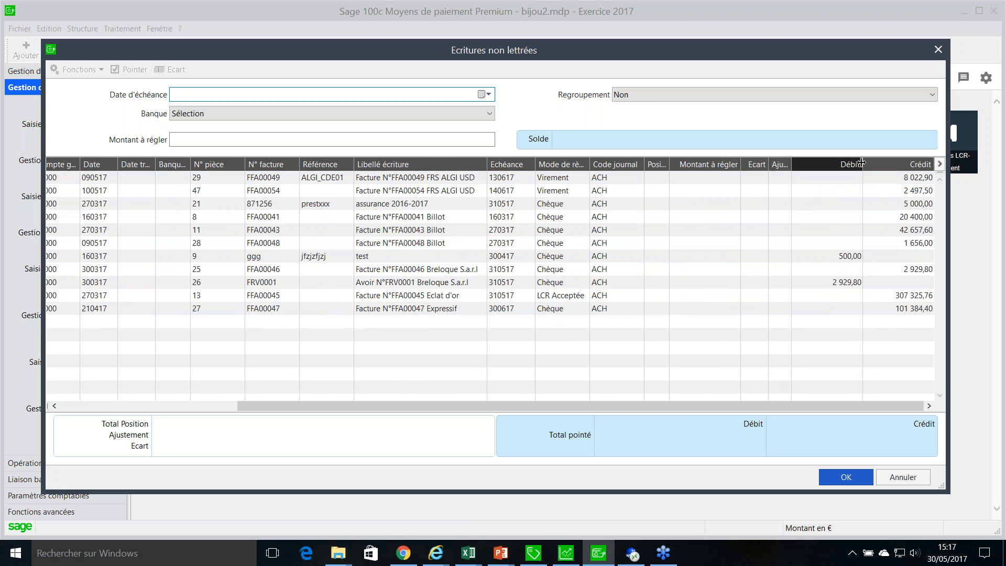
left_click_drag(952, 257, 988, 256)
left_click(759, 233)
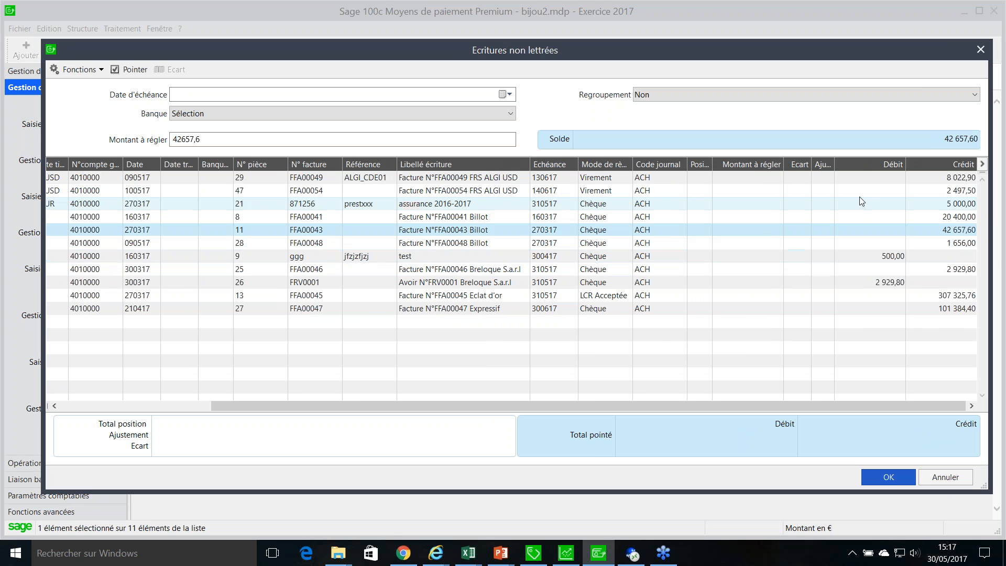
left_click(552, 218, "ctrl")
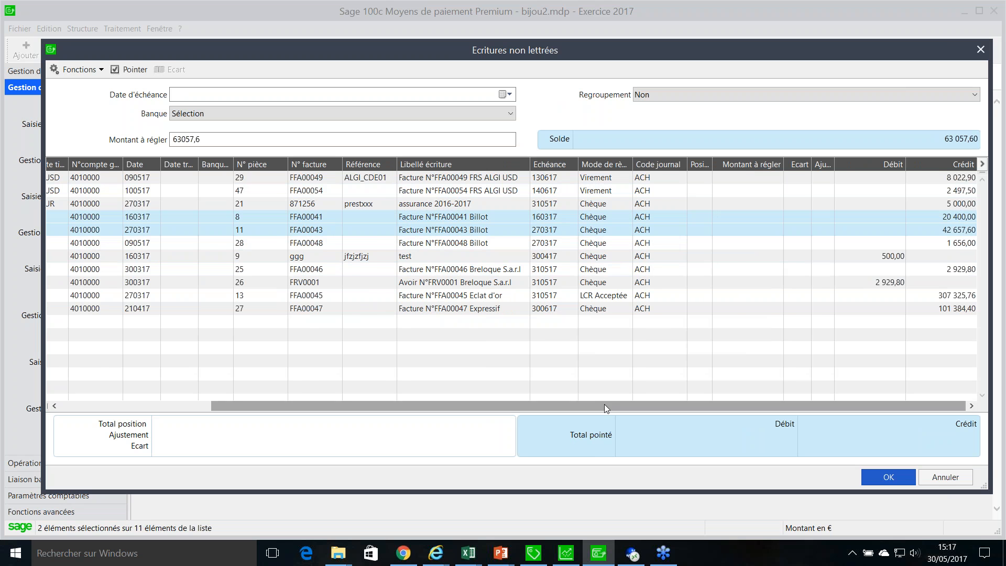
left_click_drag(584, 406, 432, 405)
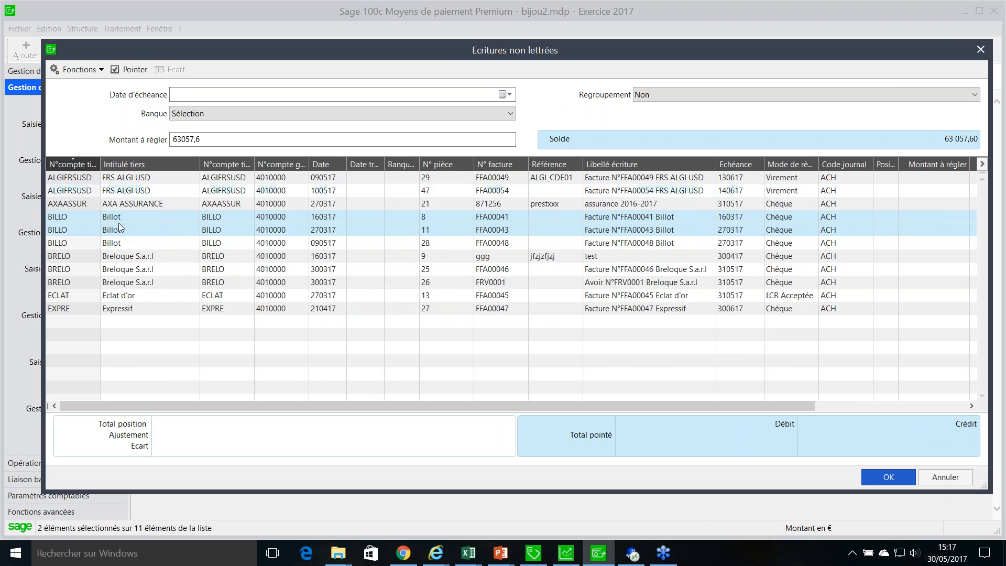
Step: Set the due date to 310517, mark the two selected Billot invoices for payment, and incorporate them
left_click(191, 92)
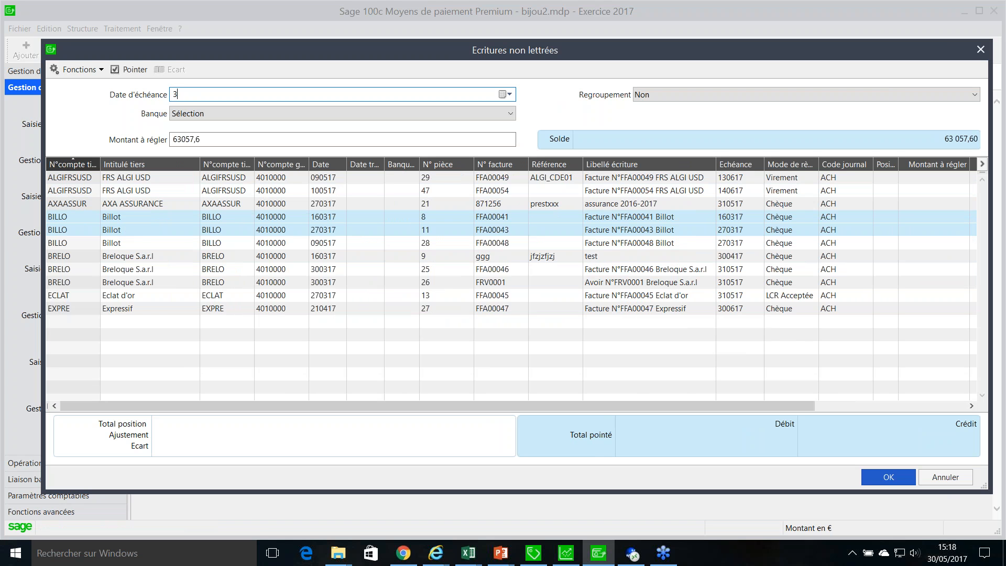
type("310517")
key("Tab")
key("Tab")
left_click(128, 70)
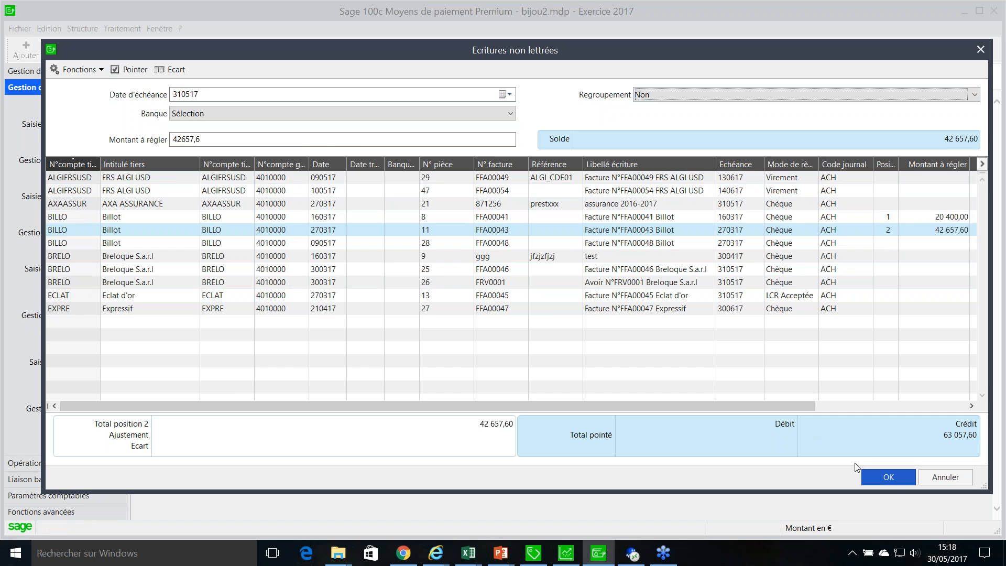
left_click(886, 477)
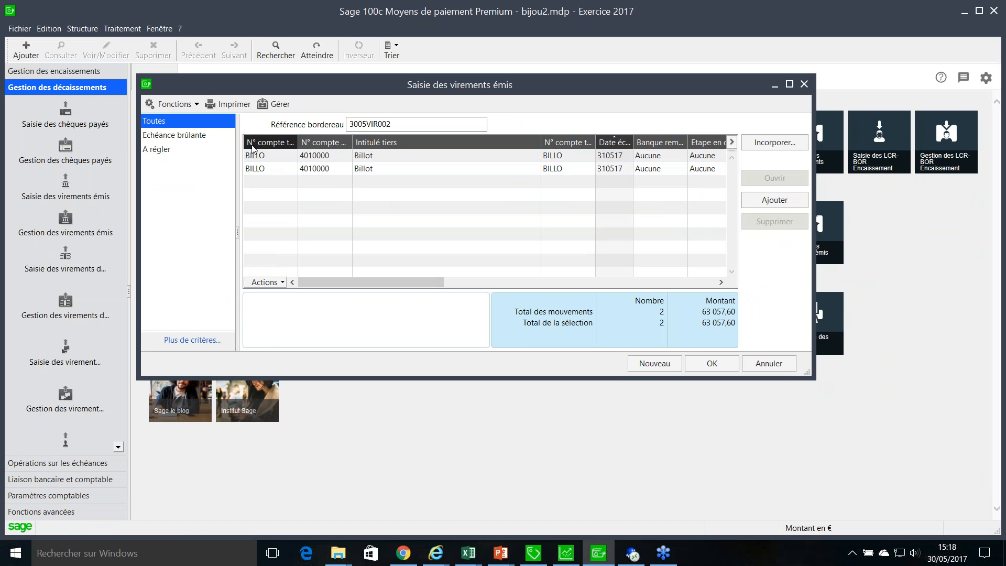
Step: Select both Billot transfers, open them in transfer management, mark them and start their transmission
left_click(357, 169)
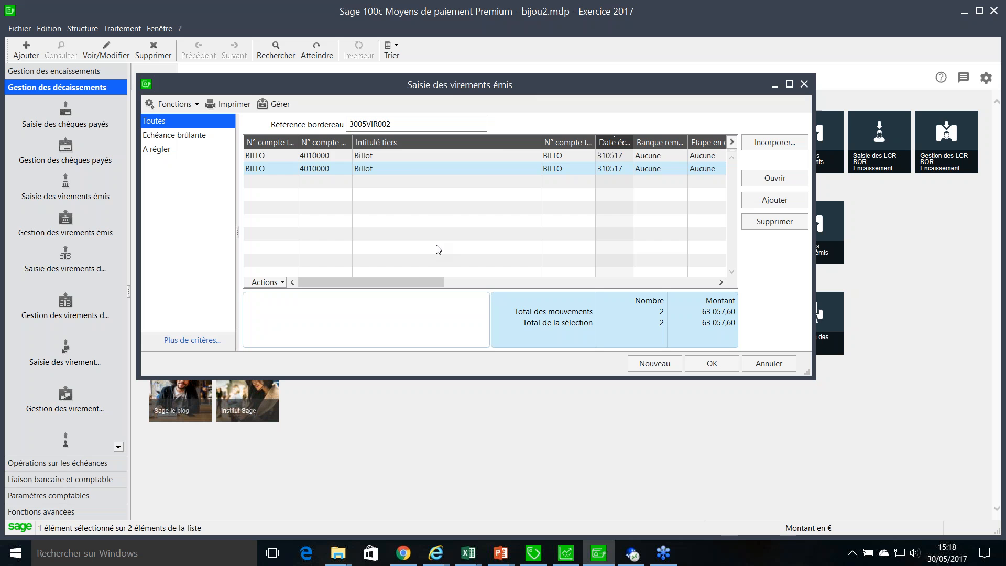
mouse_move(411, 286)
left_mouse_down()
mouse_move(696, 314)
mouse_move(388, 309)
mouse_move(422, 272)
left_mouse_up()
left_click_drag(331, 152, 337, 168)
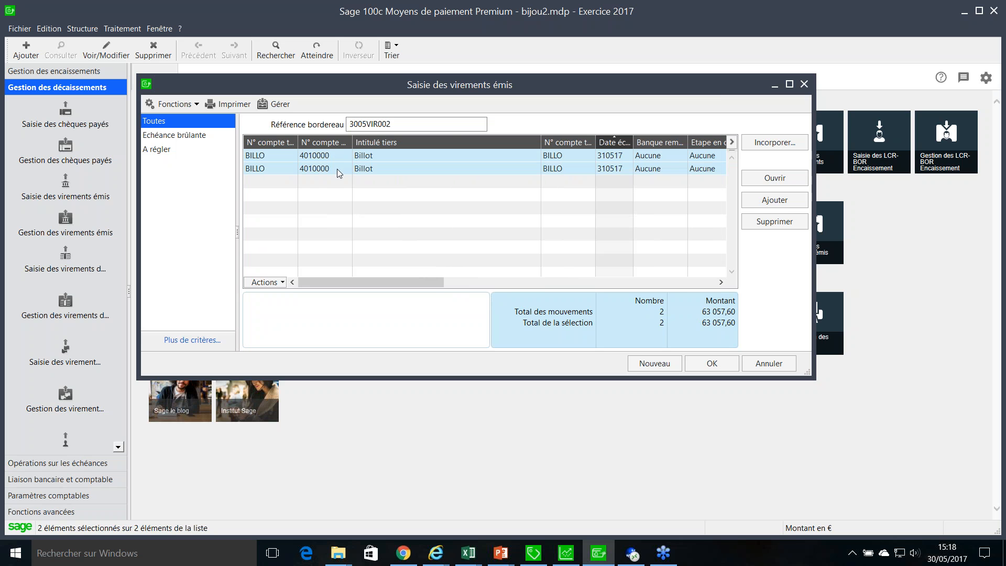
left_click(275, 106)
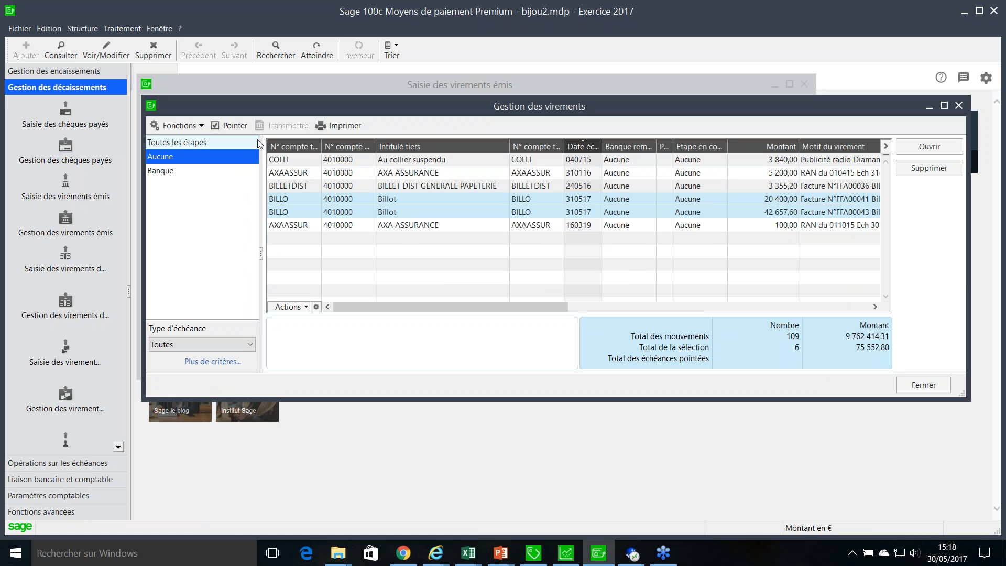
left_click(232, 125)
left_click(287, 125)
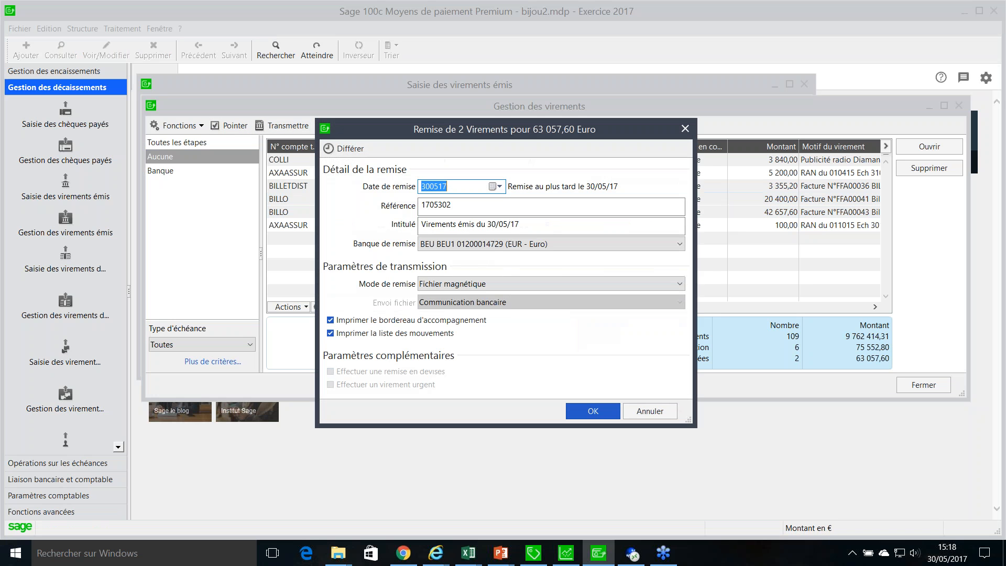
Step: Set the remittance date to 310517, keep Fichier magnétique as the remittance mode, and disable printing of the accompanying slip and movement list
type("310517")
key("Tab")
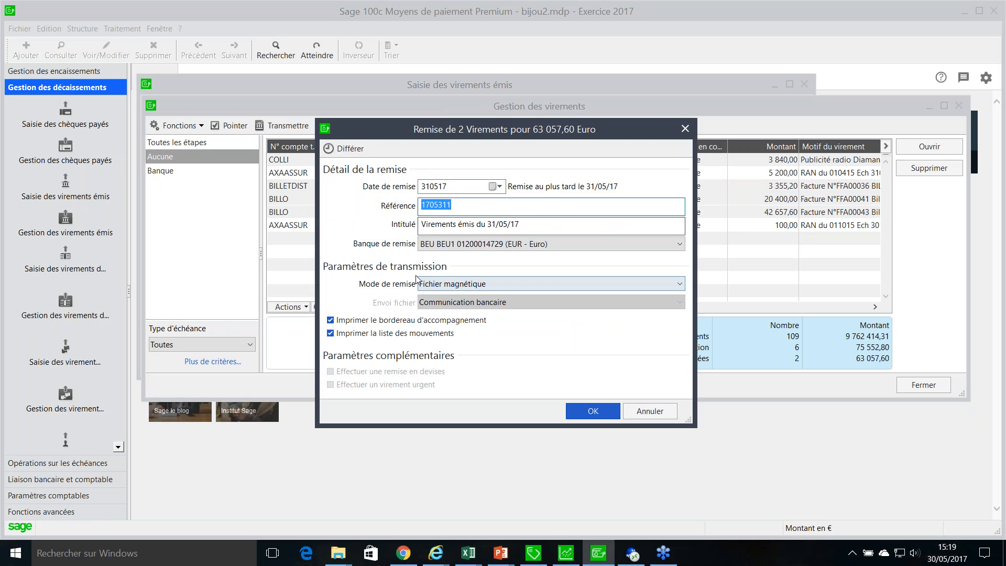
left_click(473, 288)
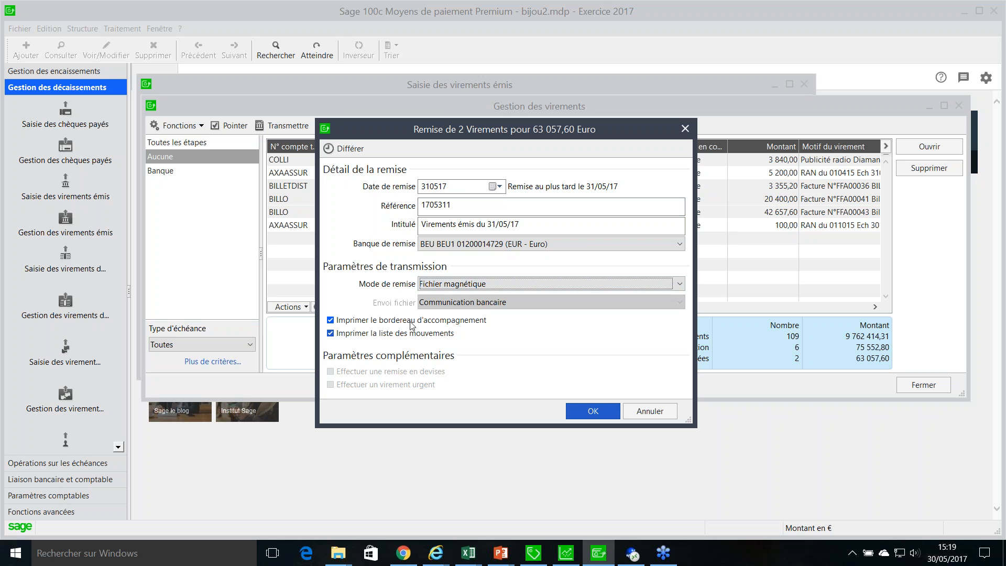
left_click(331, 334)
left_click(330, 320)
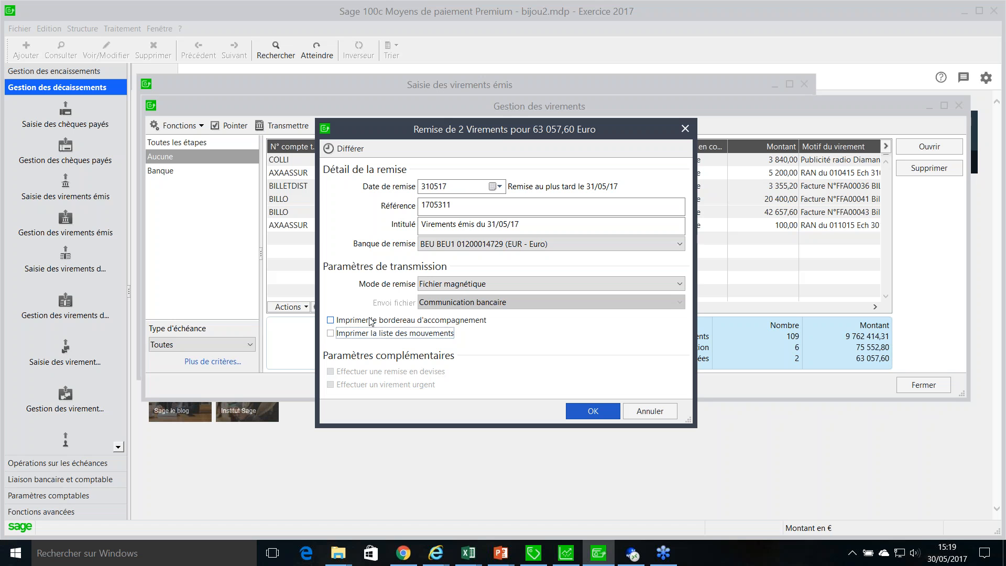
Step: Validate the transfer remittance and save its bank file as VIRSEPABEU.XML, replacing the existing file
left_click(592, 412)
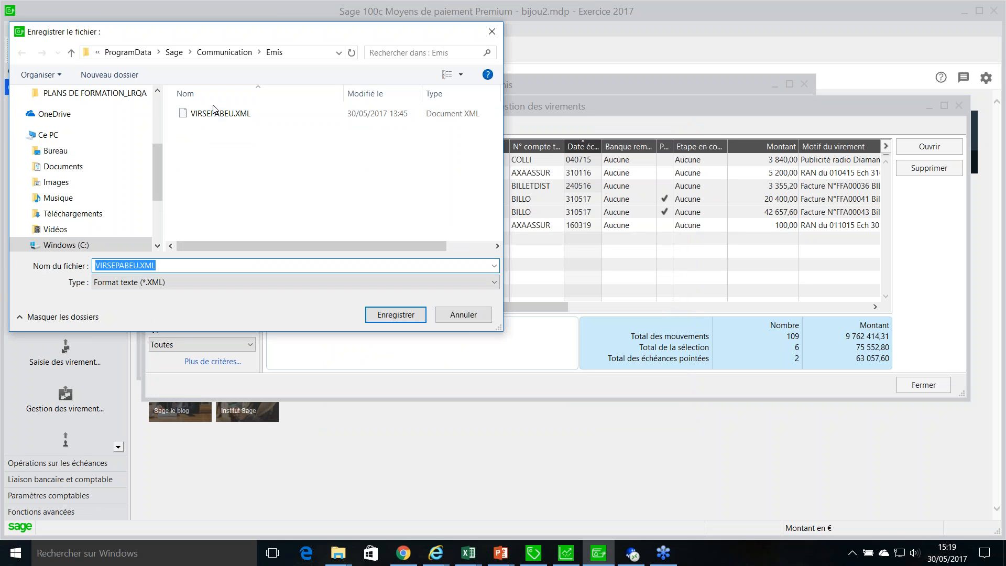
left_click(405, 316)
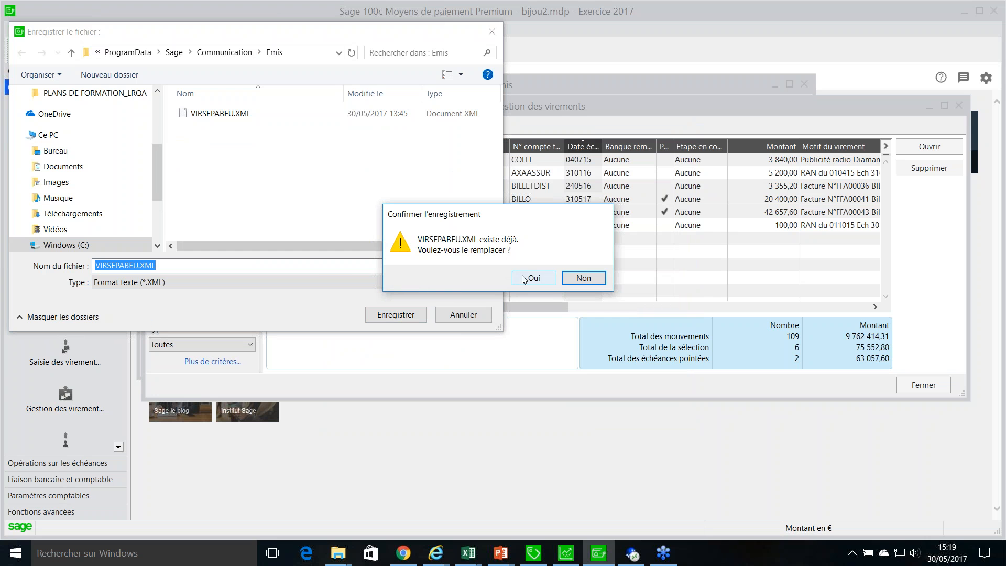
left_click(532, 278)
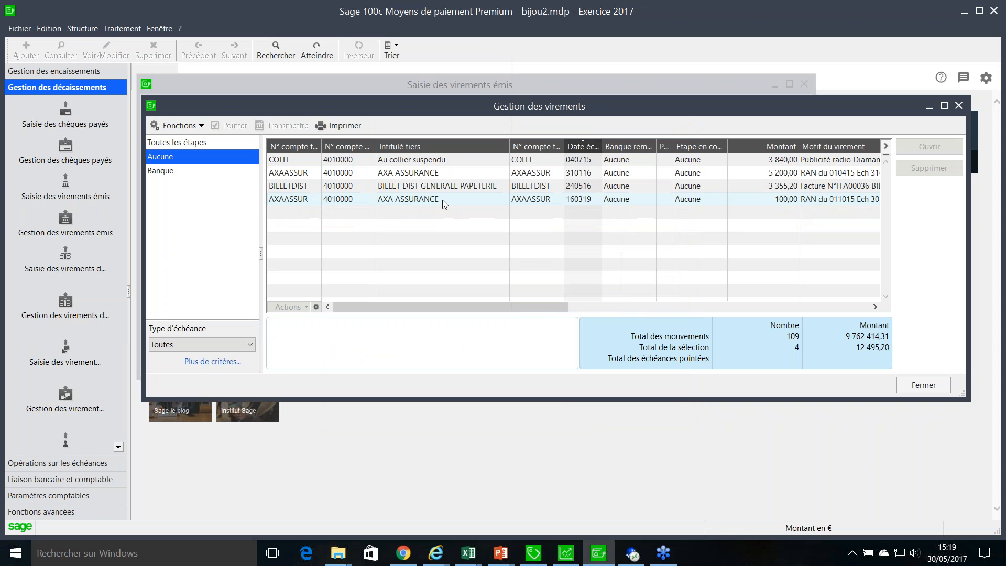
Step: Review the transfers at the Banque stage, and close the transfer management and transfer entry windows
left_click(223, 172)
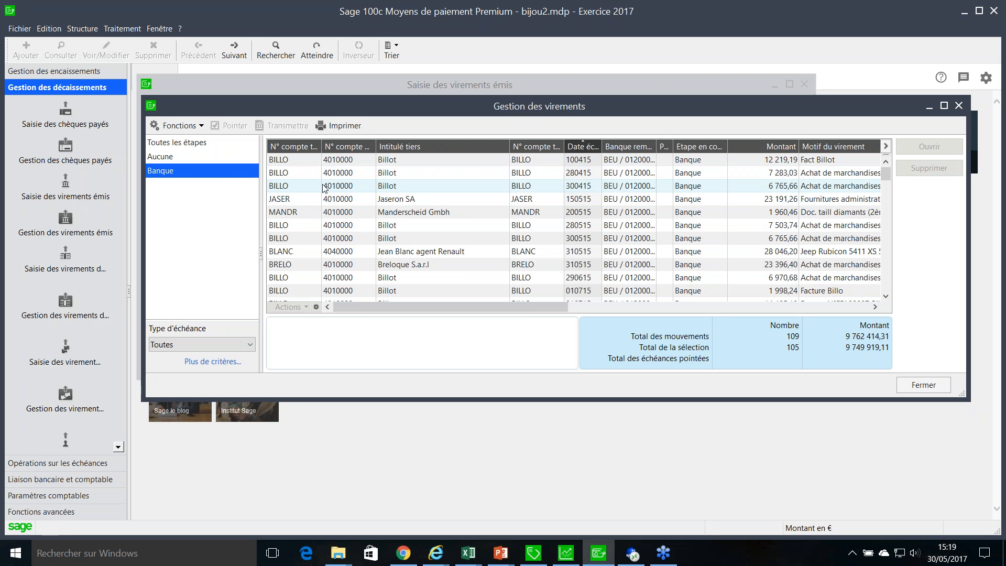
left_click(933, 386)
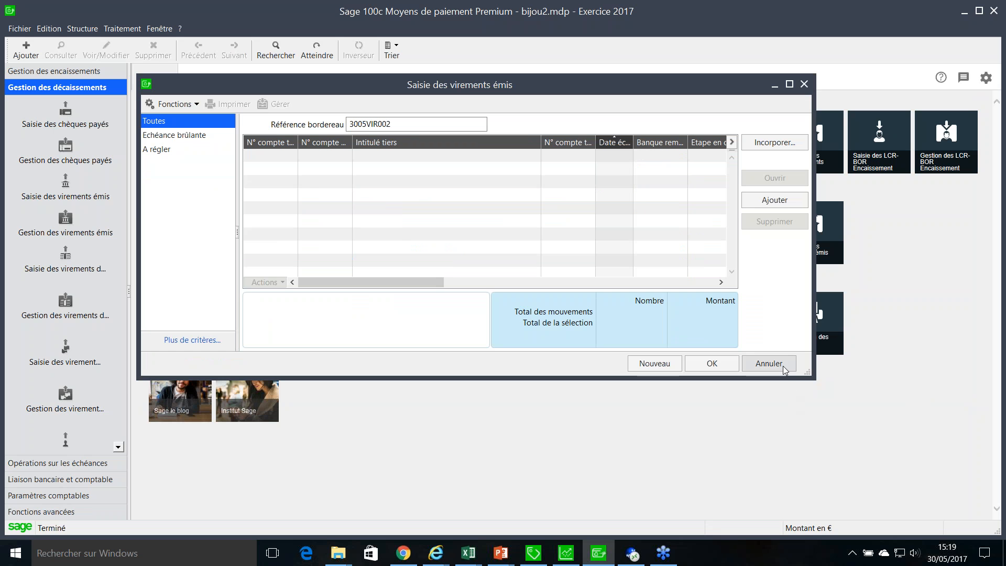
left_click(783, 365)
Step: Update the accounts for all payment modes with a limit date of 310517 and post the non-posted due dates
left_click(122, 29)
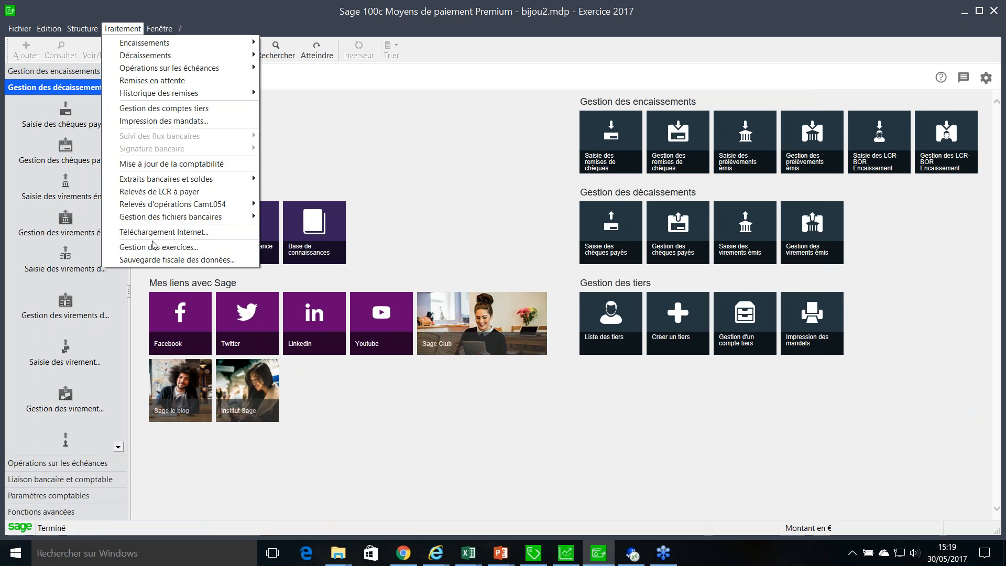
mouse_move(152, 215)
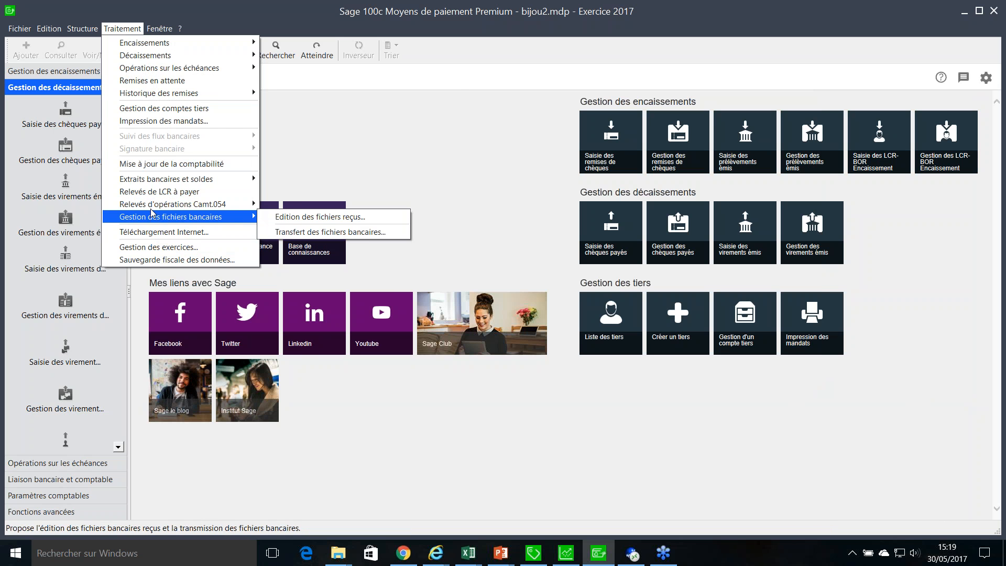
left_click(157, 164)
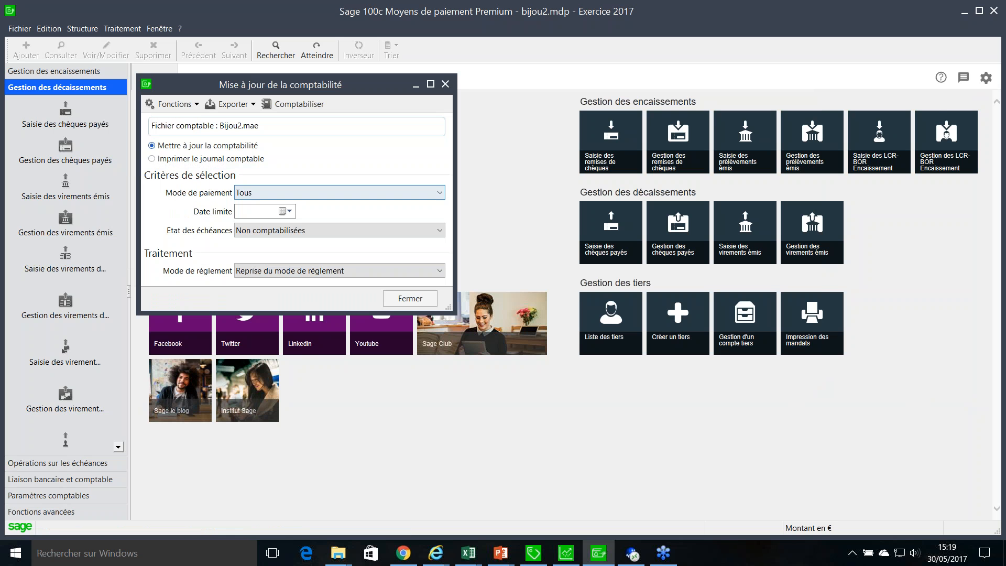
left_click(287, 212)
left_click(283, 301)
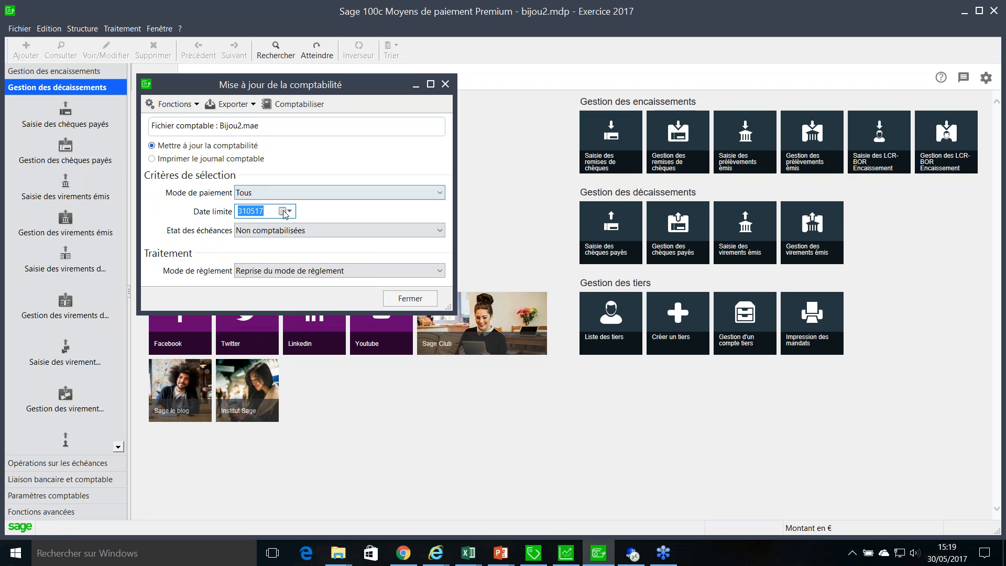
left_click(294, 104)
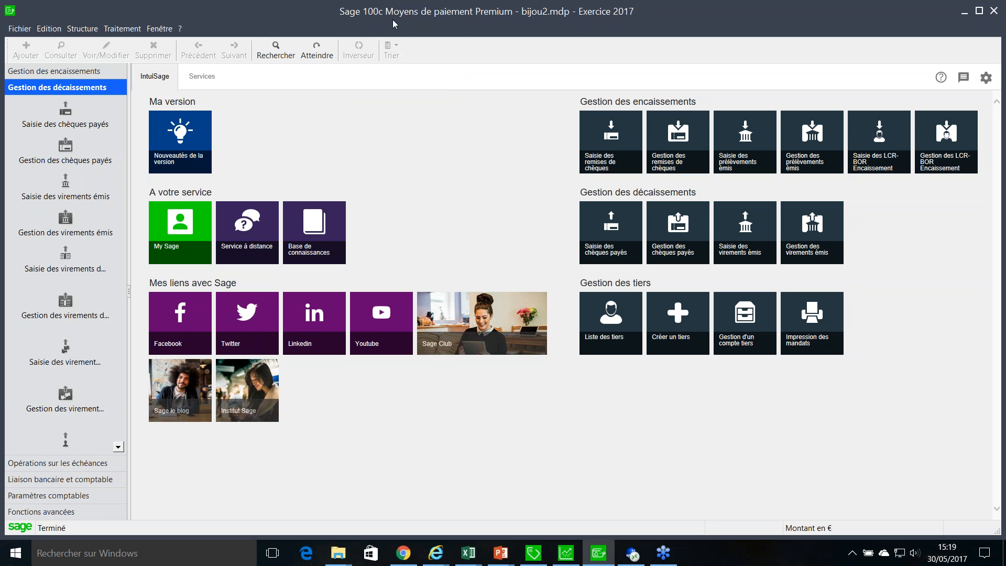
Step: Switch to Sage 100c Comptabilité, open the supplier account BILLO and show only its lettered entries
left_click(564, 554)
left_click(133, 31)
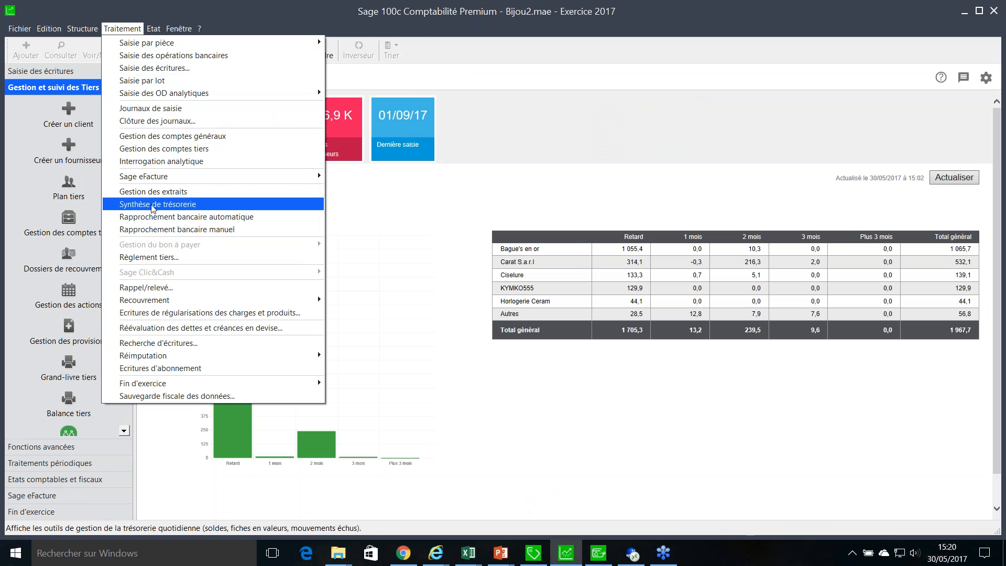
left_click(163, 149)
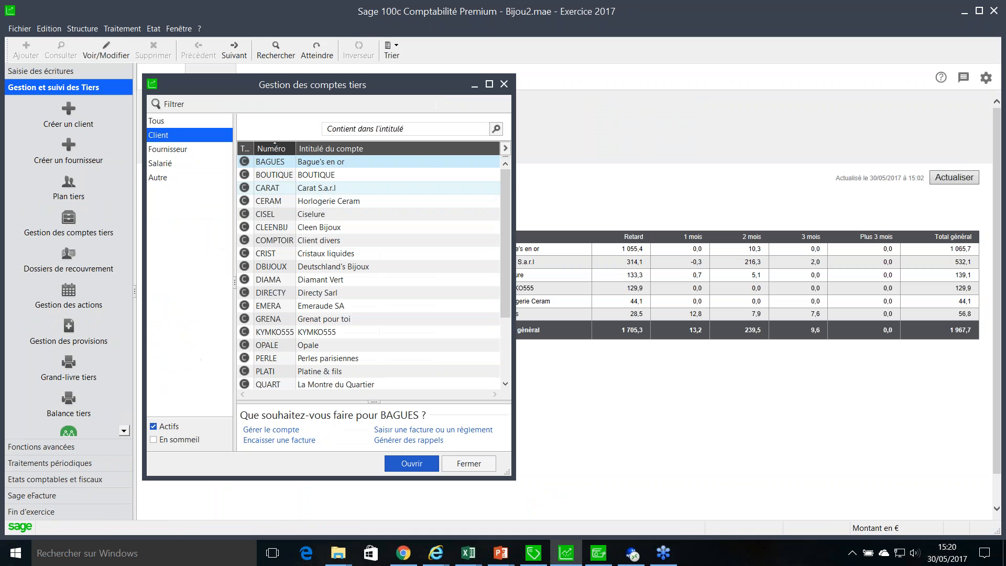
left_click(173, 150)
double_click(270, 202)
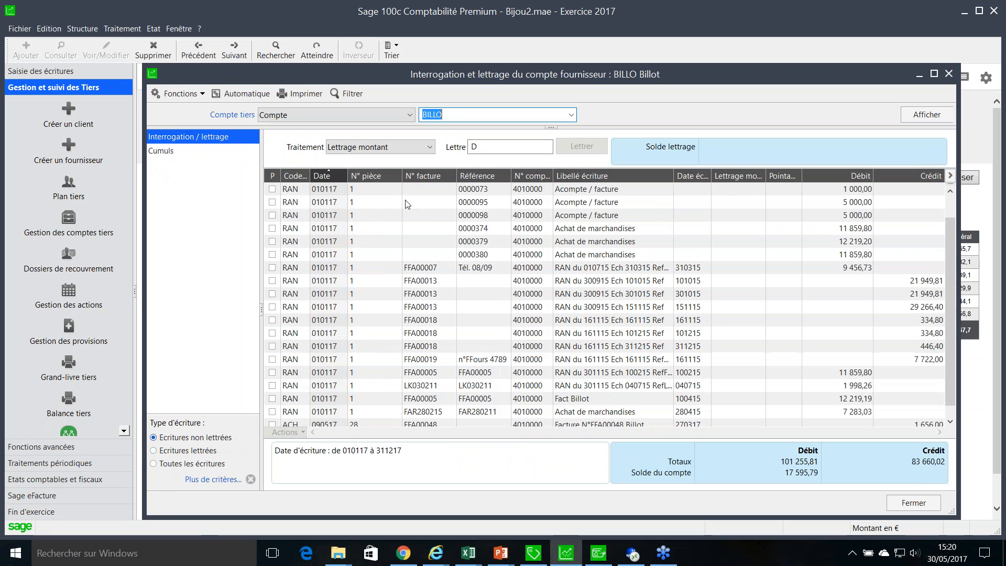
left_click(199, 452)
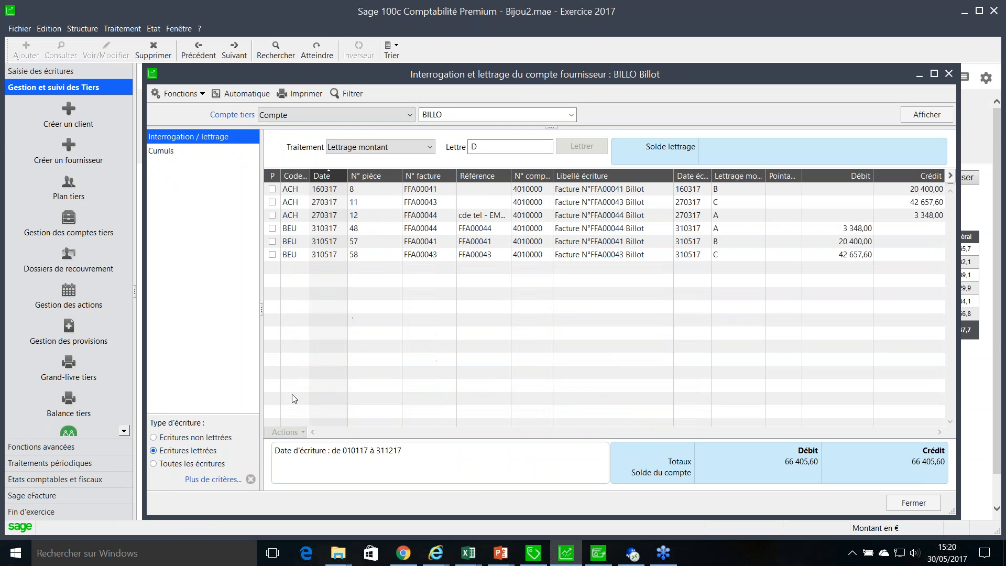
Step: Compare the BEU bank payments with their matching purchase entries for invoices FFA00041 and FFA00043
left_click(344, 256)
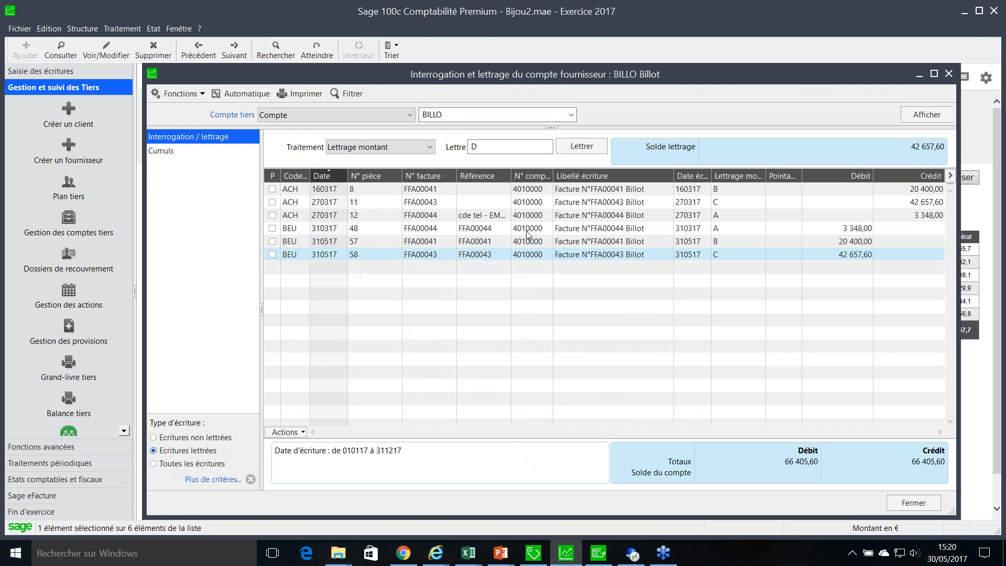
left_click(831, 244)
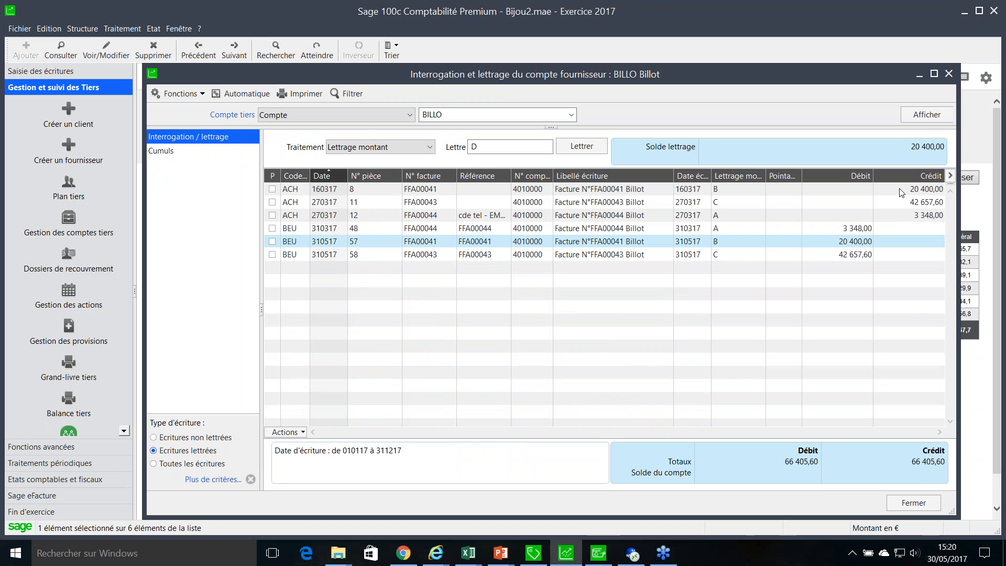
left_click(312, 191)
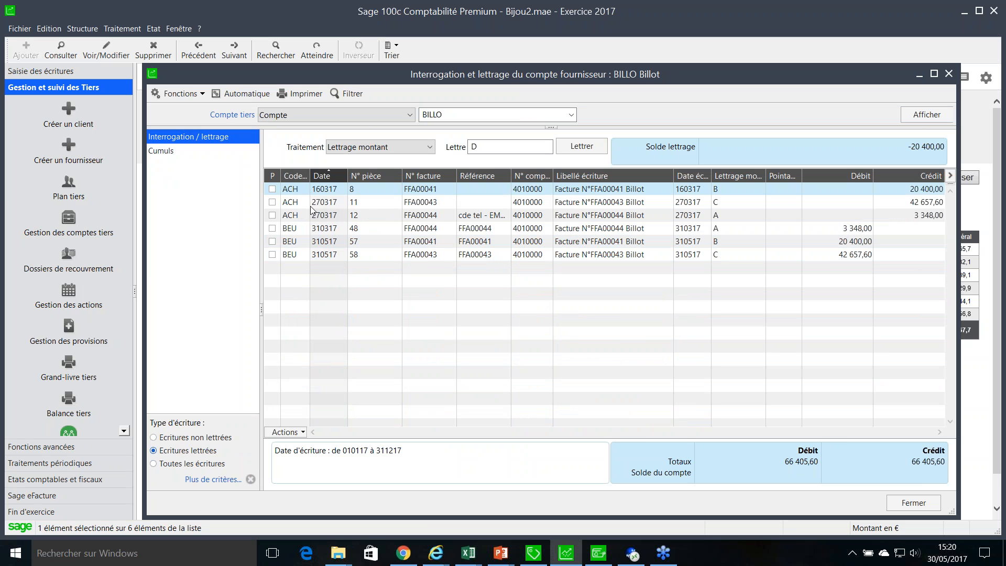
left_click(313, 206)
left_click(328, 257)
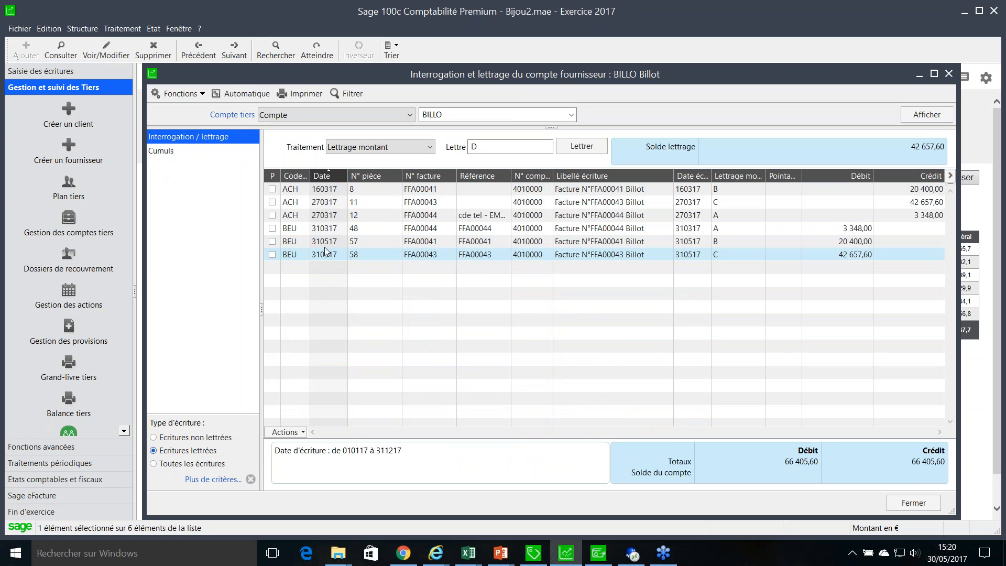
left_click(321, 242)
left_click(305, 191)
left_click(303, 205)
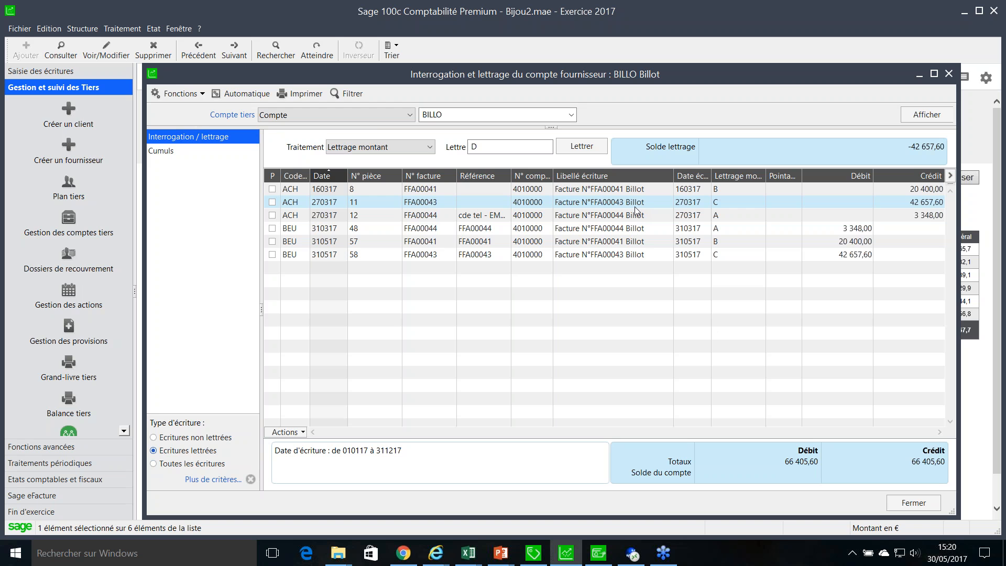
Step: Close the Billot account inquiry and the third-party accounts list
left_click(949, 74)
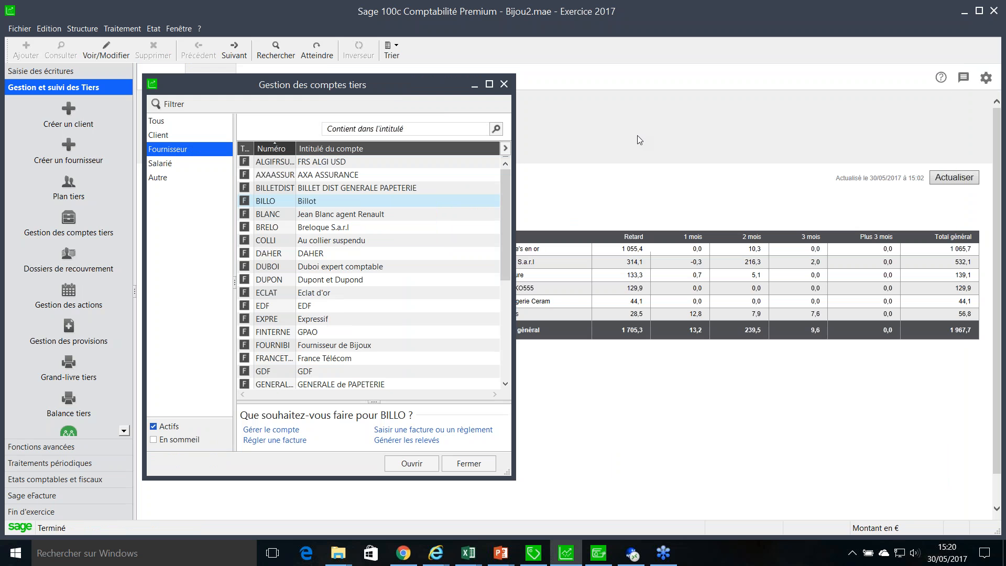
left_click(154, 29)
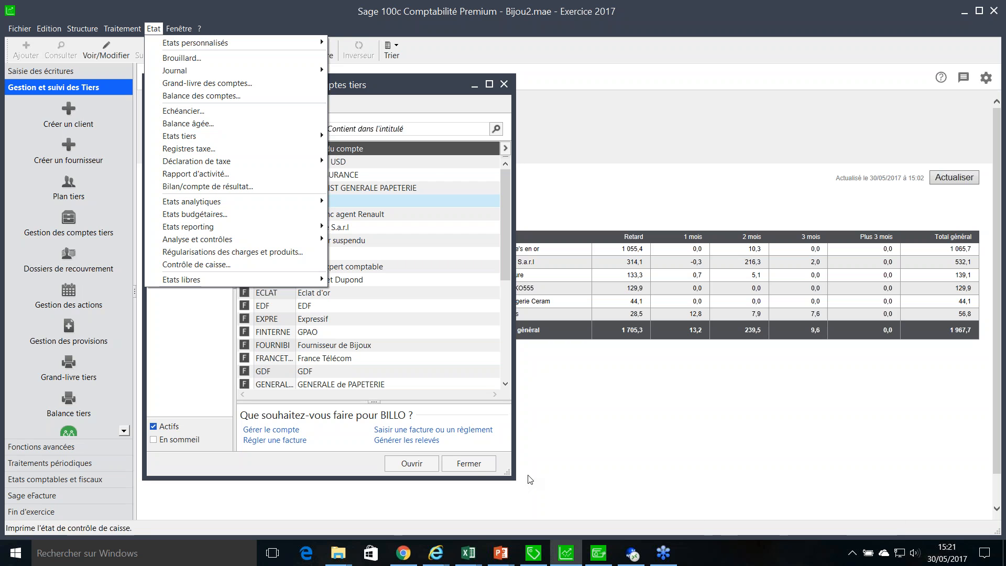
left_click(487, 466)
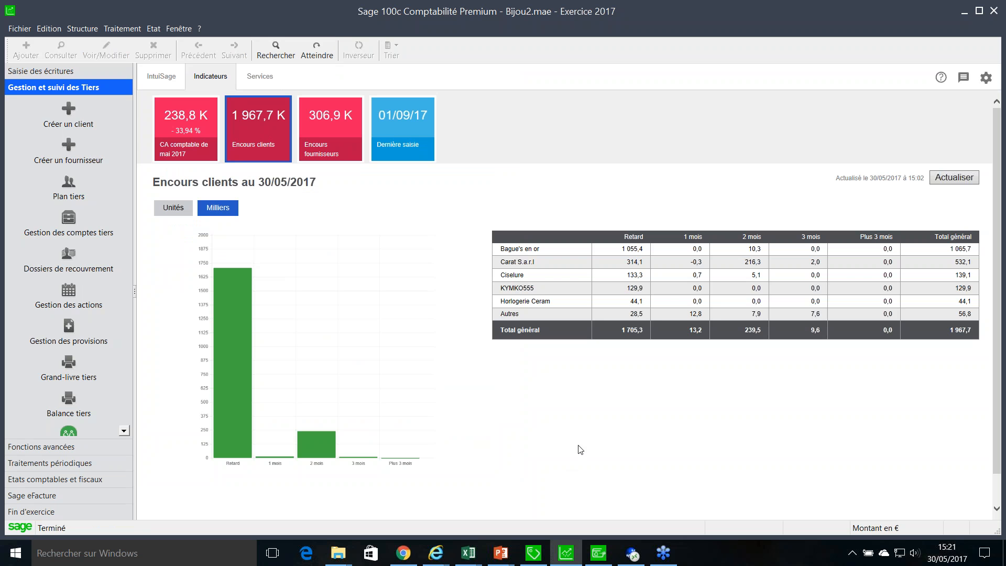
Step: Switch to Sage 100c Gestion commerciale and on to Sage Etendue in Chrome, and open the article catalogue
left_click(537, 558)
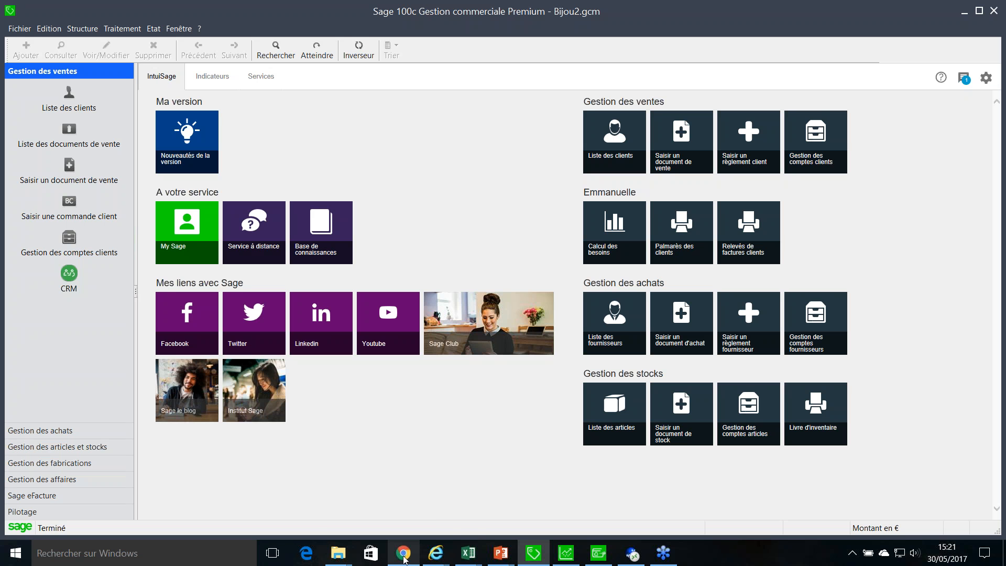
mouse_move(405, 559)
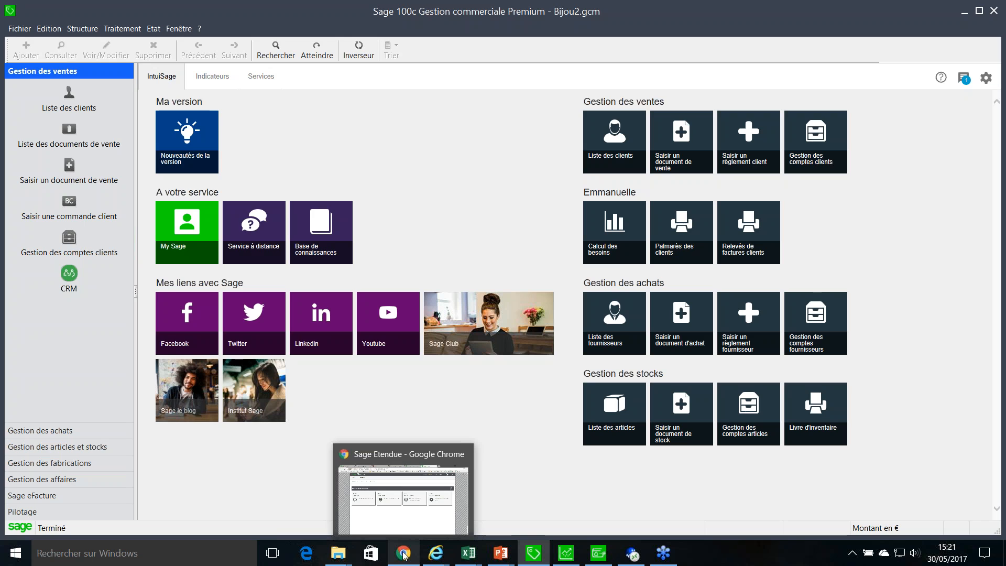
left_click(404, 555)
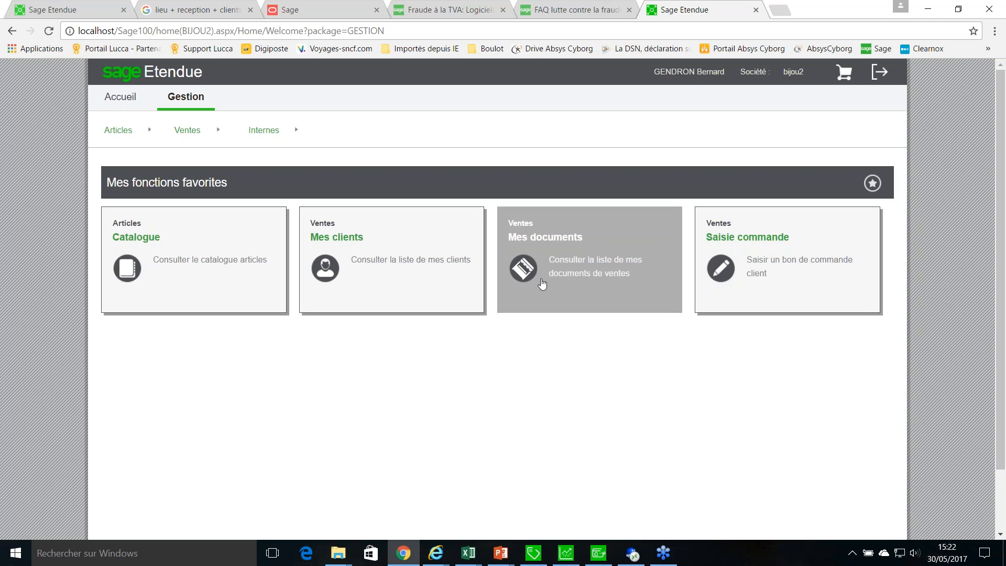
left_click(183, 262)
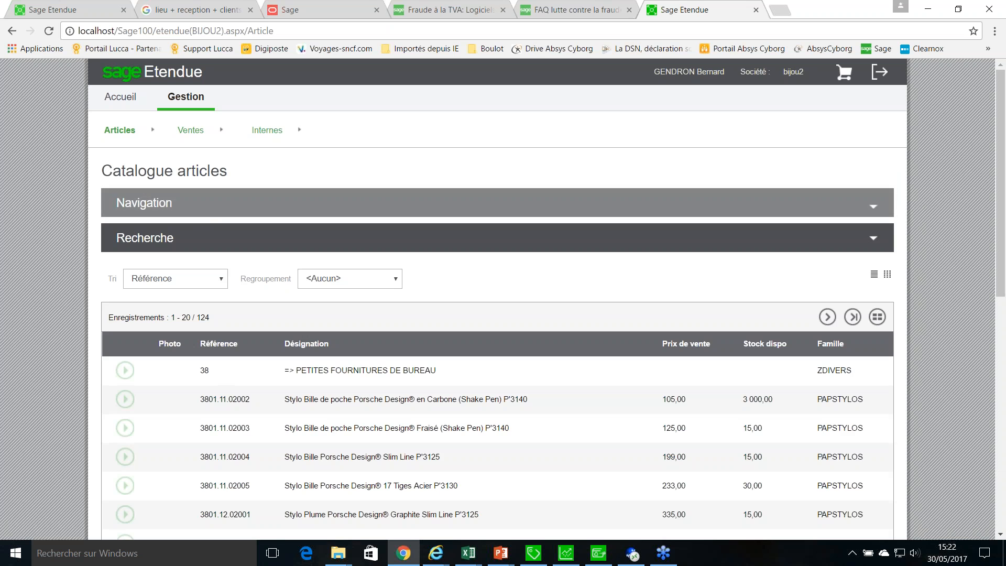
Step: Filter the article catalogue to Bijoux, Argent, Bagues and view the listed articles
left_click(186, 209)
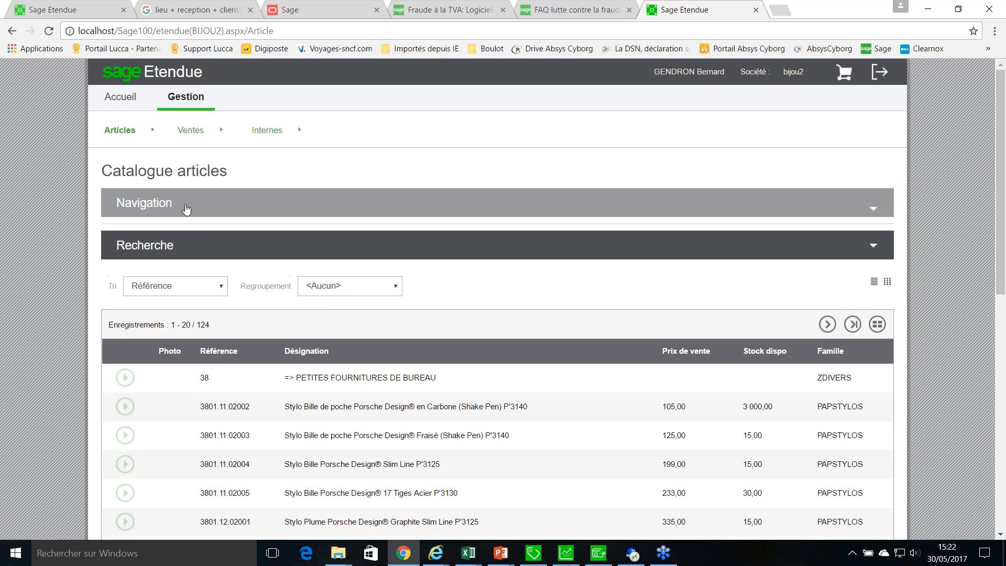
left_click(138, 339)
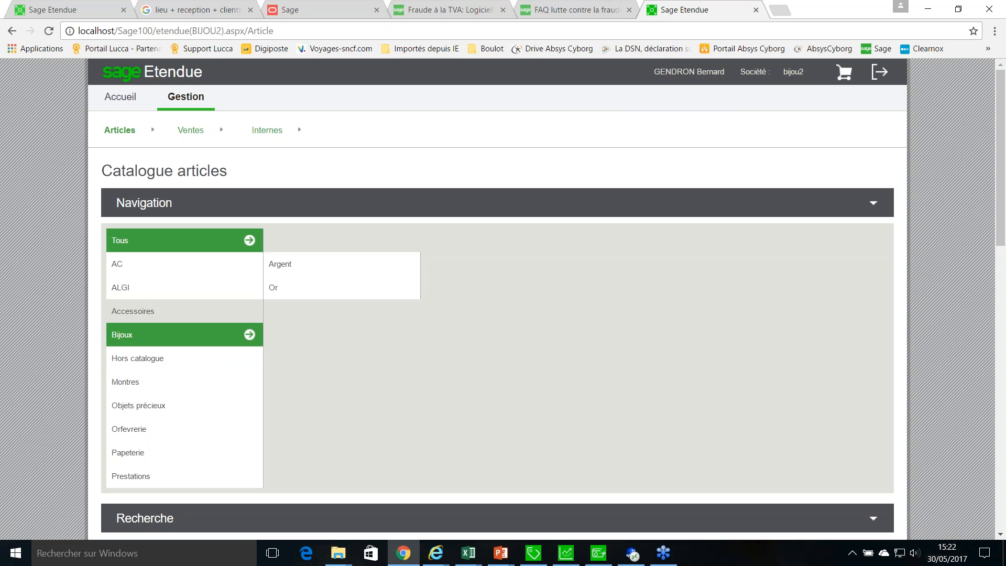
left_click(281, 266)
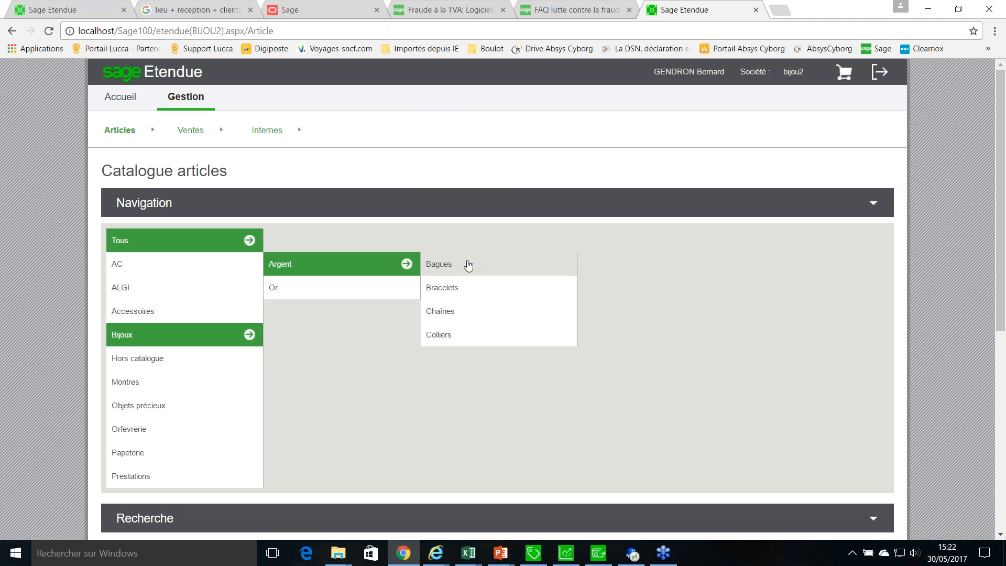
left_click(467, 265)
scroll(667, 355, "down", 4)
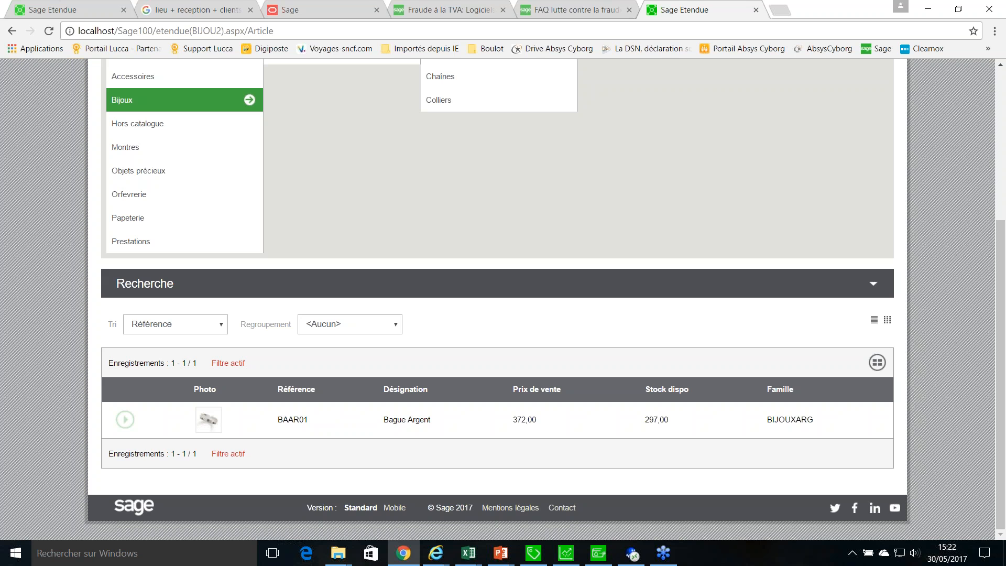
Step: View the silver jewellery articles in the Bracelets category and in the Chaînes category
scroll(459, 296, "up", 5)
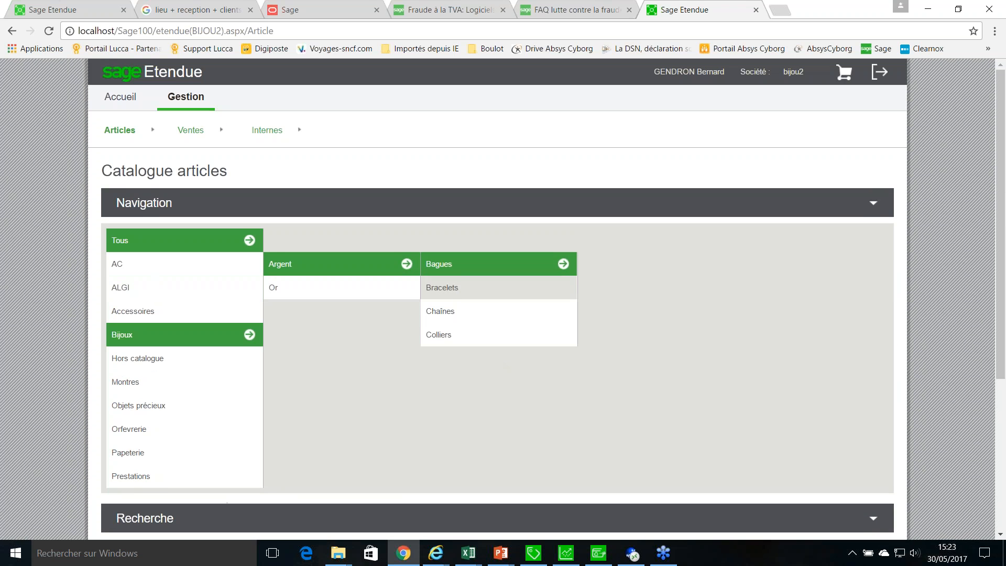
left_click(459, 296)
scroll(467, 299, "down", 5)
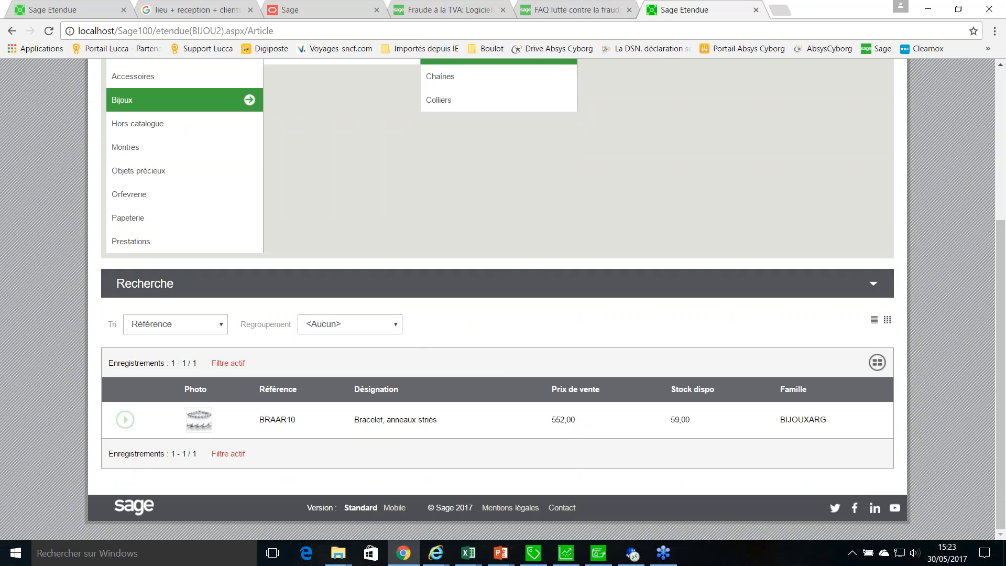
scroll(461, 286, "up", 1)
left_click(461, 109)
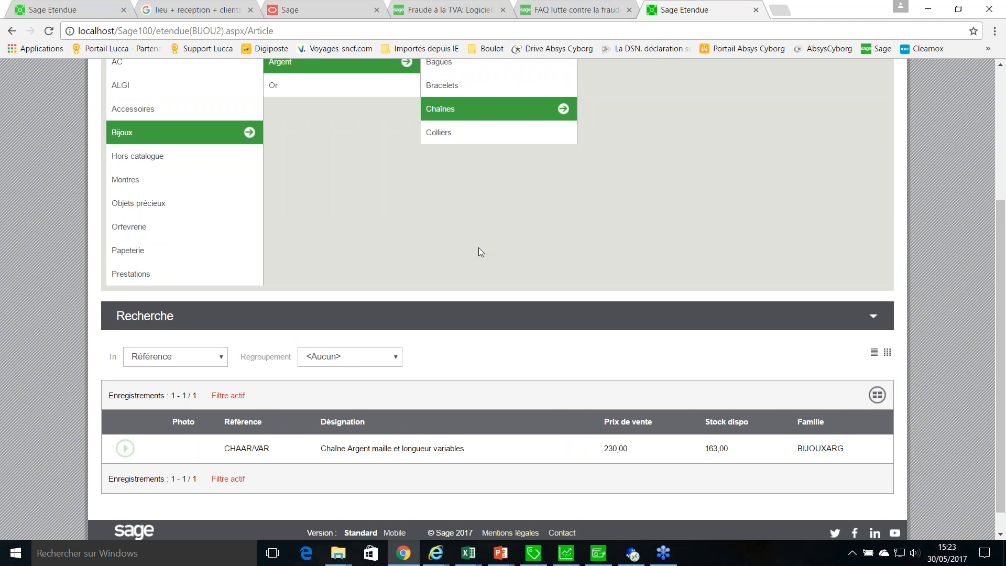
Step: Leave the Bijoux category and view the catalogue's Accessoires articles
scroll(467, 323, "up", 2)
left_click(159, 237)
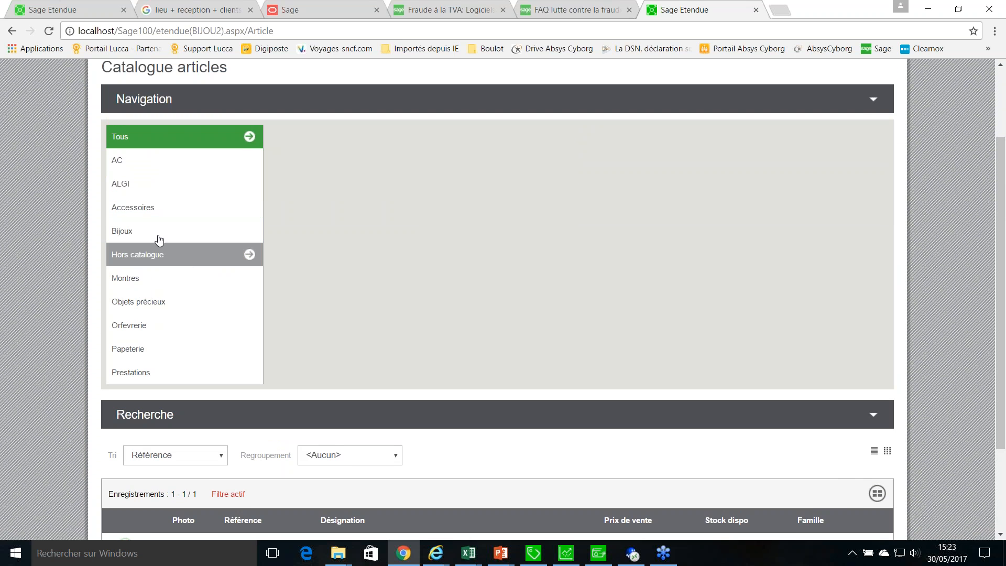
left_click(147, 209)
scroll(306, 387, "down", 3)
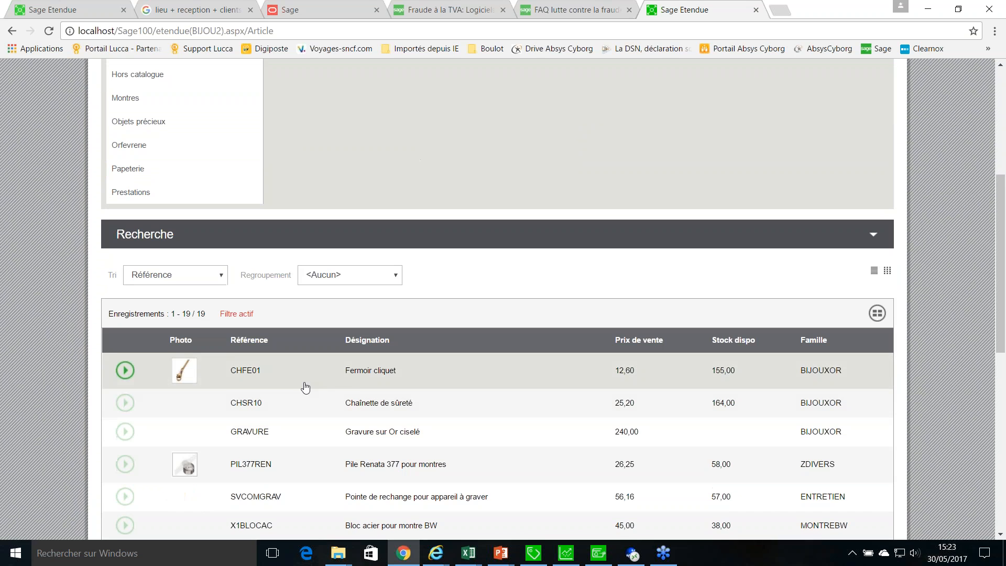
Step: View the enlarged photos of articles CHFE01 and PIL377REN in the Accessoires list
scroll(306, 388, "down", 2)
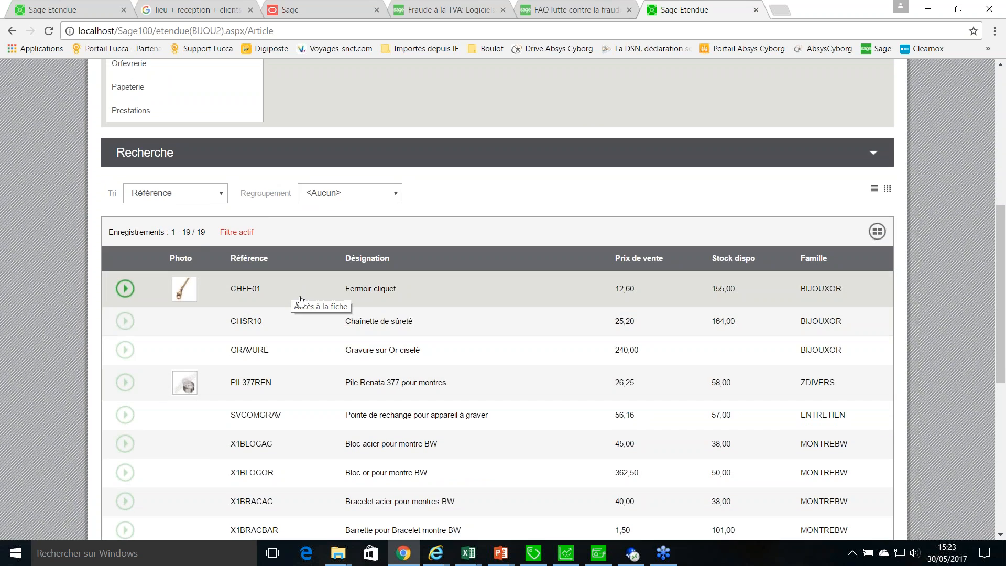
scroll(286, 291, "up", 3)
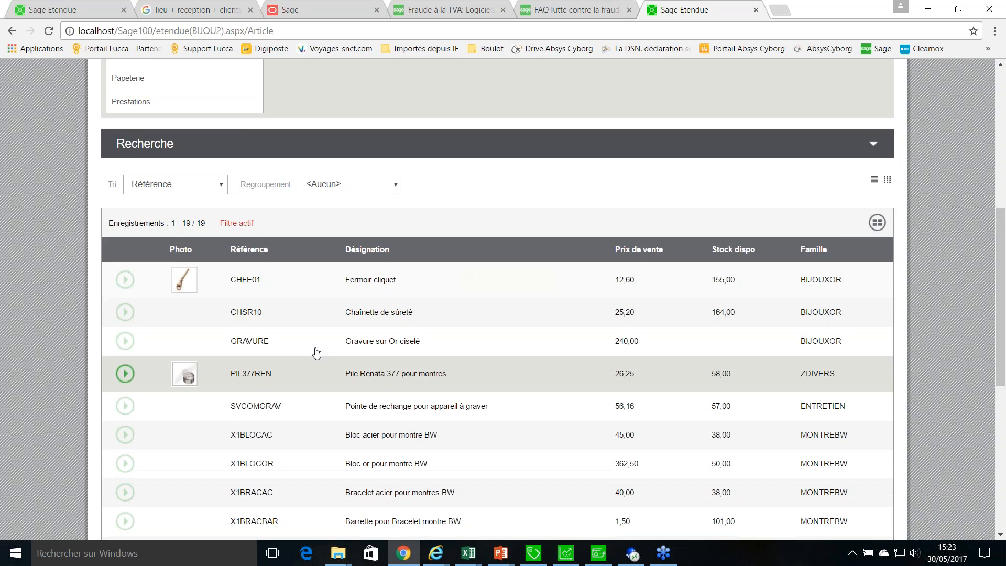
scroll(325, 139, "up", 1)
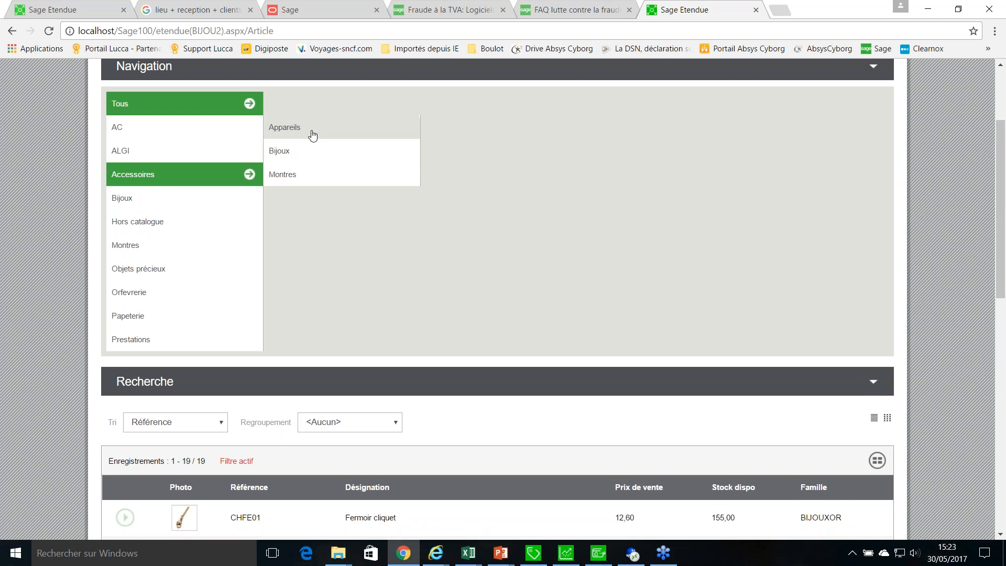
scroll(317, 262, "down", 3)
scroll(481, 359, "down", 2)
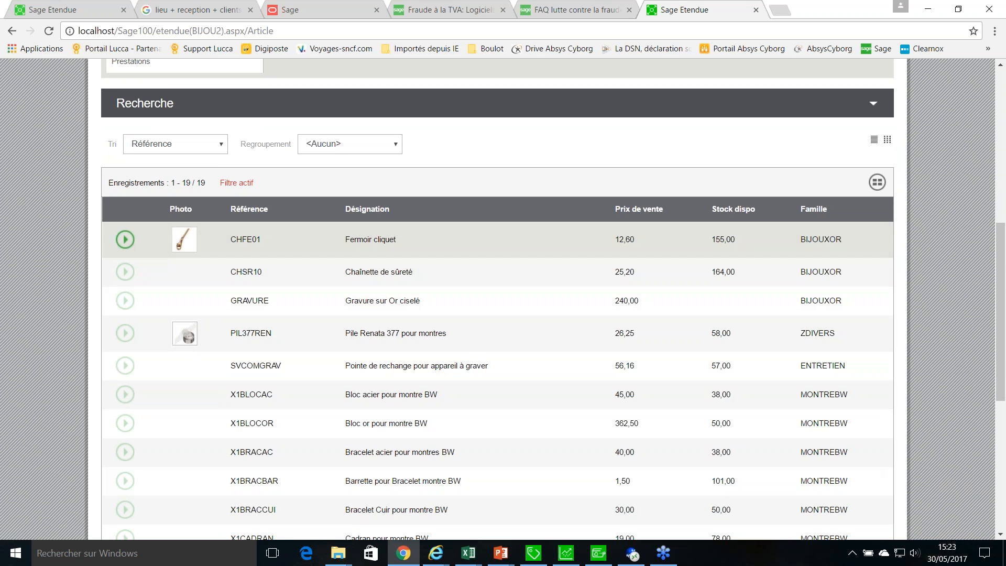
left_click(185, 242)
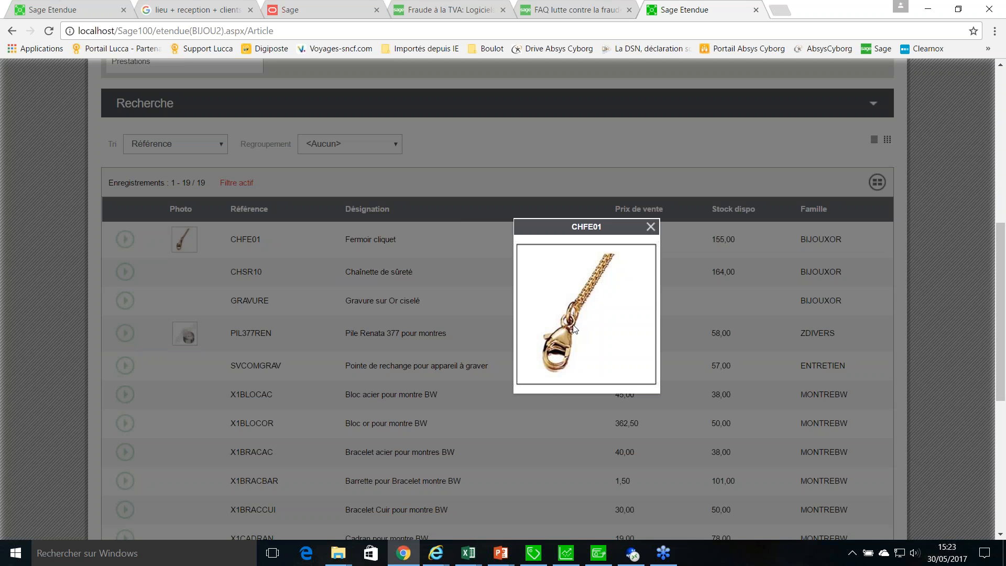
left_click(651, 226)
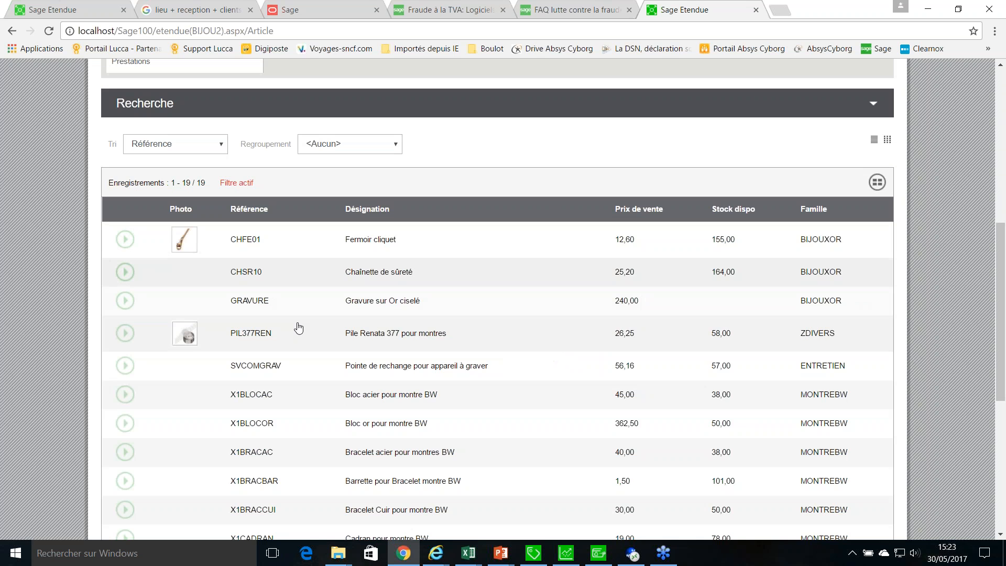
left_click(184, 333)
left_click(660, 250)
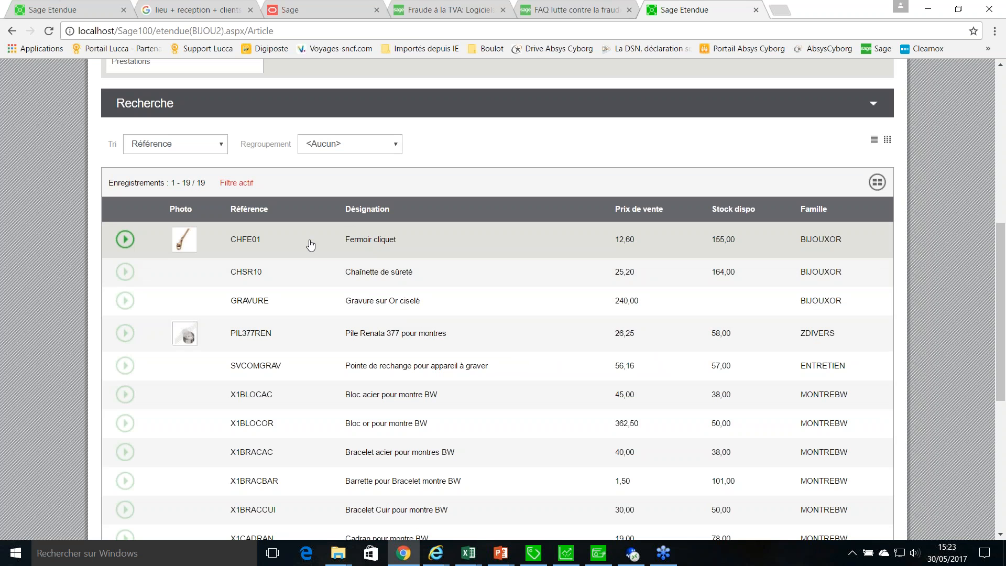
Step: Browse the Accessoires articles and add CHFE01 (Fermoir cliquet) and PIL377REN (Pile Renata 377 pour montres) to the selection
scroll(396, 246, "down", 1)
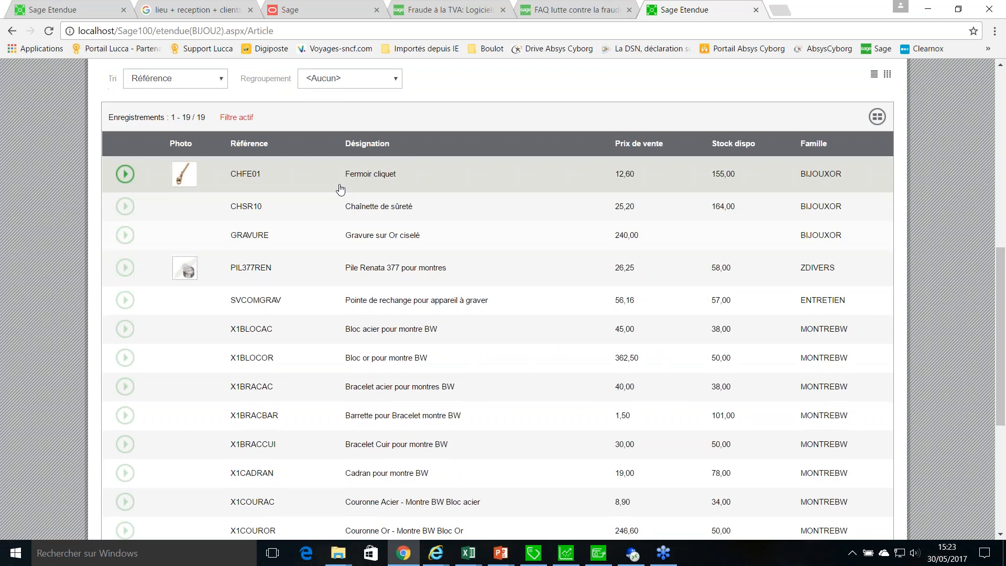
scroll(365, 180, "down", 5)
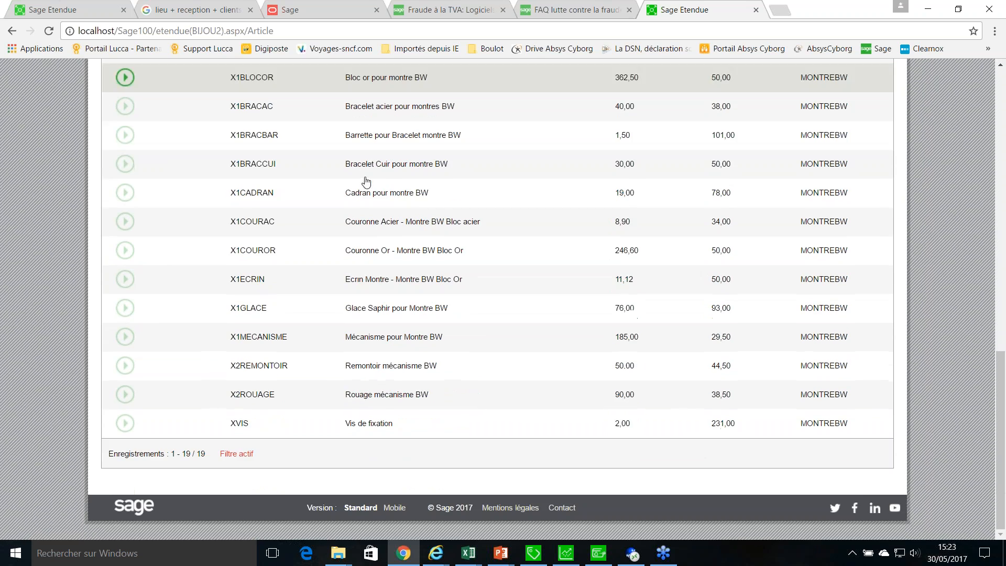
scroll(298, 377, "up", 5)
scroll(301, 299, "up", 2)
scroll(302, 299, "up", 2)
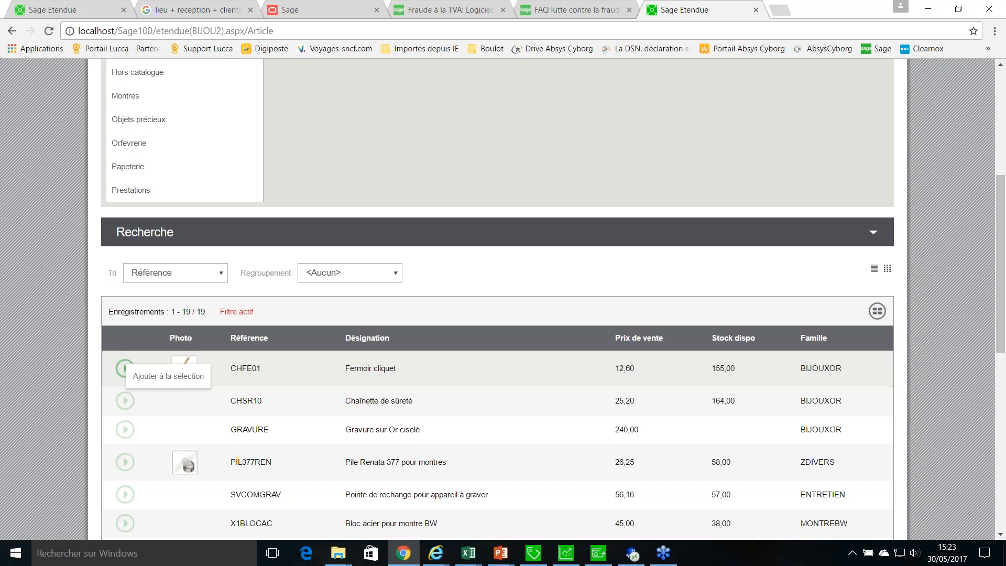
scroll(281, 395, "down", 1)
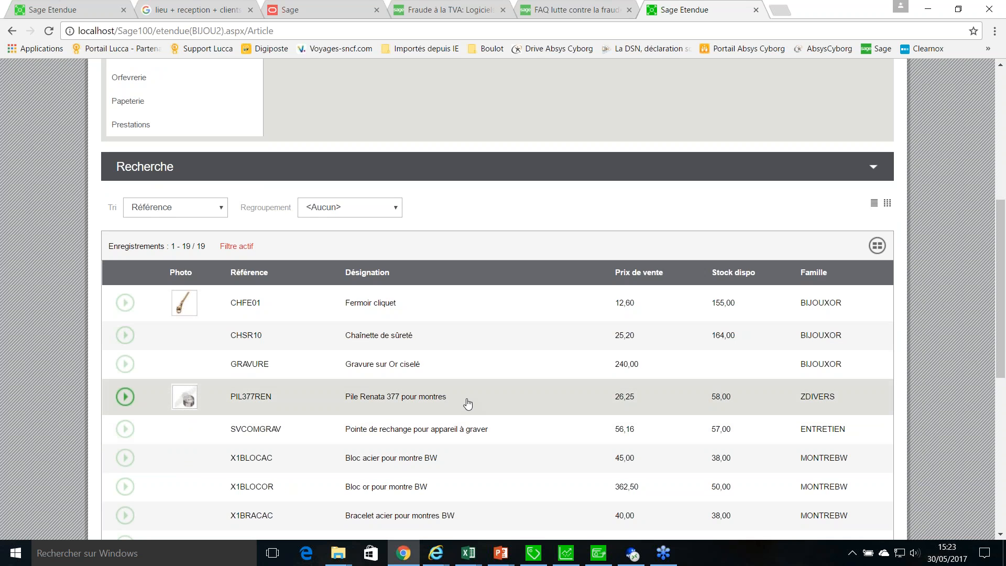
scroll(220, 335, "down", 2)
Step: Filter the catalogue to Bijoux, Or, Chaînes, Femme and add article CHAOR42 (Chaînes mailles fines) to the selection
scroll(210, 330, "up", 6)
left_click(146, 229)
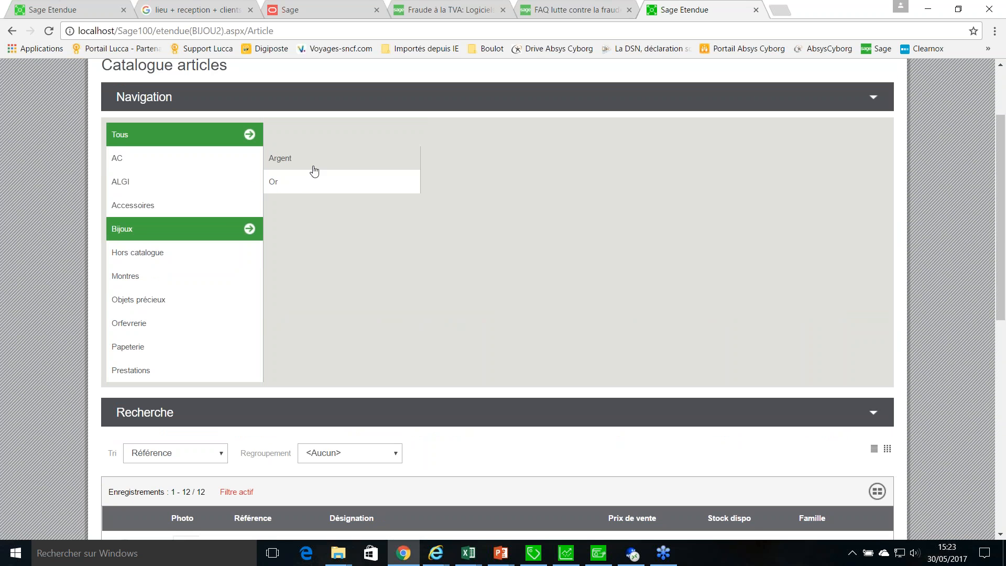
left_click(373, 181)
left_click(443, 181)
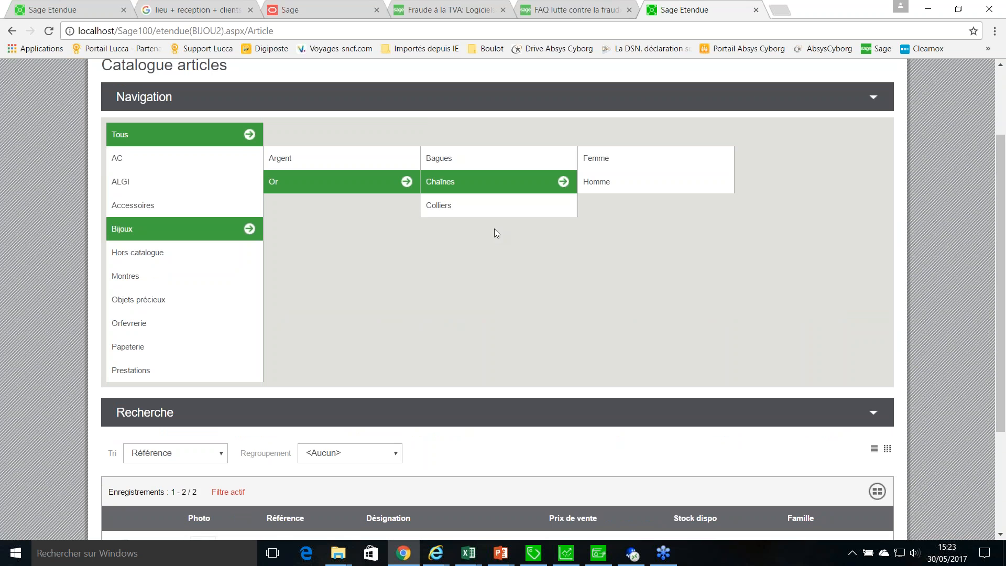
left_click(636, 163)
scroll(546, 248, "down", 2)
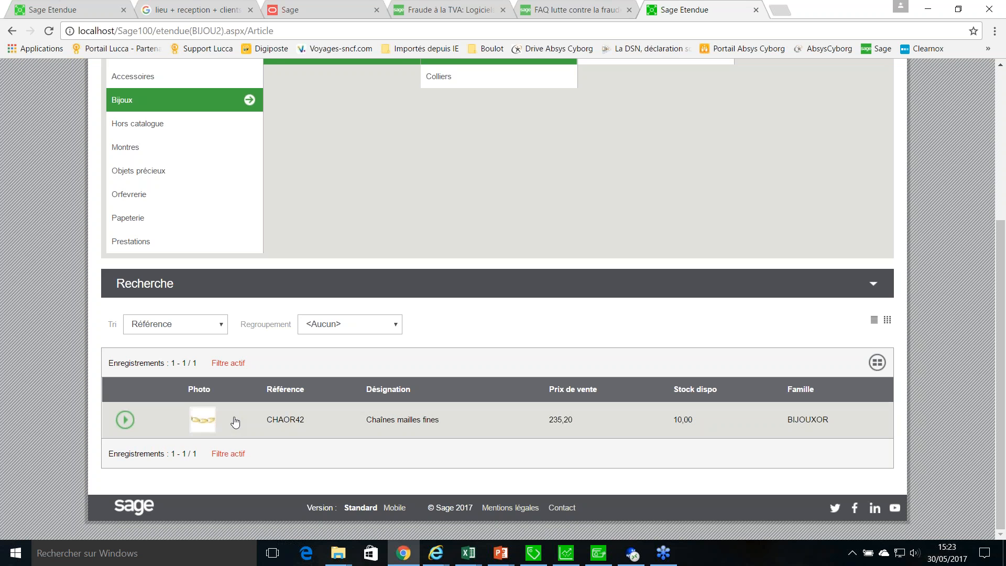
Step: Reset the catalogue to Tous, collapse the Navigation section and look through the full article list
scroll(288, 359, "up", 4)
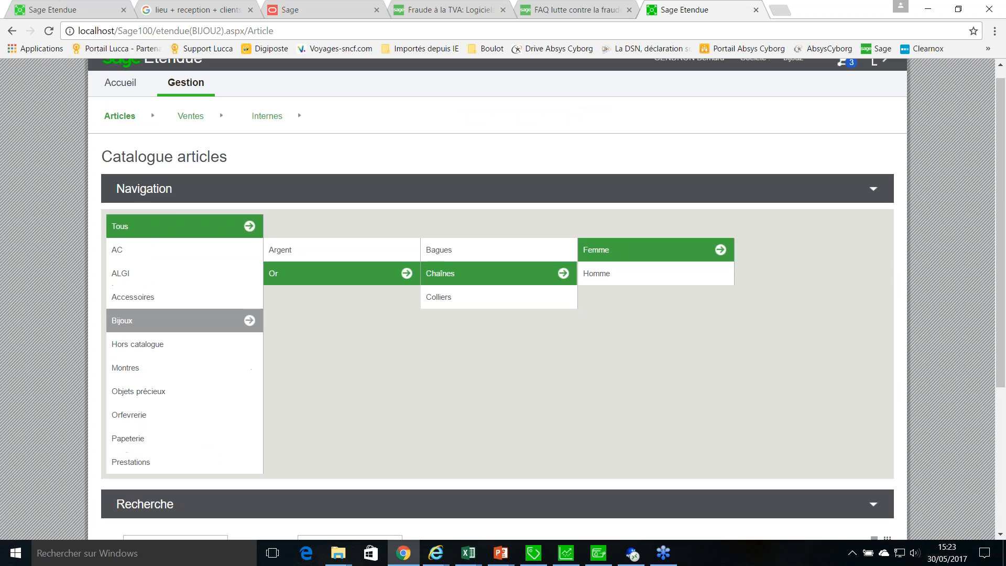
left_click(250, 234)
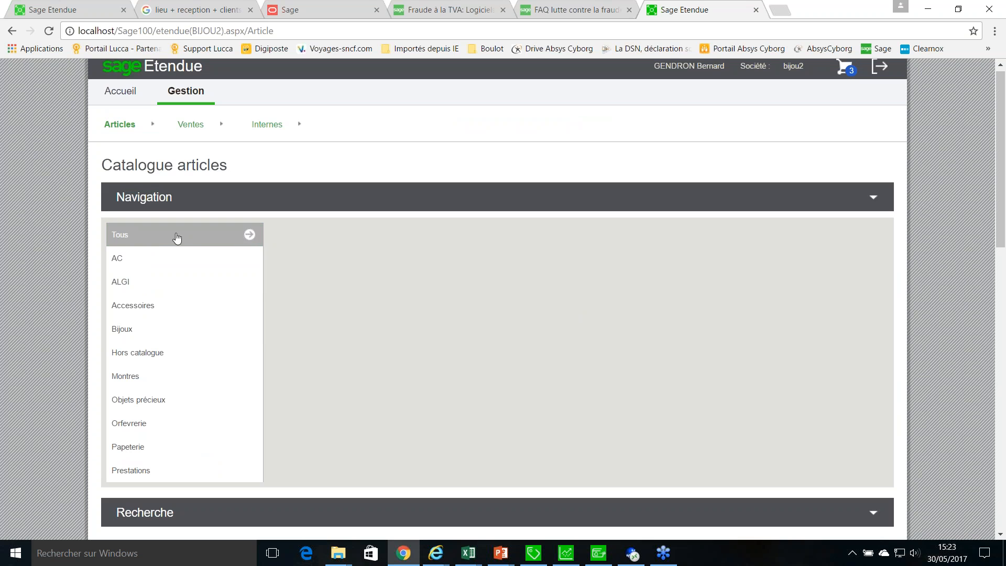
left_click(801, 196)
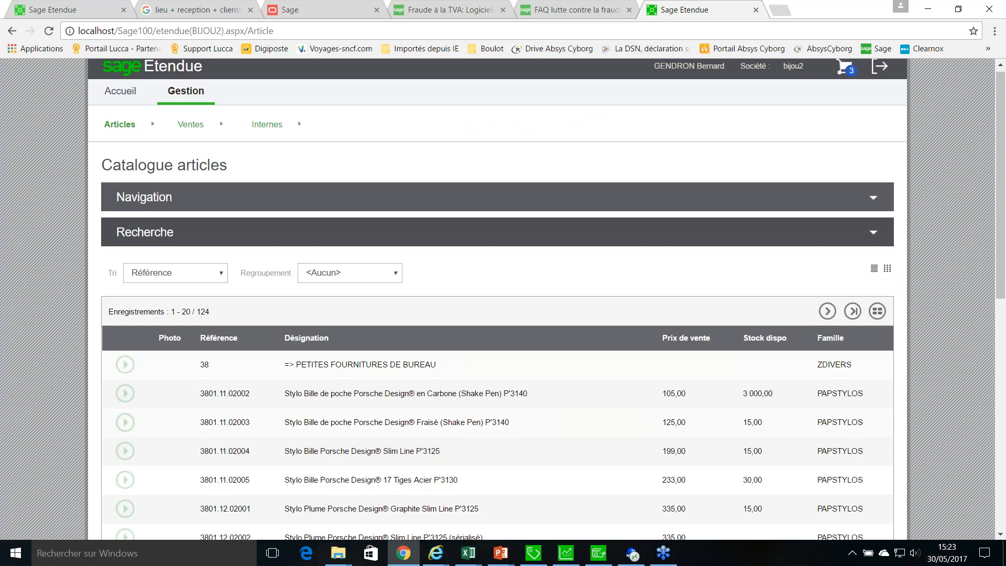
scroll(386, 404, "down", 5)
scroll(341, 367, "down", 2)
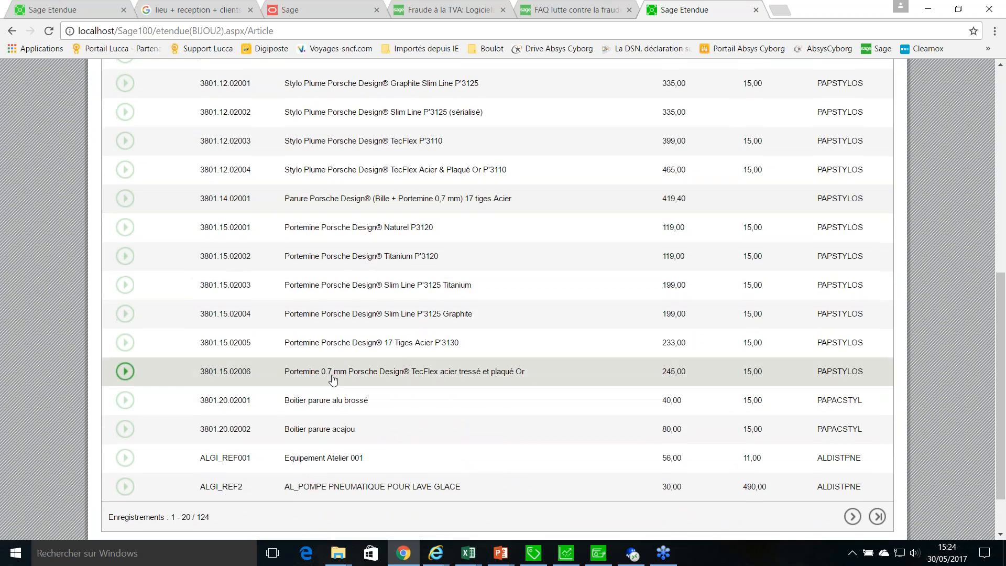
scroll(335, 375, "up", 7)
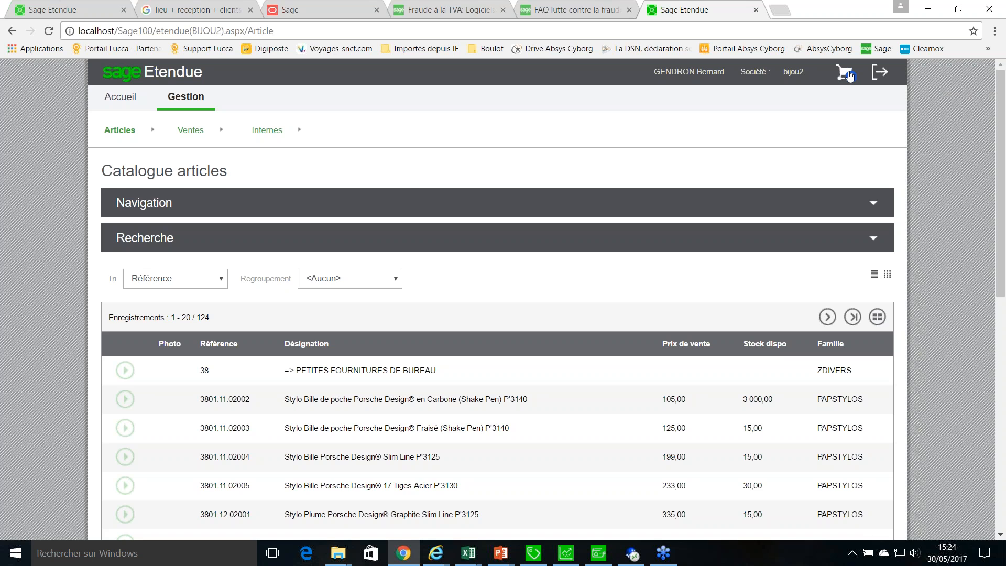
Step: Open the article selection and start a customer order (bon de commande client) from it
left_click(845, 76)
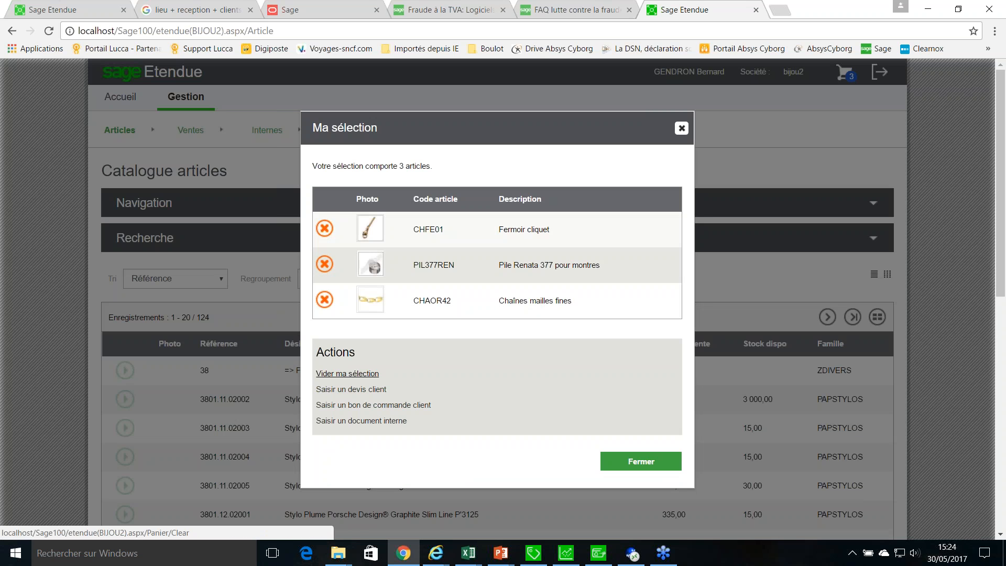
left_click(383, 406)
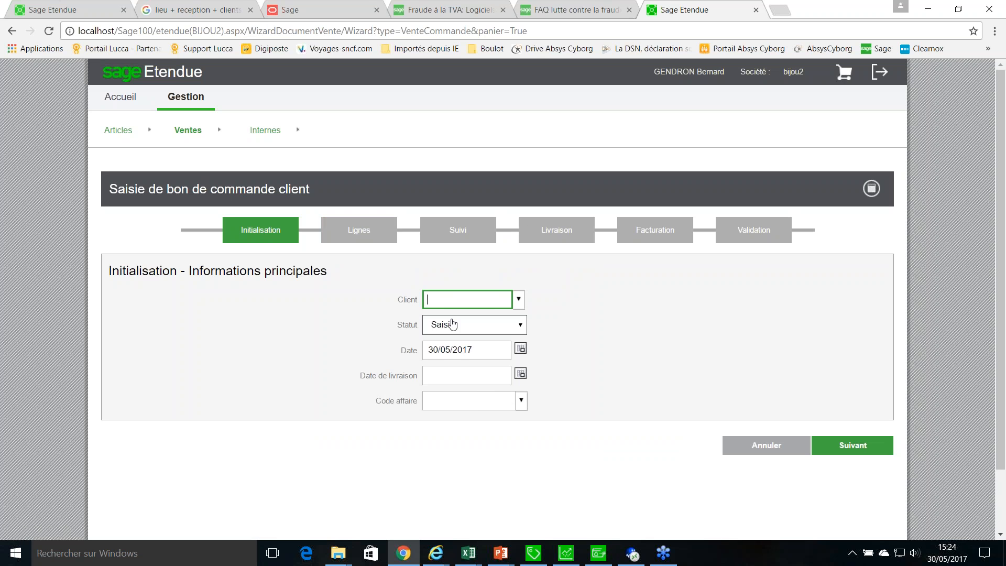
Step: Try CARAT and ECL as the order's client code, and clear the client entry
type("CA")
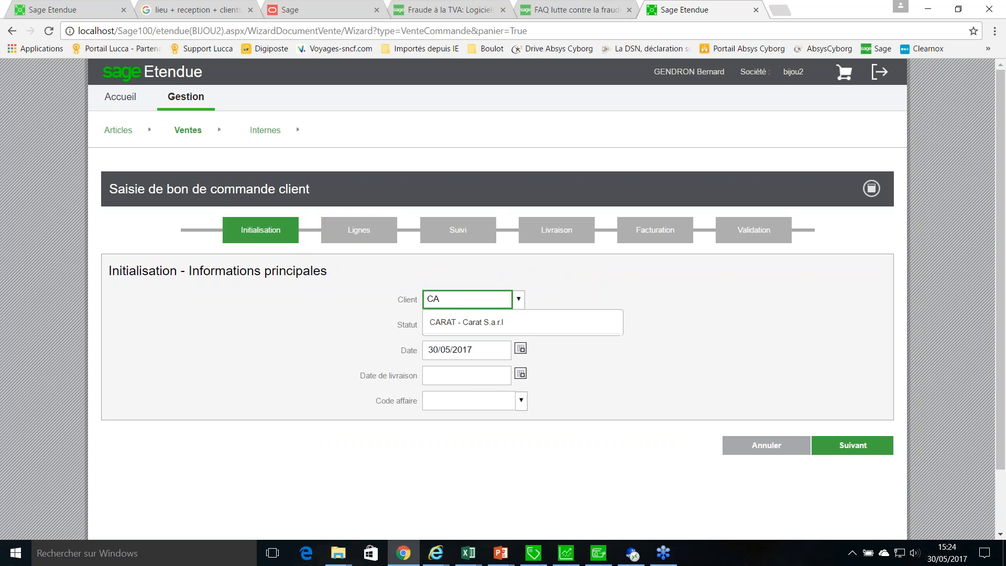
left_click(478, 327)
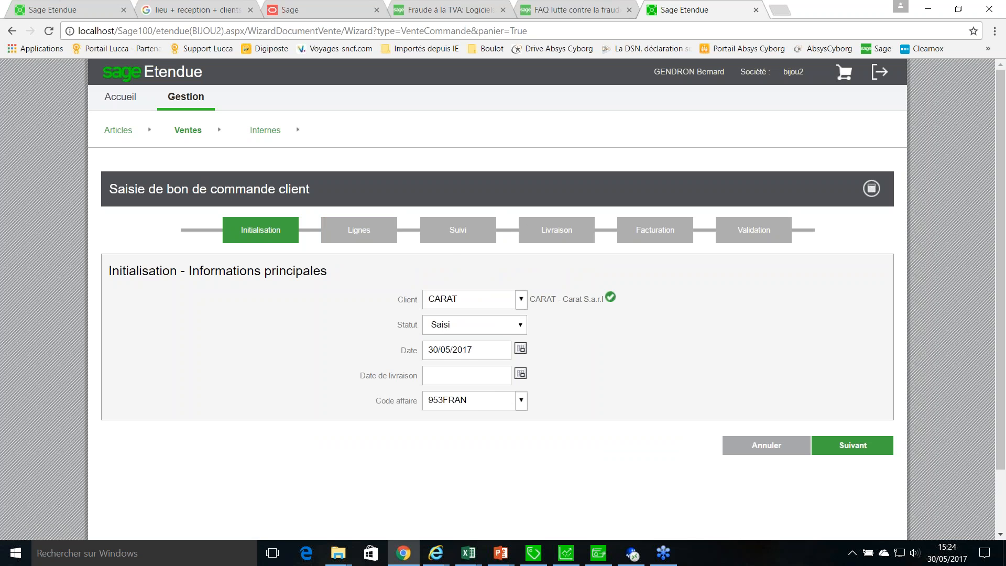
left_click(384, 296)
key("BackSpace")
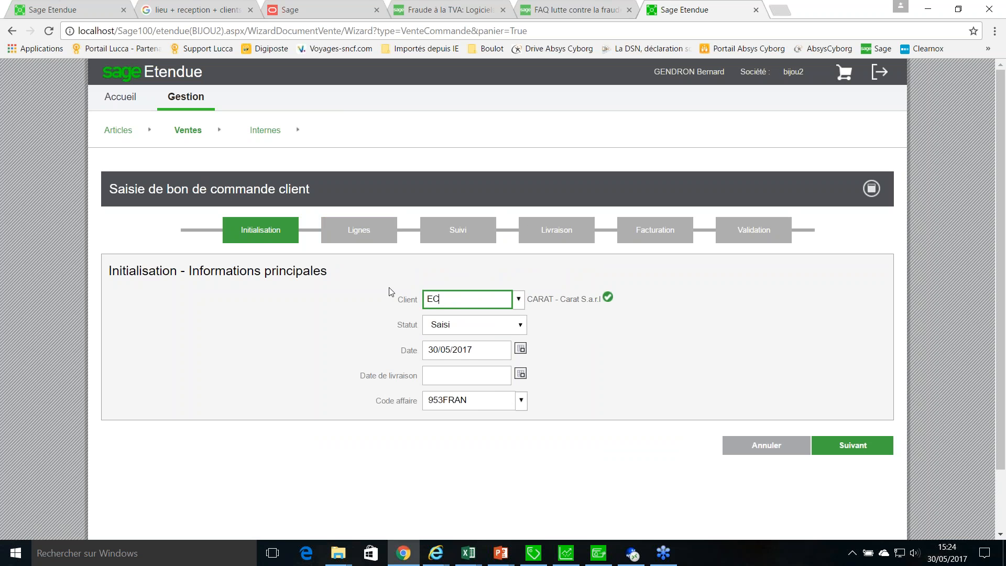
key("Return")
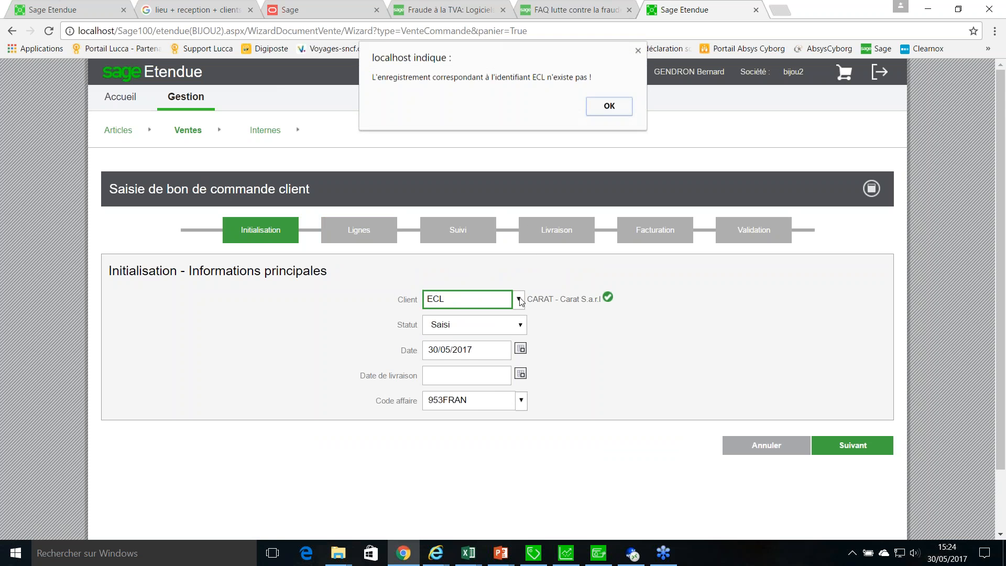
left_click(603, 112)
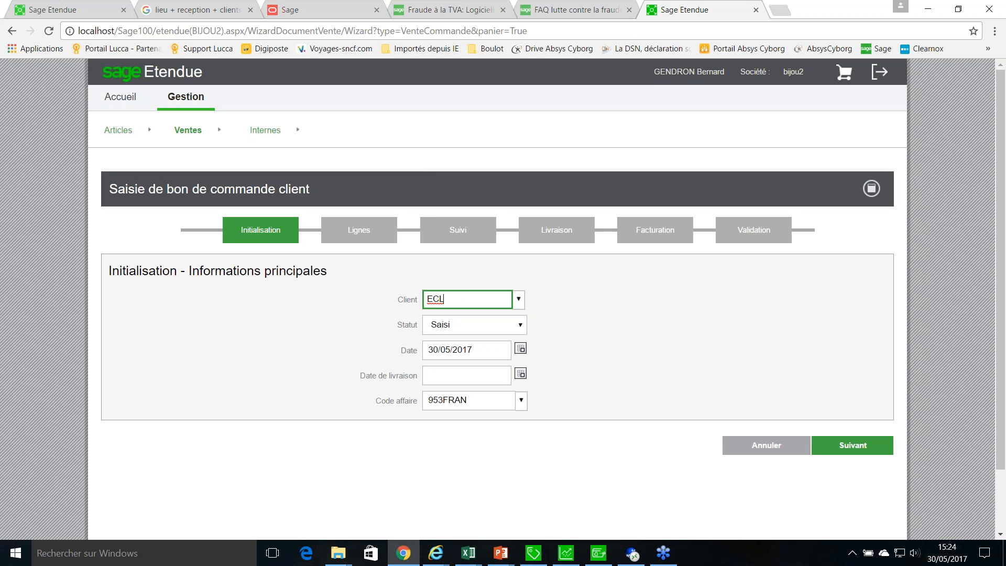
key("BackSpace")
key("BackSpace")
left_click(517, 301)
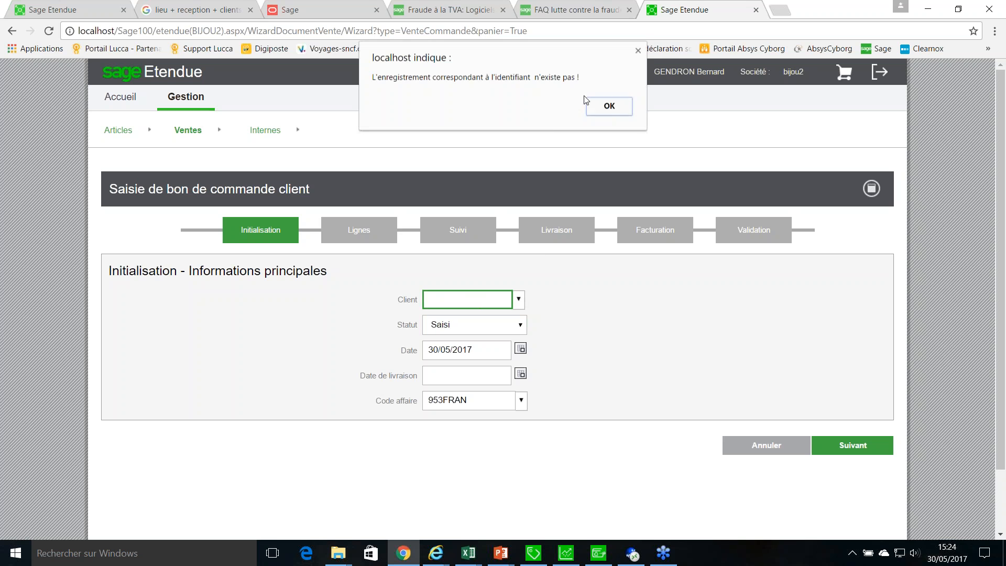
left_click(599, 109)
Step: Choose client CISEL, set the delivery date to 31/05/2017 and proceed to the order lines
left_click(521, 300)
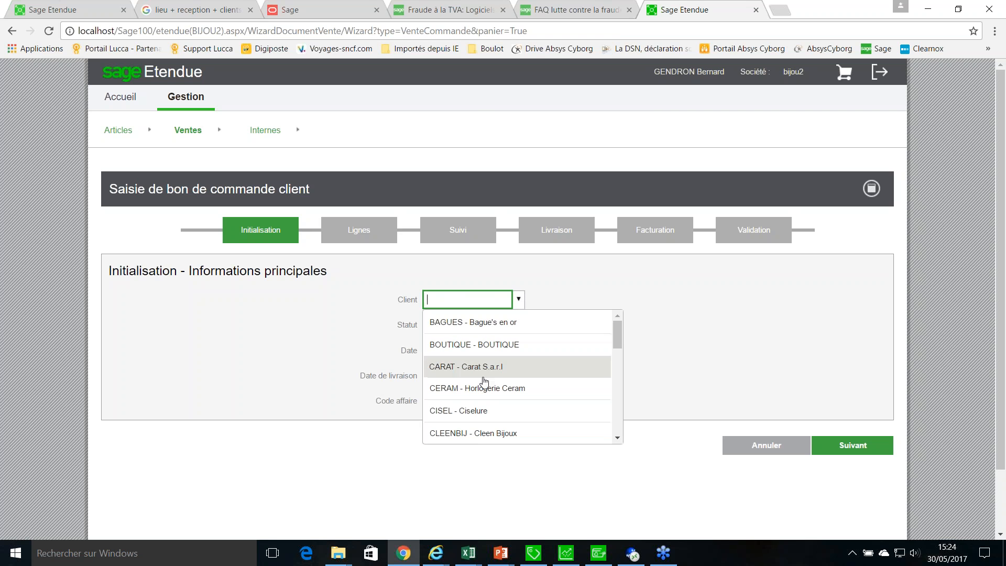
left_click(479, 411)
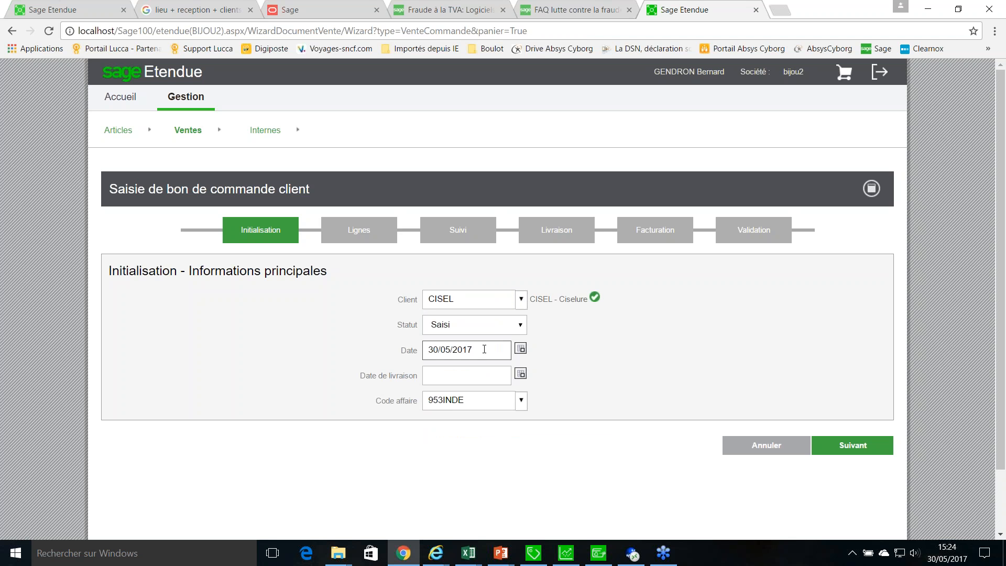
key("Tab")
left_click(499, 375)
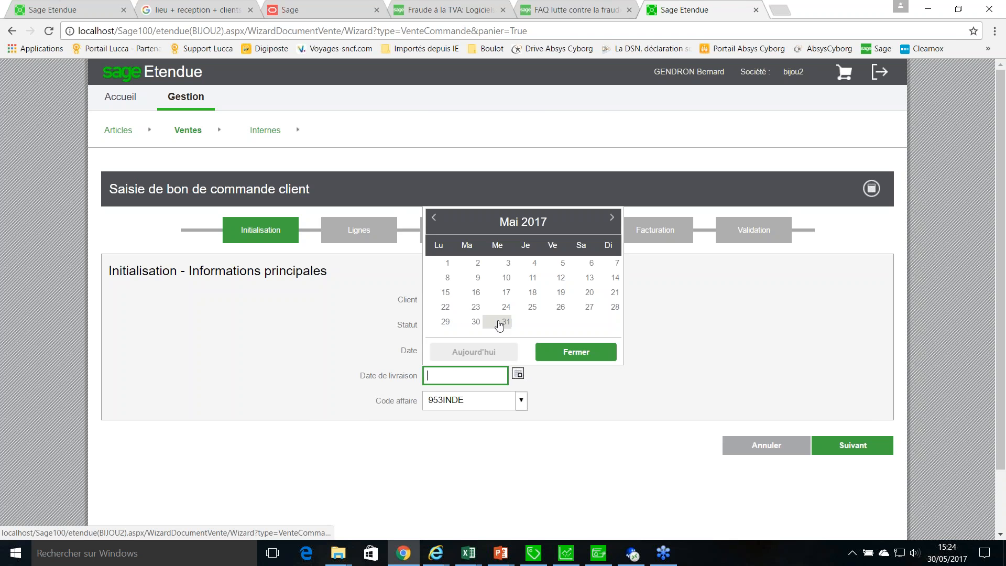
left_click(499, 322)
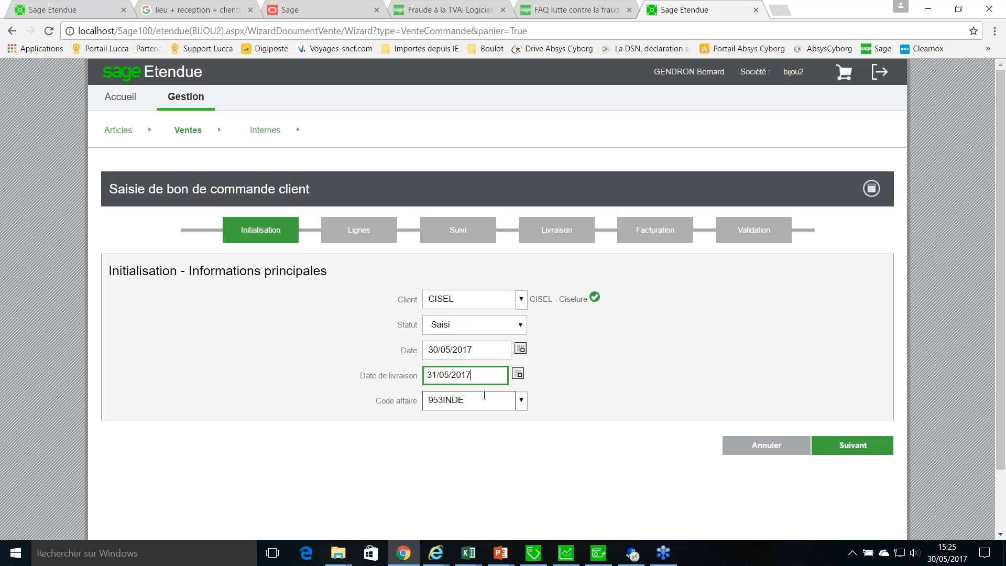
left_click(842, 449)
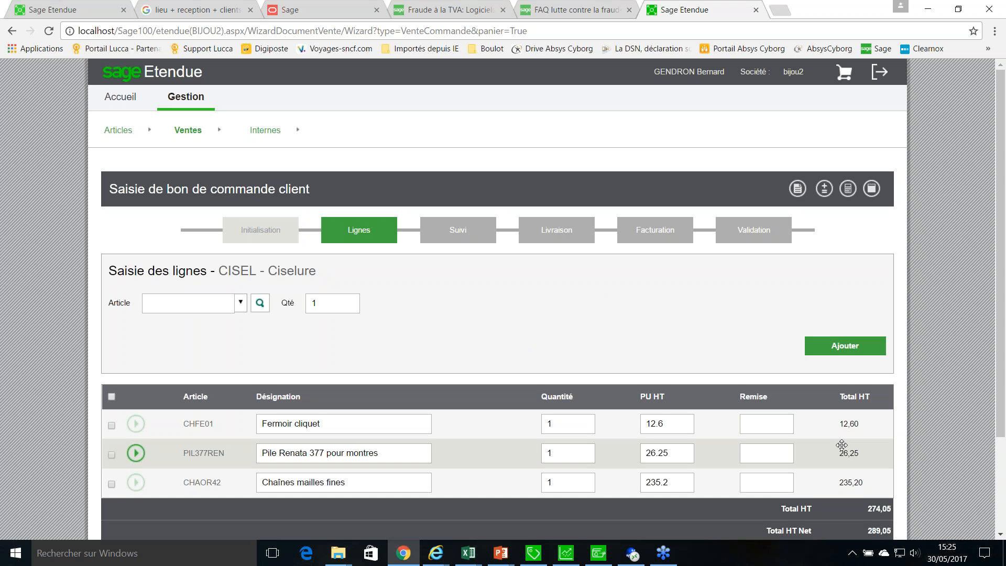
Step: Set the order quantities to 3 for article CHFE01 and 10 for article PIL377REN
scroll(553, 327, "down", 1)
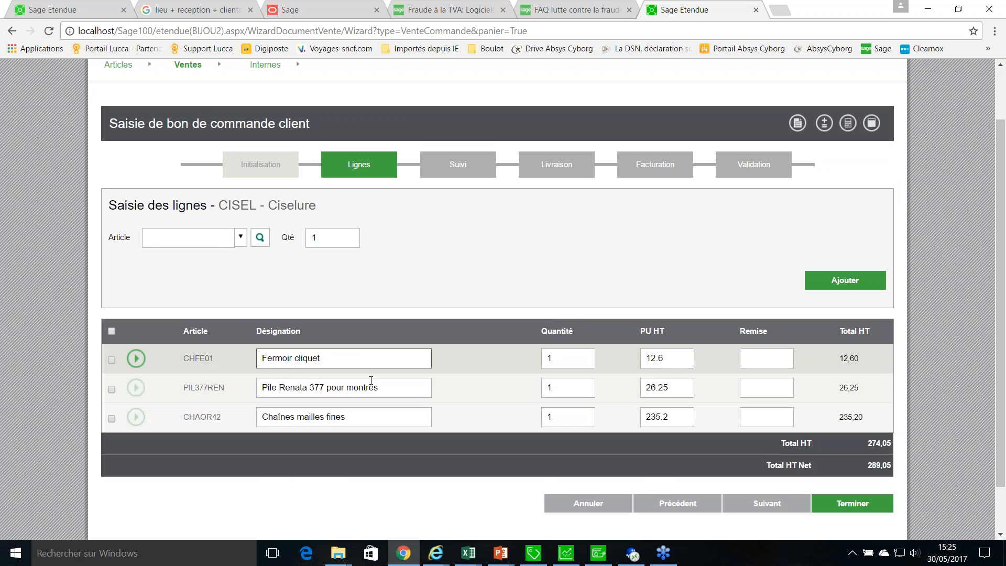
left_click(577, 358)
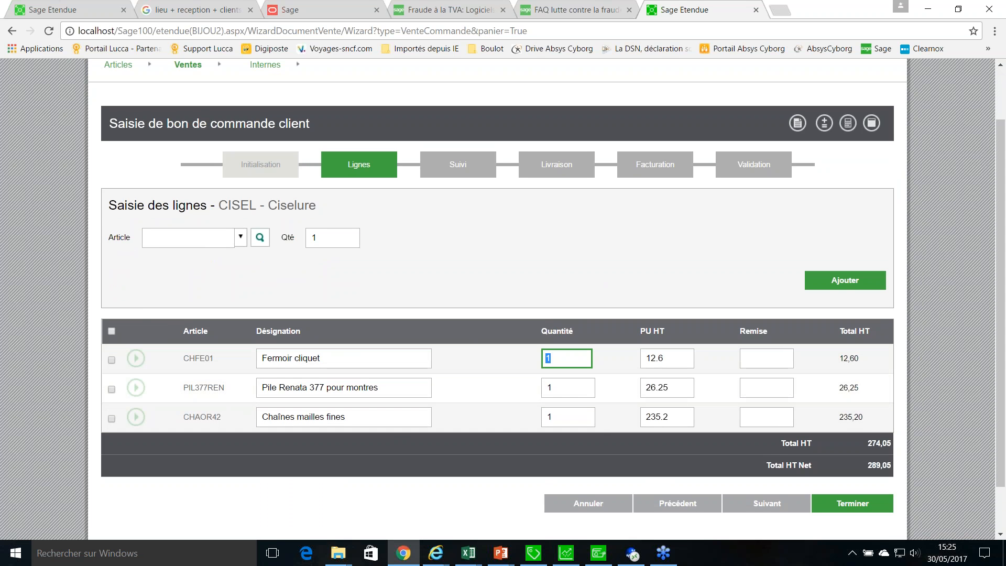
type("3")
left_click(562, 388)
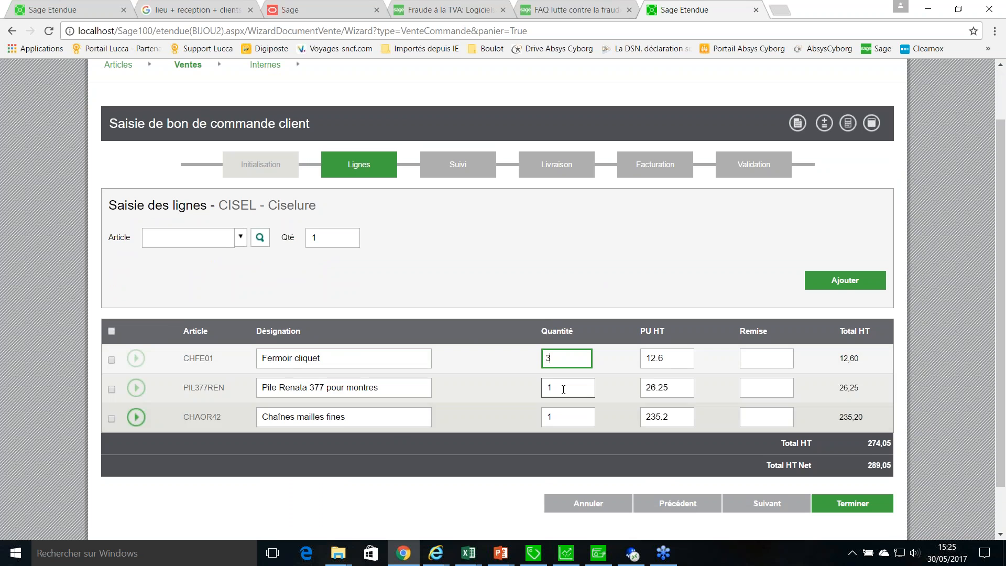
type("0")
left_click(571, 416)
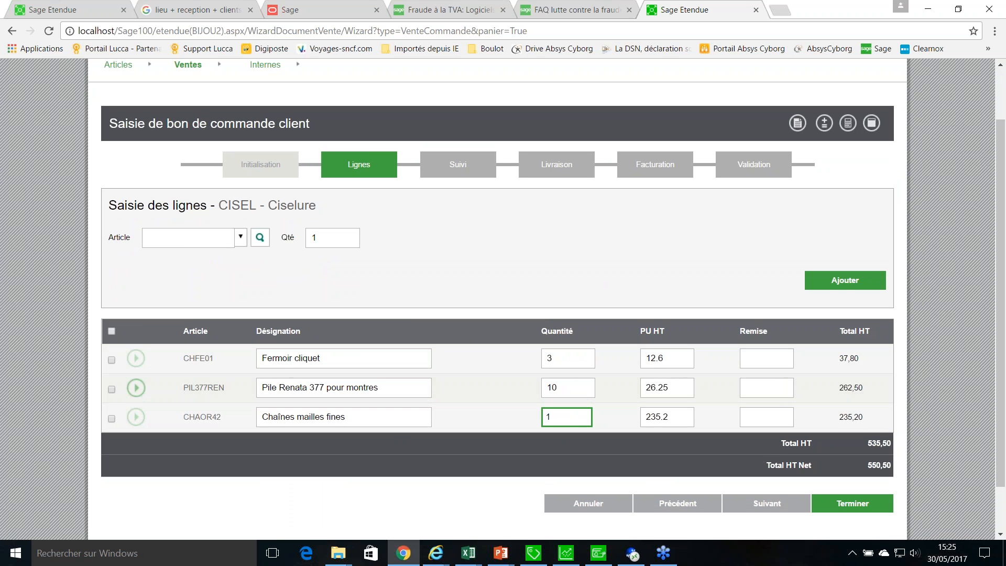
Step: Apply a 2% discount to the Fermoir cliquet line
left_click(762, 416)
left_click(757, 361)
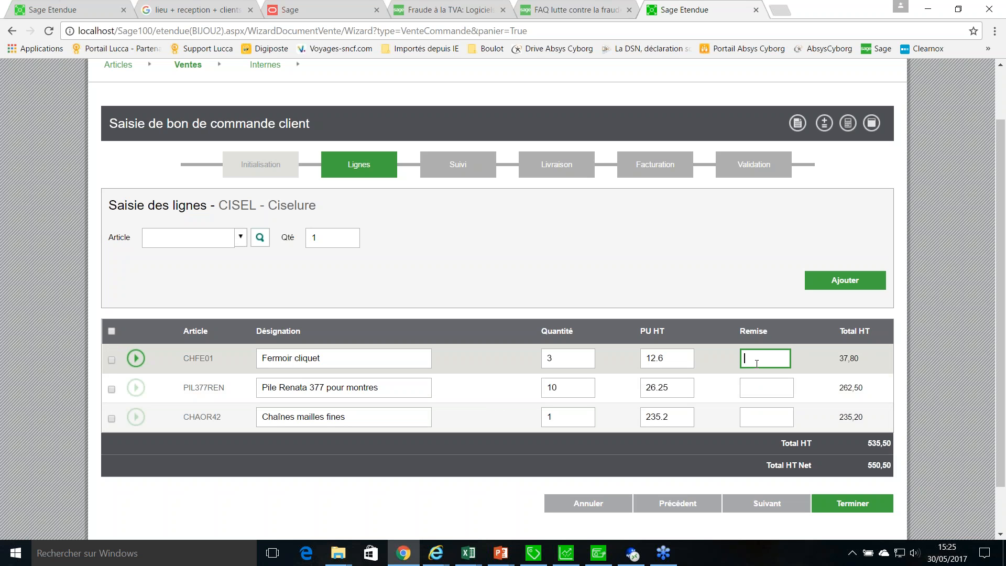
type("2")
left_click(768, 385)
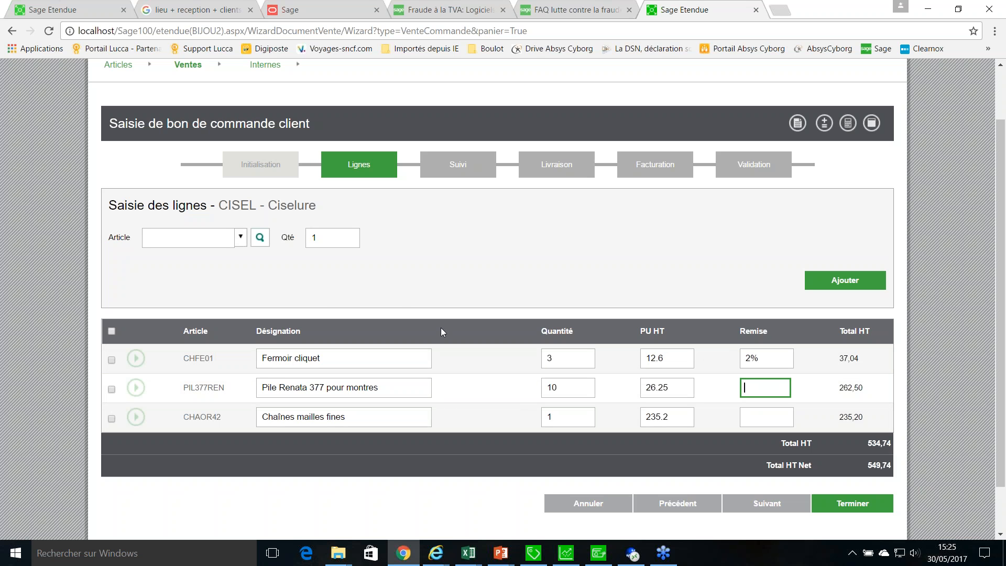
Step: Proceed through the Suivi and Livraison stages with their default values to reach the Facturation stage
left_click(771, 504)
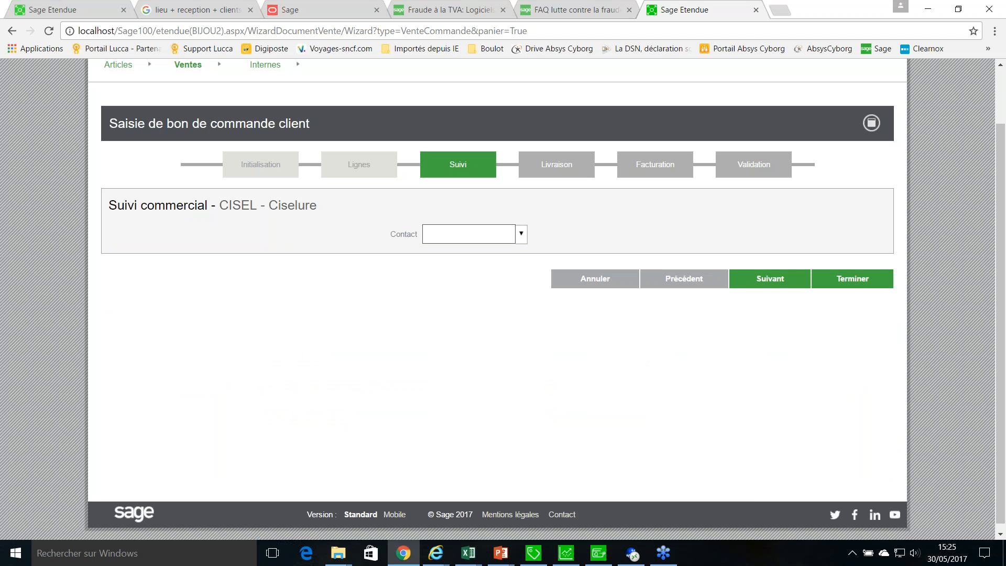
left_click(778, 286)
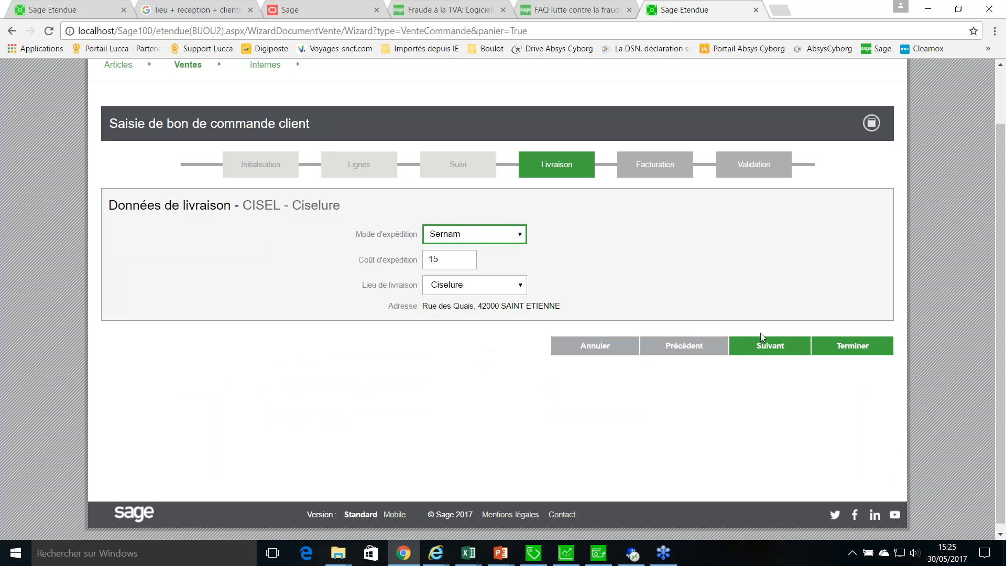
left_click(775, 349)
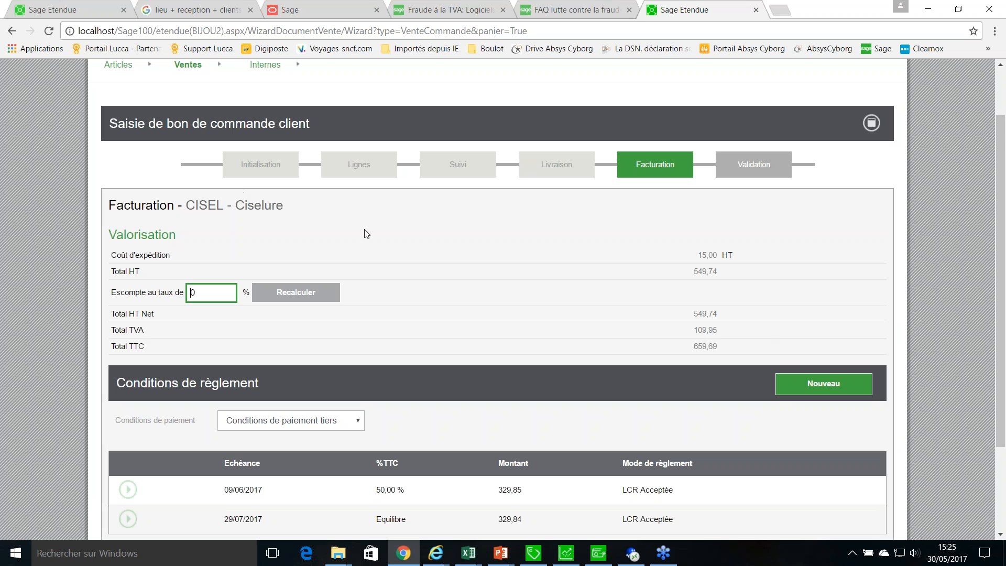
Step: Examine the order's valuation, the escompte rate field and the payment conditions in the Facturation stage
scroll(471, 225, "down", 2)
left_click(179, 215)
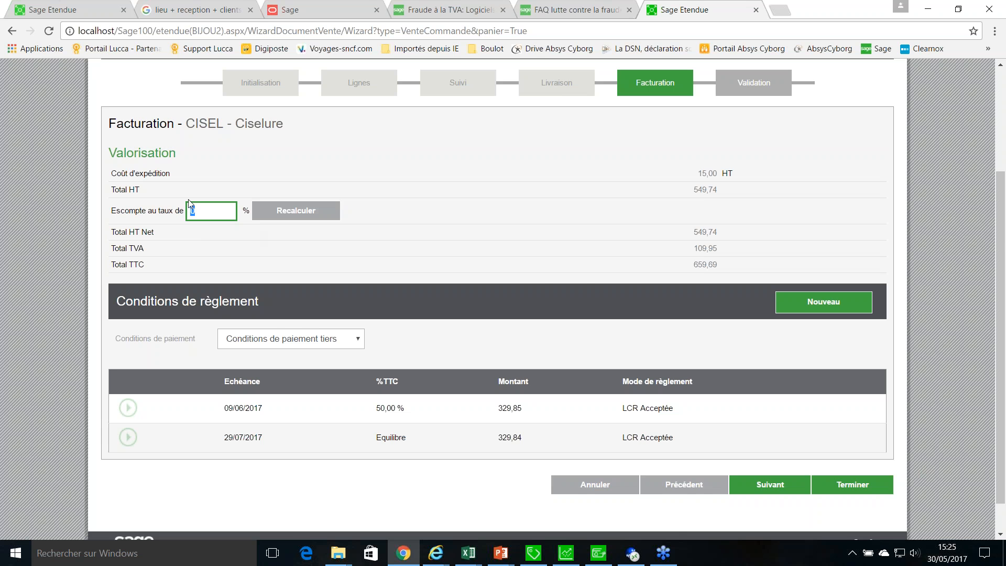
left_click(561, 309)
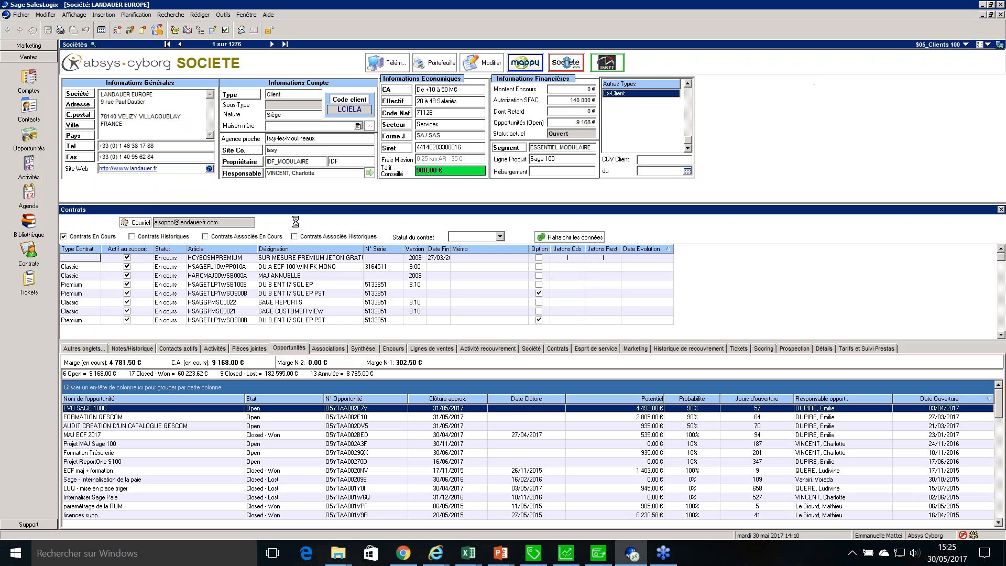
left_click(403, 553)
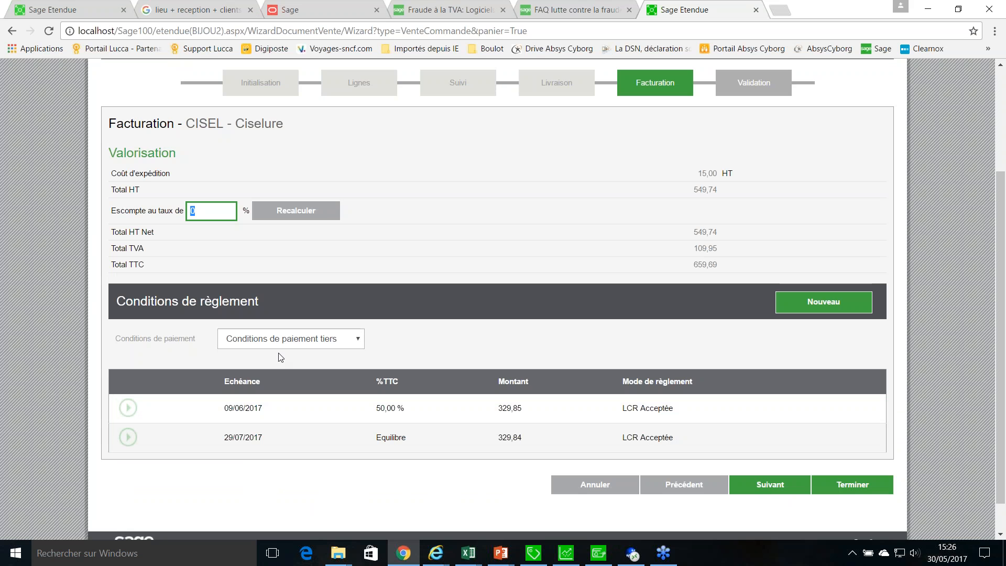
left_click(357, 340)
left_click(356, 340)
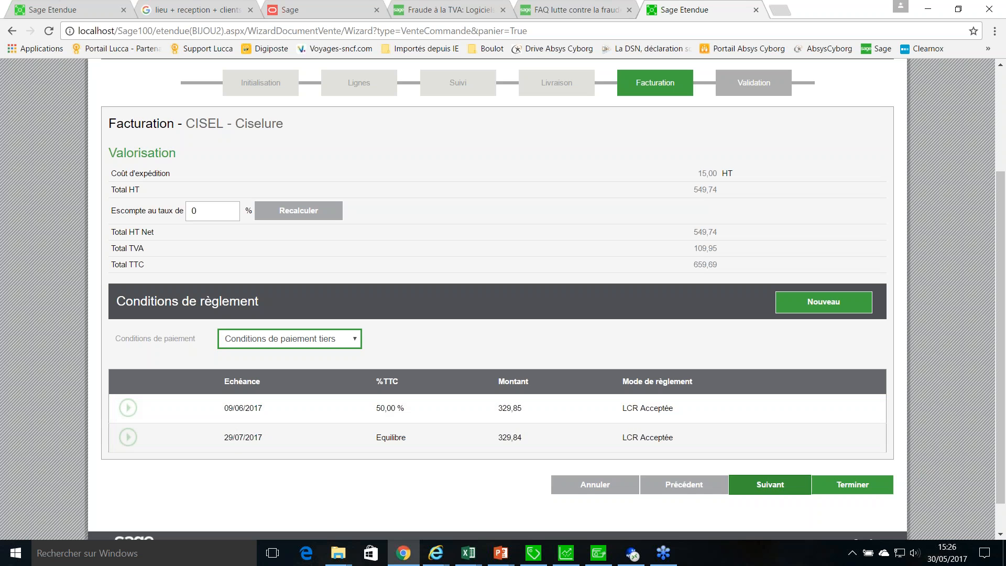
Step: Continue to the Validation recap, finish the CISEL customer order and quit the order entry
left_click(771, 485)
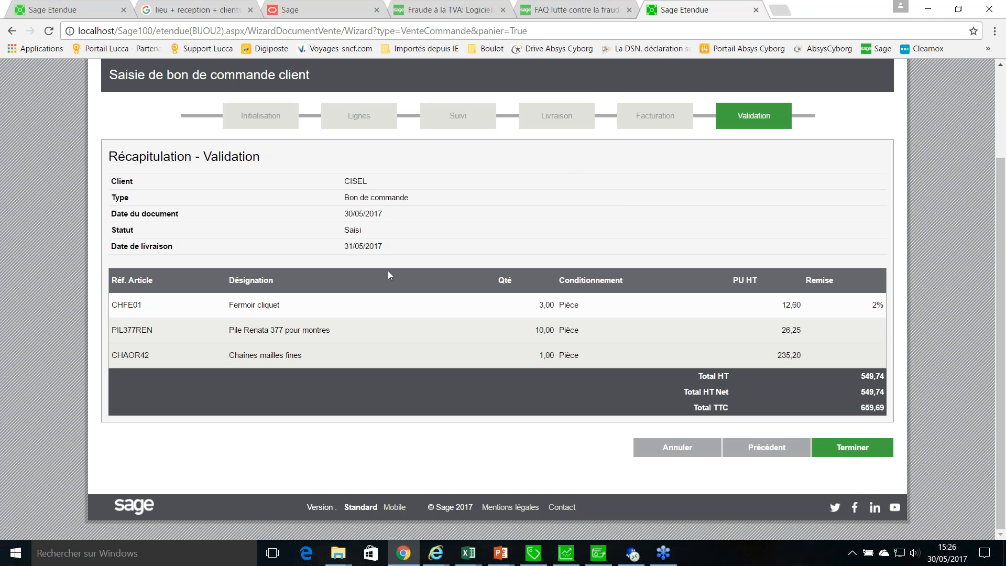
left_click(841, 450)
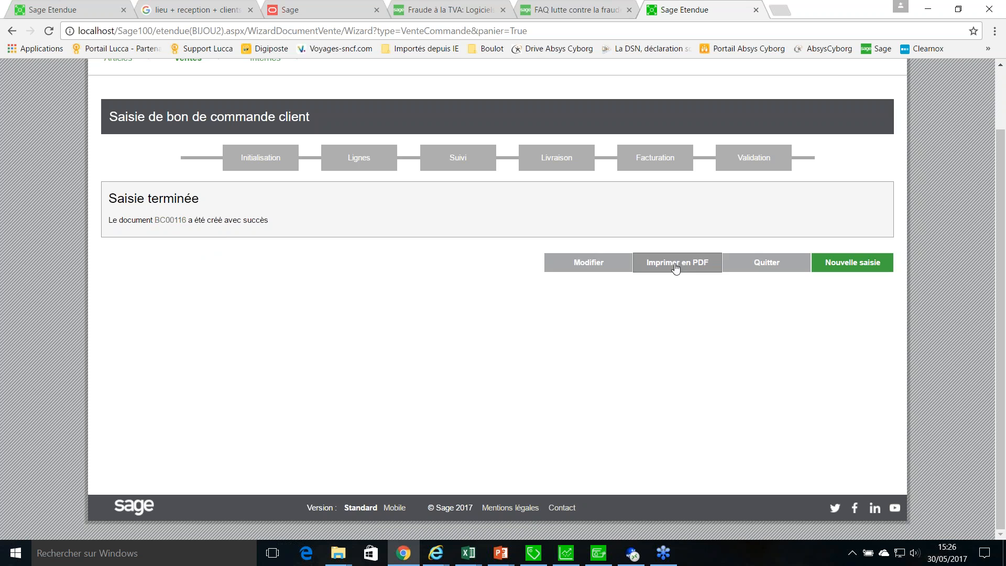
left_click(747, 264)
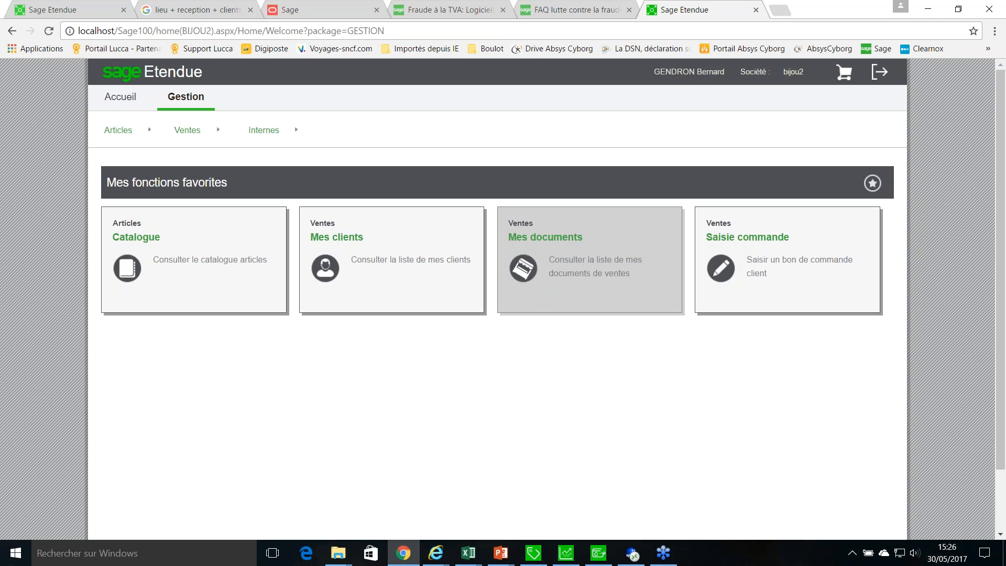
Step: Switch to Sage 100c Gestion commerciale and list the sales documents of type Bon de commande
mouse_move(534, 556)
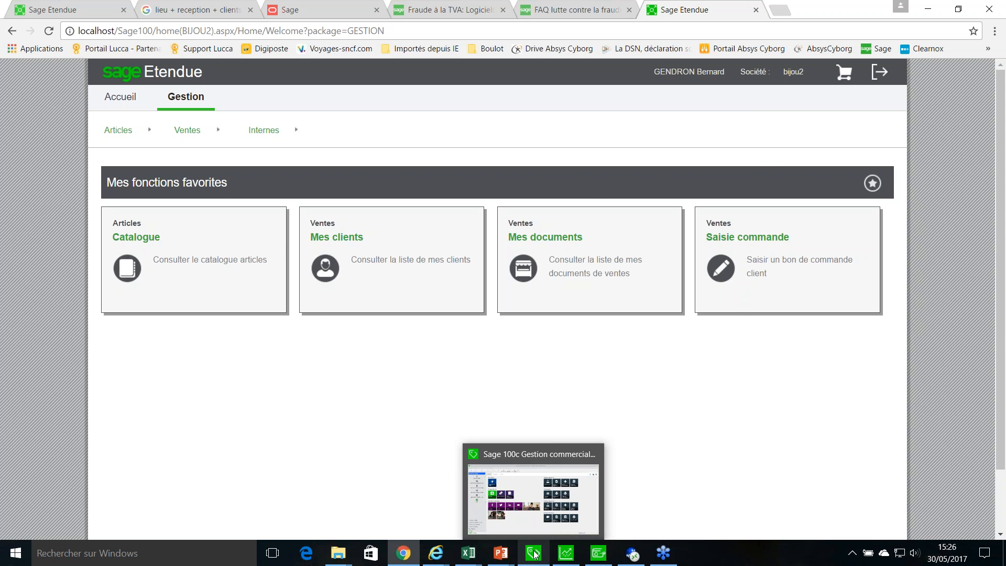
left_click(538, 521)
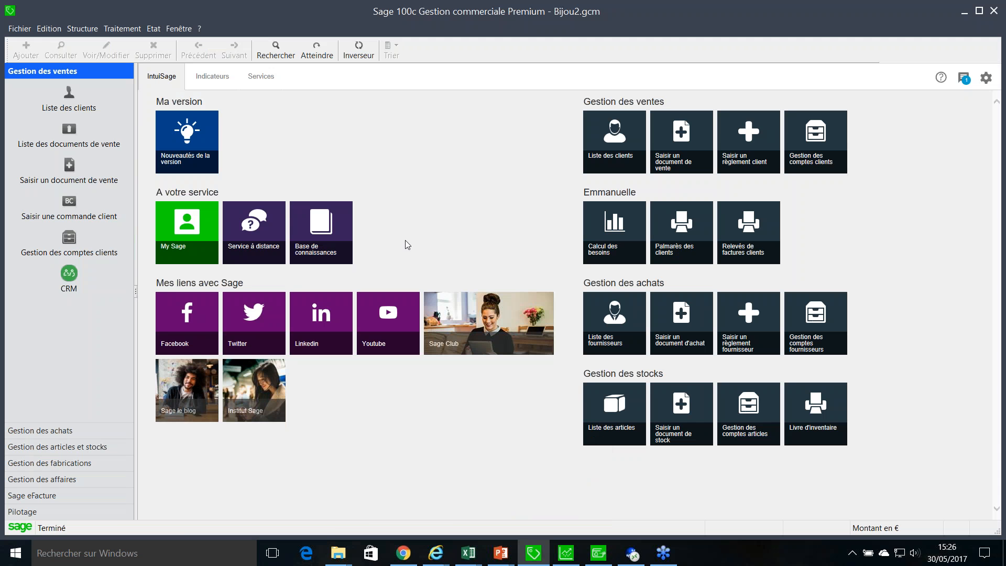
left_click(126, 30)
left_click(130, 43)
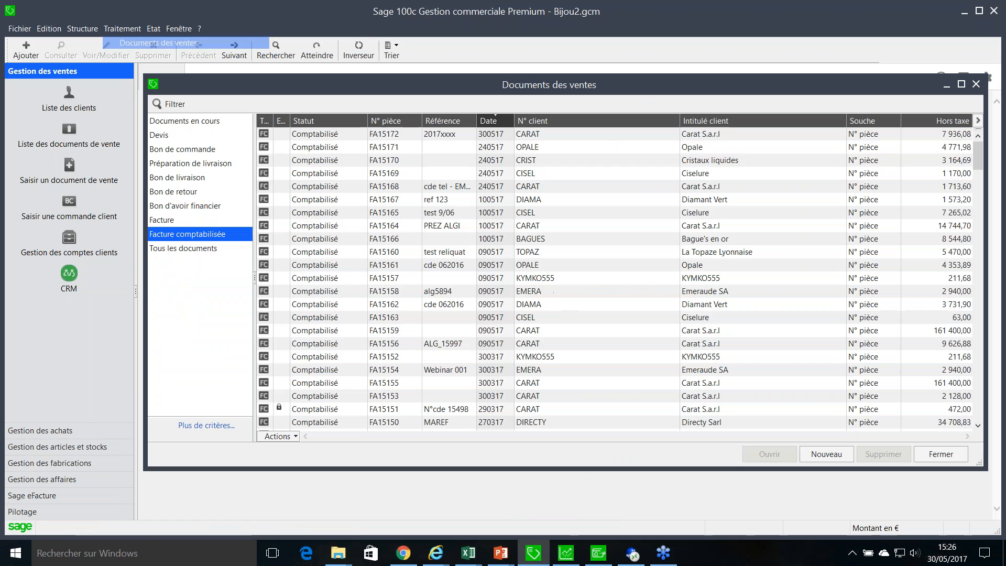
left_click(202, 149)
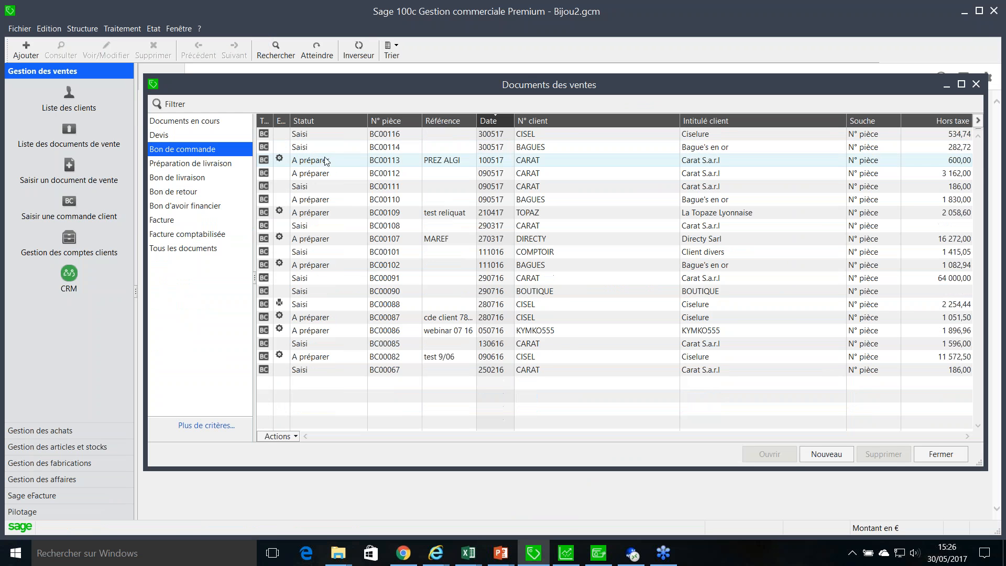
Step: Open CISEL's order BC00116 and inspect each of its article lines
double_click(495, 135)
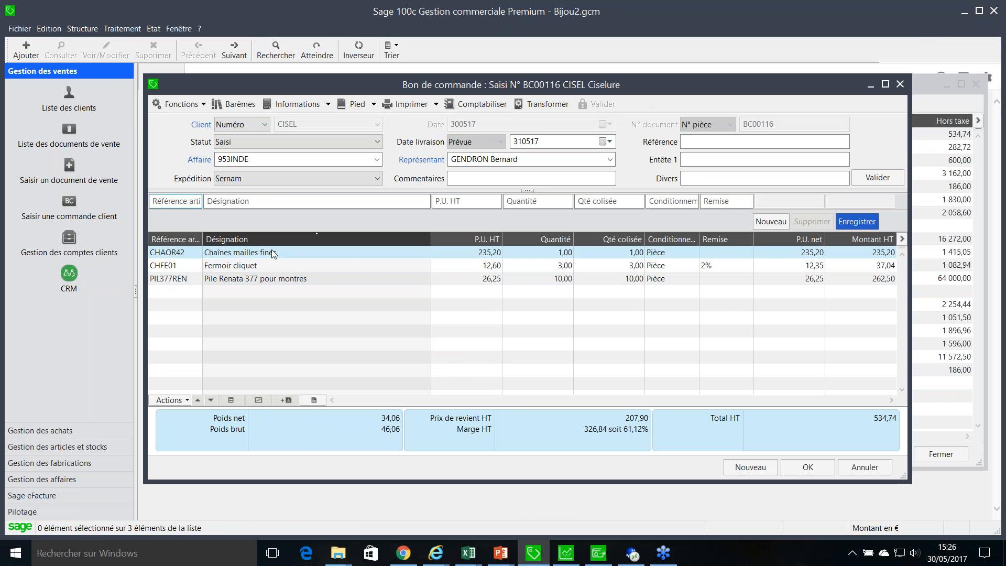
left_click(283, 279)
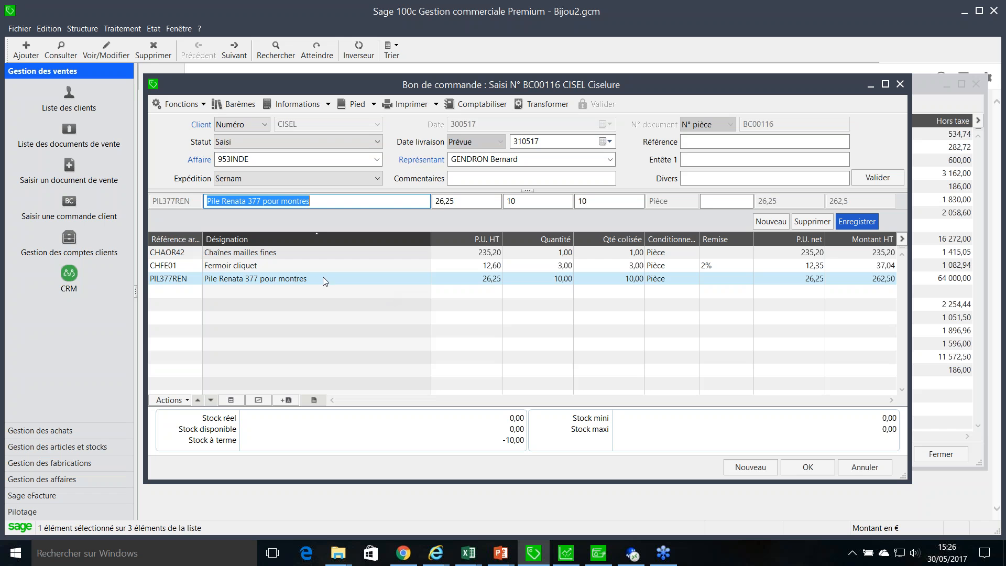
left_click(305, 265)
left_click(304, 256)
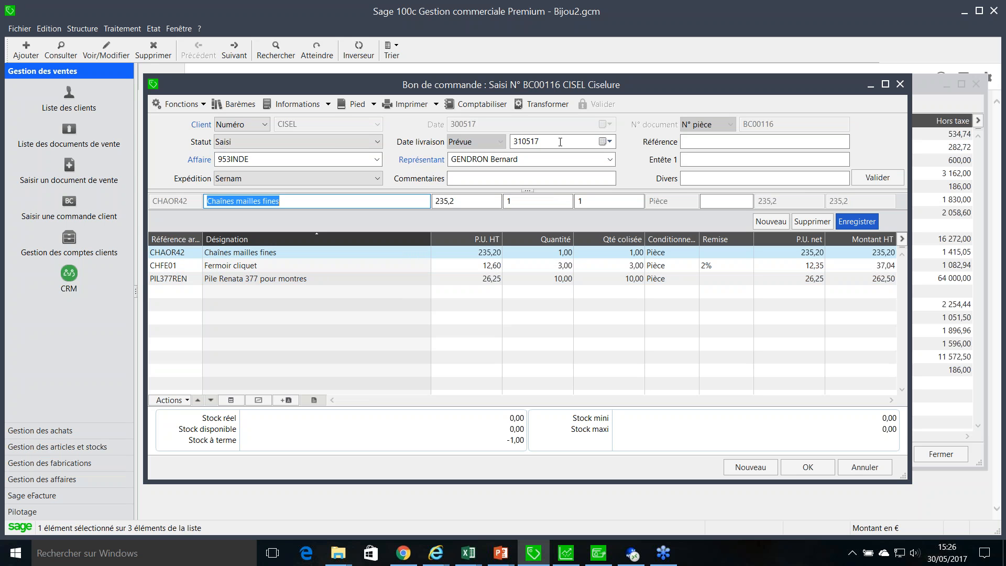
Step: Check the order's footer valuation and payment schedule (Echéancier), and close the order without changing it
left_click(374, 104)
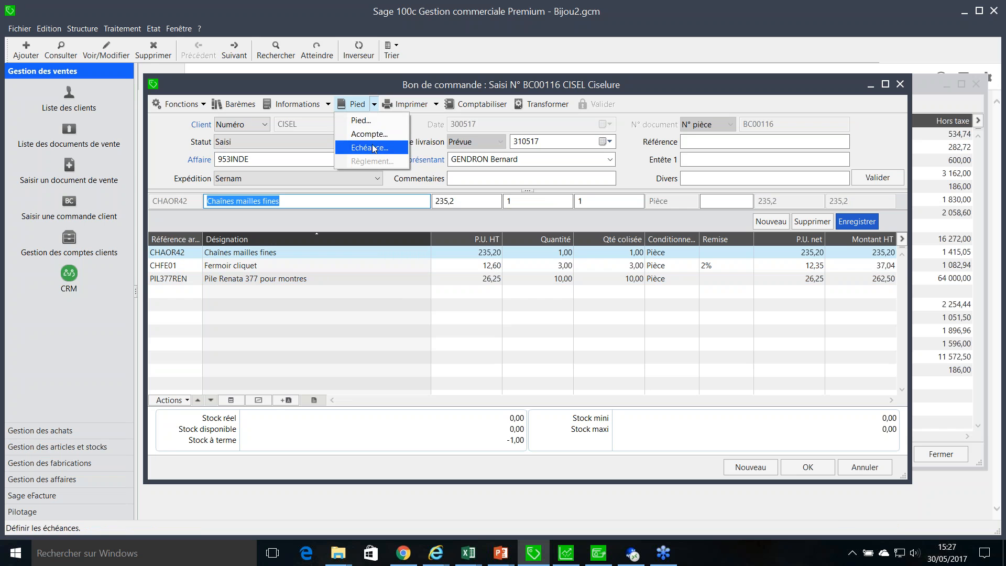
left_click(370, 121)
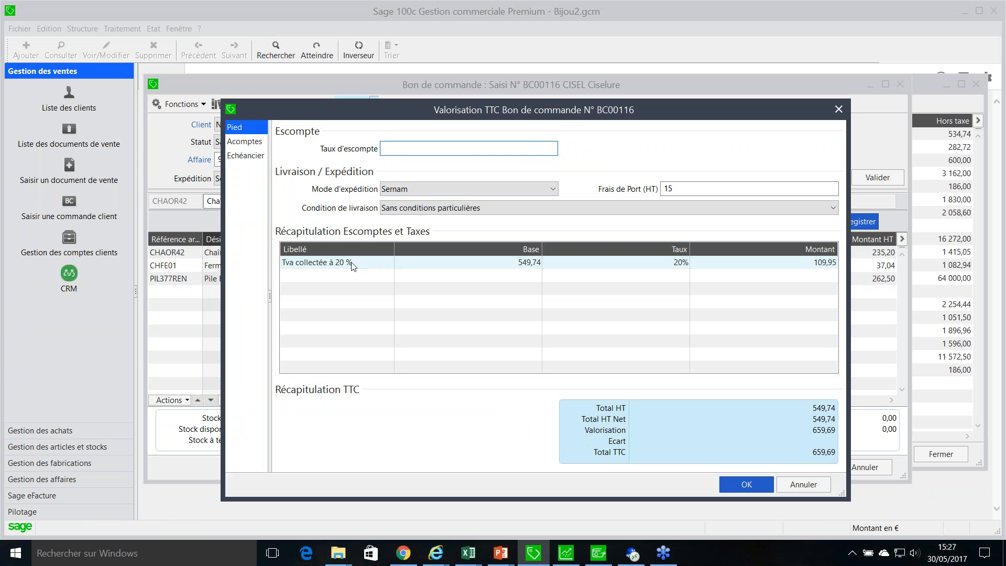
left_click(245, 155)
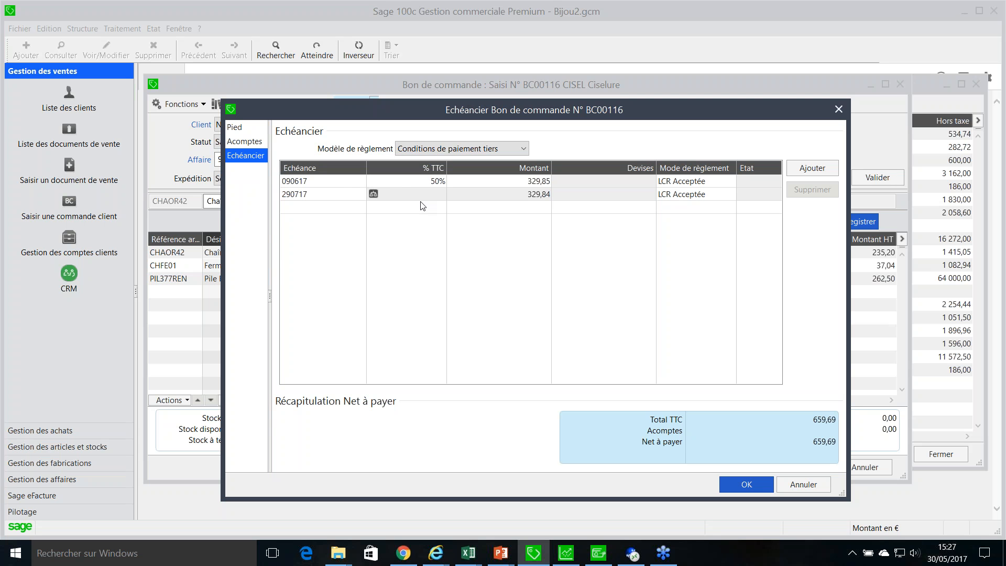
left_click(792, 485)
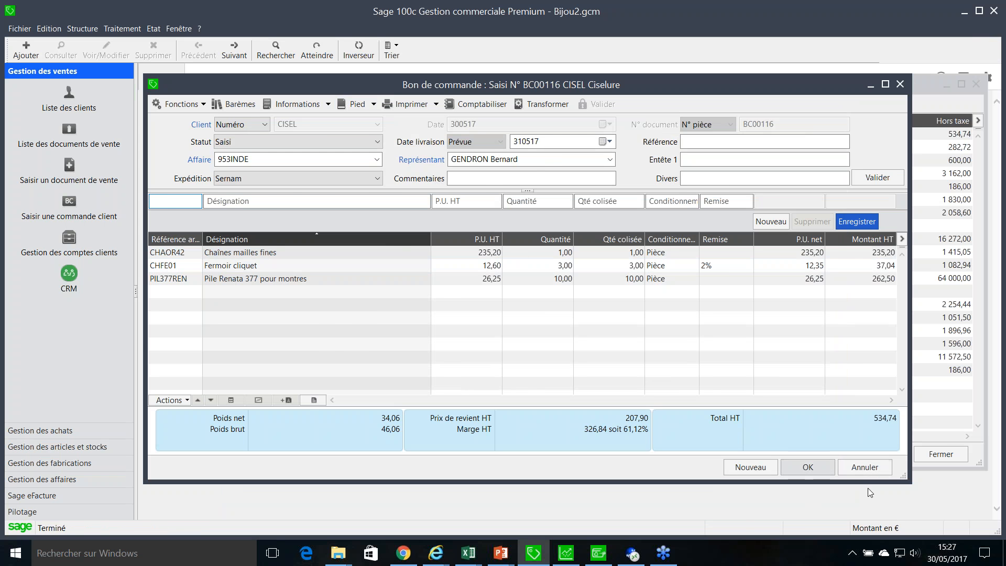
left_click(864, 467)
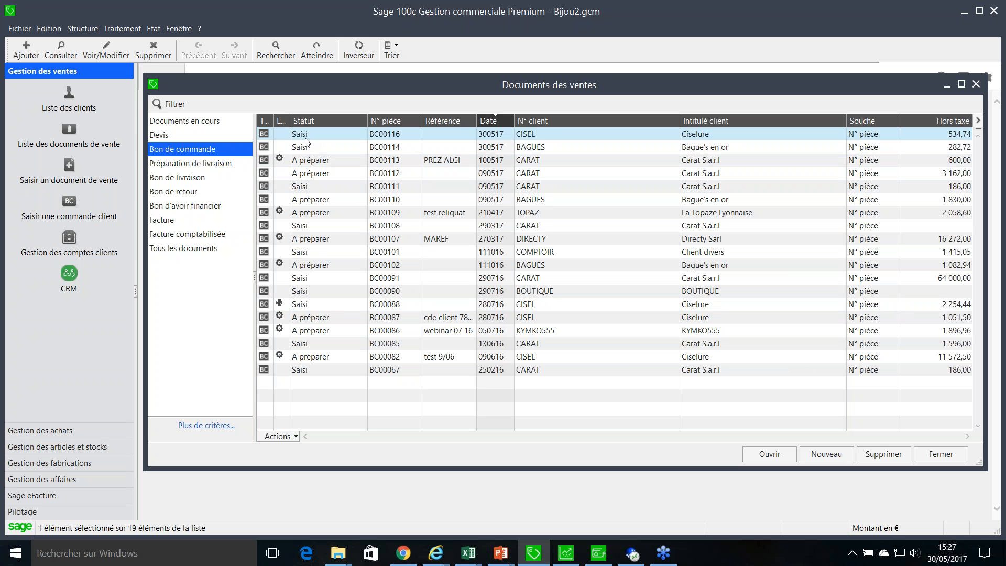
Step: Return to Sage Etendue in Chrome, open Mes documents and look through the sales documents grouped by type
left_click(404, 556)
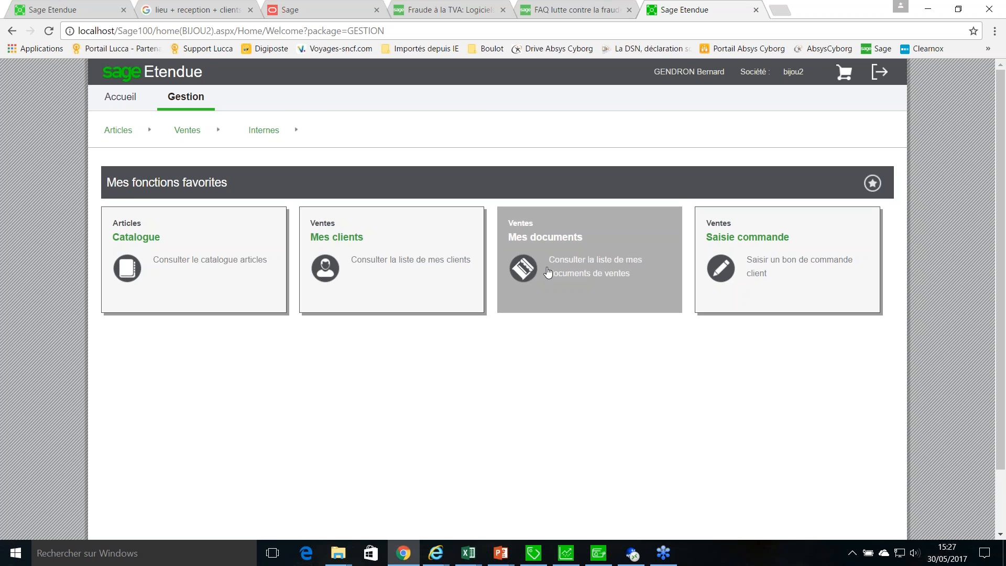
left_click(529, 272)
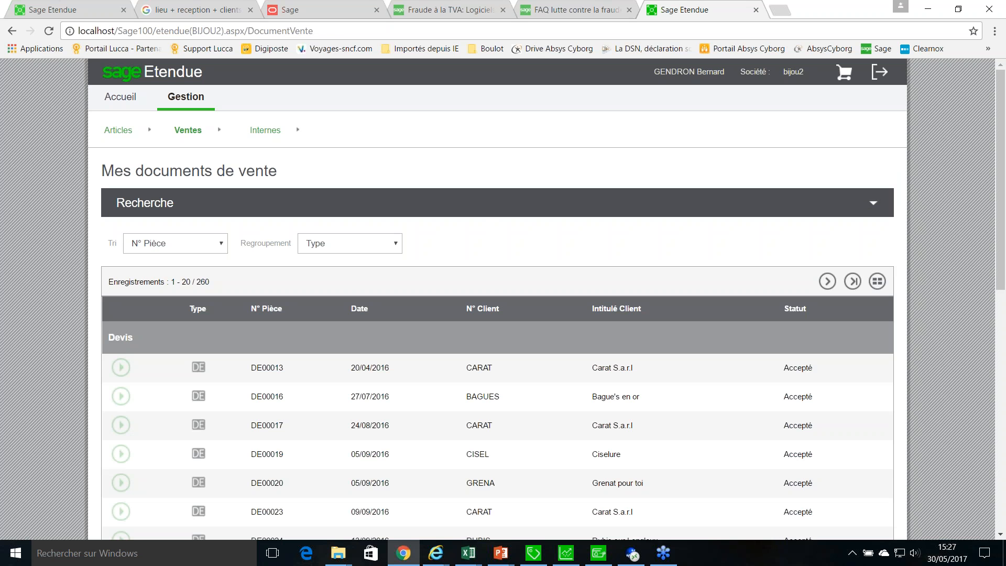
scroll(482, 283, "down", 2)
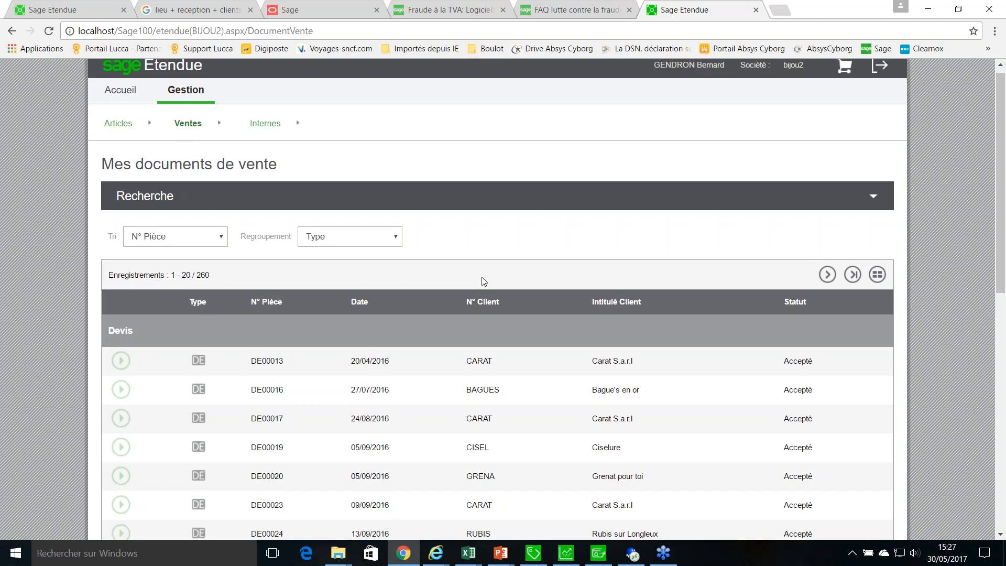
scroll(478, 310, "down", 5)
scroll(478, 311, "up", 8)
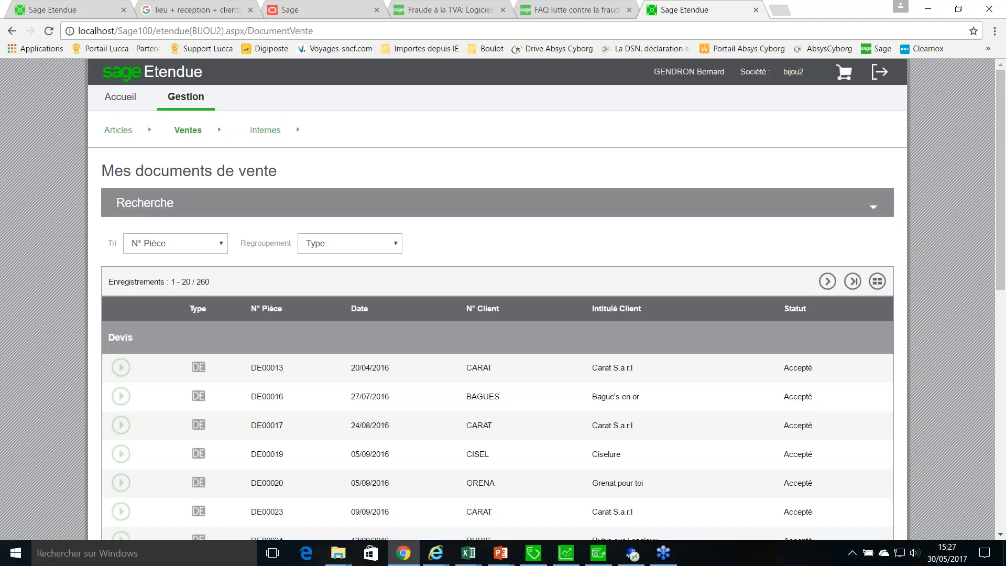
scroll(414, 283, "down", 5)
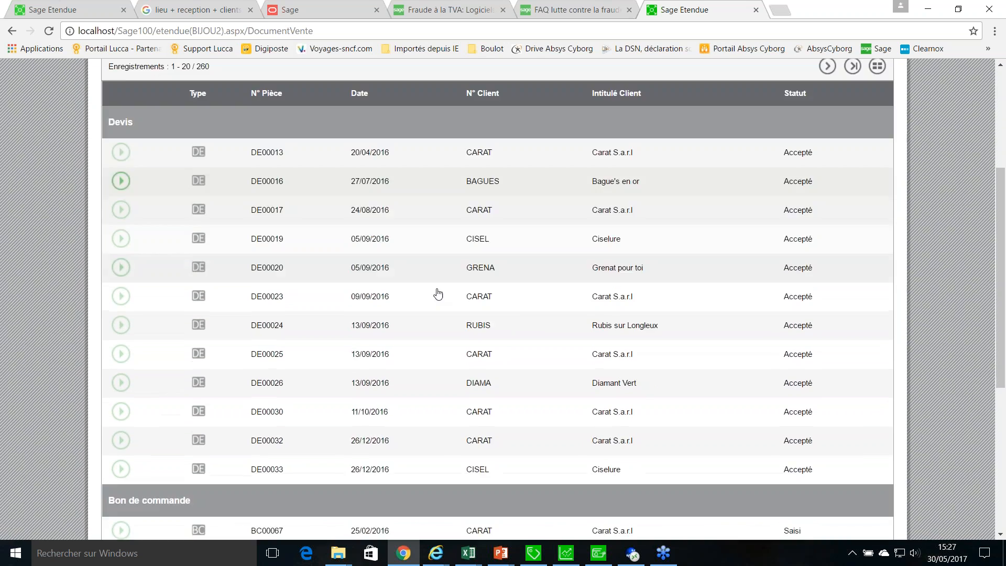
scroll(439, 295, "down", 2)
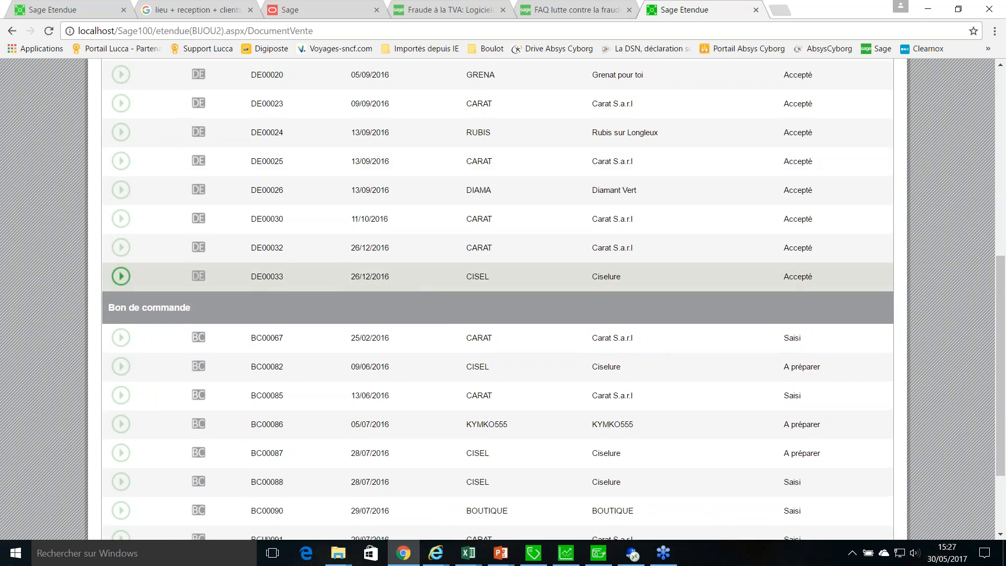
scroll(343, 276, "up", 5)
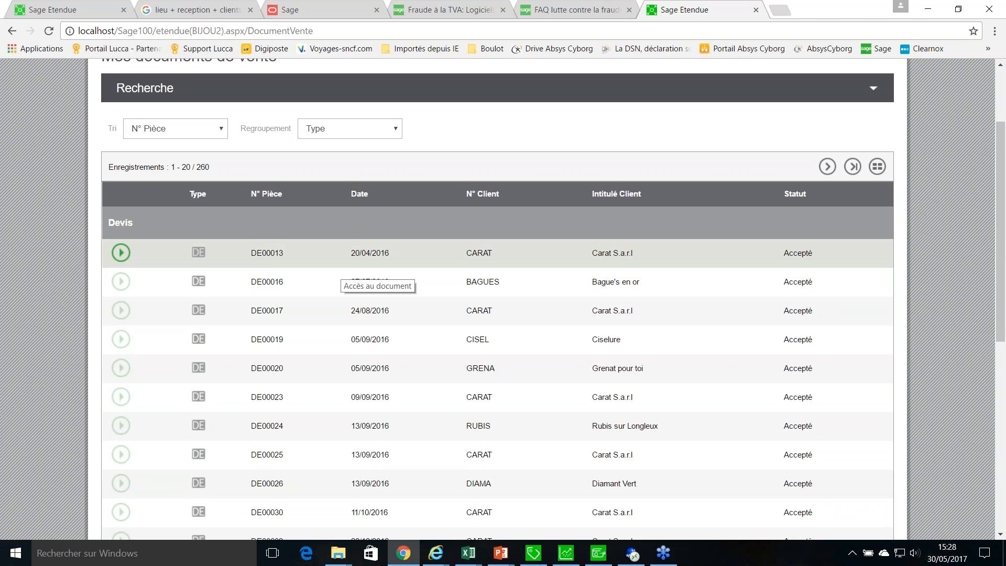
Step: Open Carat S.a.r.l's order dated 29/07/2016 from the sales documents and review its lines, Suivi commercial, Livraison and Facturation details
scroll(342, 274, "down", 6)
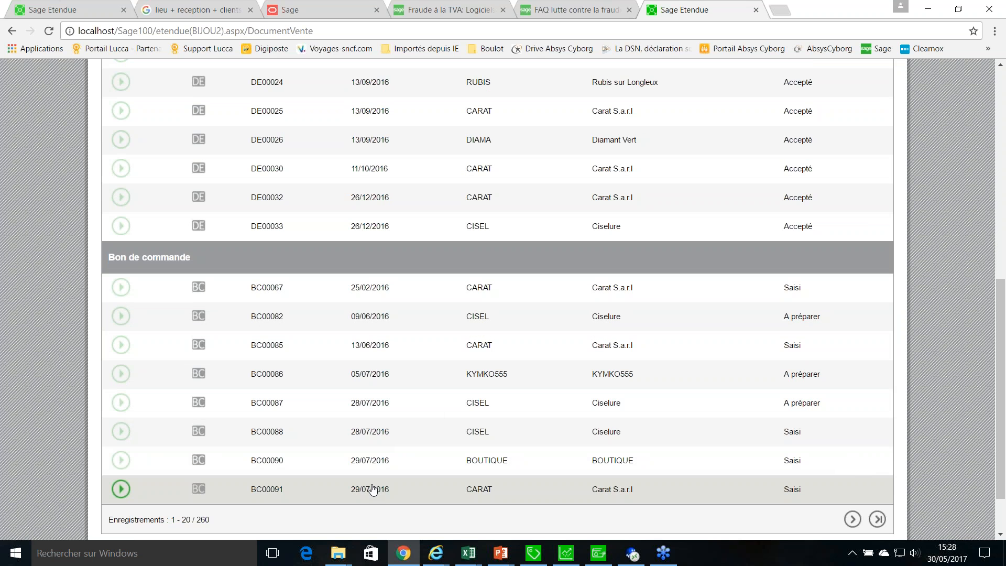
left_click(373, 490)
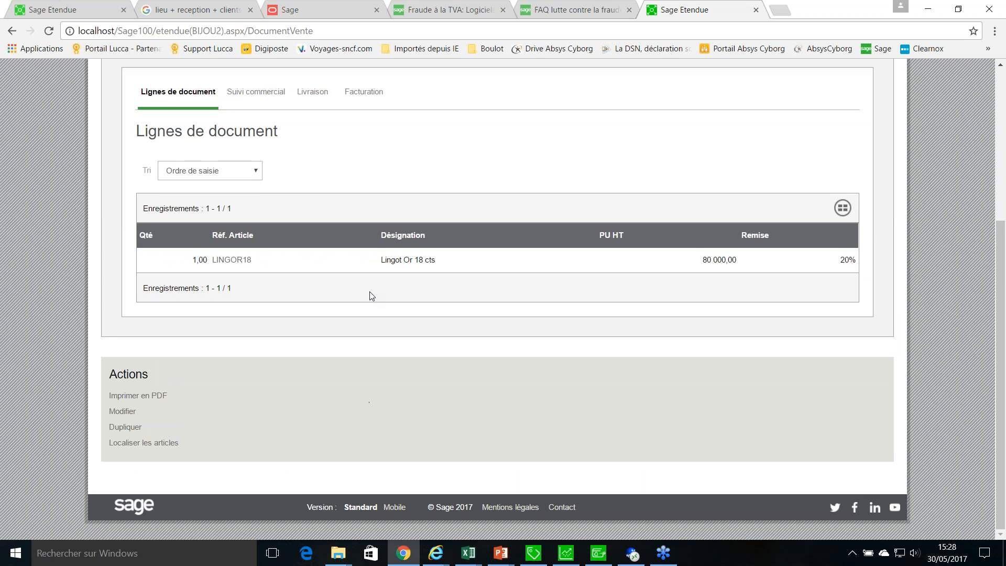
scroll(370, 294, "up", 1)
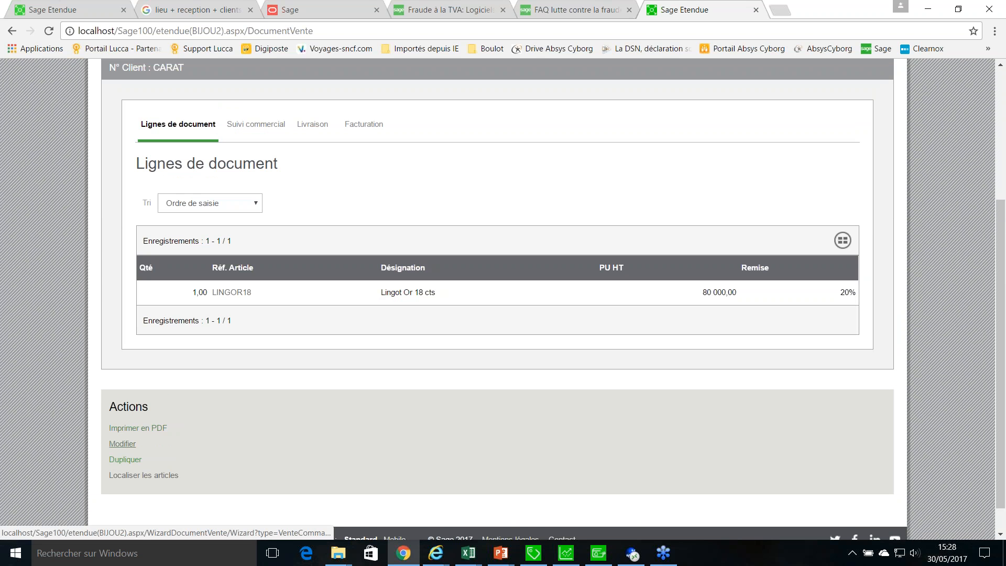
scroll(254, 398, "up", 3)
left_click(254, 292)
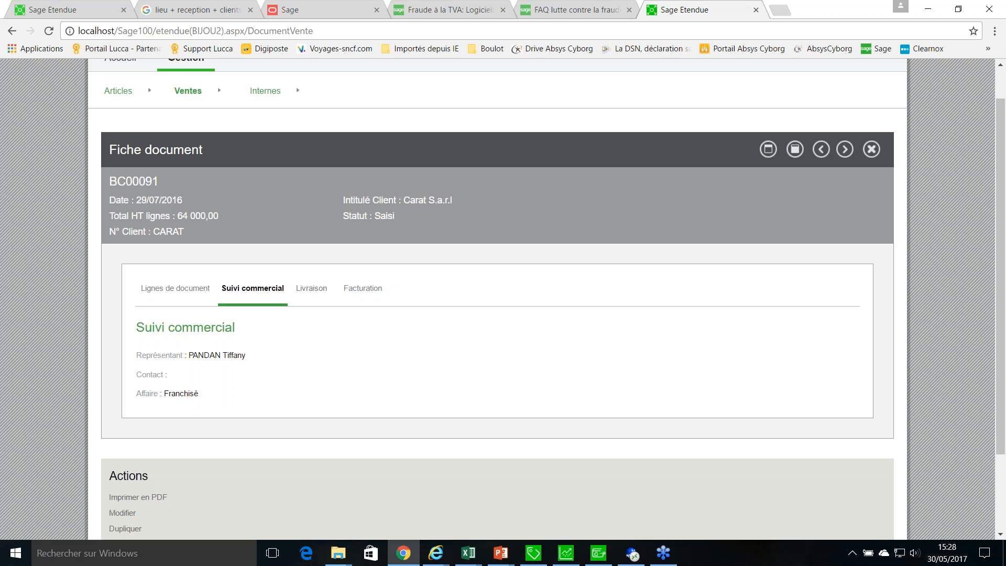
left_click(309, 288)
left_click(351, 290)
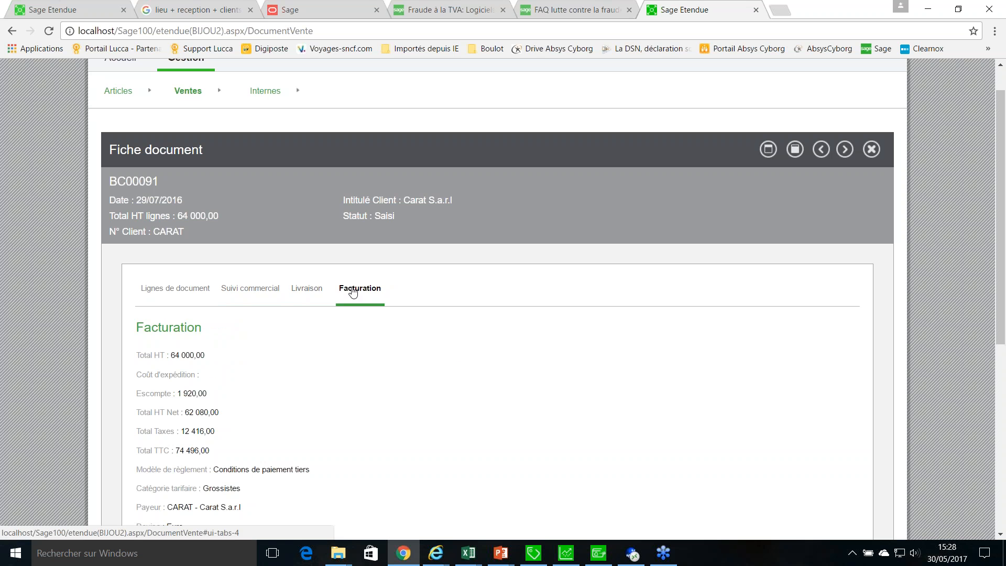
scroll(220, 301, "up", 1)
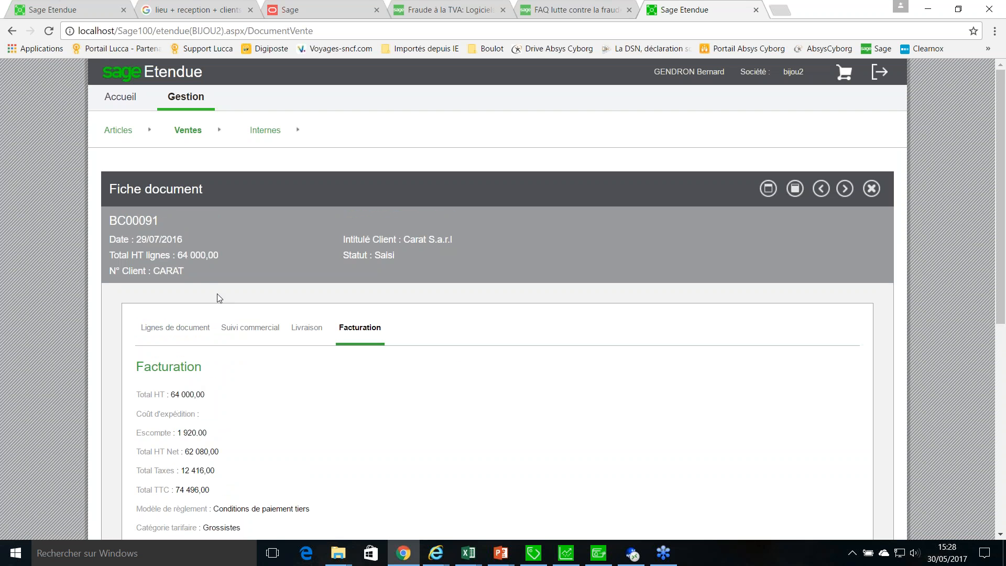
Step: Open Carat S.a.r.l's record from Mes clients and list the documents behind its late-deliveries alert
left_click(198, 103)
left_click(354, 269)
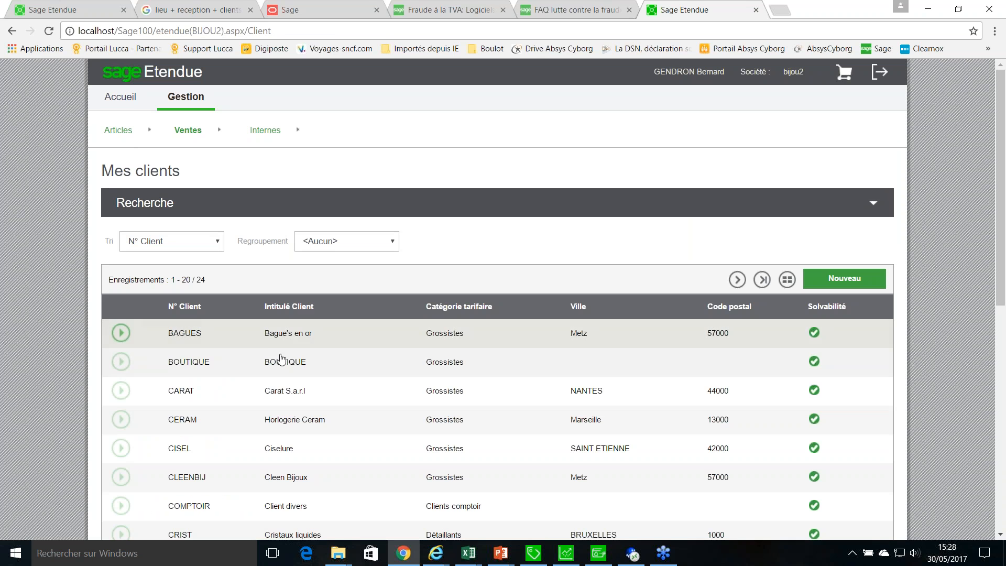
left_click(321, 403)
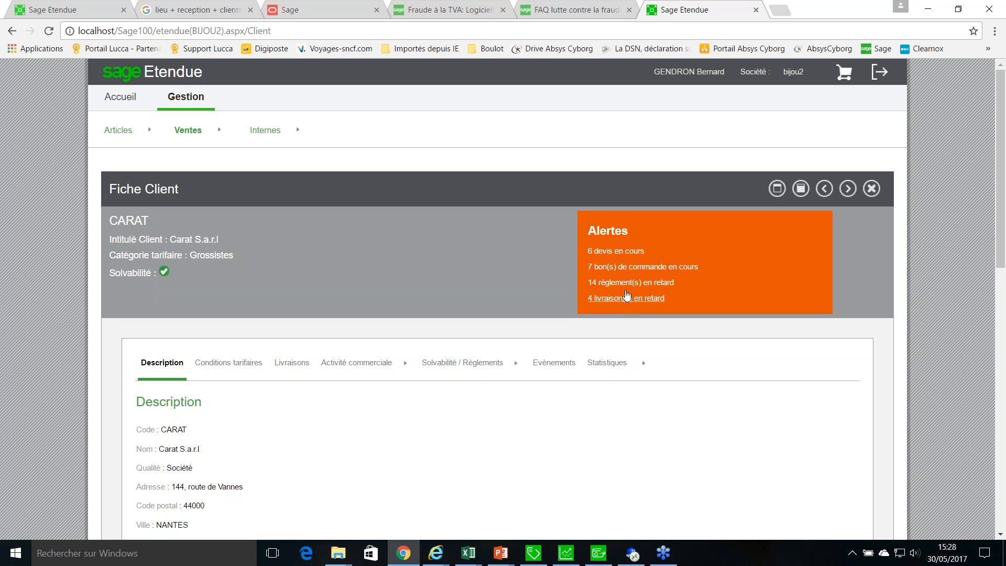
left_click(608, 299)
scroll(507, 248, "down", 4)
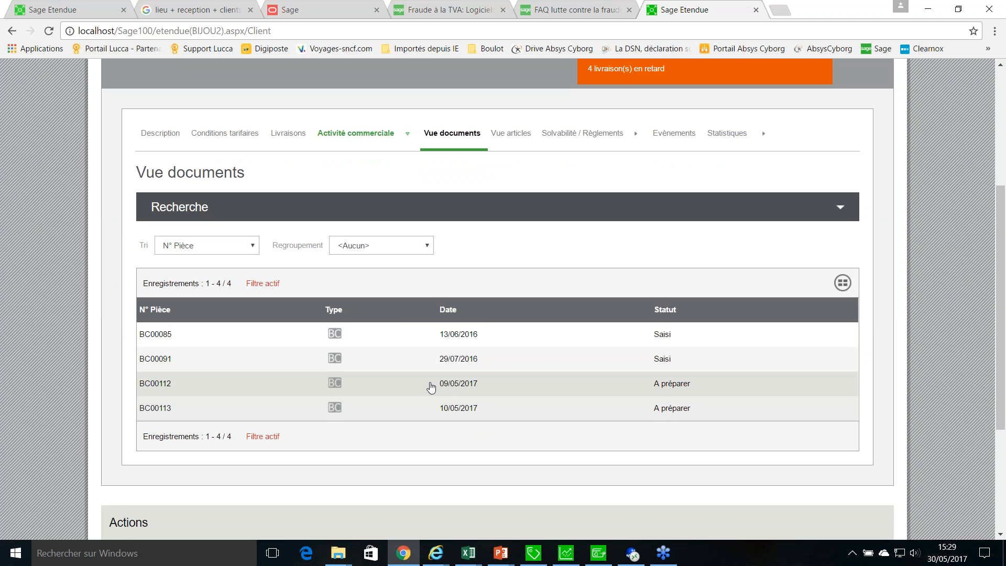
scroll(435, 387, "up", 2)
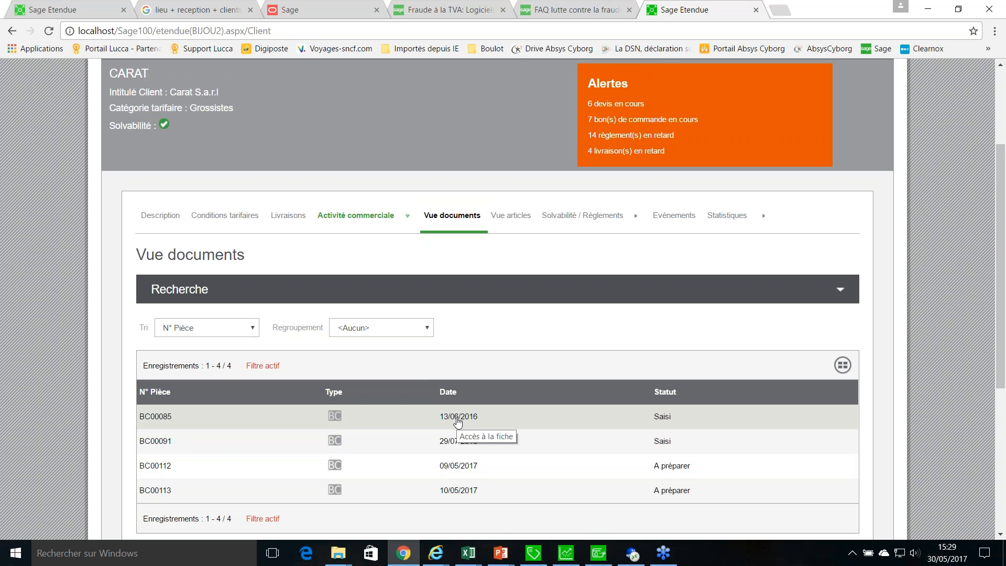
scroll(512, 241, "up", 1)
scroll(512, 241, "up", 1)
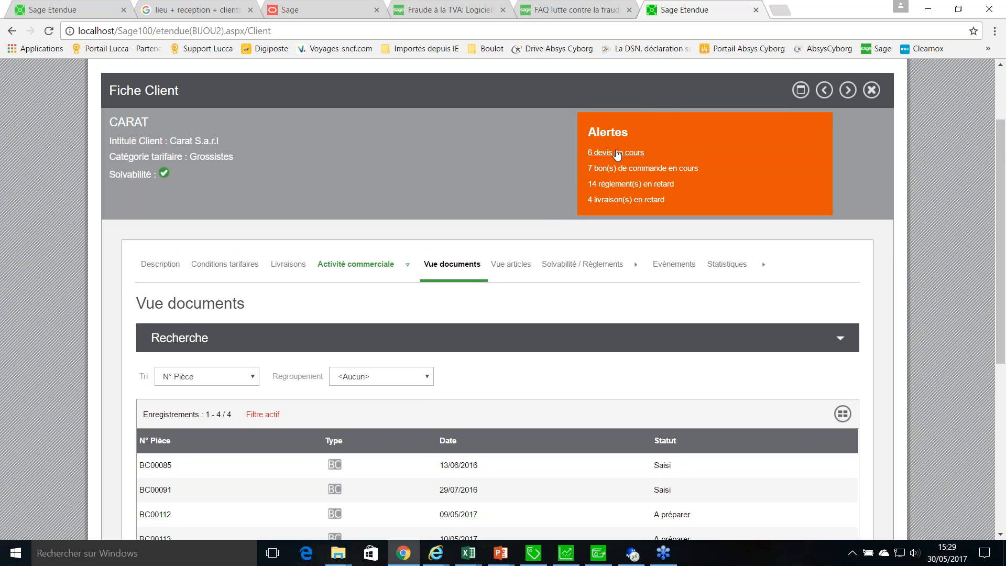
Step: View Carat S.a.r.l's accounting entries through the late-payments alert, and return to the Gestion home page
left_click(621, 184)
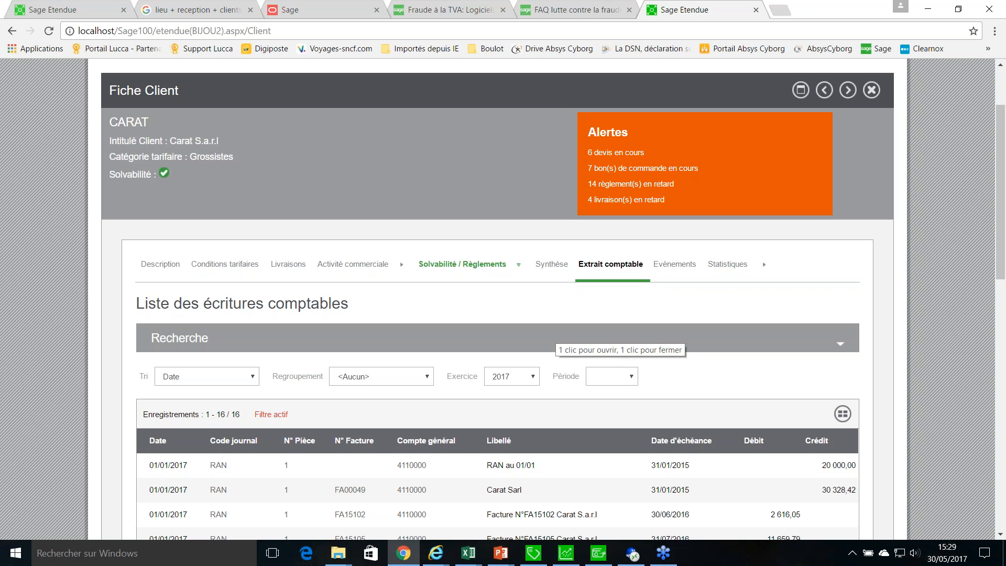
scroll(377, 158, "up", 2)
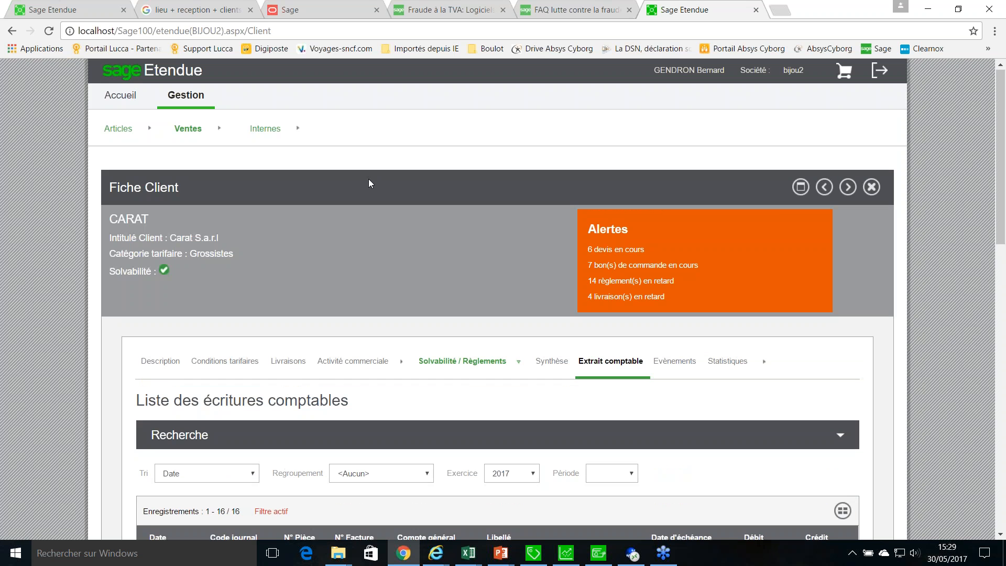
left_click(178, 99)
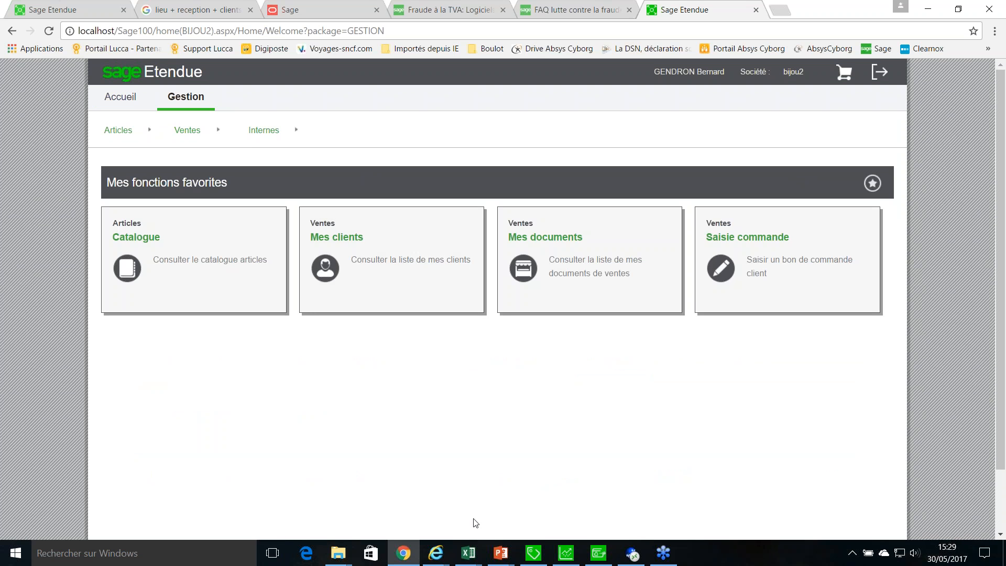
Step: Switch to the PowerPoint presentation 2017 05 30 Découvrez Sage 100C.pptx, start the slide show from slide 12 and adjust its display settings
mouse_move(498, 555)
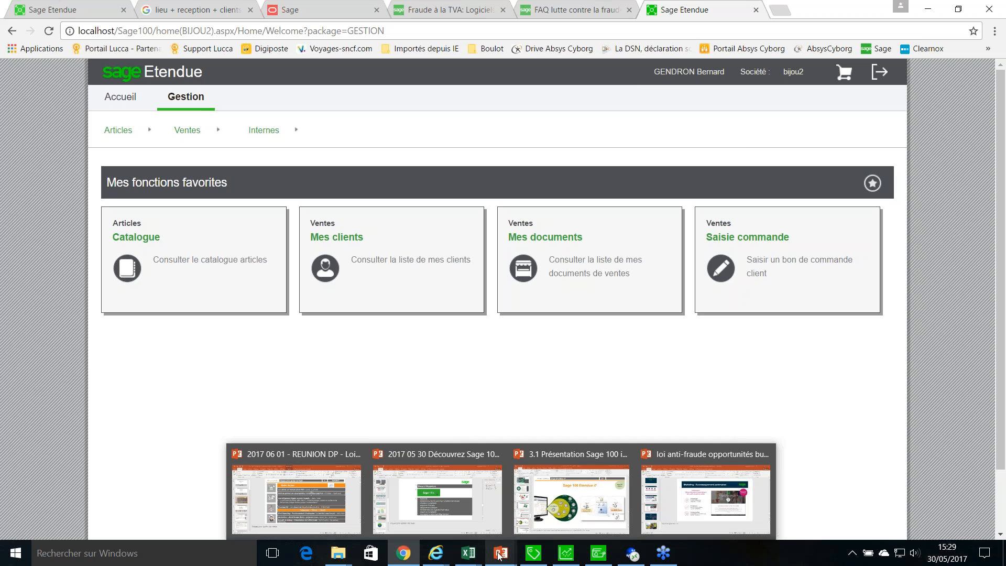
left_click(468, 498)
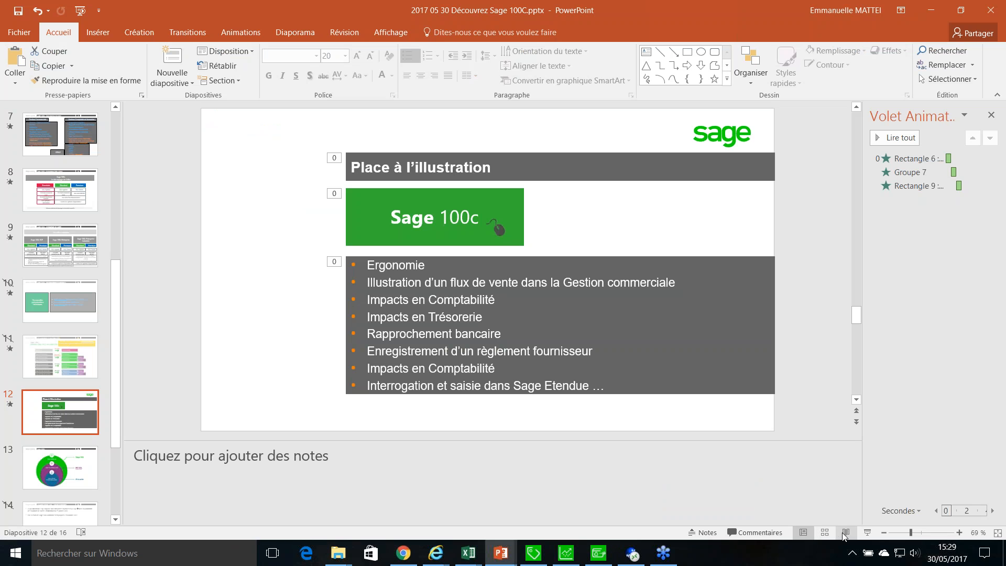
left_click(868, 532)
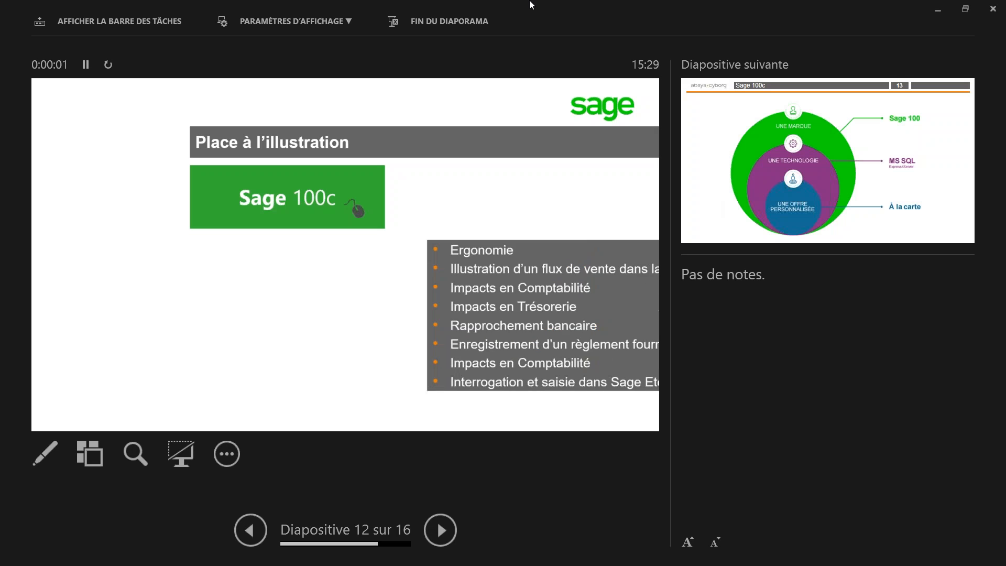
left_click(312, 21)
left_click(293, 71)
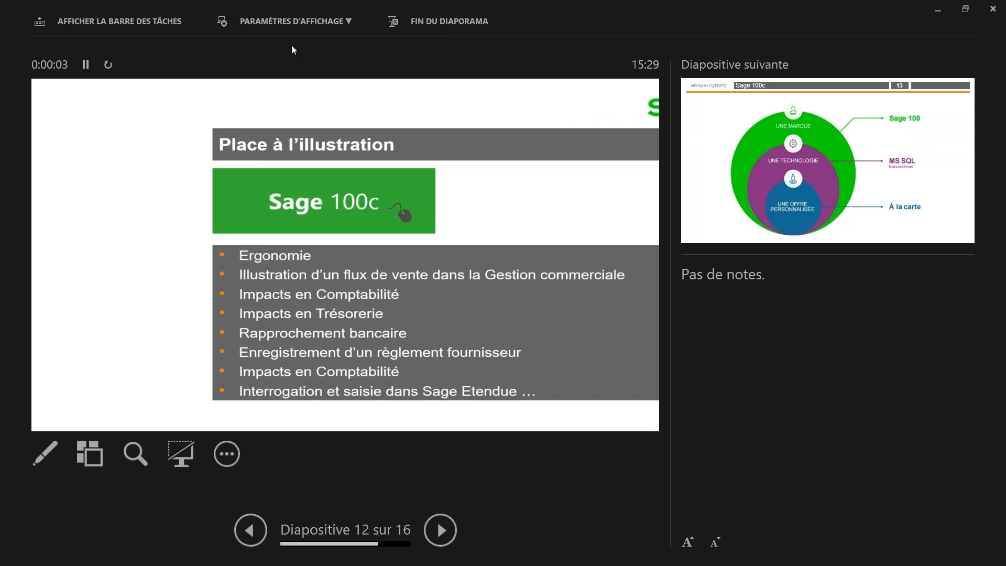